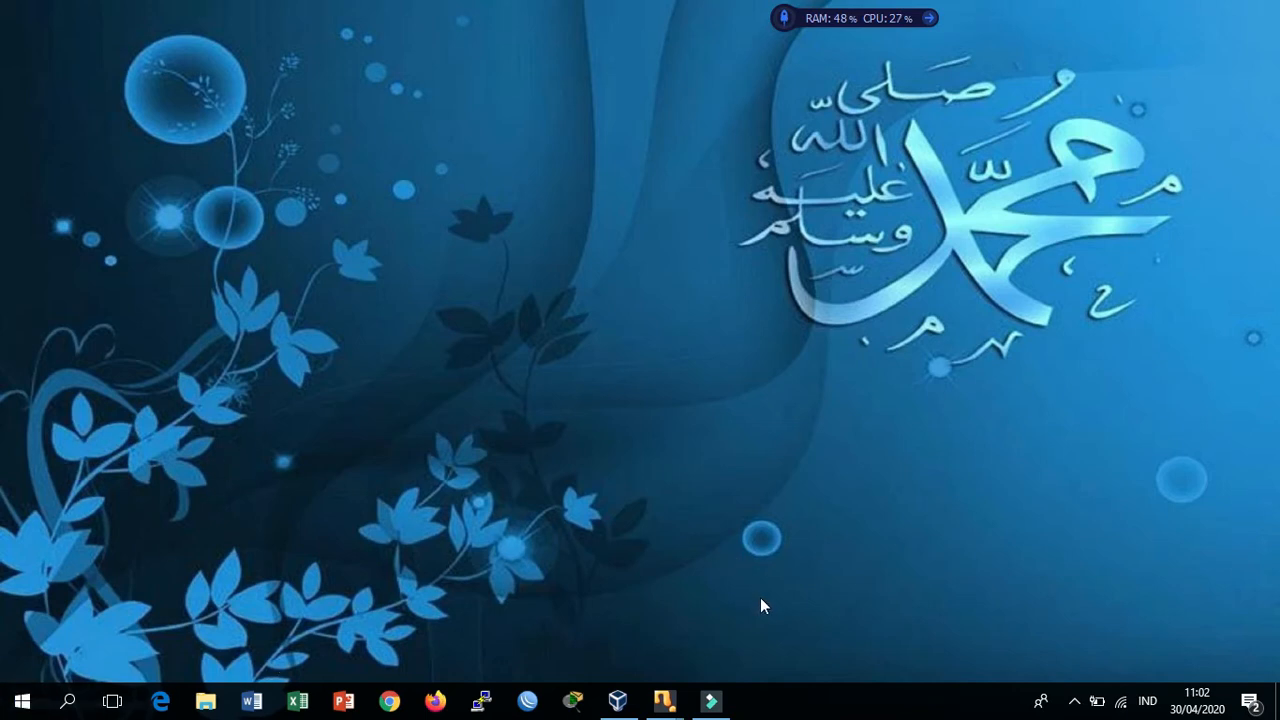
# Check the virtual machines in VirtualBox Manager, minimise it, and bring the running mikrotik VM window onto the desktop
pyautogui.click(617, 701)
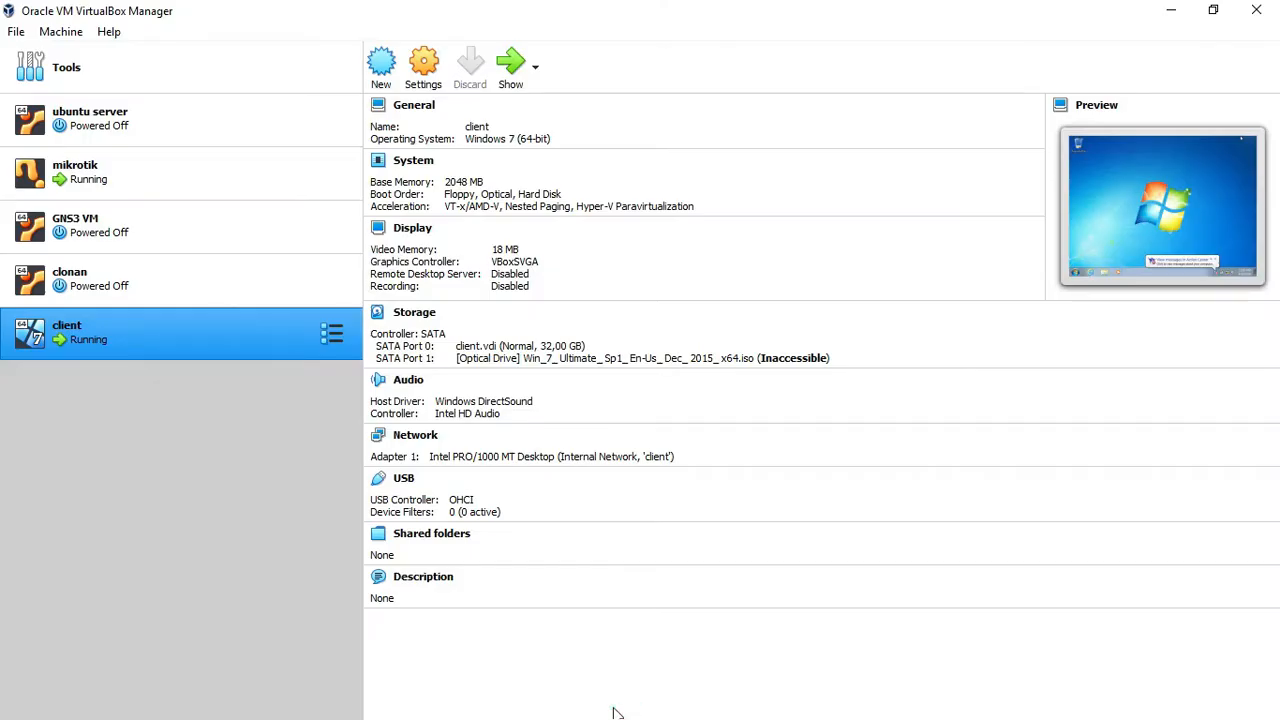
pyautogui.click(1169, 15)
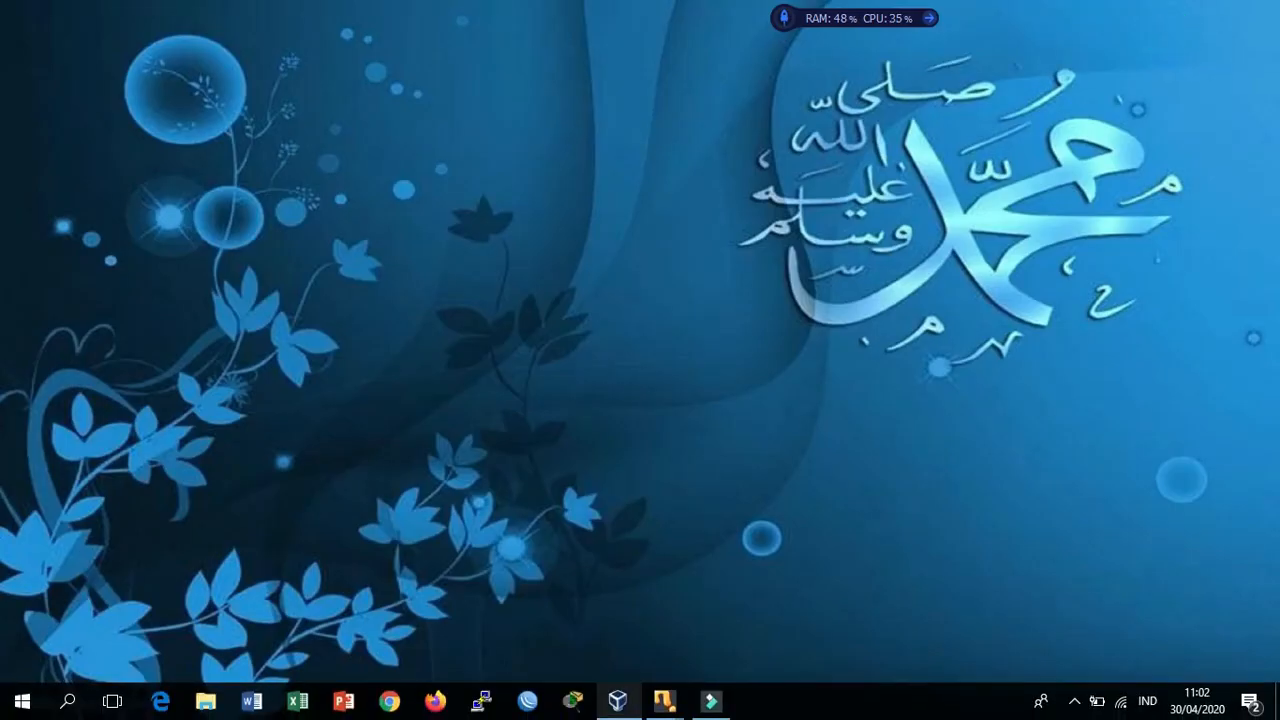
pyautogui.moveTo(664, 708)
pyautogui.click(600, 612)
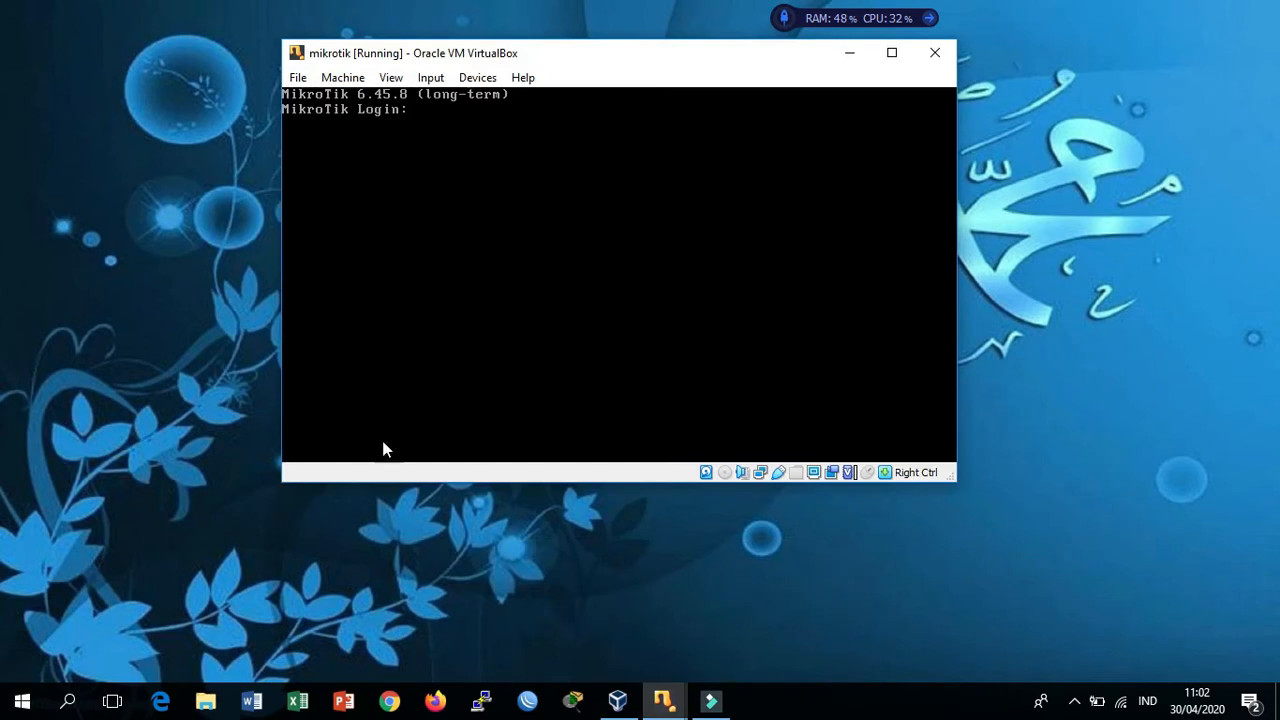
pyautogui.moveTo(506, 52); pyautogui.dragTo(566, 40)
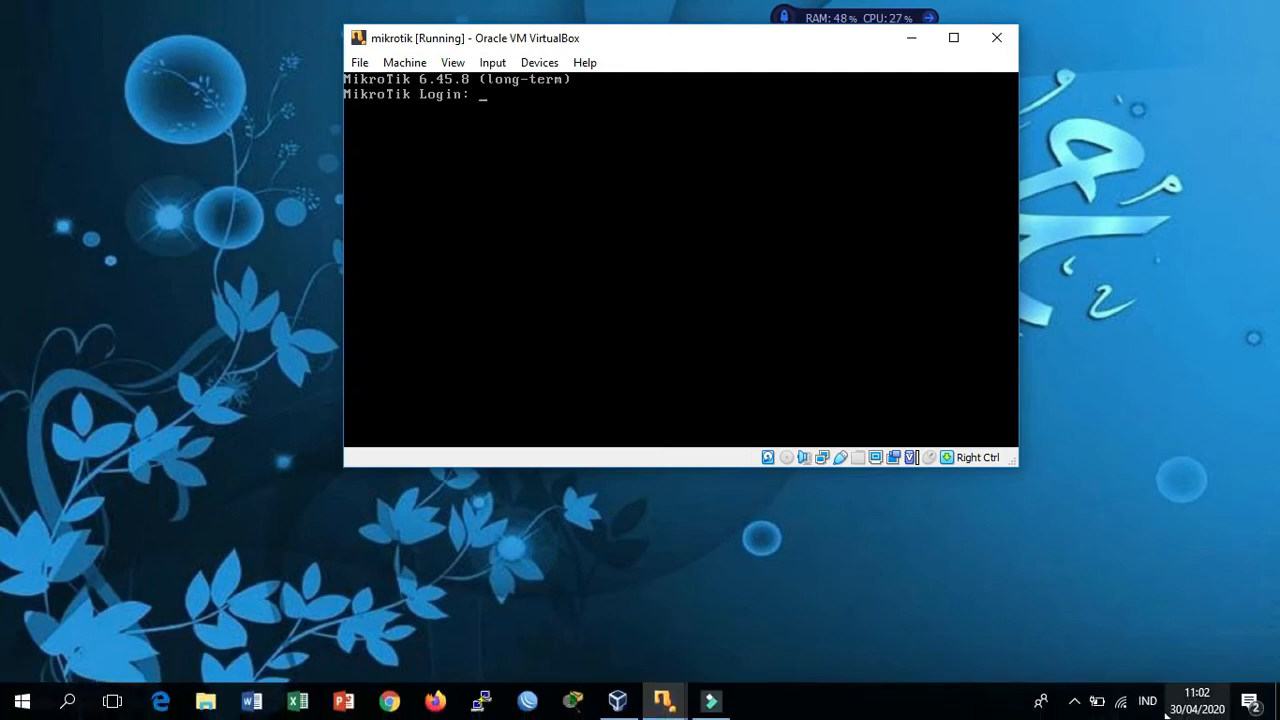
# Check the host's Wi-Fi connection and open the Windows Network Connections adapter list, closing the Settings window
pyautogui.click(1122, 706)
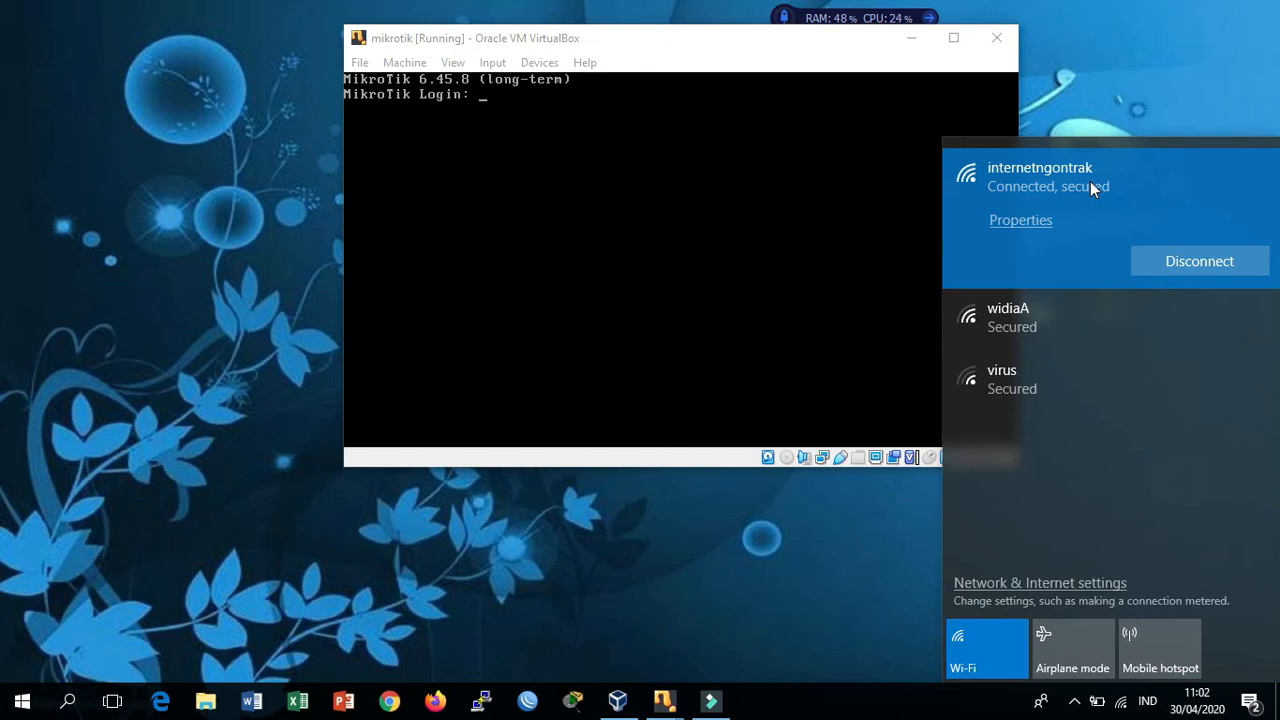
pyautogui.click(1088, 54)
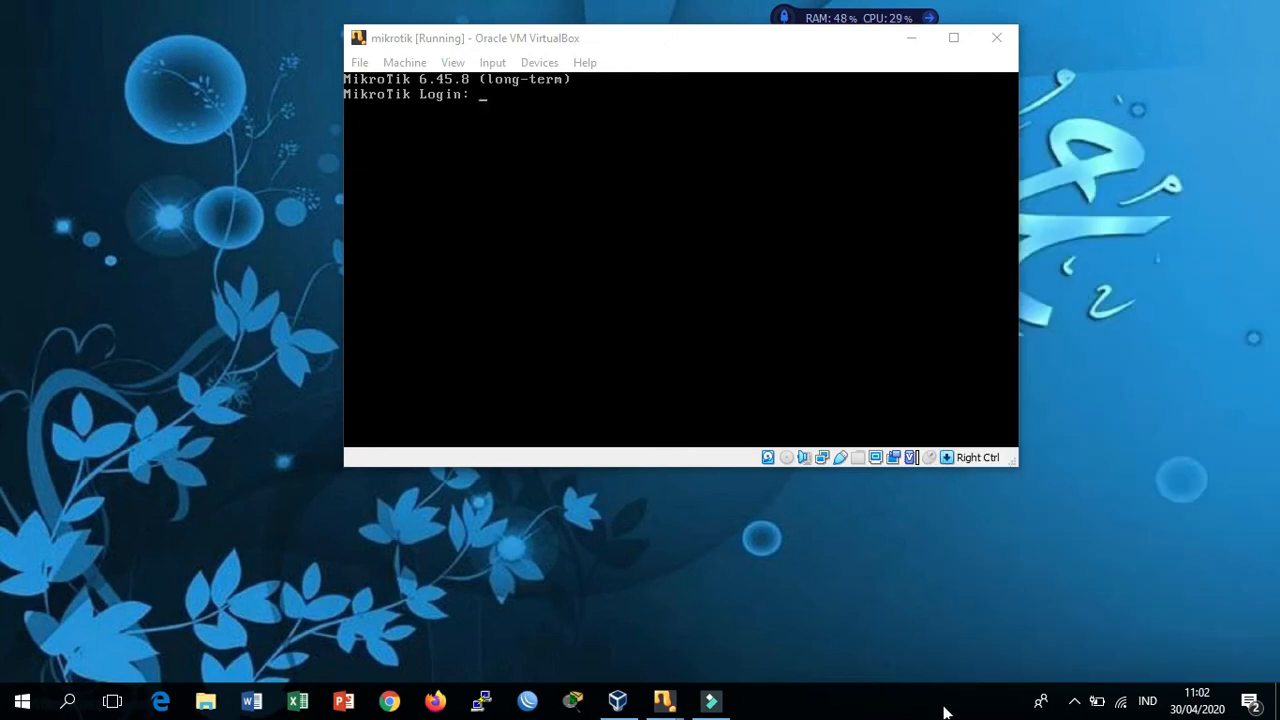
pyautogui.rightClick(1121, 703)
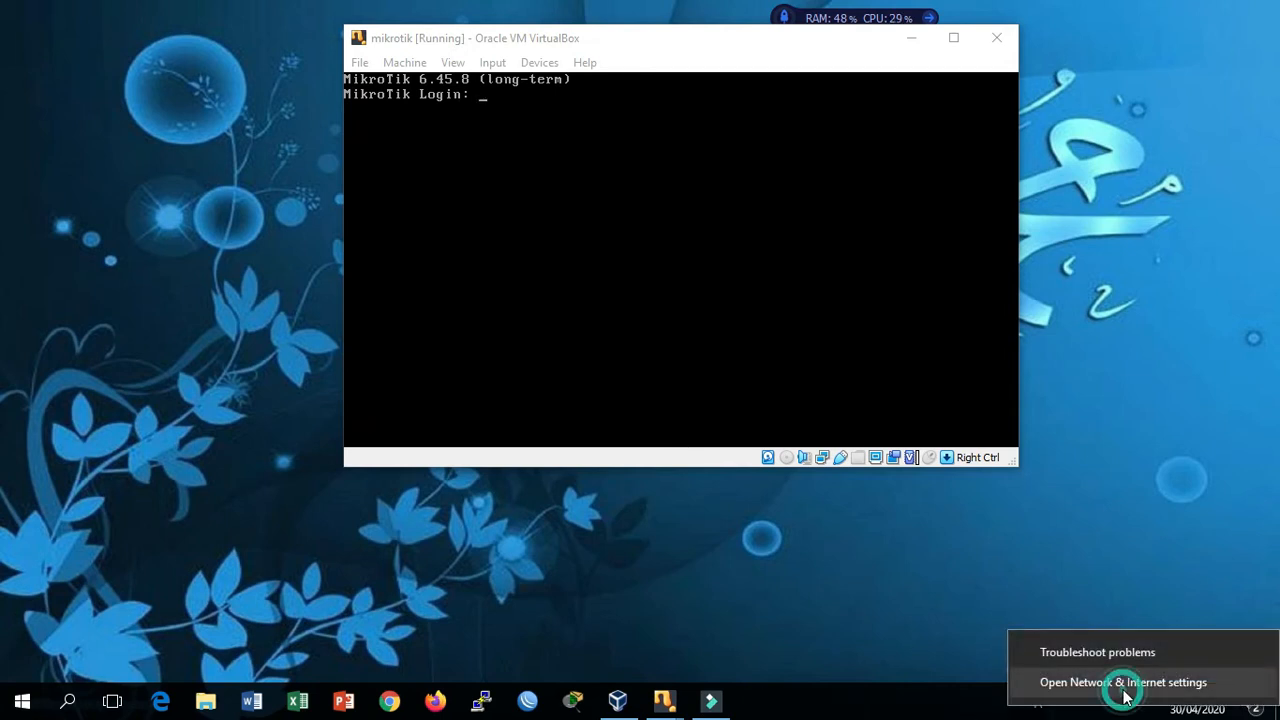
pyautogui.click(1119, 684)
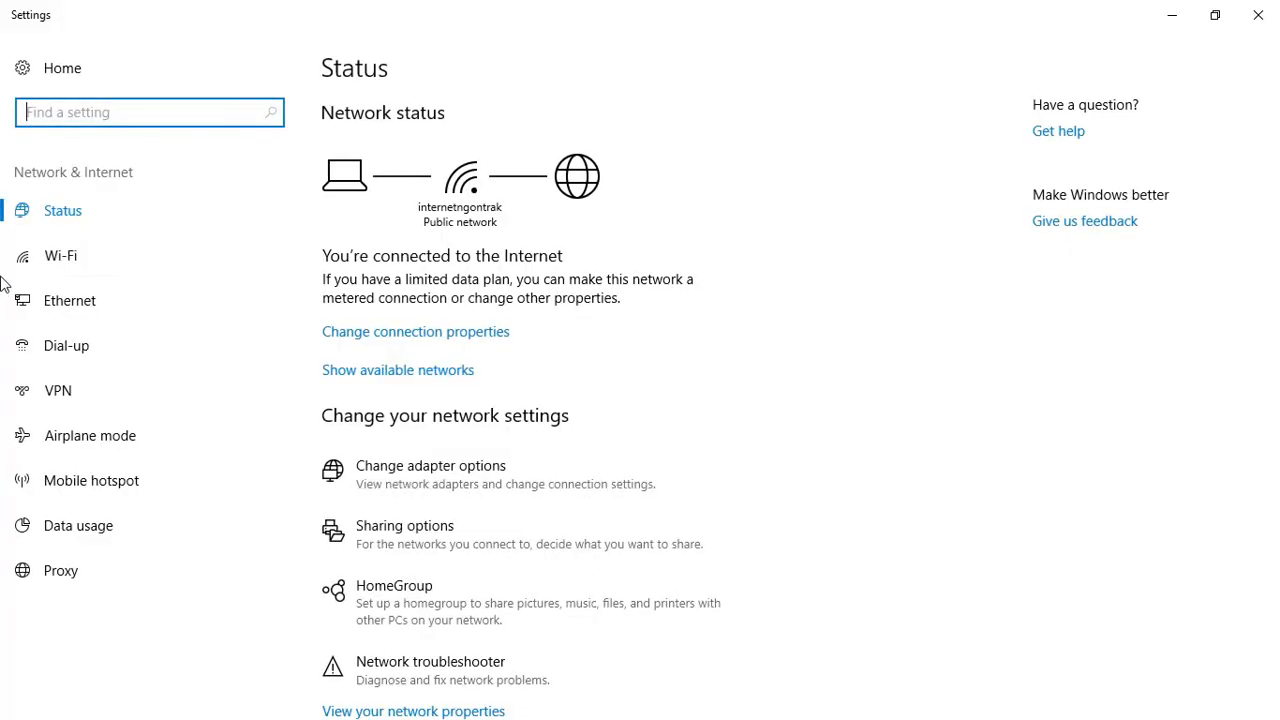
pyautogui.click(145, 320)
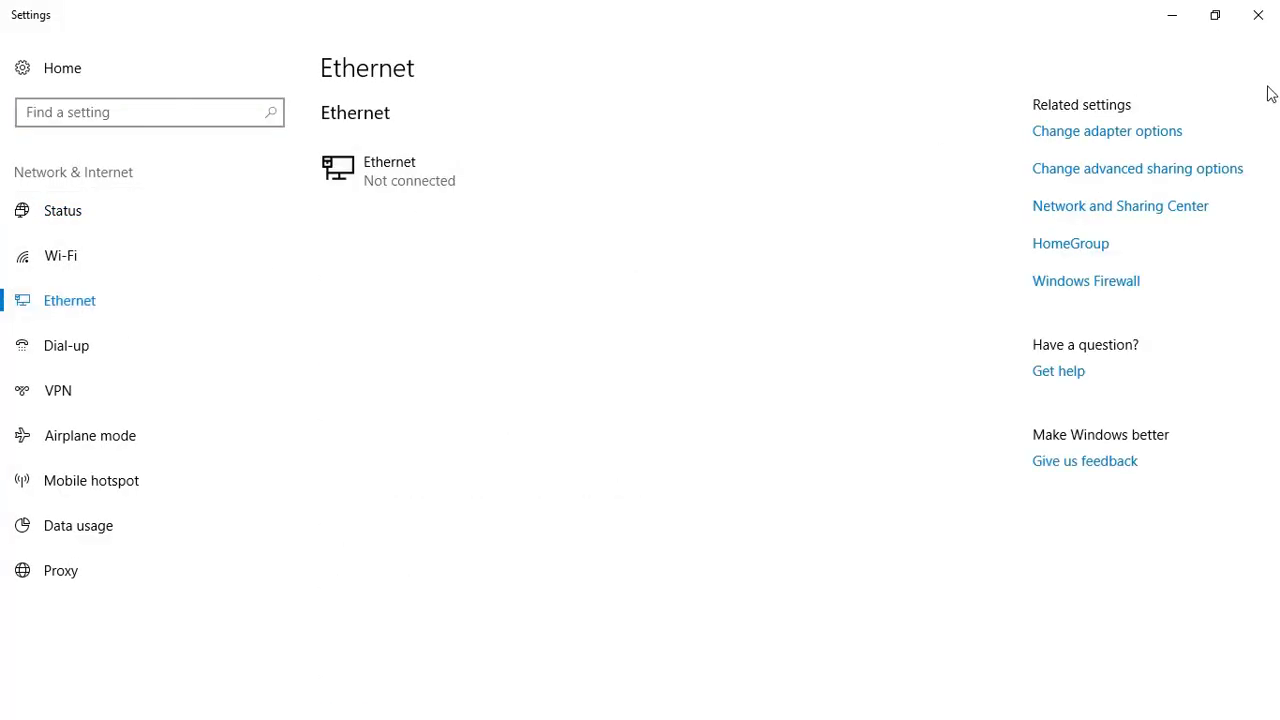
pyautogui.click(1127, 137)
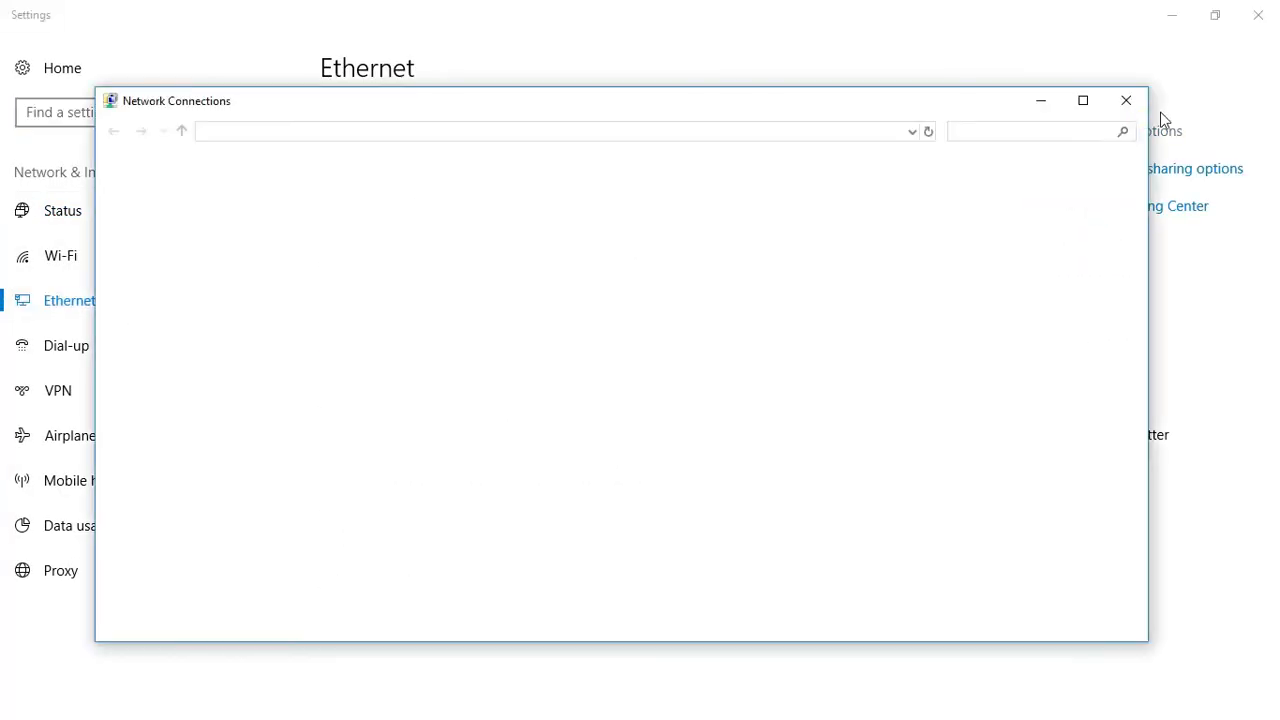
pyautogui.click(1272, 24)
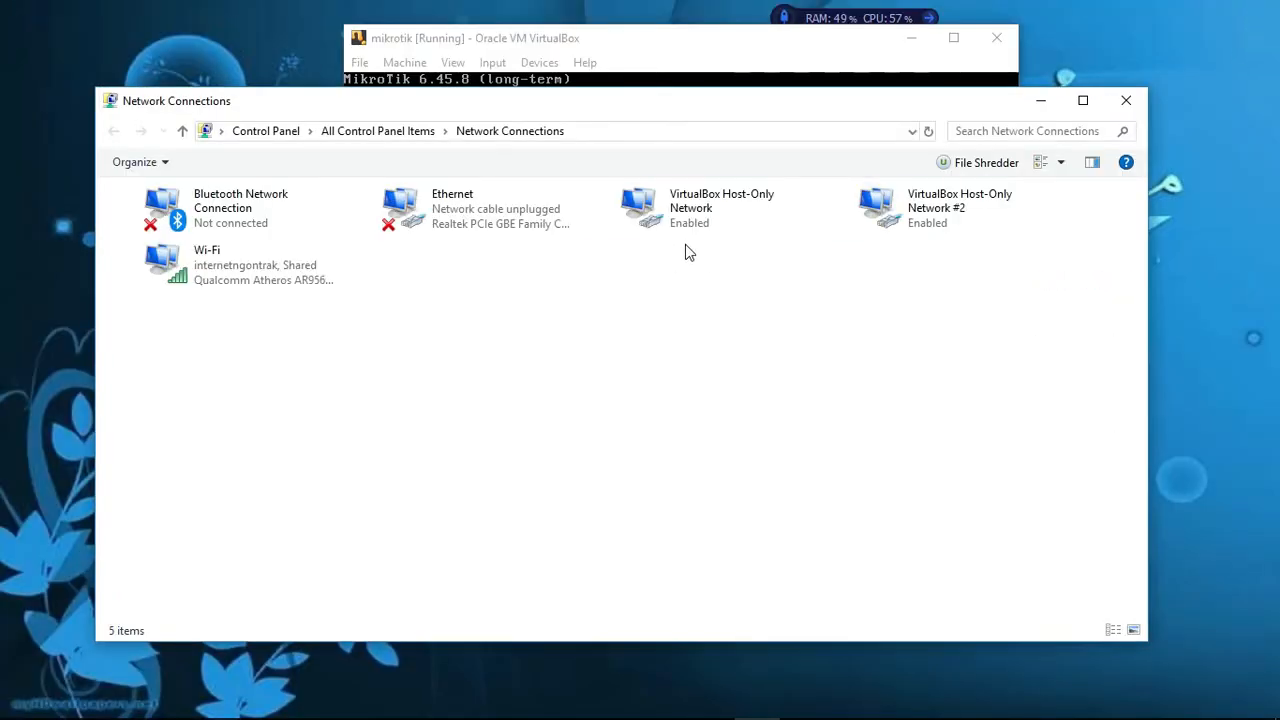
# Locate the VirtualBox Host-Only Network and VirtualBox Host-Only Network #2 adapters among the host's connections
pyautogui.click(713, 222)
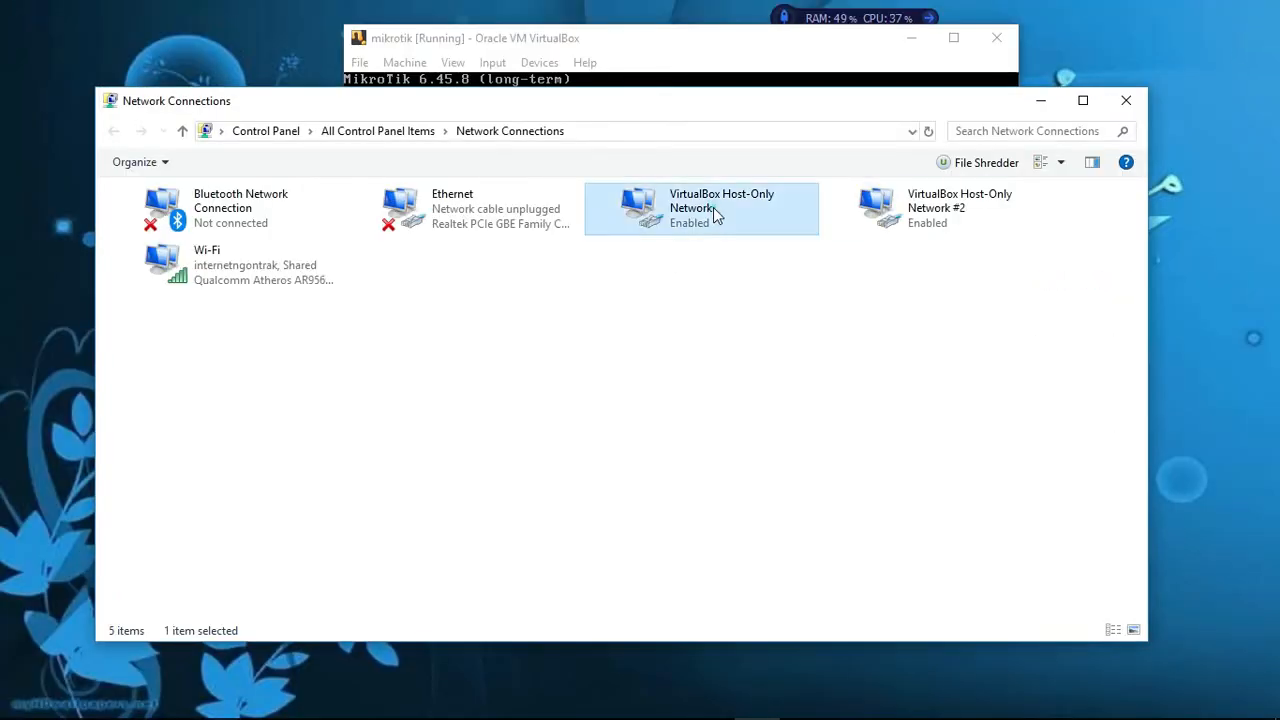
pyautogui.click(986, 204)
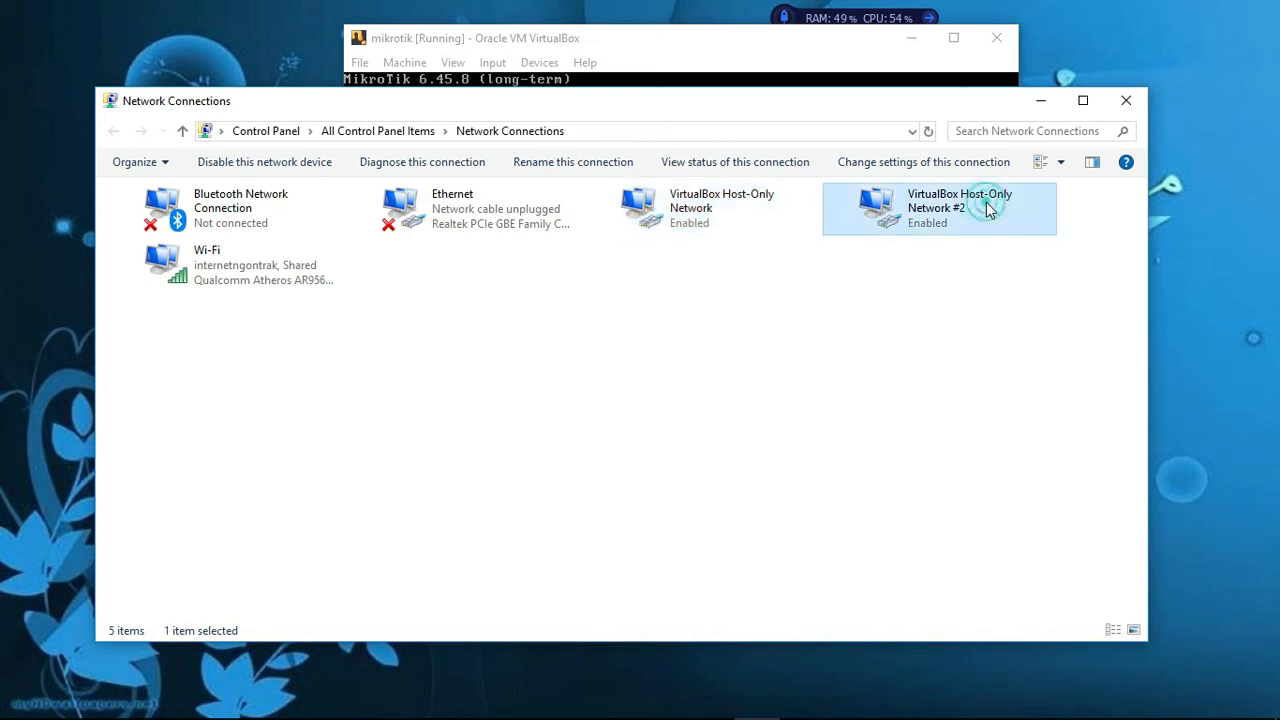
pyautogui.click(669, 238)
pyautogui.click(828, 232)
pyautogui.rightClick(686, 213)
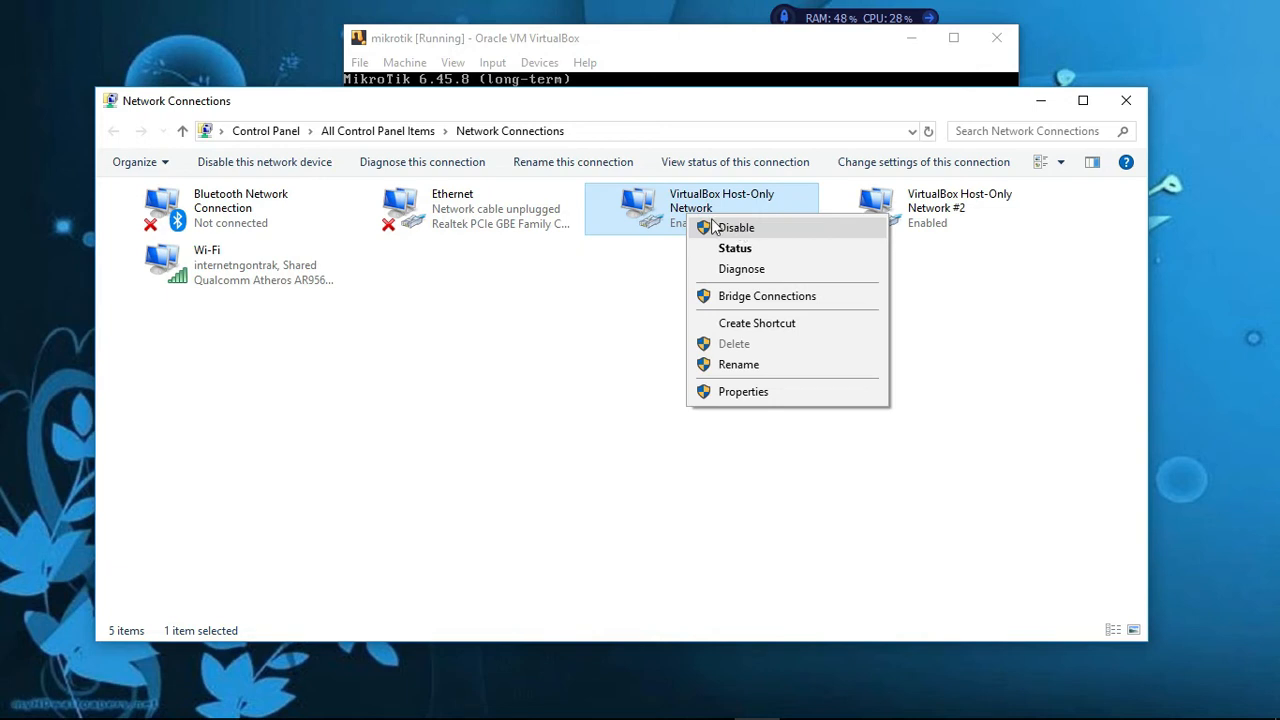
pyautogui.click(604, 279)
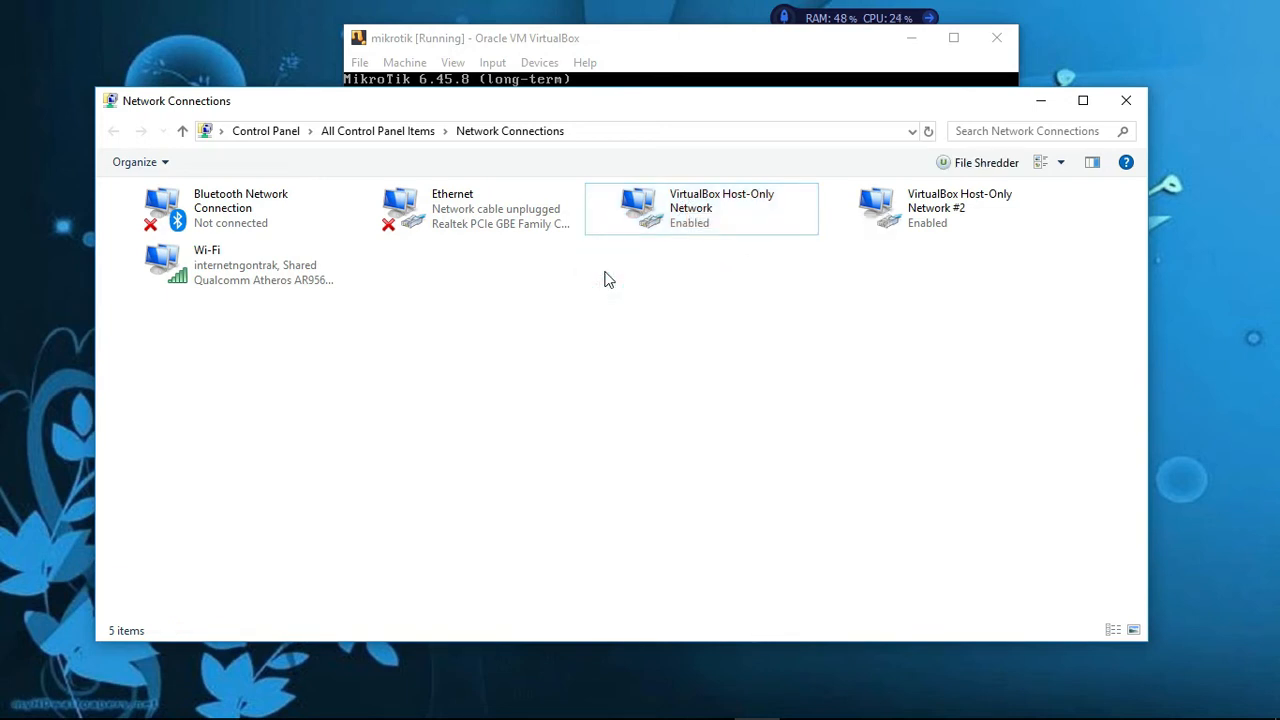
# Review the Wi-Fi adapter's Internet Connection Sharing with the VirtualBox Host-Only Network, including its list of shared services
pyautogui.click(224, 256)
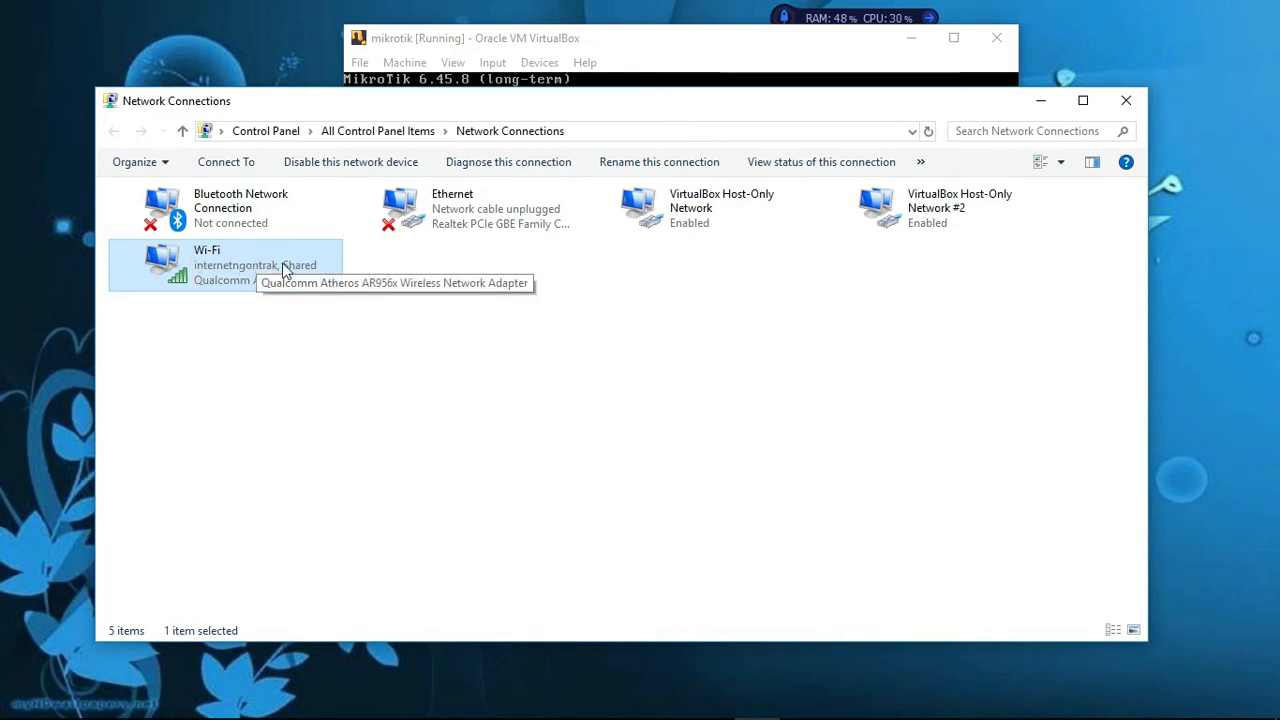
pyautogui.rightClick(197, 268)
pyautogui.click(301, 466)
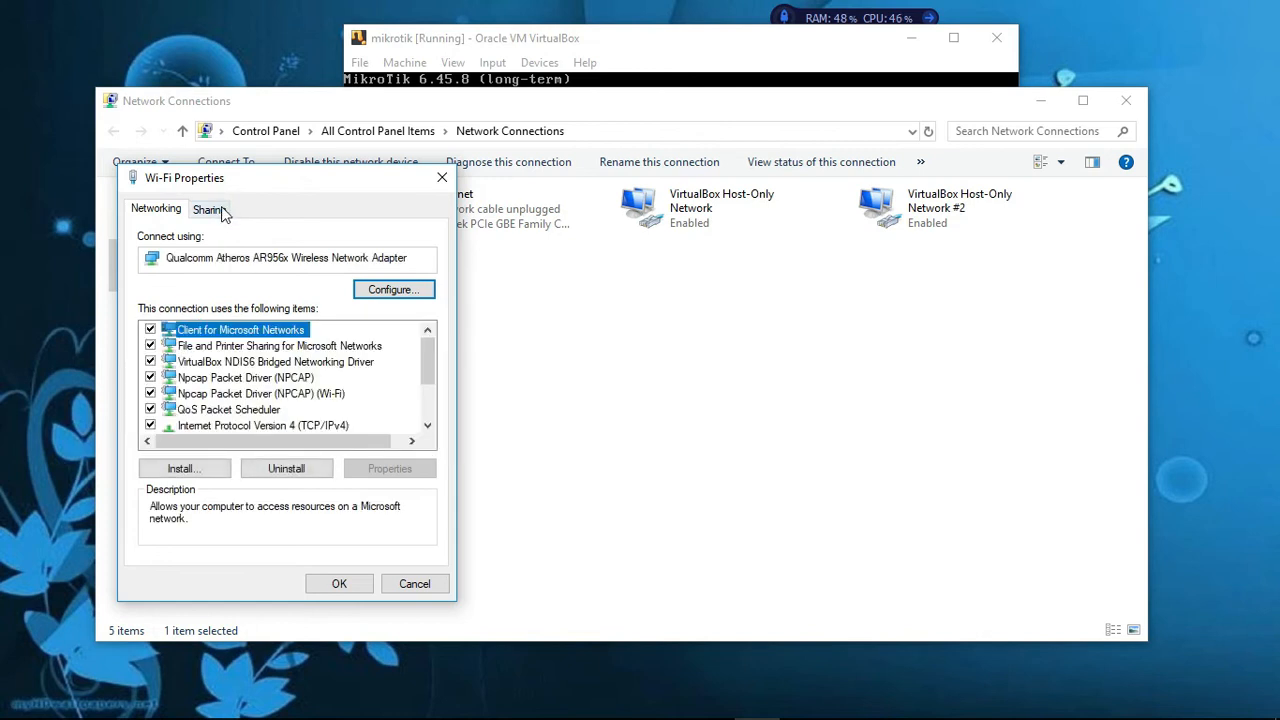
pyautogui.click(220, 211)
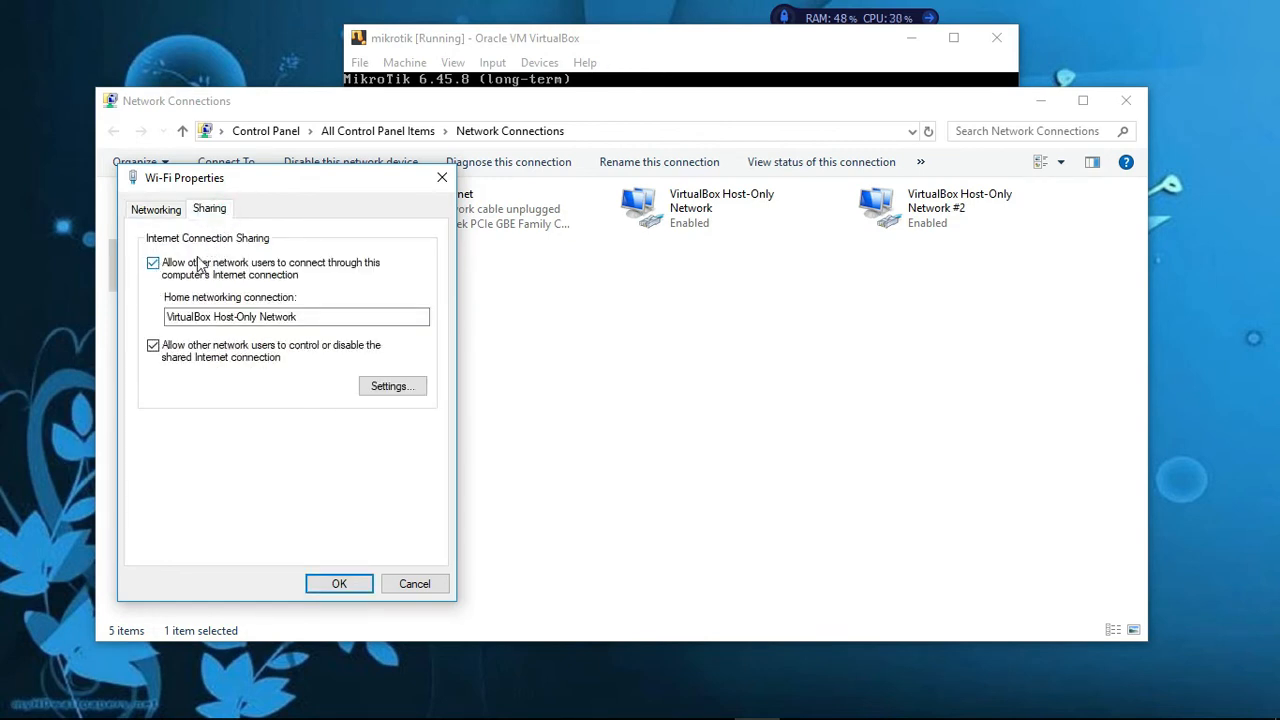
pyautogui.click(172, 316)
pyautogui.moveTo(172, 316); pyautogui.dragTo(345, 318)
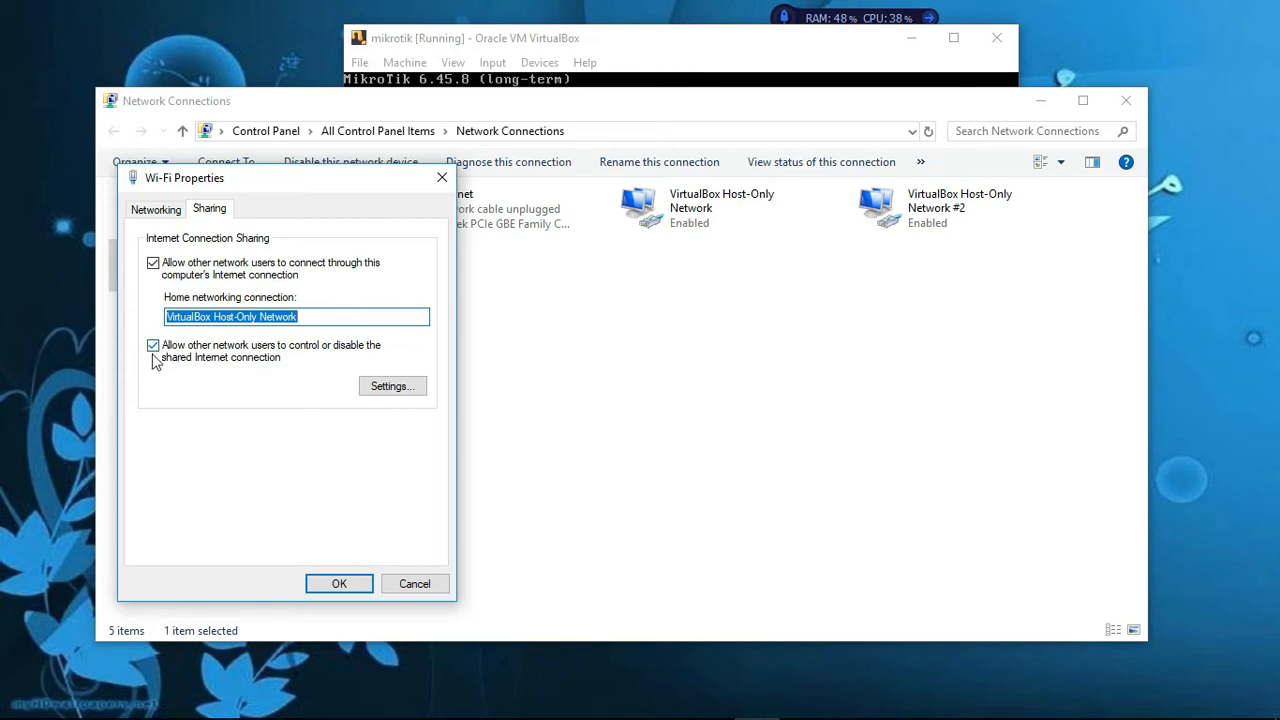
pyautogui.click(380, 388)
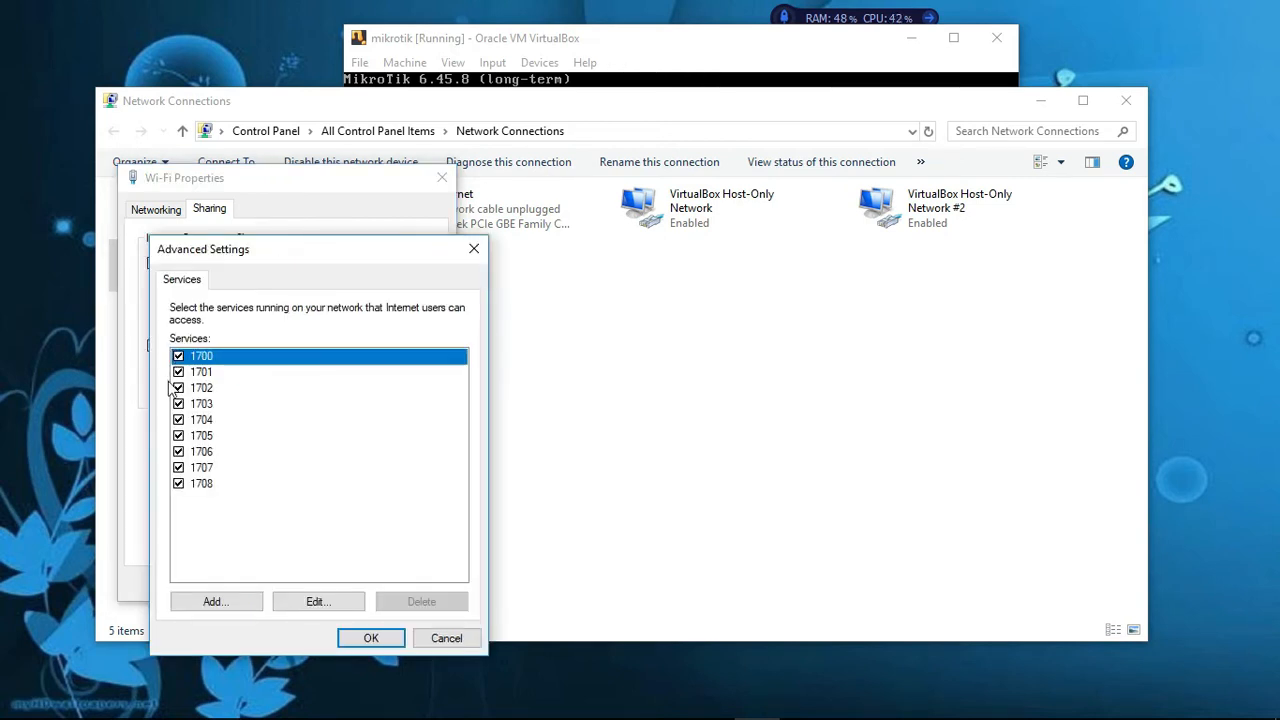
pyautogui.click(368, 638)
pyautogui.click(335, 590)
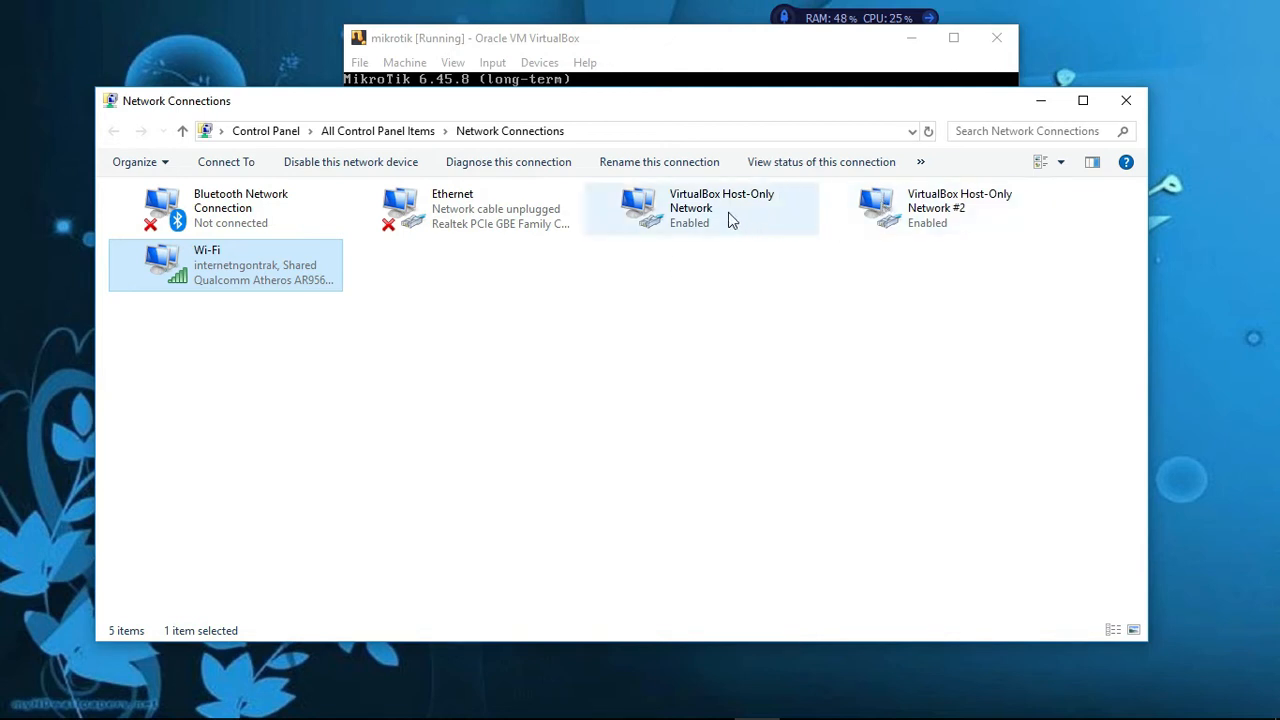
# Look up the IPv4 address in the VirtualBox Host-Only Network adapter's connection details, and close the network windows
pyautogui.click(698, 219)
pyautogui.rightClick(698, 219)
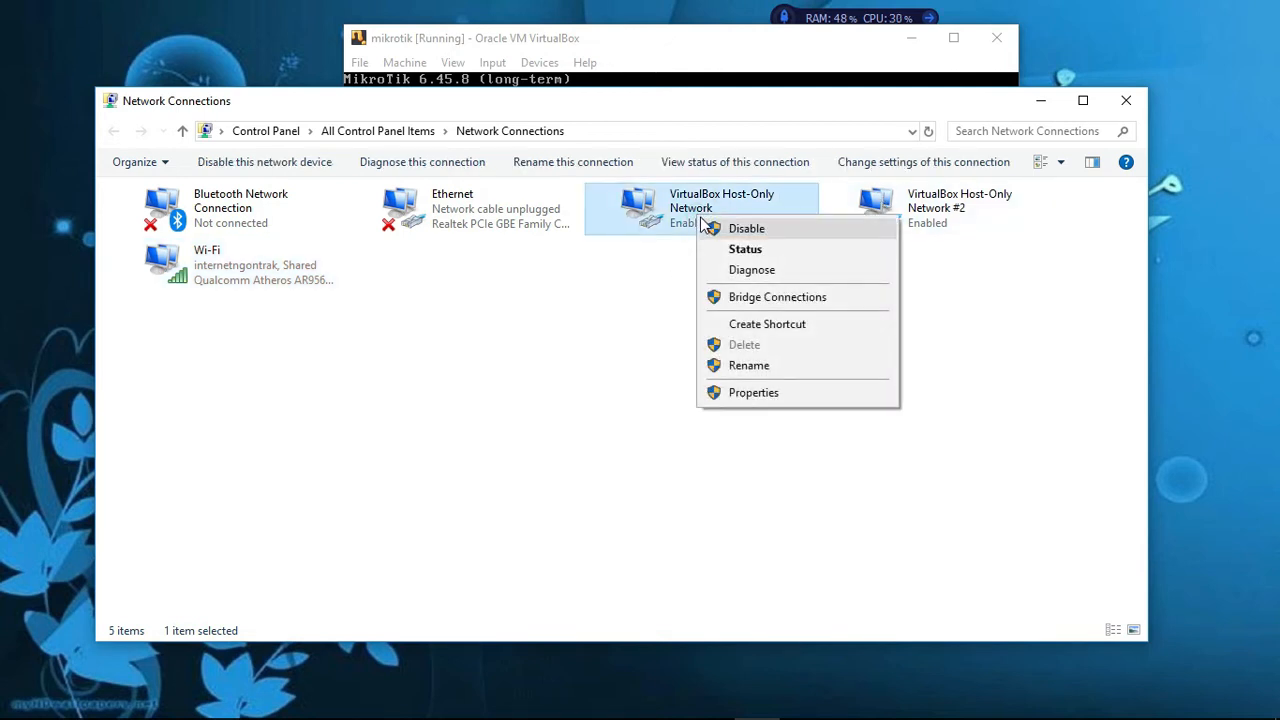
pyautogui.click(741, 249)
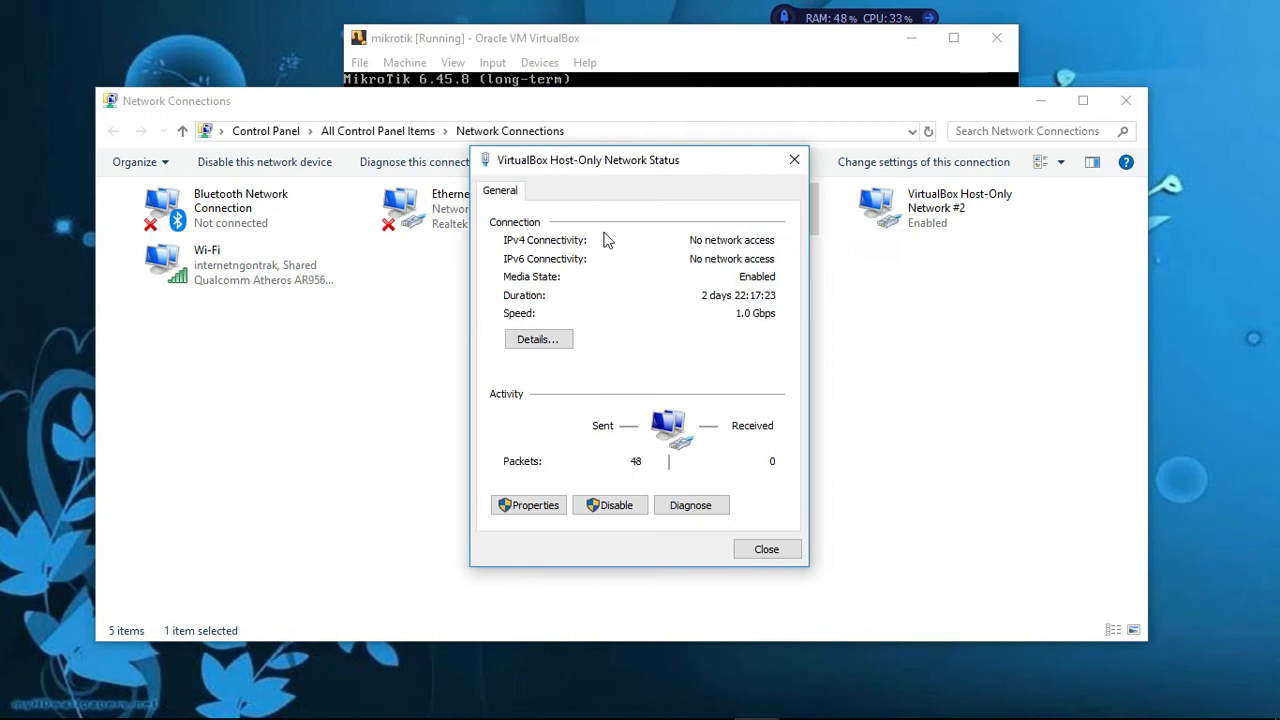
pyautogui.click(540, 340)
pyautogui.click(547, 349)
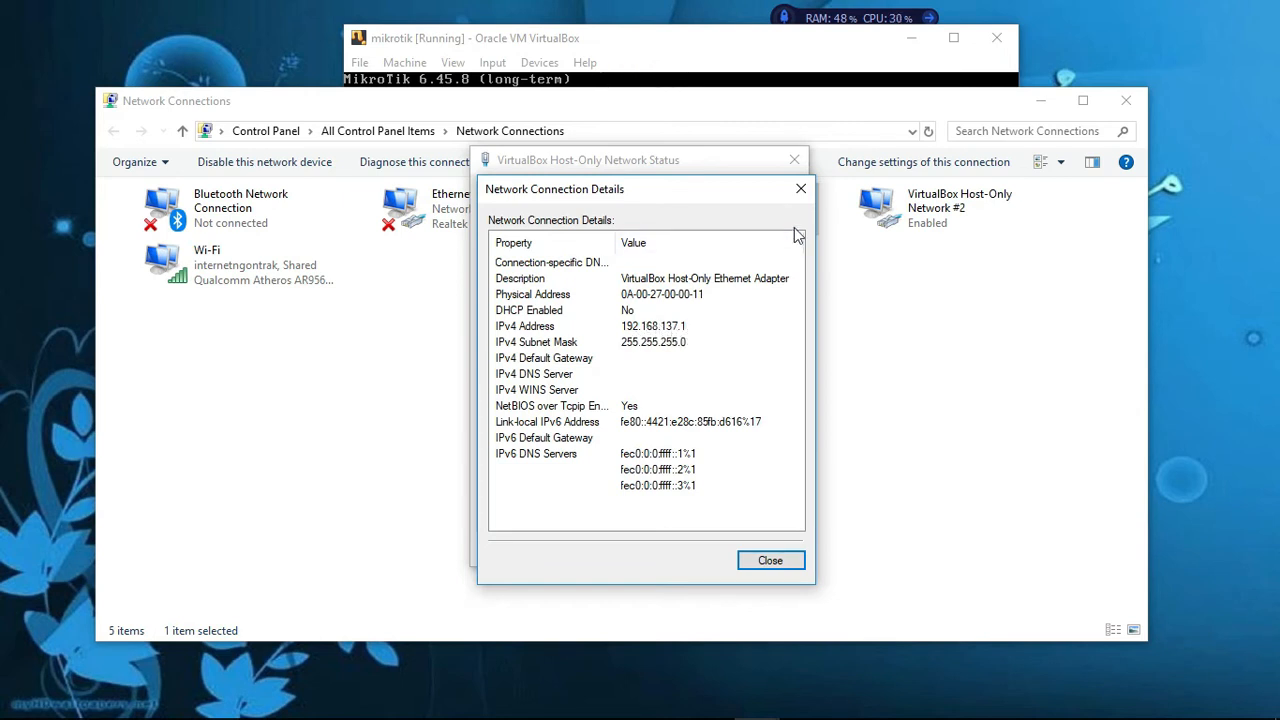
pyautogui.click(808, 194)
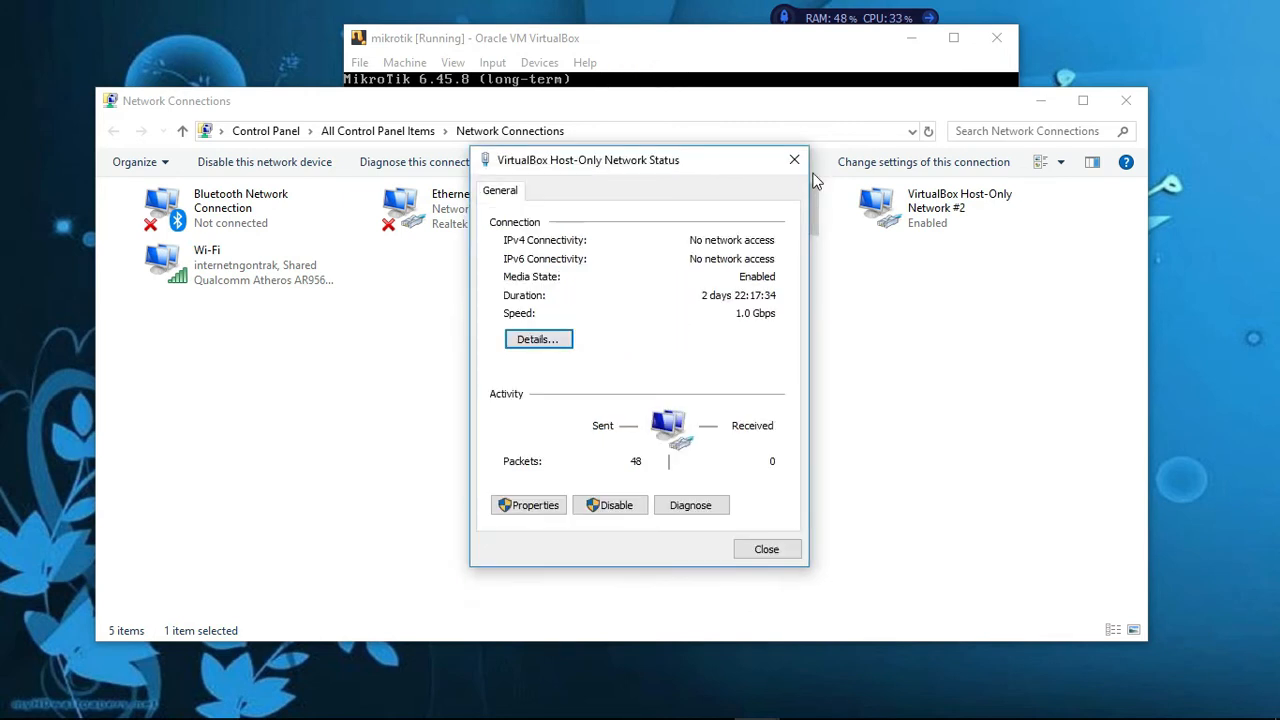
pyautogui.click(794, 160)
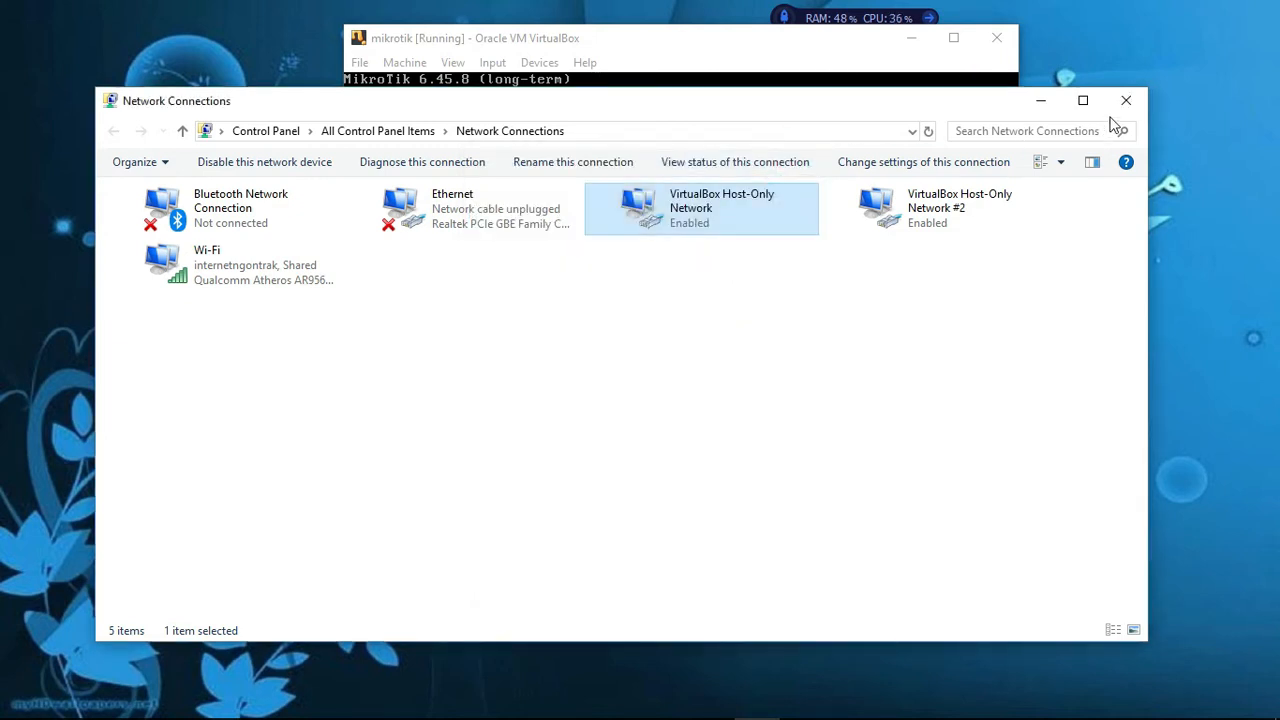
pyautogui.click(1126, 100)
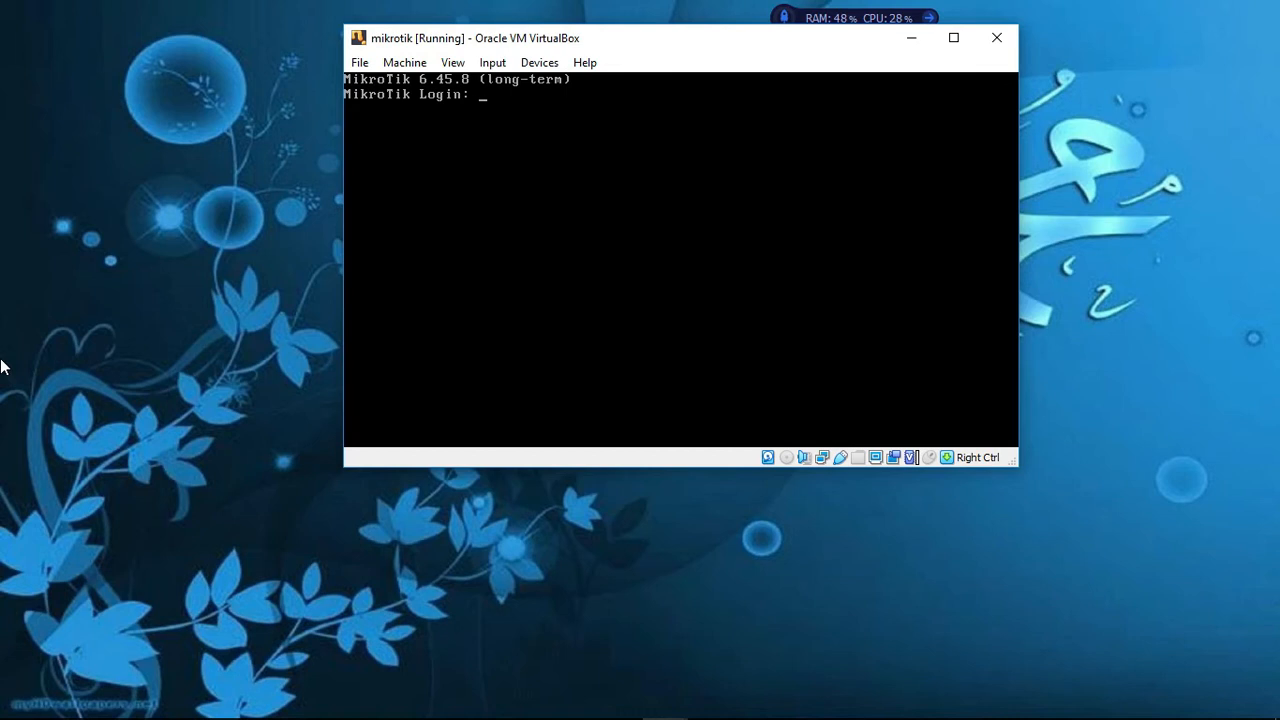
# Find and launch Paint for the network topology diagram
pyautogui.click(39, 717)
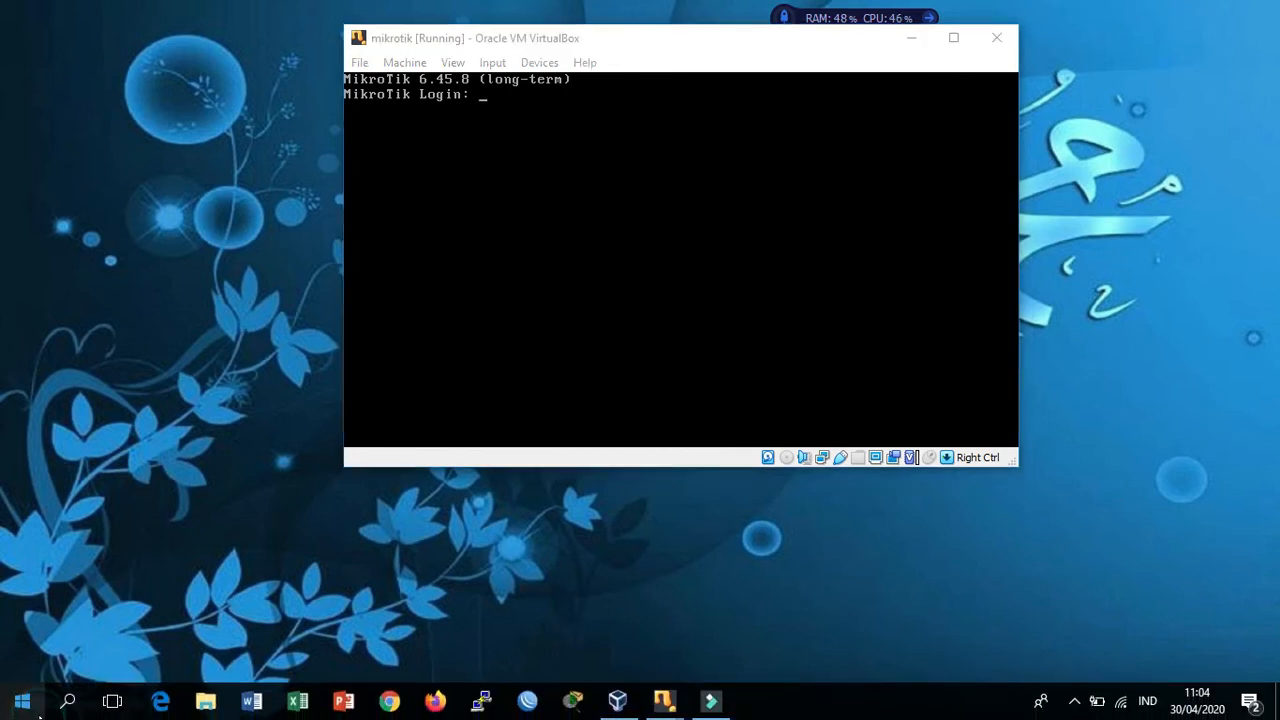
pyautogui.write('paint')
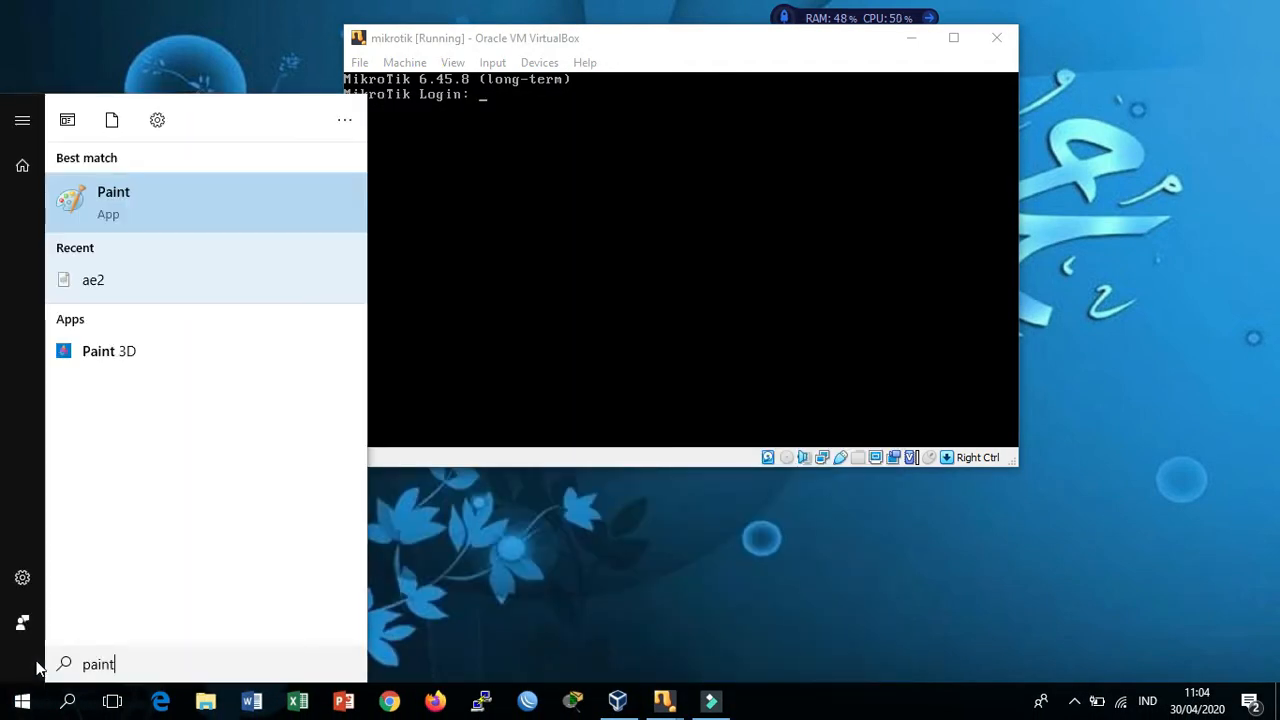
pyautogui.press('Return')
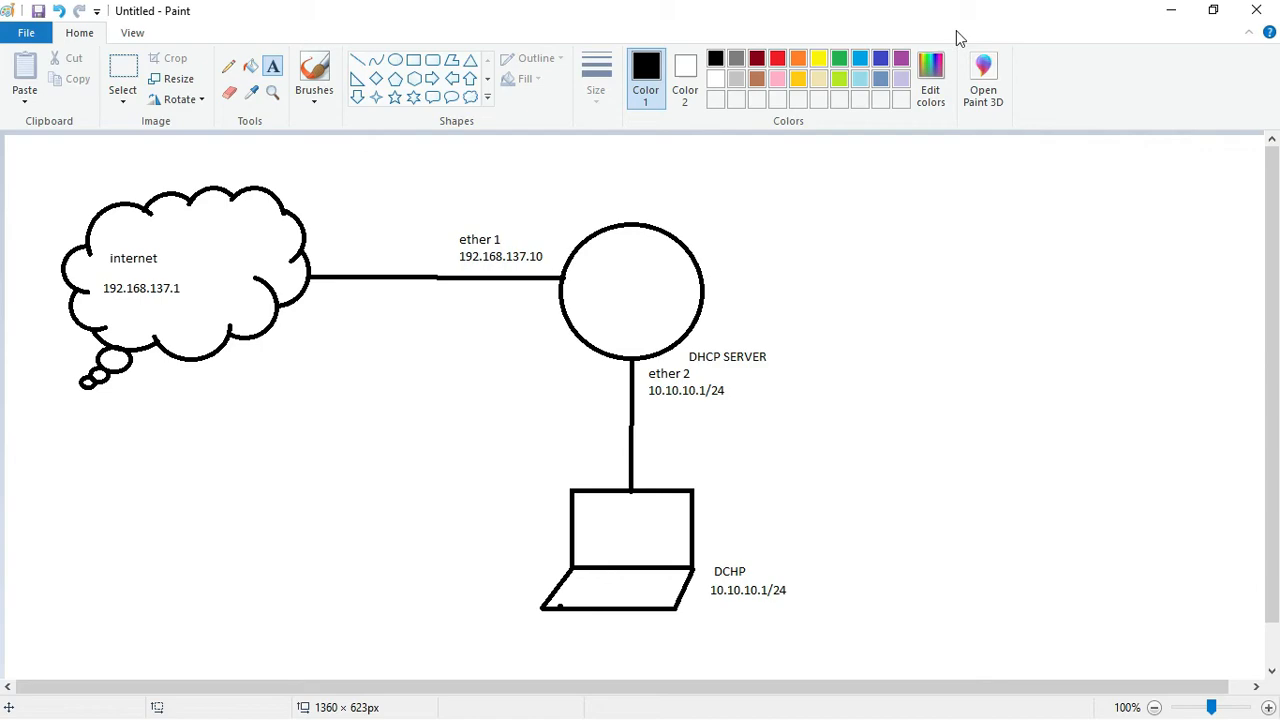
# Minimise Paint and show the mikrotik and client VM windows together on the desktop, with the mikrotik window in front
pyautogui.click(1171, 10)
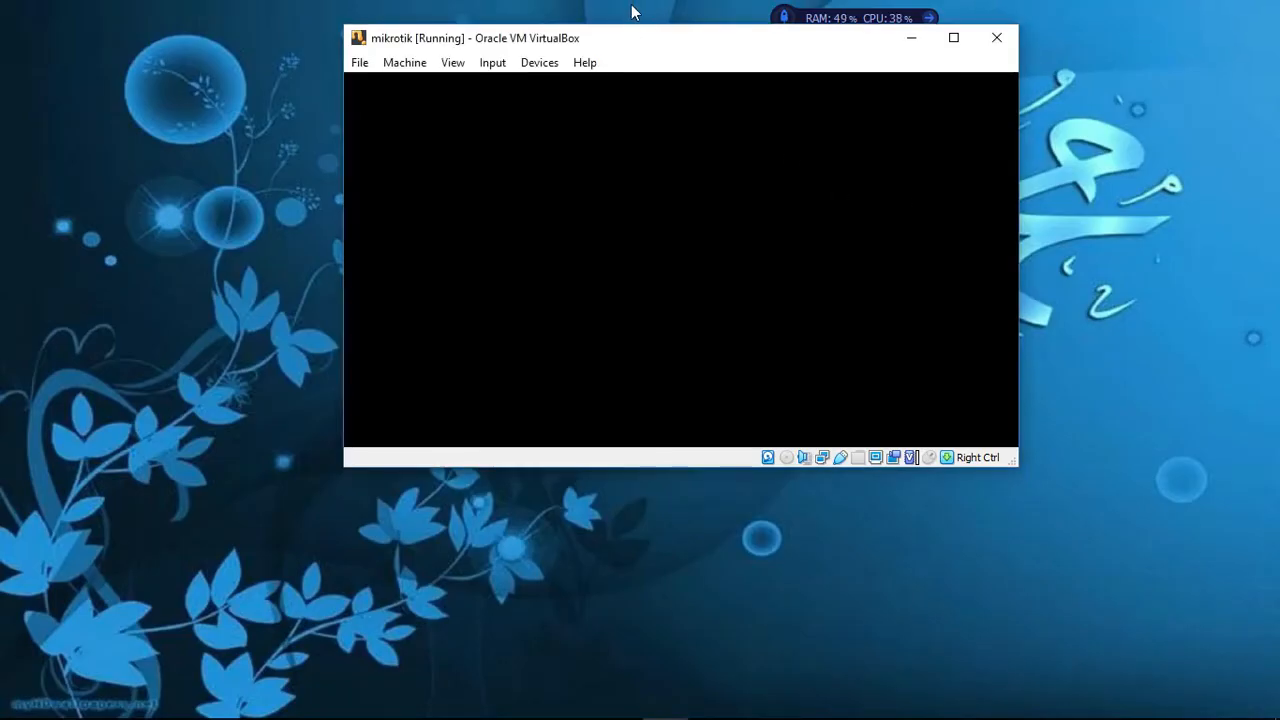
pyautogui.moveTo(634, 43); pyautogui.dragTo(356, 37)
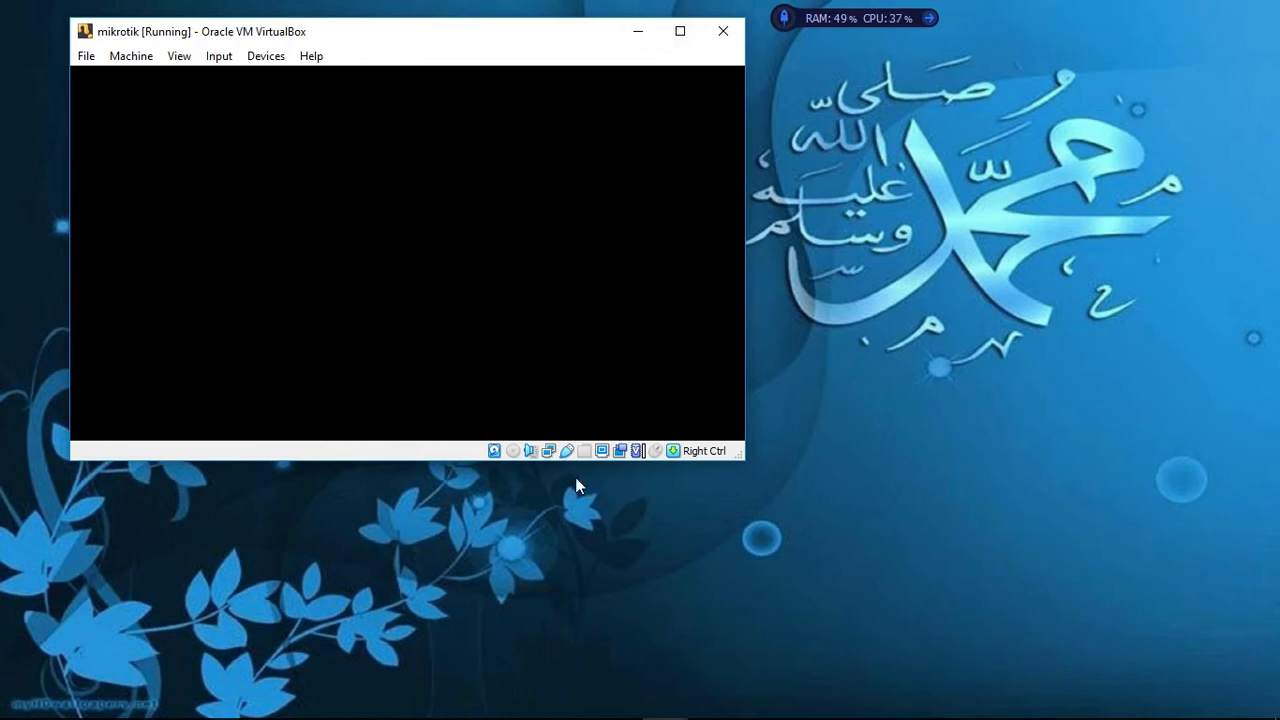
pyautogui.moveTo(663, 700)
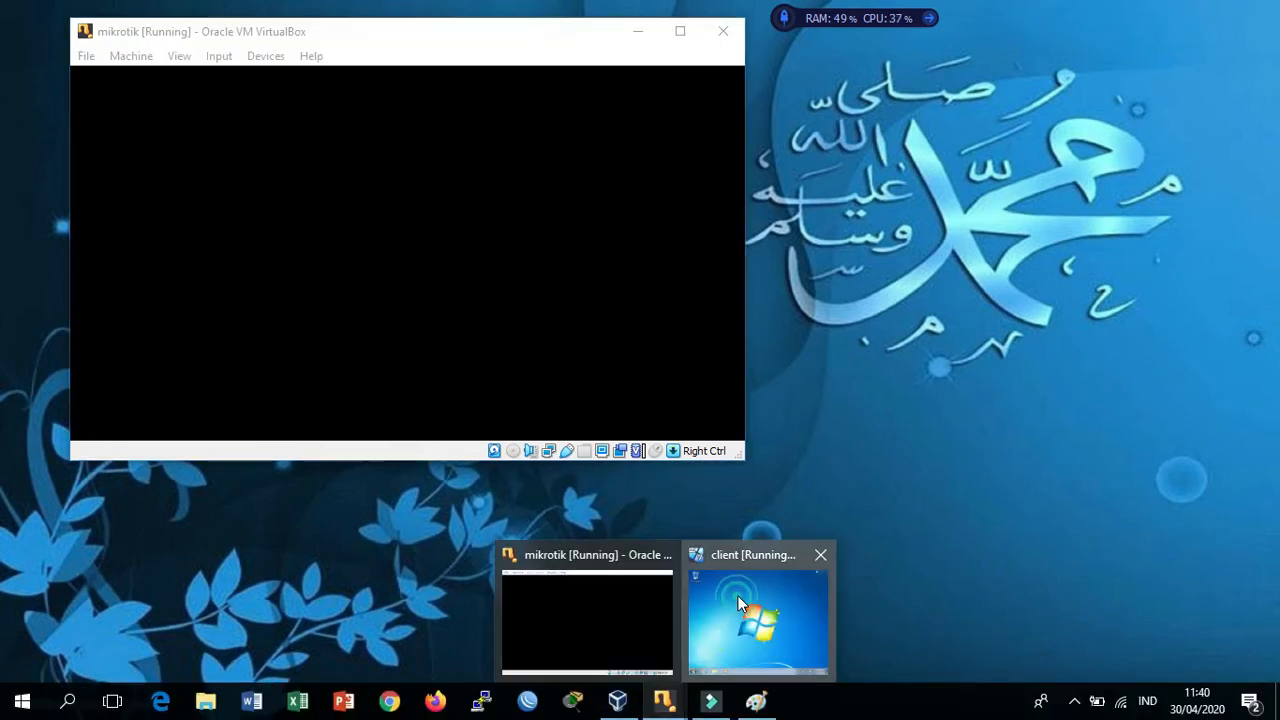
pyautogui.click(740, 625)
pyautogui.click(1095, 510)
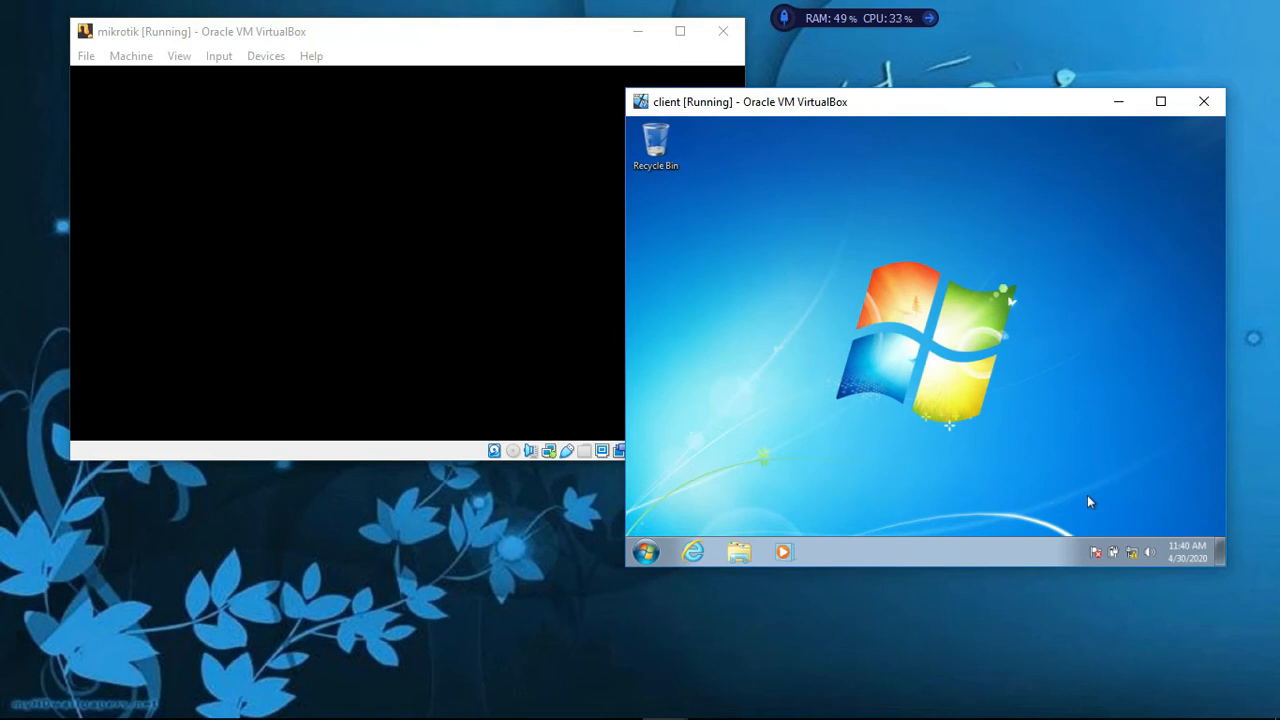
pyautogui.click(455, 33)
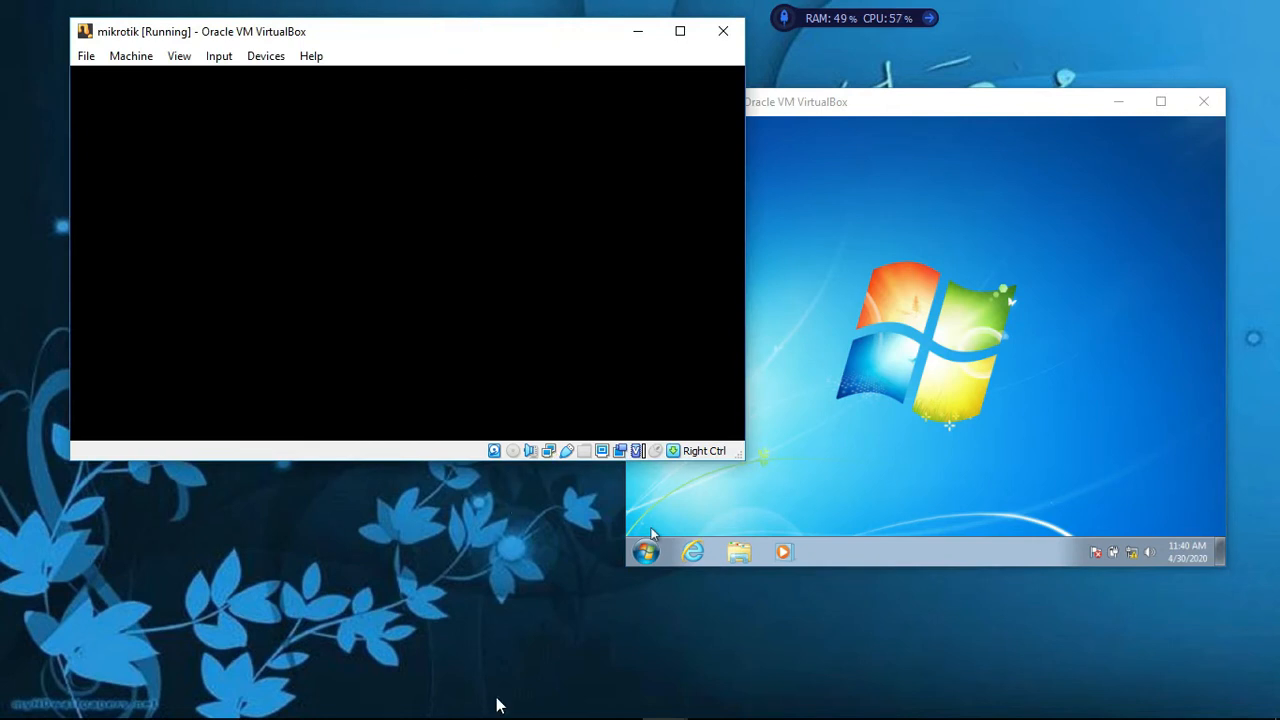
# Log in to the mikrotik VM console as admin with a blank password and continue past the software key notice
pyautogui.moveTo(481, 714)
pyautogui.click(423, 306)
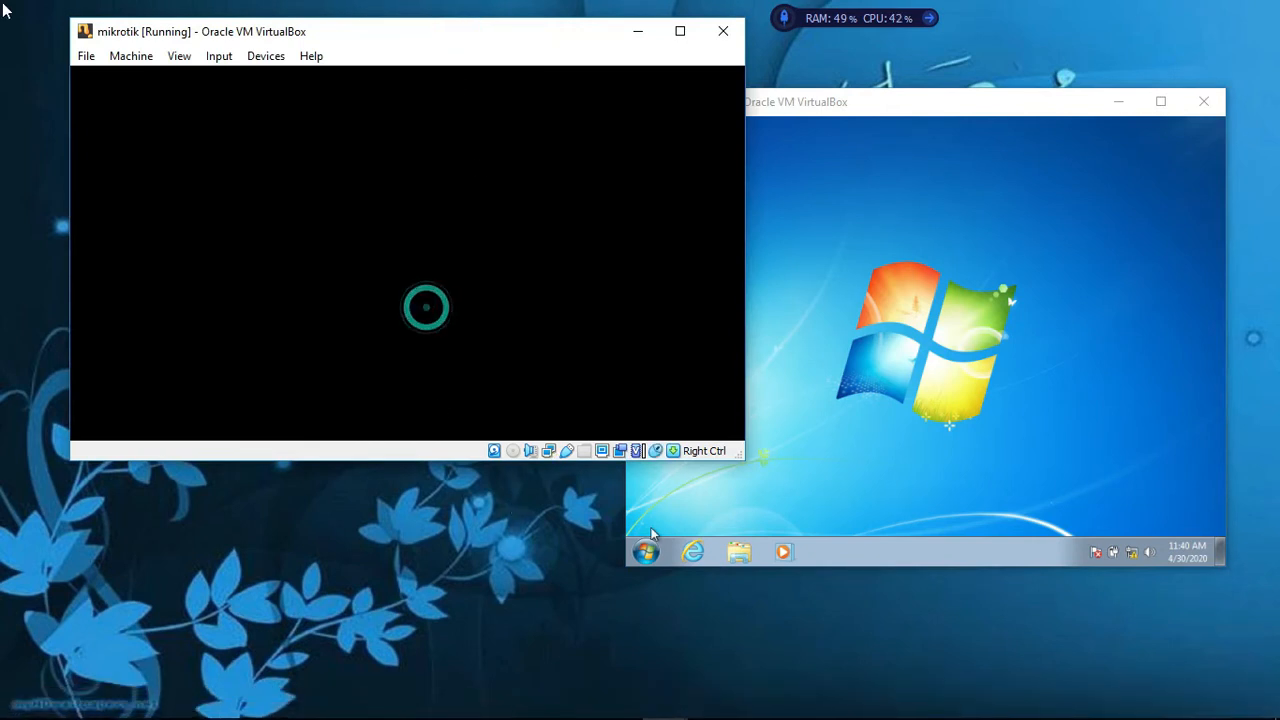
pyautogui.write('admin')
pyautogui.press('Return')
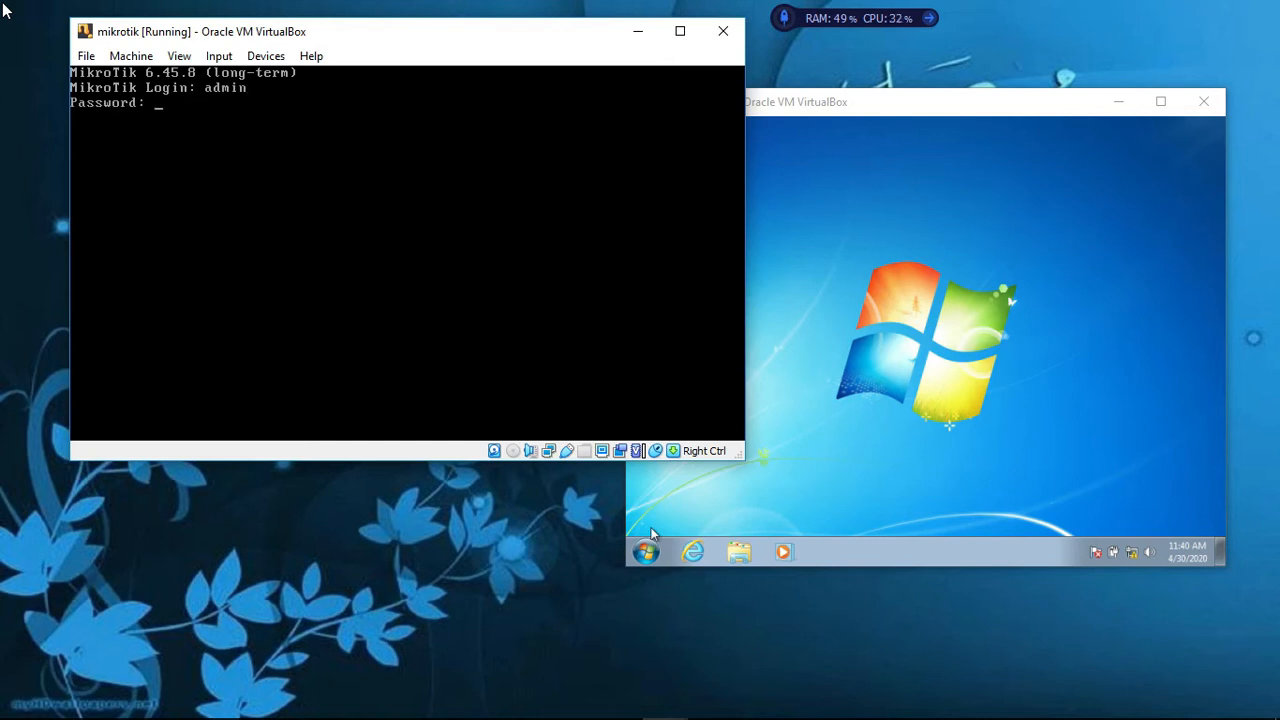
pyautogui.press('Return')
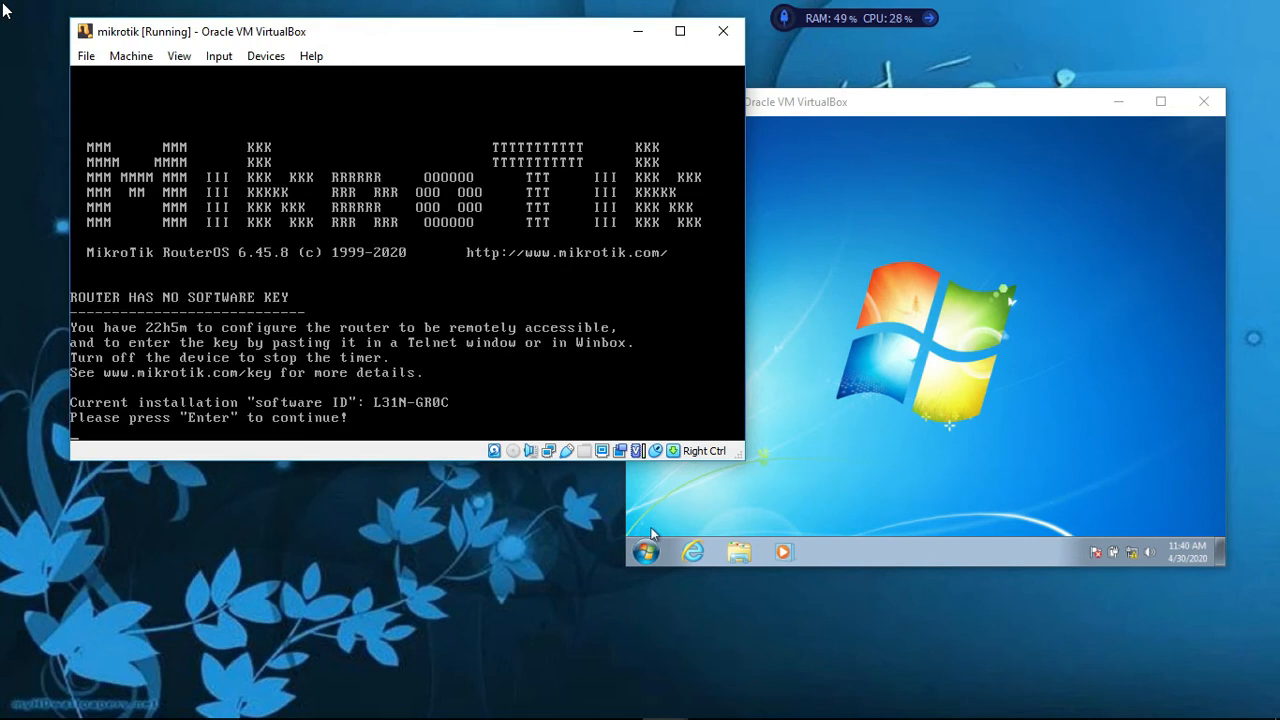
pyautogui.press('Return')
pyautogui.press('Control_R')
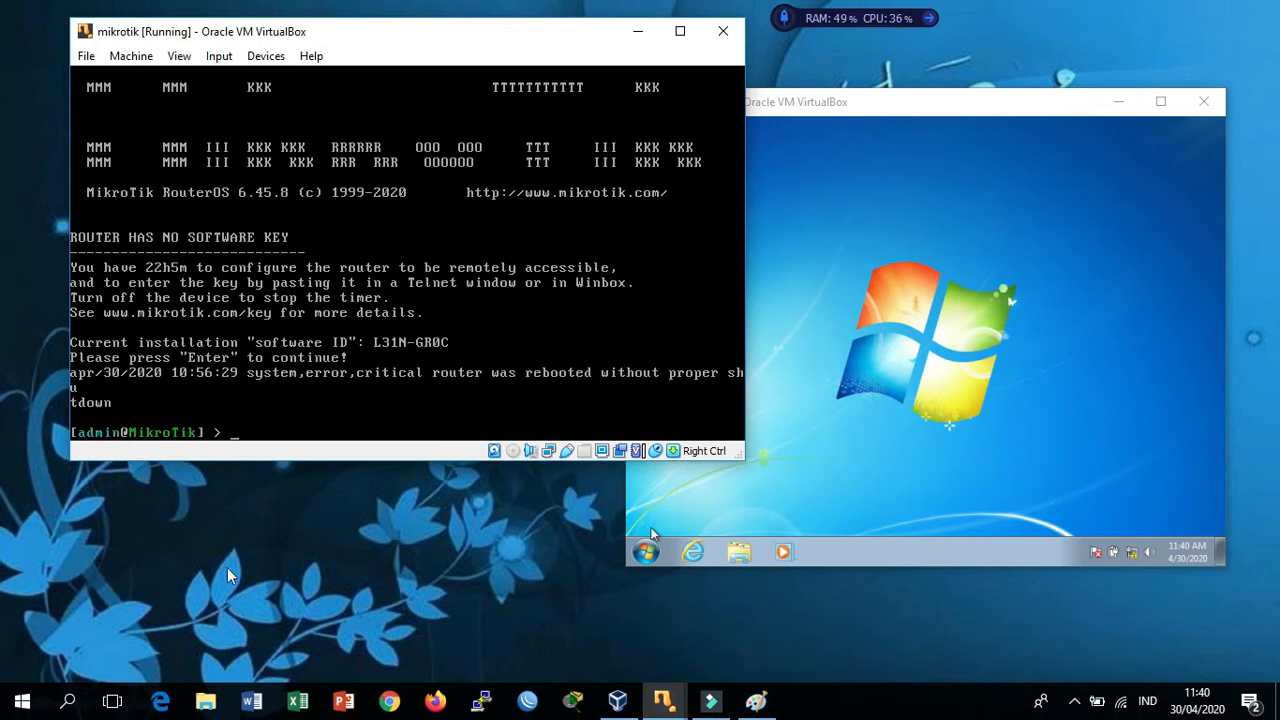
# Launch WinBox, view the discovered neighbouring routers, and enter 192.168 as the start of the connection address
pyautogui.click(529, 701)
pyautogui.rightClick(528, 702)
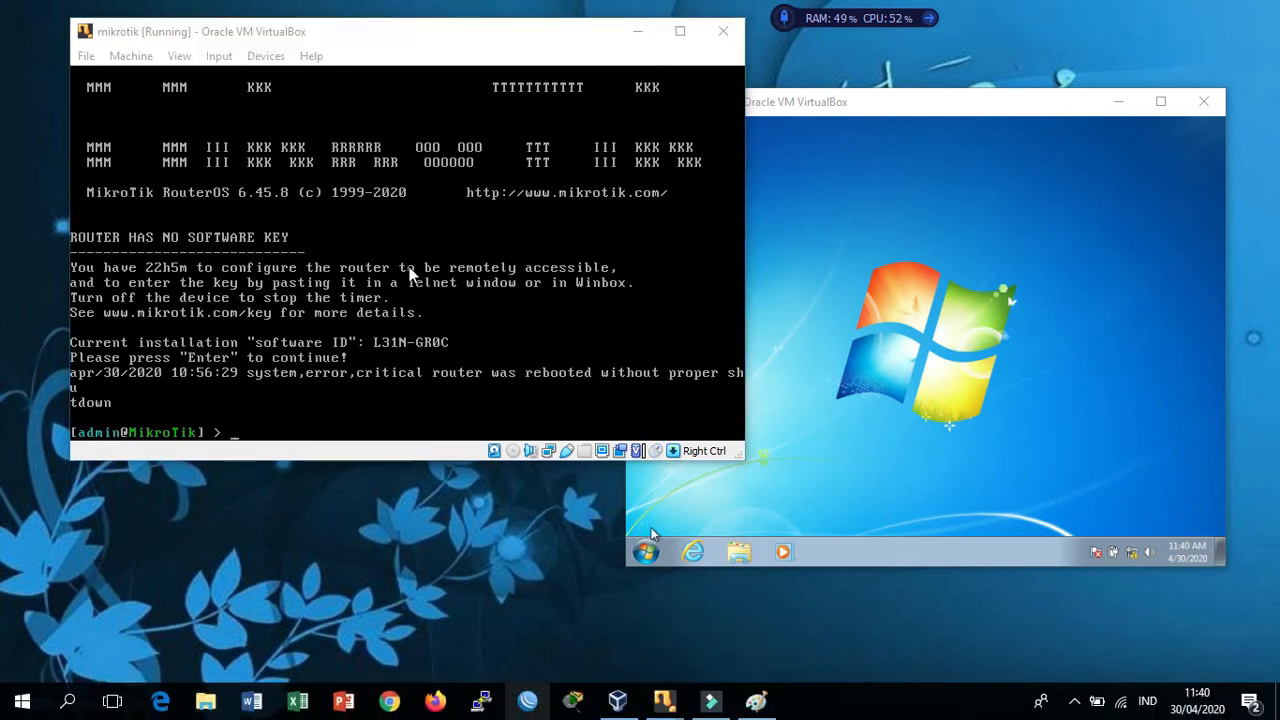
pyautogui.click(475, 630)
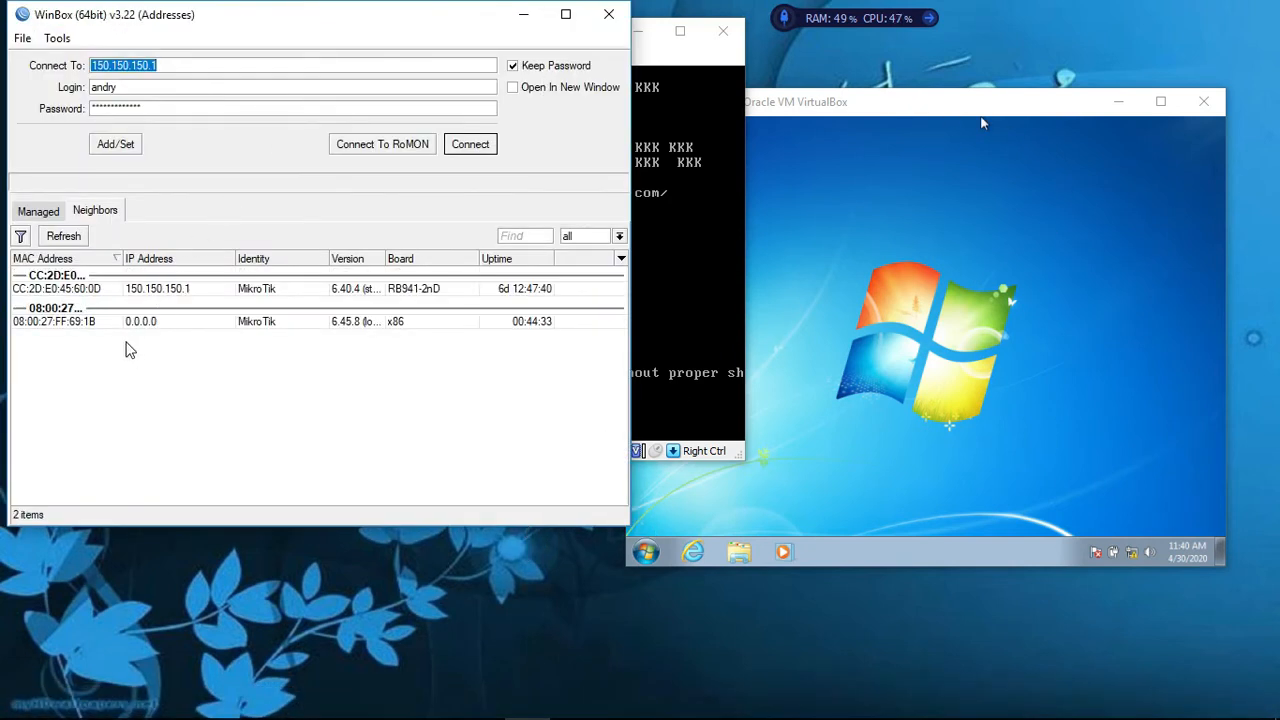
pyautogui.click(38, 211)
pyautogui.click(95, 210)
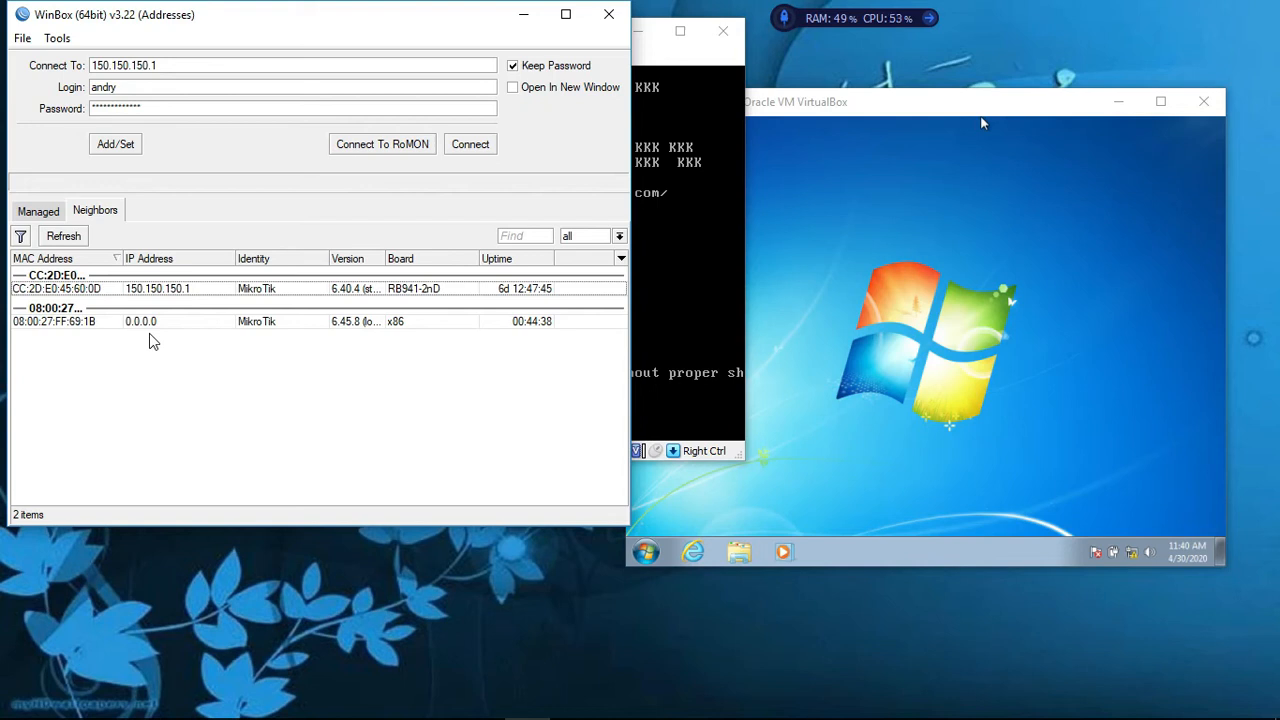
pyautogui.moveTo(196, 62); pyautogui.dragTo(54, 45)
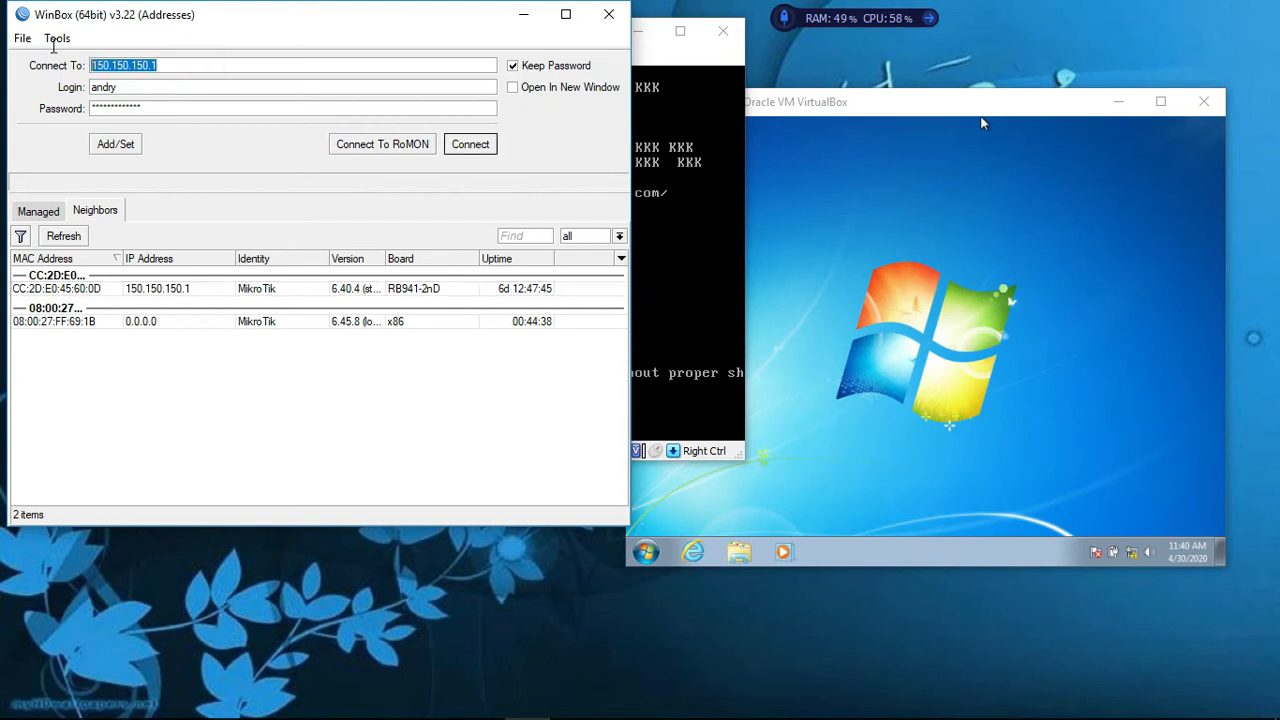
pyautogui.write('192.168')
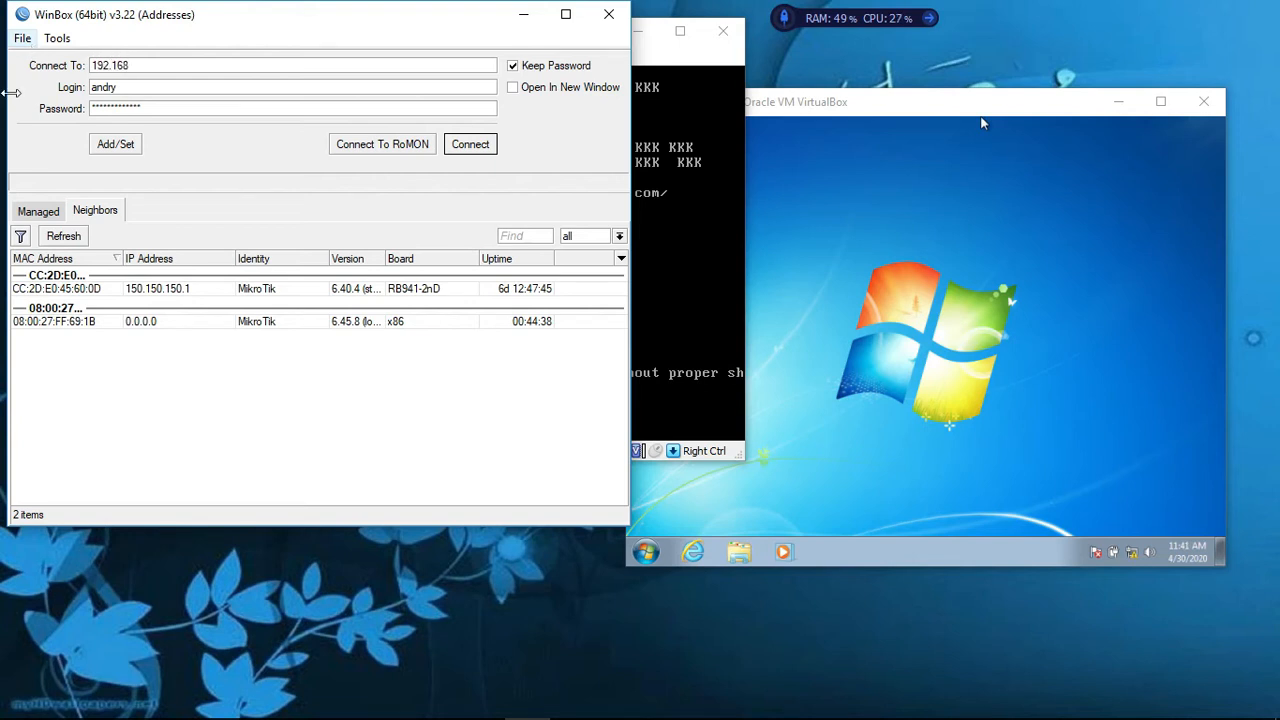
# Print the router's IP address list in the mikrotik console with "ip add pr" and minimise WinBox
pyautogui.click(684, 55)
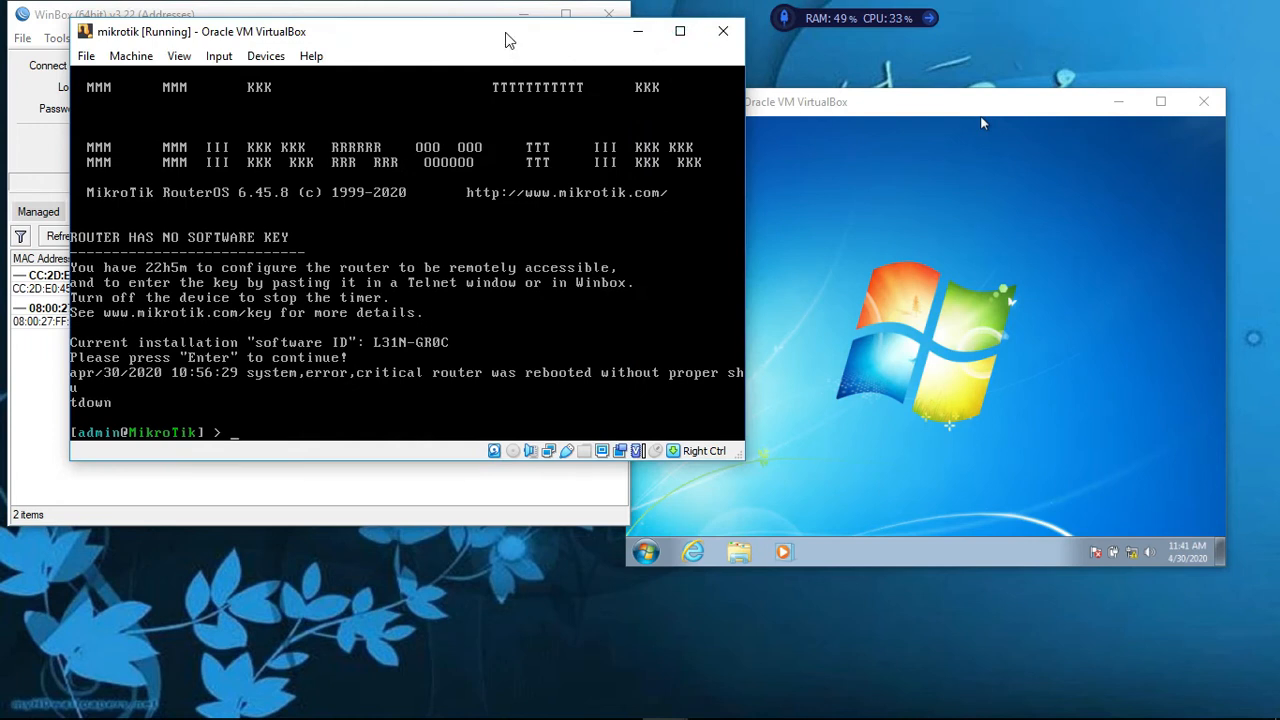
pyautogui.moveTo(508, 38); pyautogui.dragTo(632, 44)
pyautogui.write('ip add')
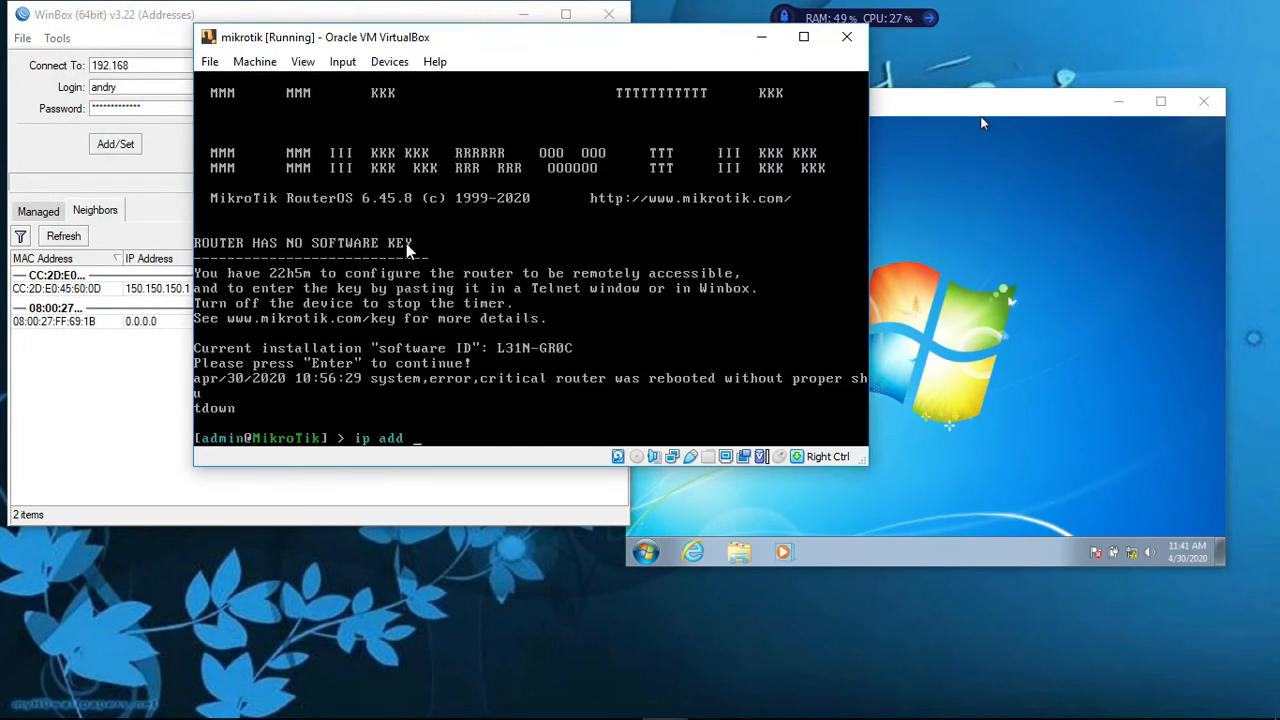
pyautogui.write(' pr')
pyautogui.press('Return')
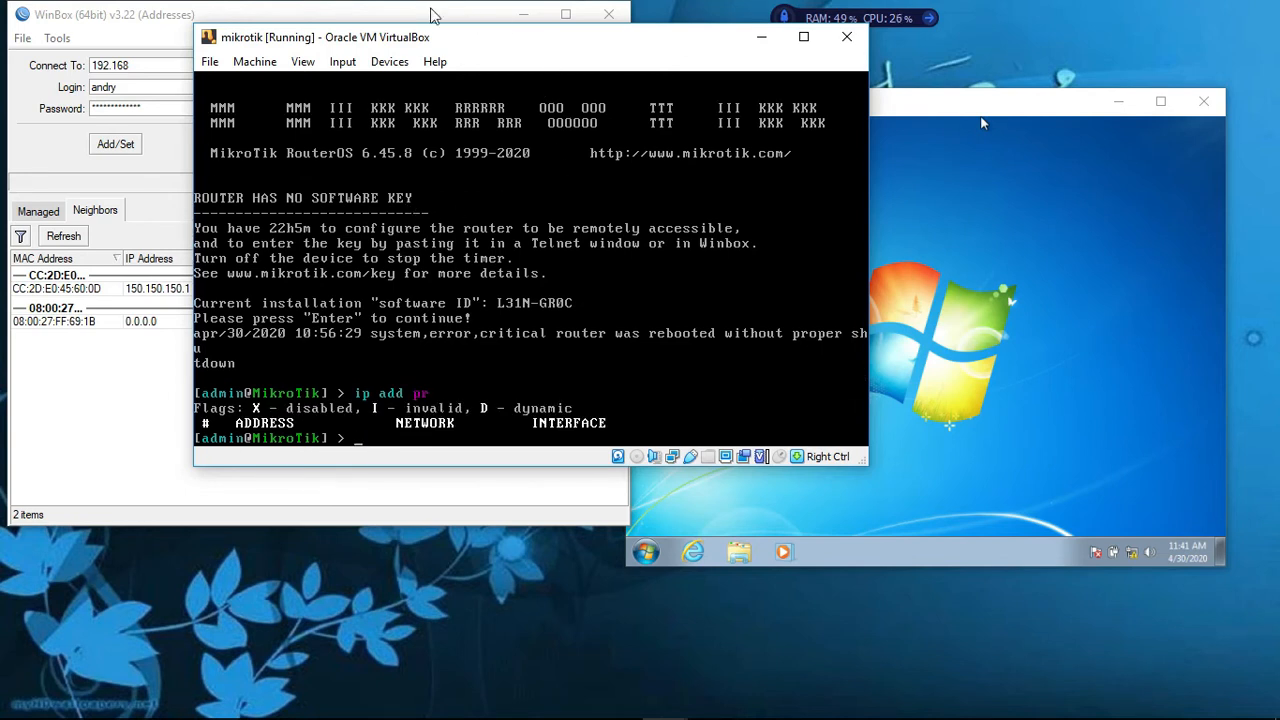
pyautogui.moveTo(409, 40); pyautogui.dragTo(510, 76)
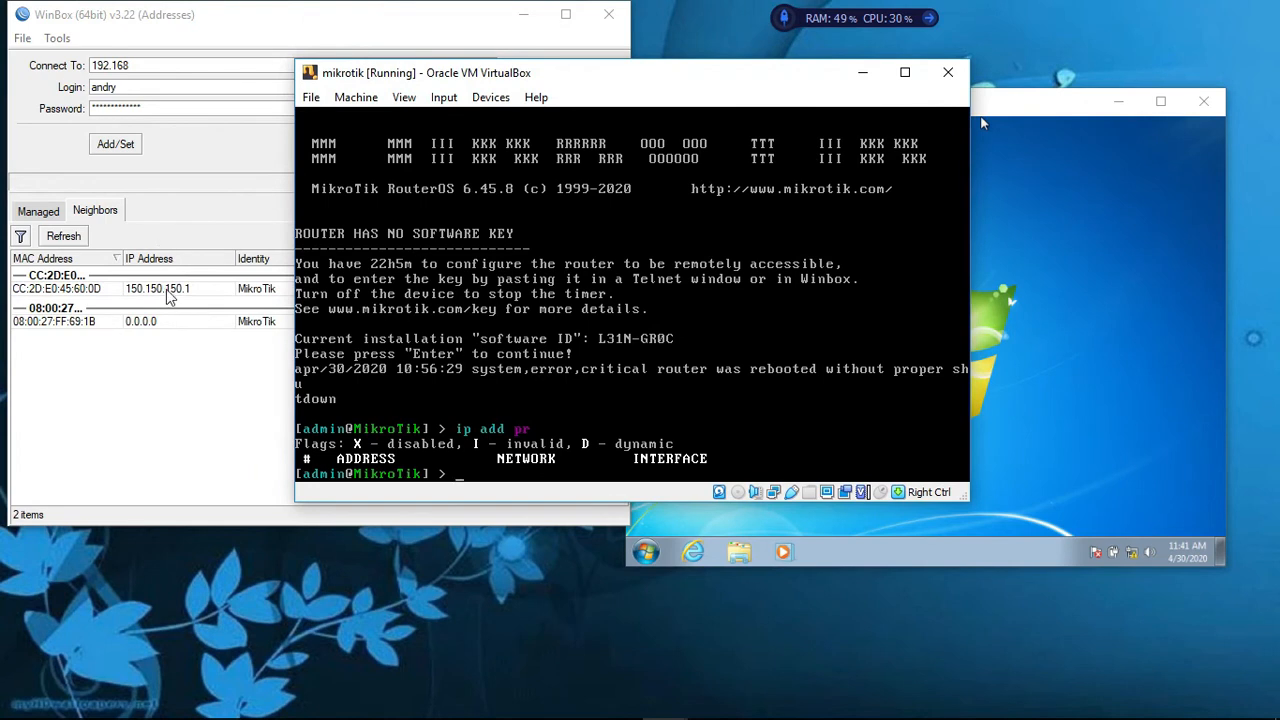
pyautogui.click(520, 20)
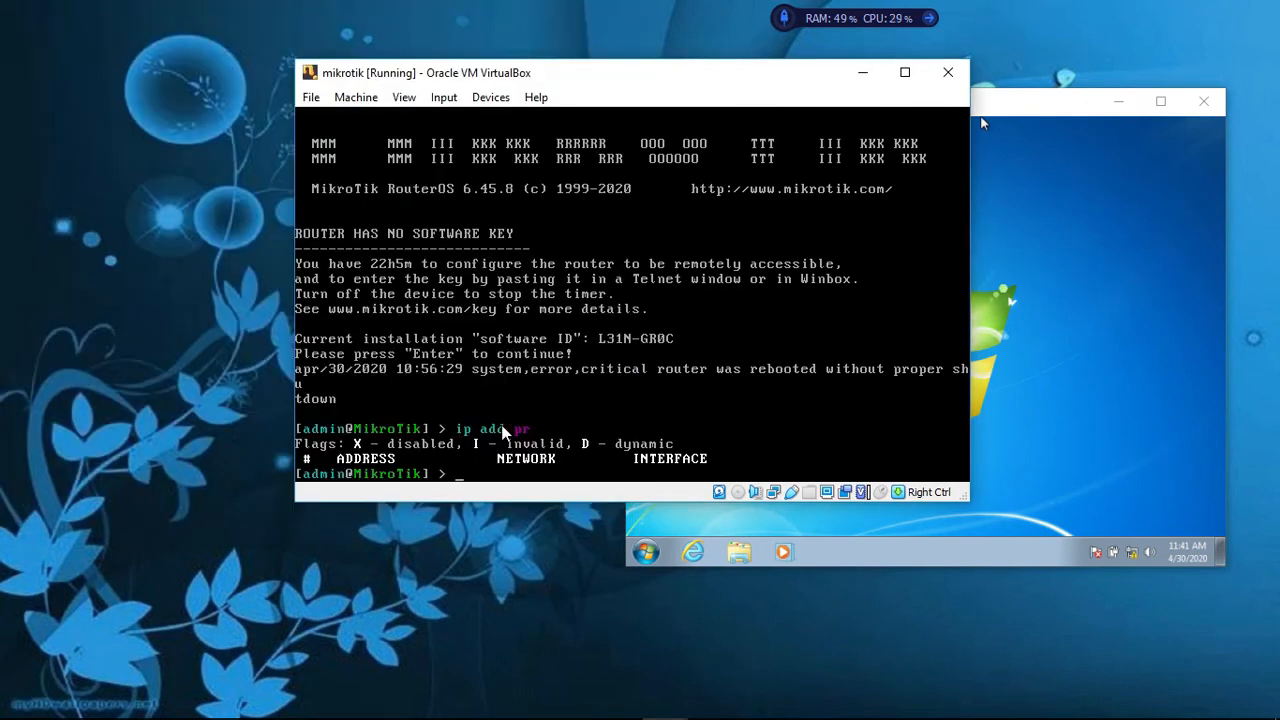
# Assign the address 192.168.137.10/24 to interface ether1 in the mikrotik console and print the address list to check it
pyautogui.write('add add adrr')
pyautogui.press('BackSpace')
pyautogui.write('d=192.168')
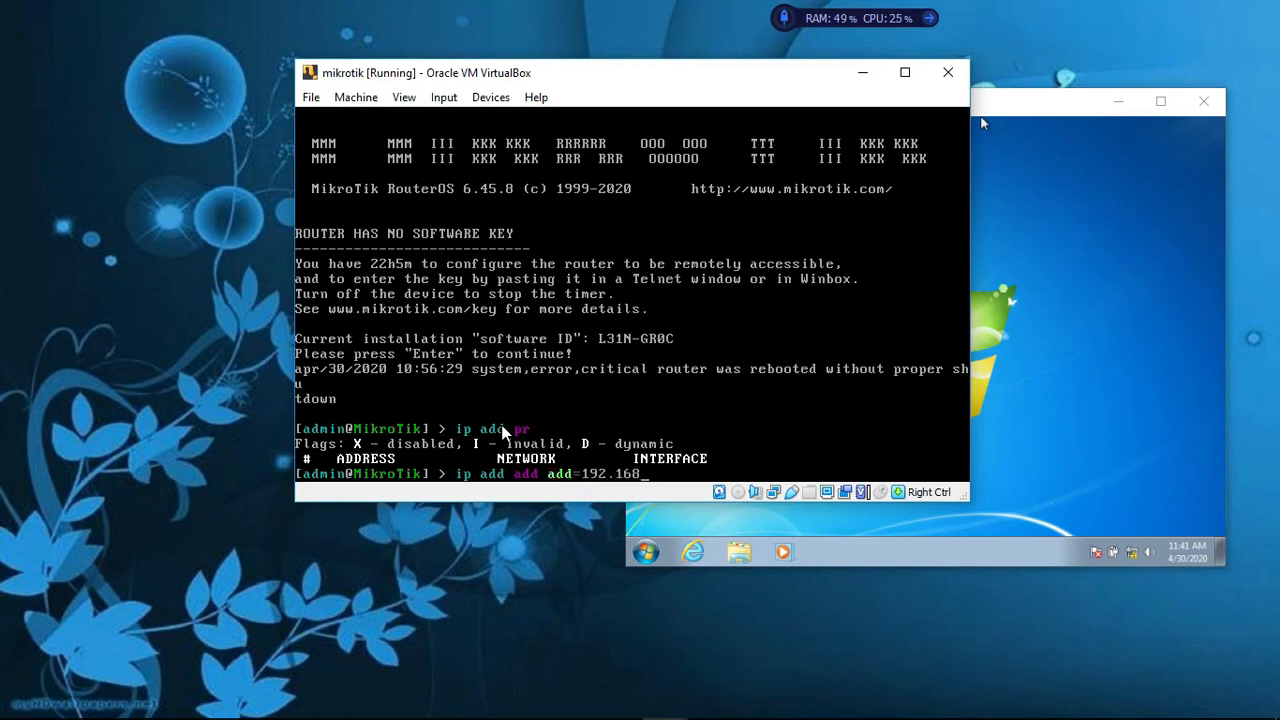
pyautogui.write('.137.10/24 int=ether1')
pyautogui.press('Return')
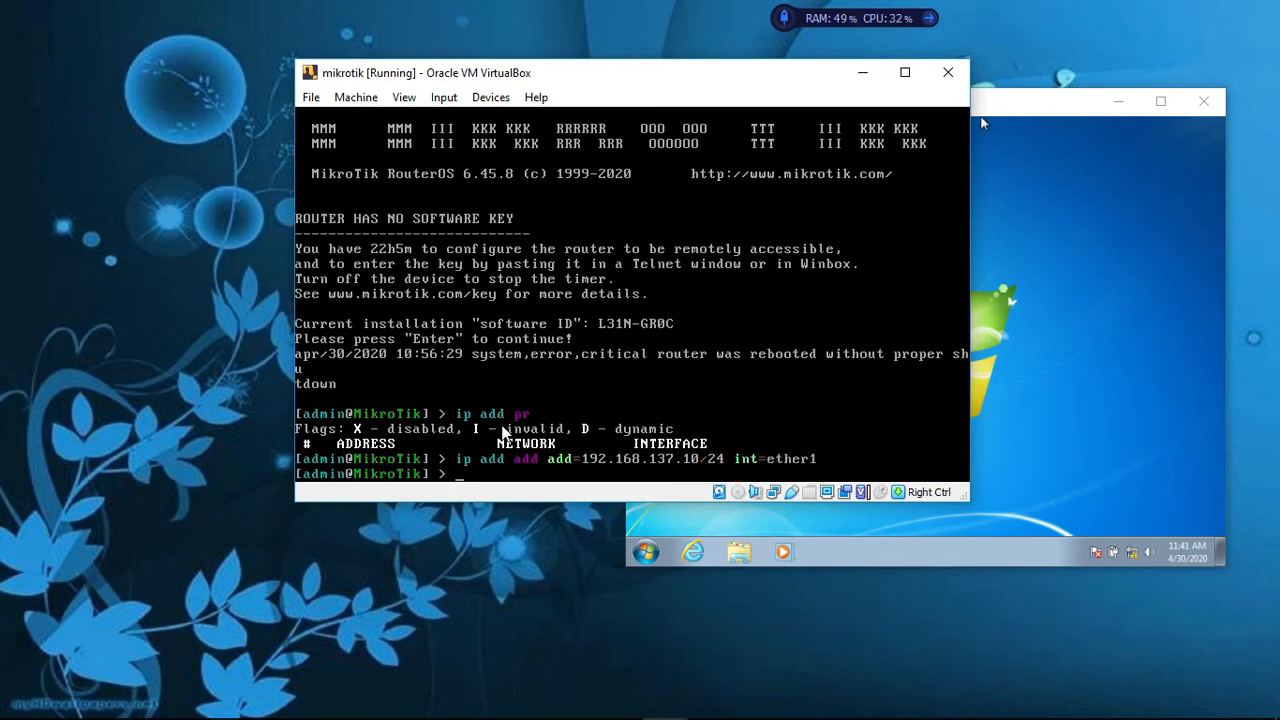
pyautogui.press('Up')
pyautogui.press('Up')
pyautogui.press('Return')
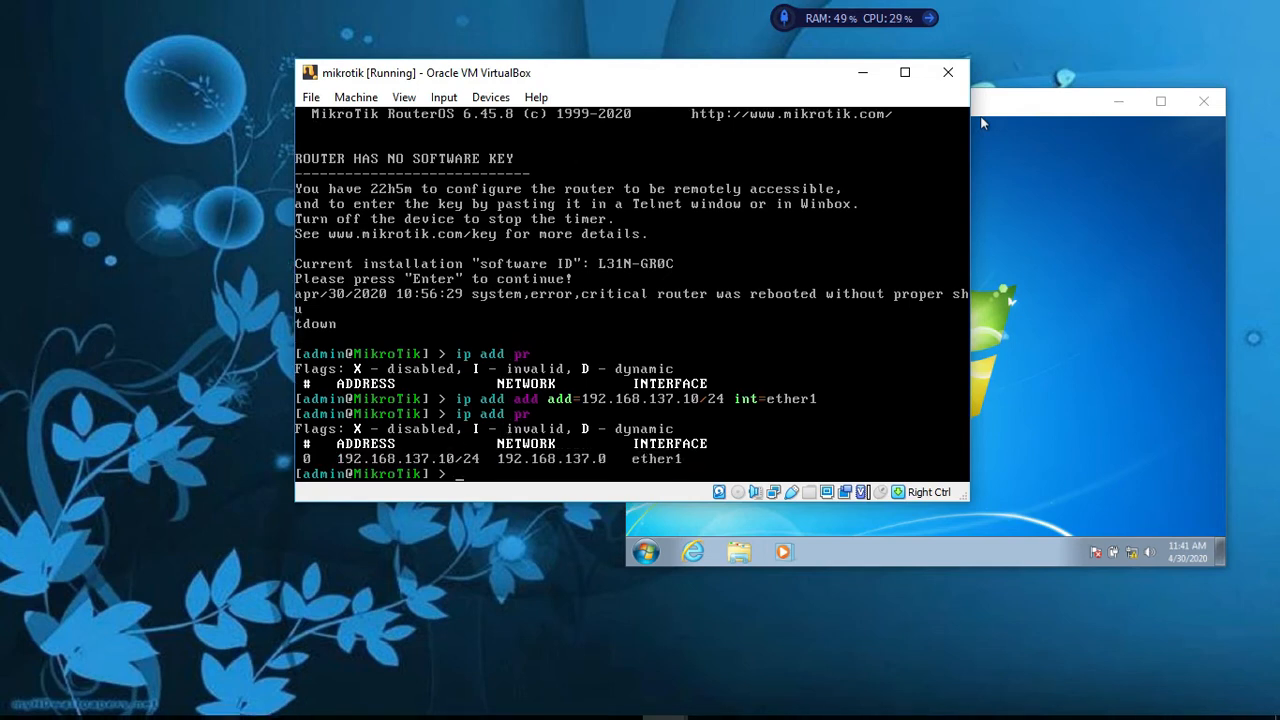
# Refresh the neighbour list in WinBox and connect to the router at 192.168.137.10 as admin with an empty password
pyautogui.click(528, 705)
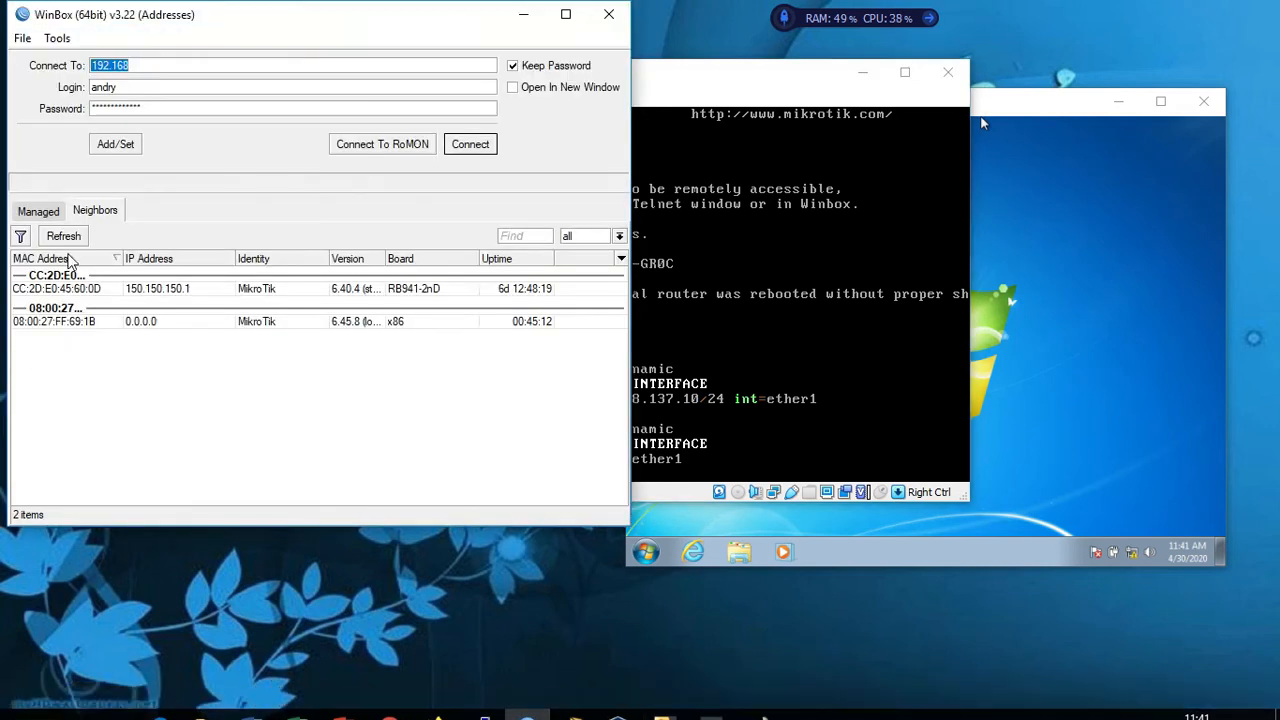
pyautogui.click(68, 238)
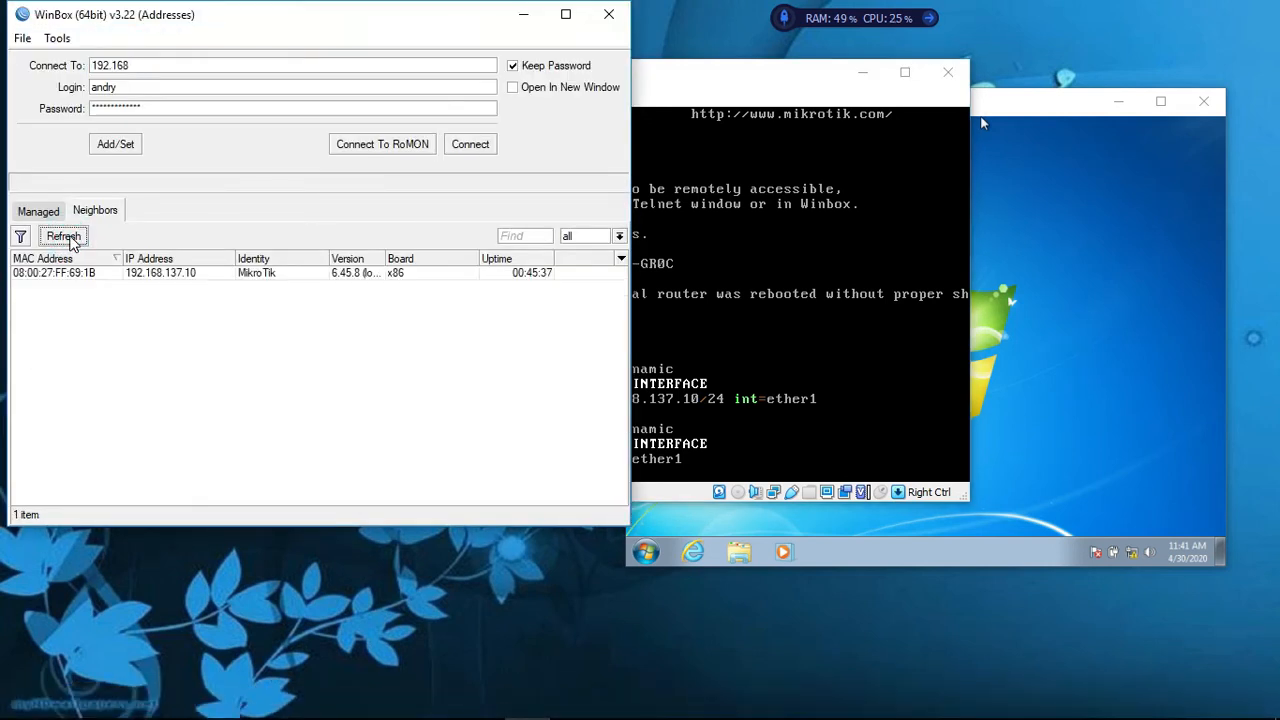
pyautogui.click(148, 324)
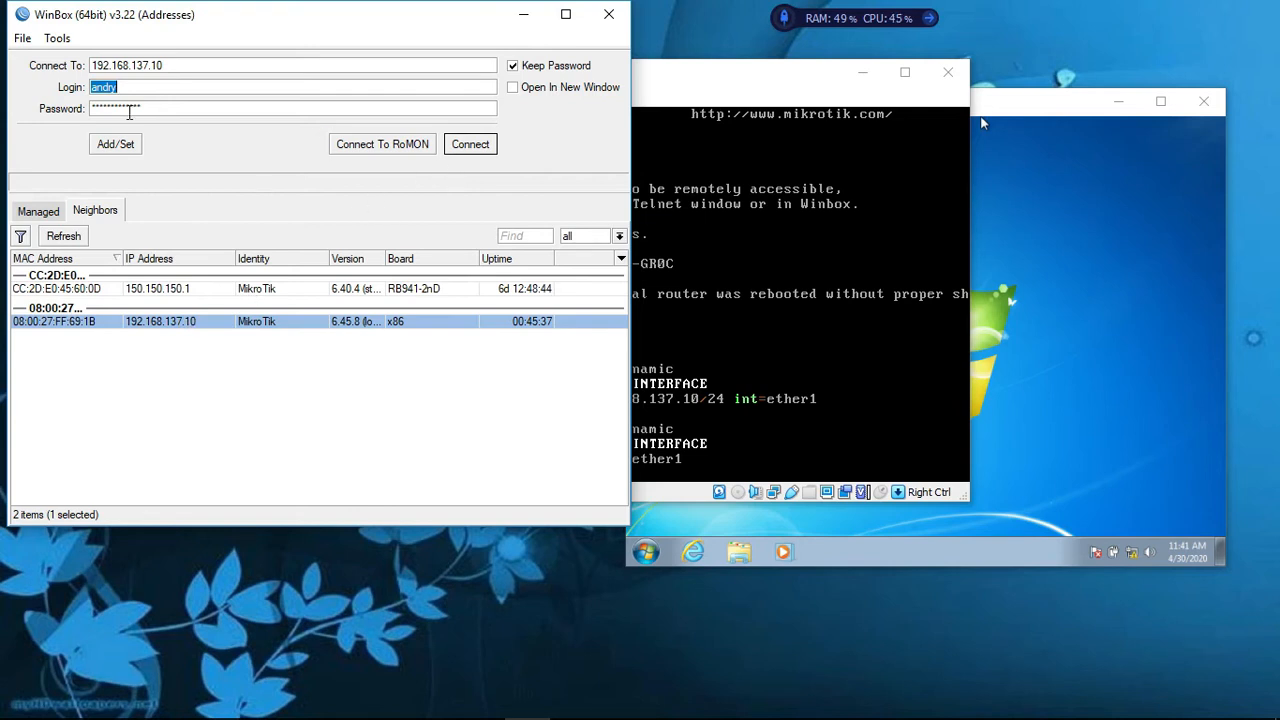
pyautogui.write('admin')
pyautogui.doubleClick(177, 108)
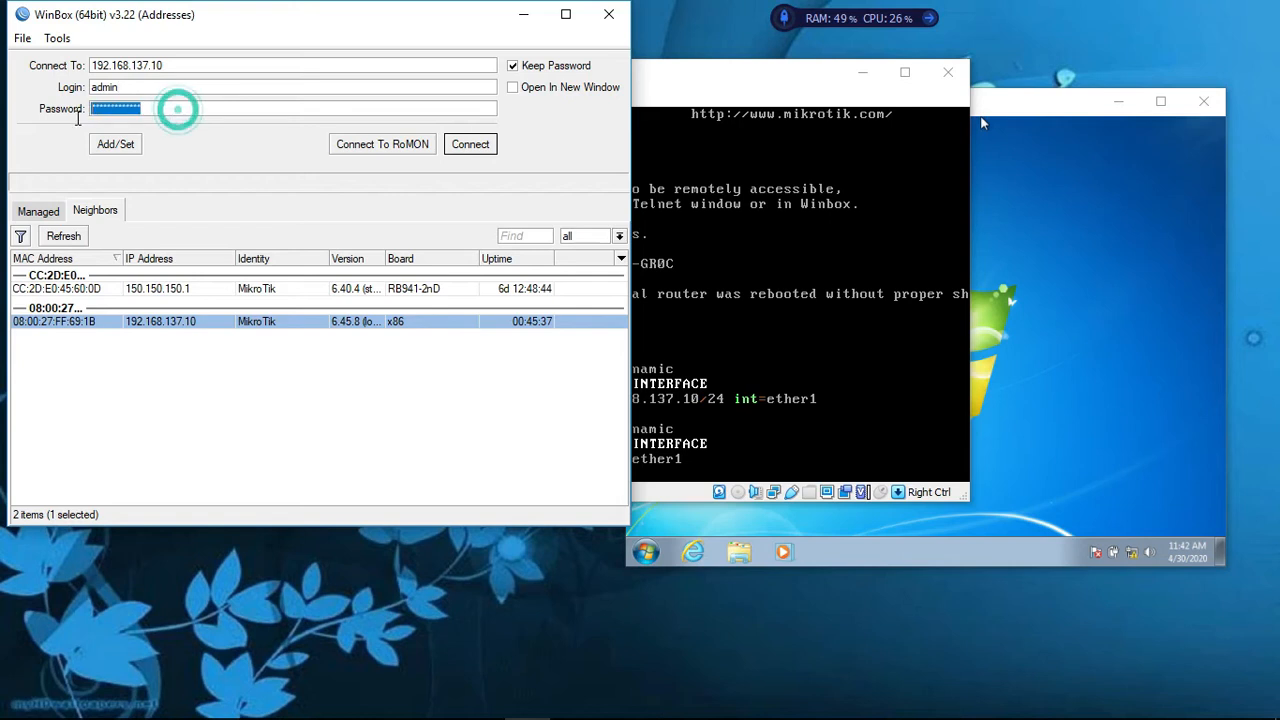
pyautogui.press('BackSpace')
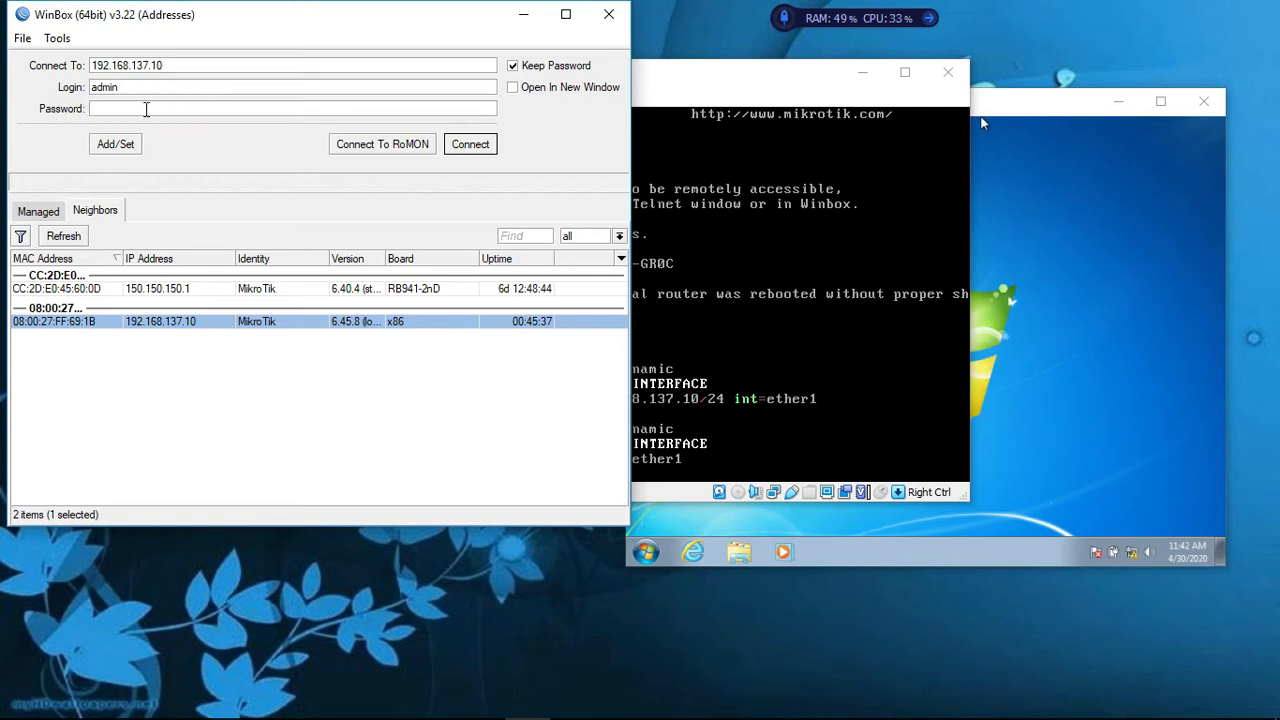
pyautogui.click(469, 145)
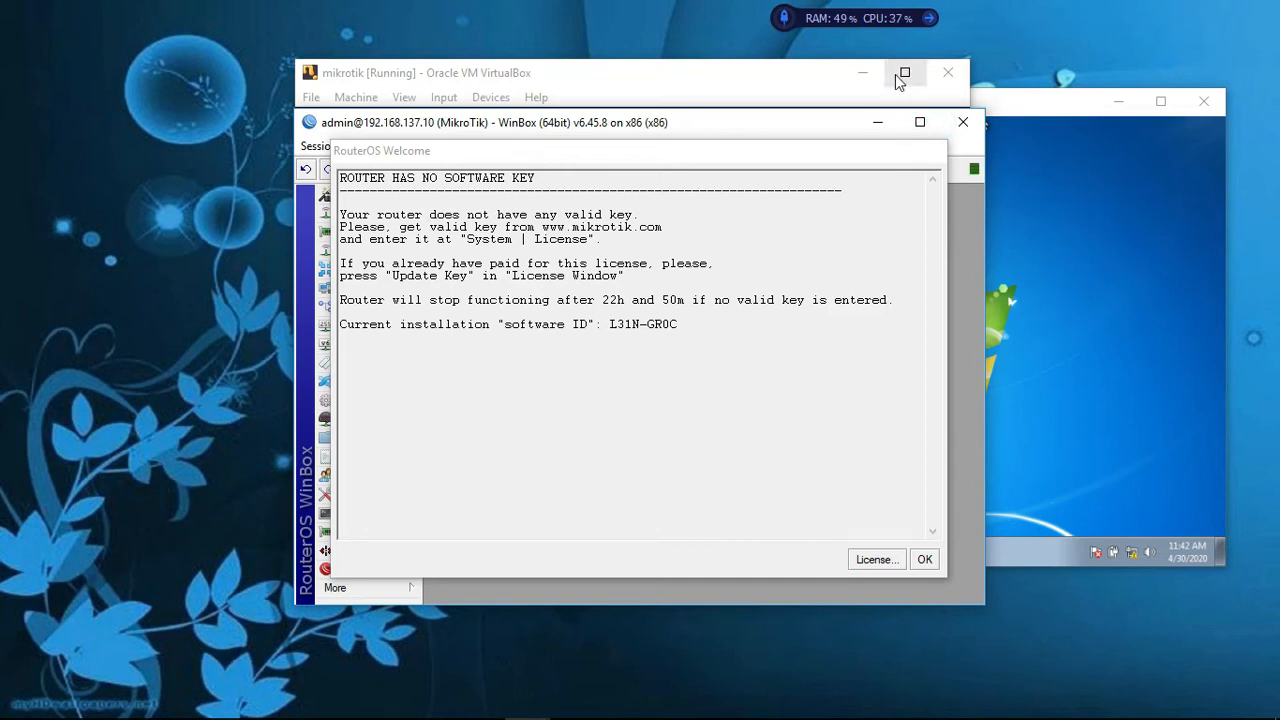
# Minimise the mikrotik and client VM windows, dismiss the RouterOS welcome notice, and maximise the WinBox session
pyautogui.click(600, 122)
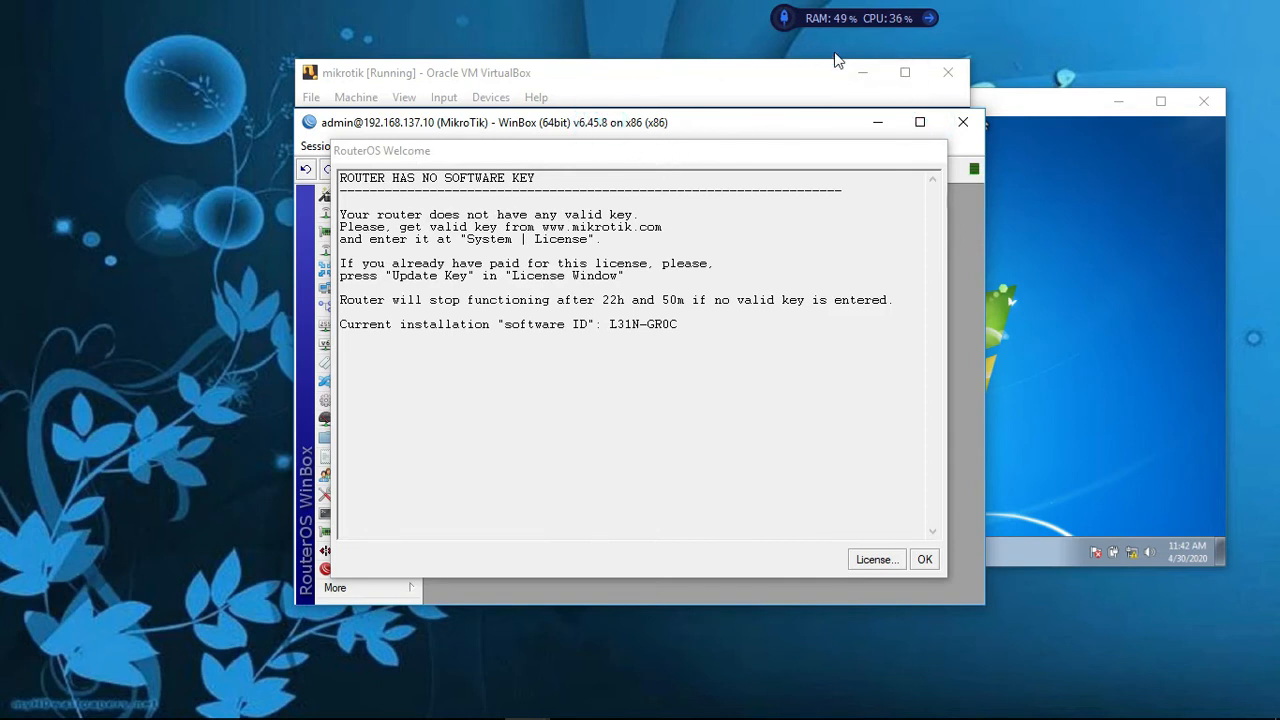
pyautogui.click(903, 72)
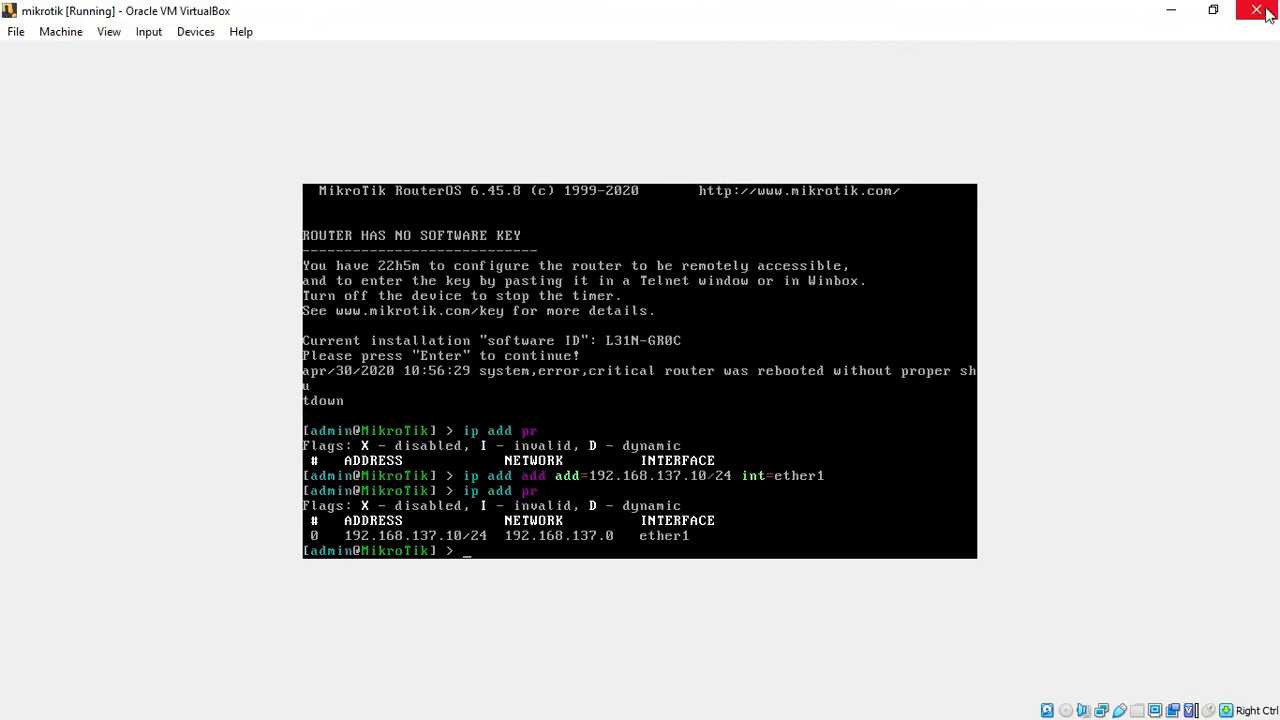
pyautogui.click(1213, 10)
pyautogui.click(862, 74)
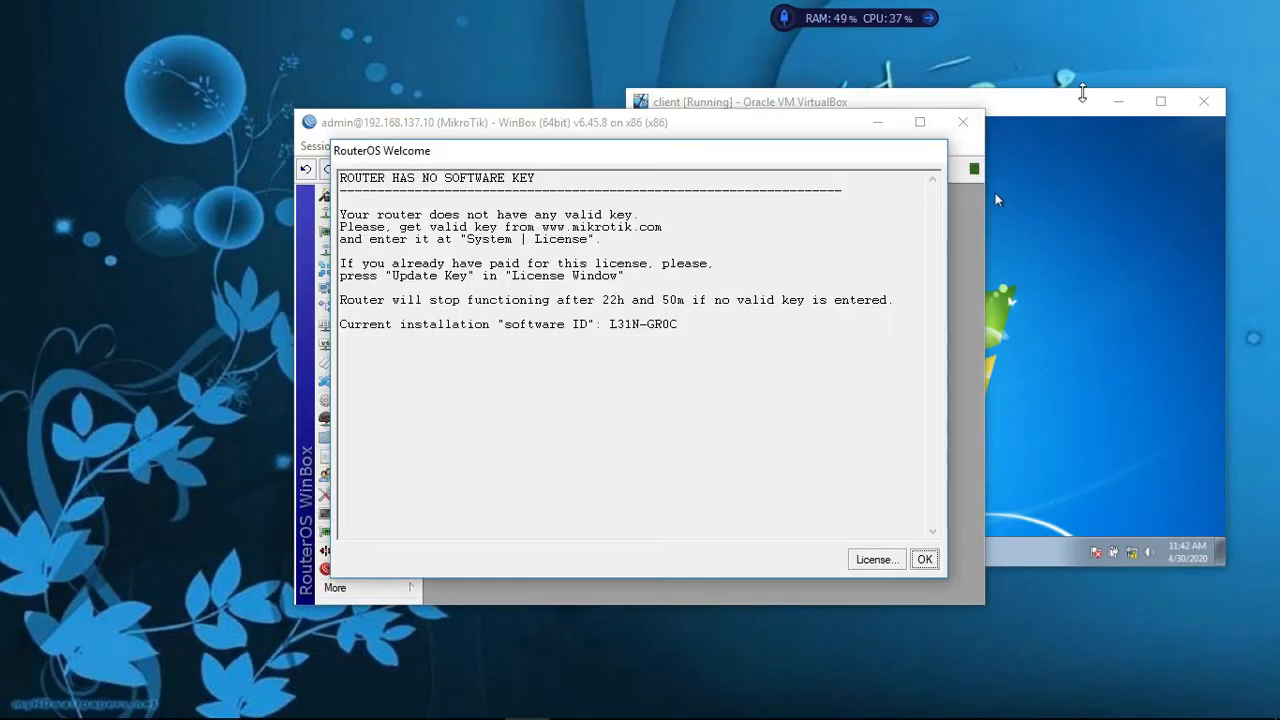
pyautogui.click(1118, 101)
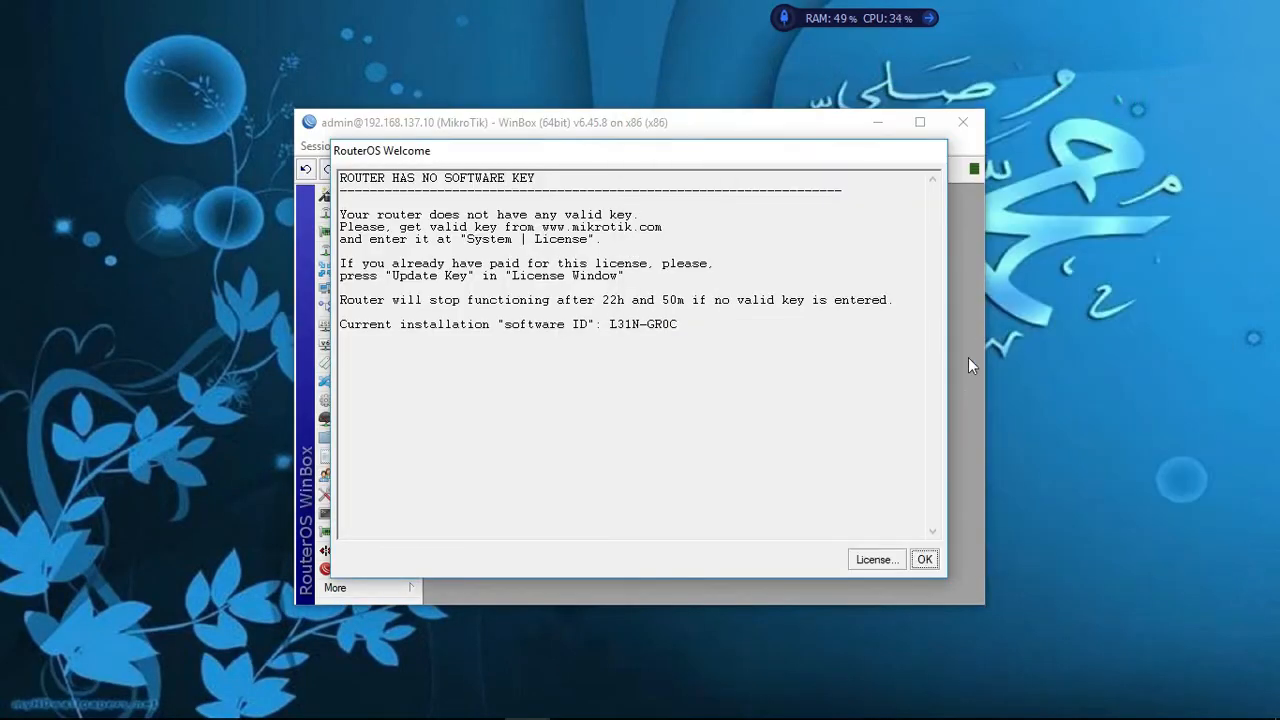
pyautogui.click(924, 559)
pyautogui.click(920, 122)
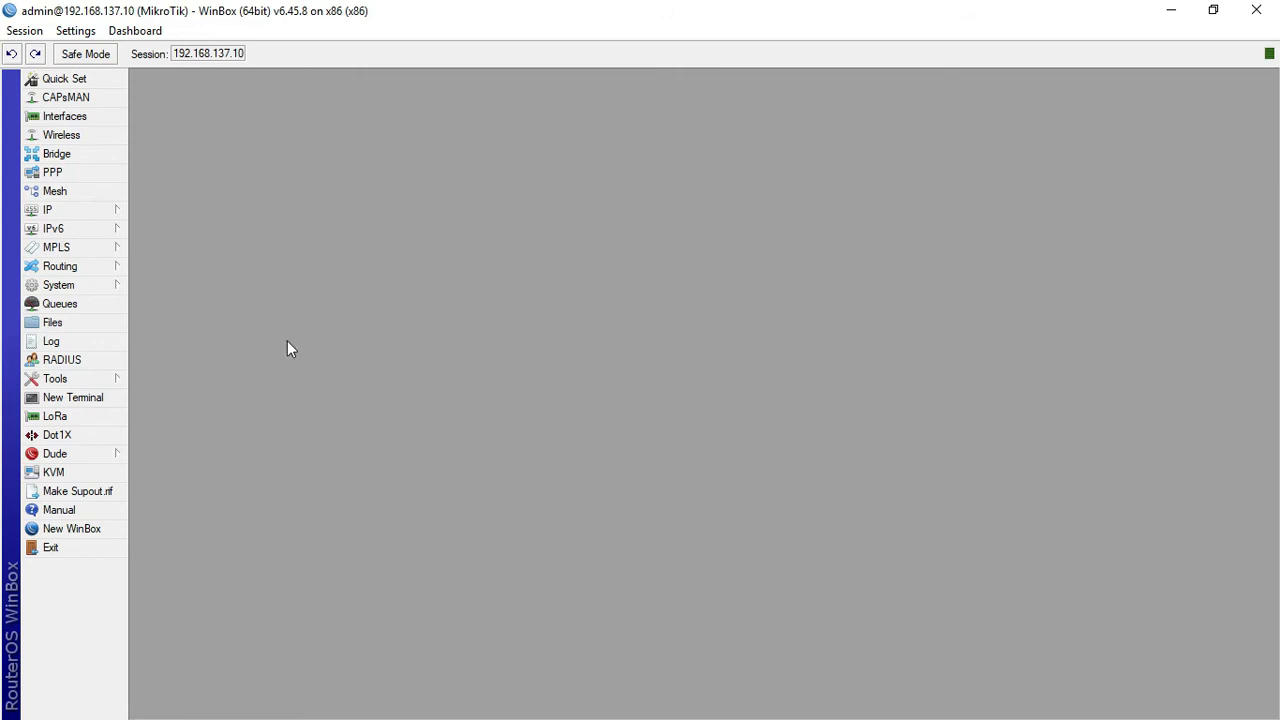
# Open the router's IP Address List and place its window near the upper part of the workspace
pyautogui.click(99, 214)
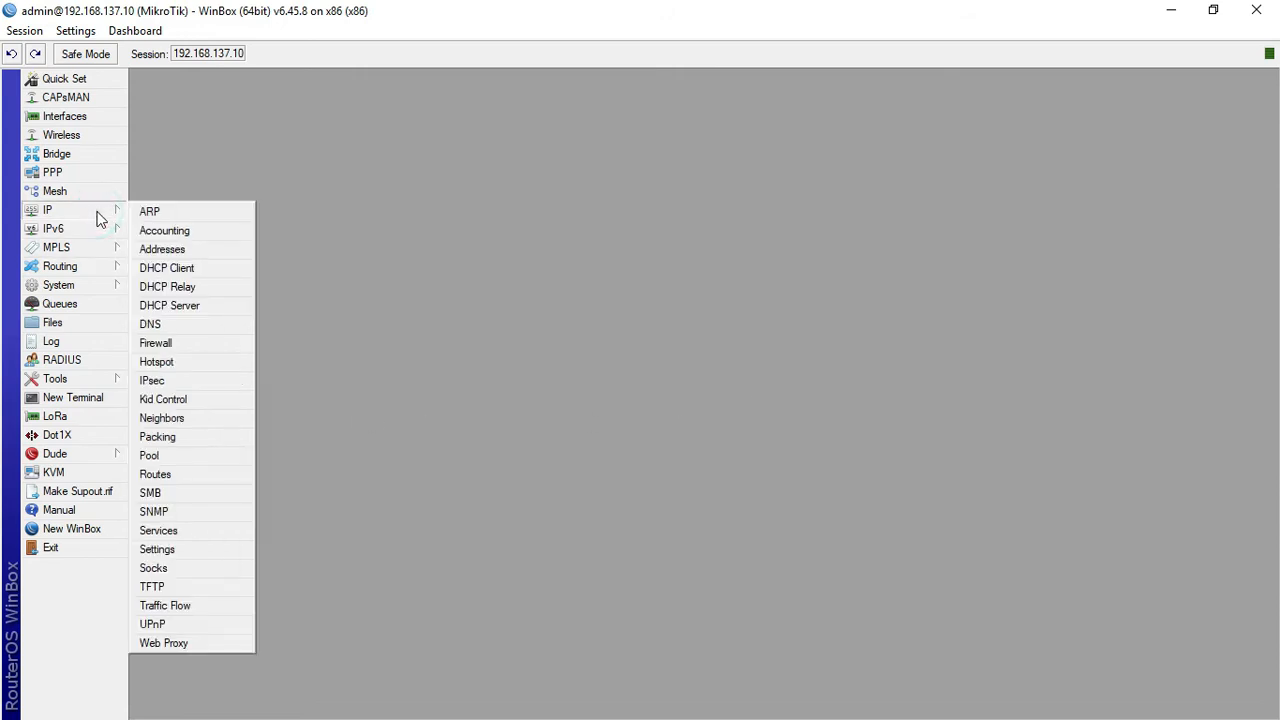
pyautogui.click(209, 250)
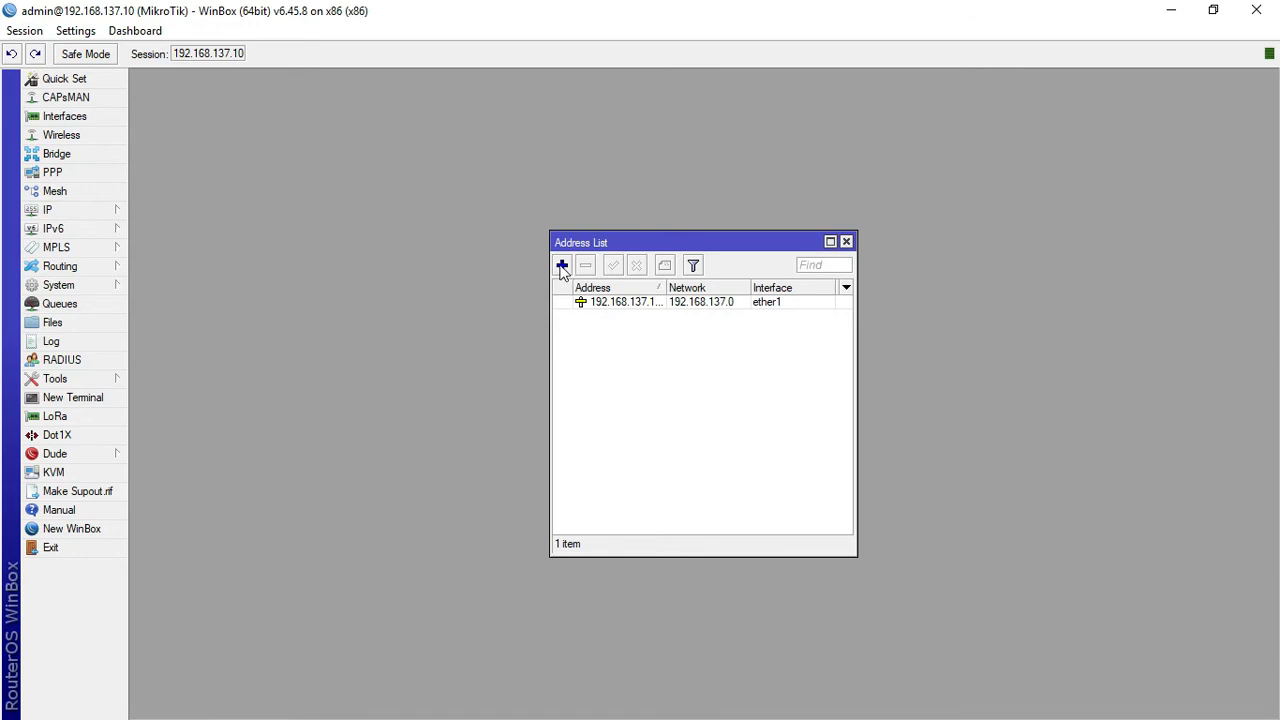
pyautogui.moveTo(656, 240); pyautogui.dragTo(416, 140)
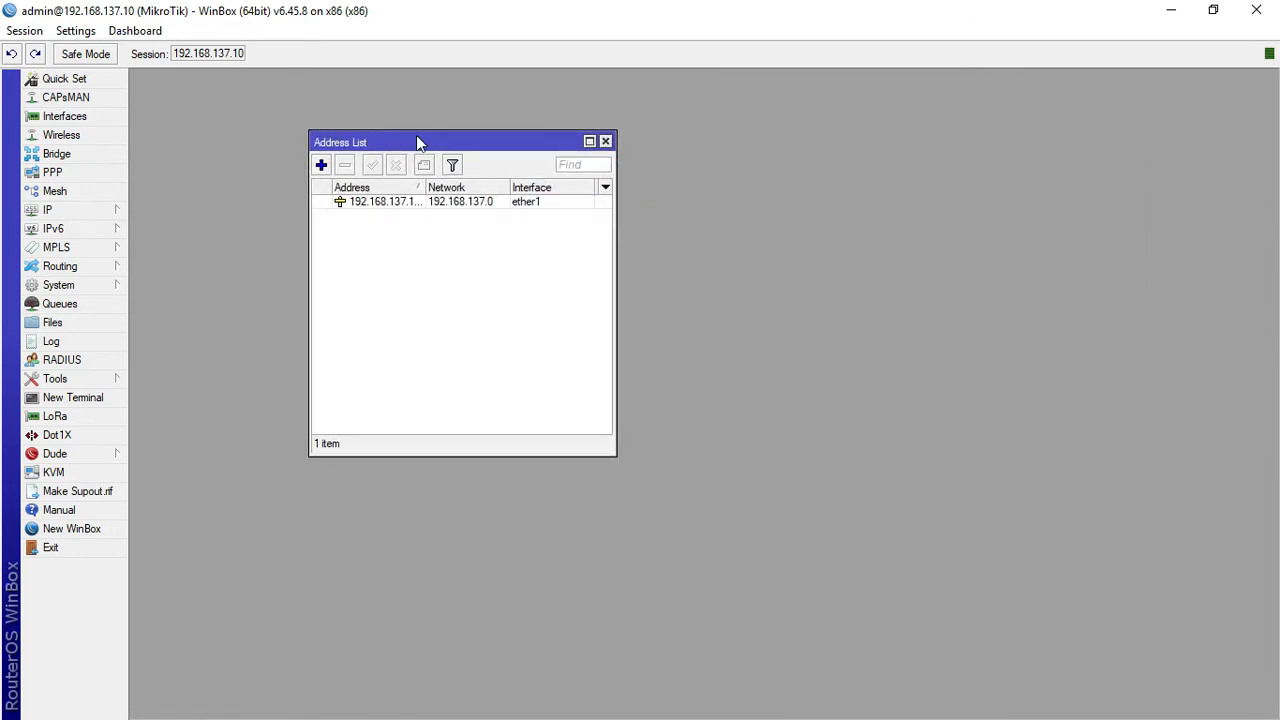
pyautogui.click(108, 206)
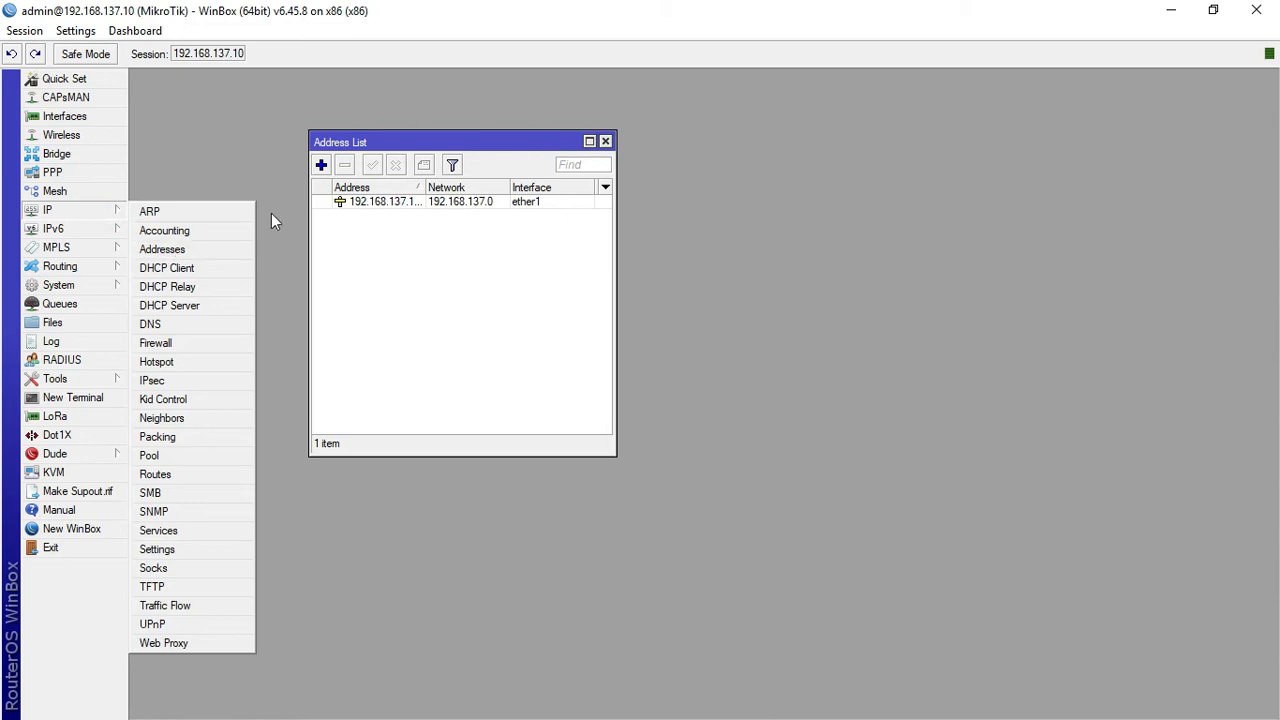
pyautogui.click(324, 166)
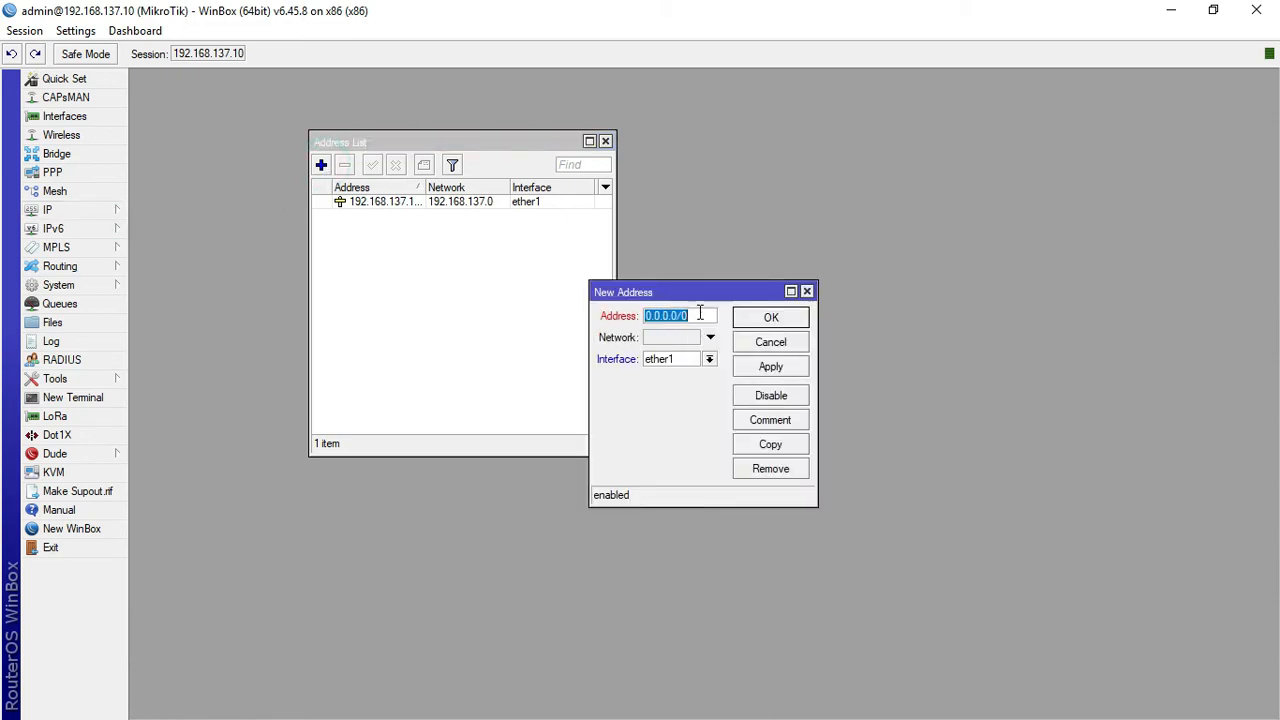
pyautogui.click(709, 360)
pyautogui.click(709, 362)
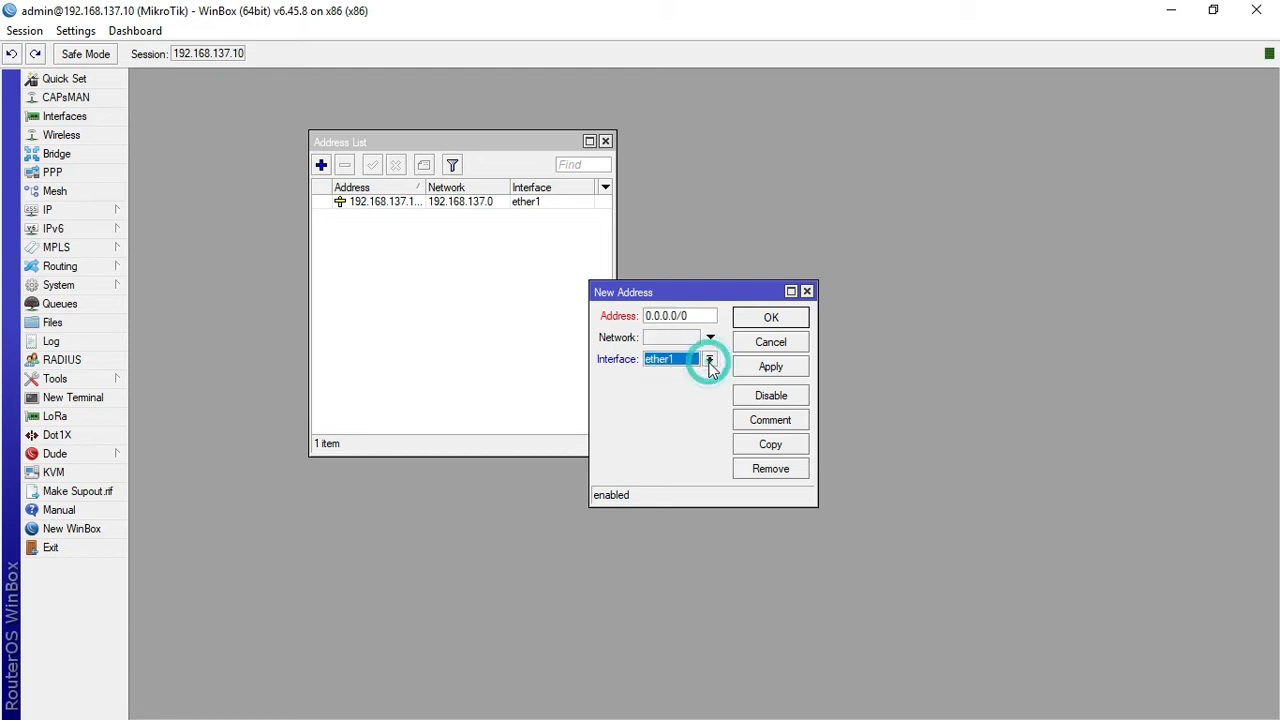
pyautogui.click(807, 292)
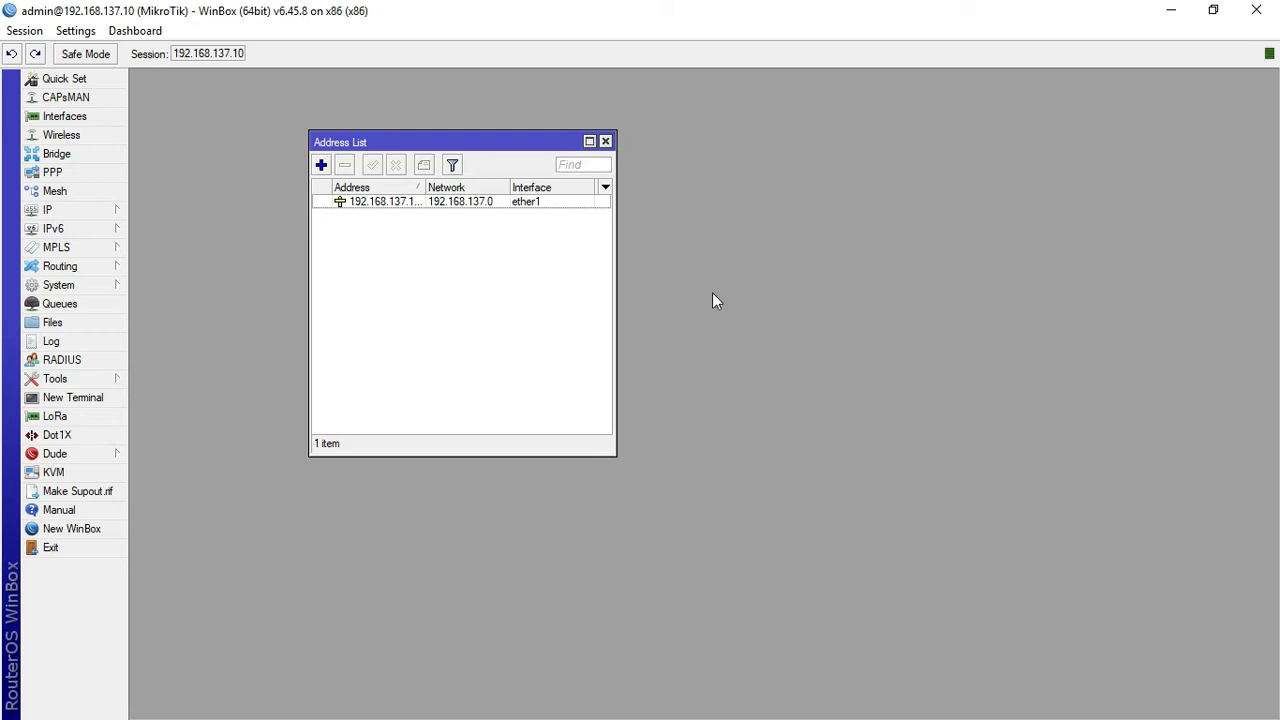
# Add the address 10.10.10.1/24 on interface ether2 to the router's address list
pyautogui.click(322, 165)
pyautogui.write('10.10.10.1/24')
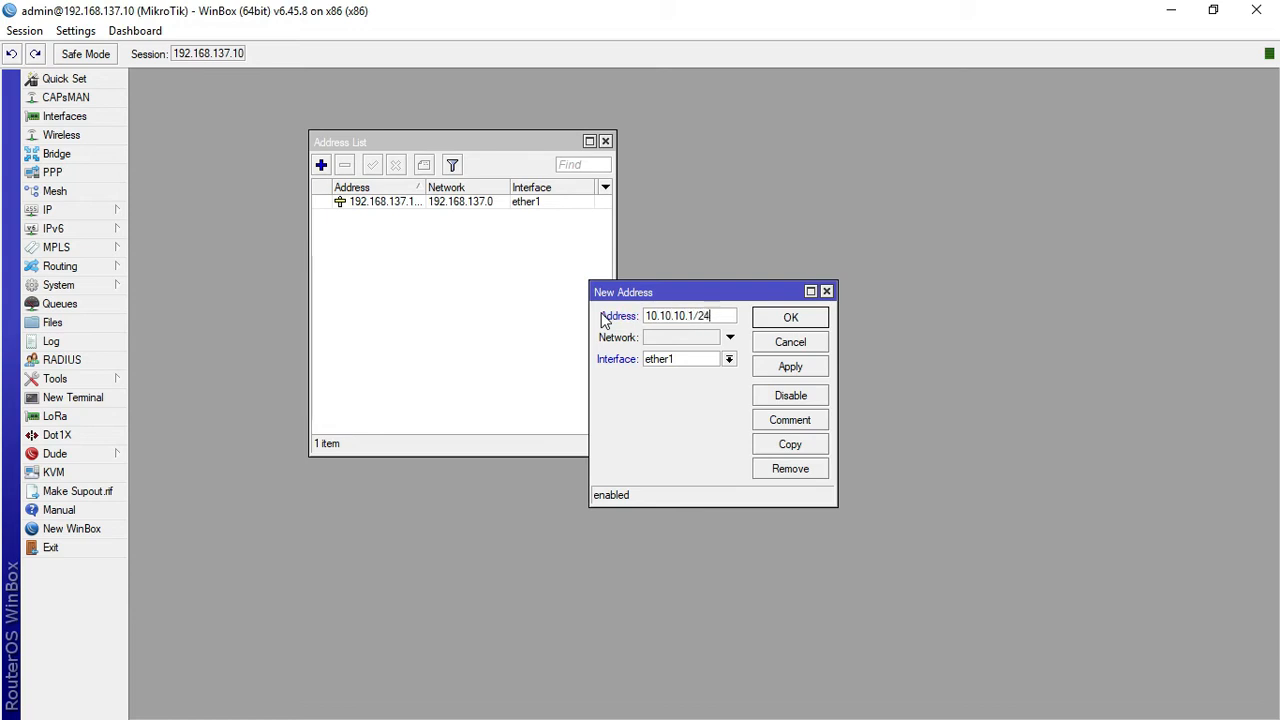
pyautogui.click(651, 360)
pyautogui.click(664, 389)
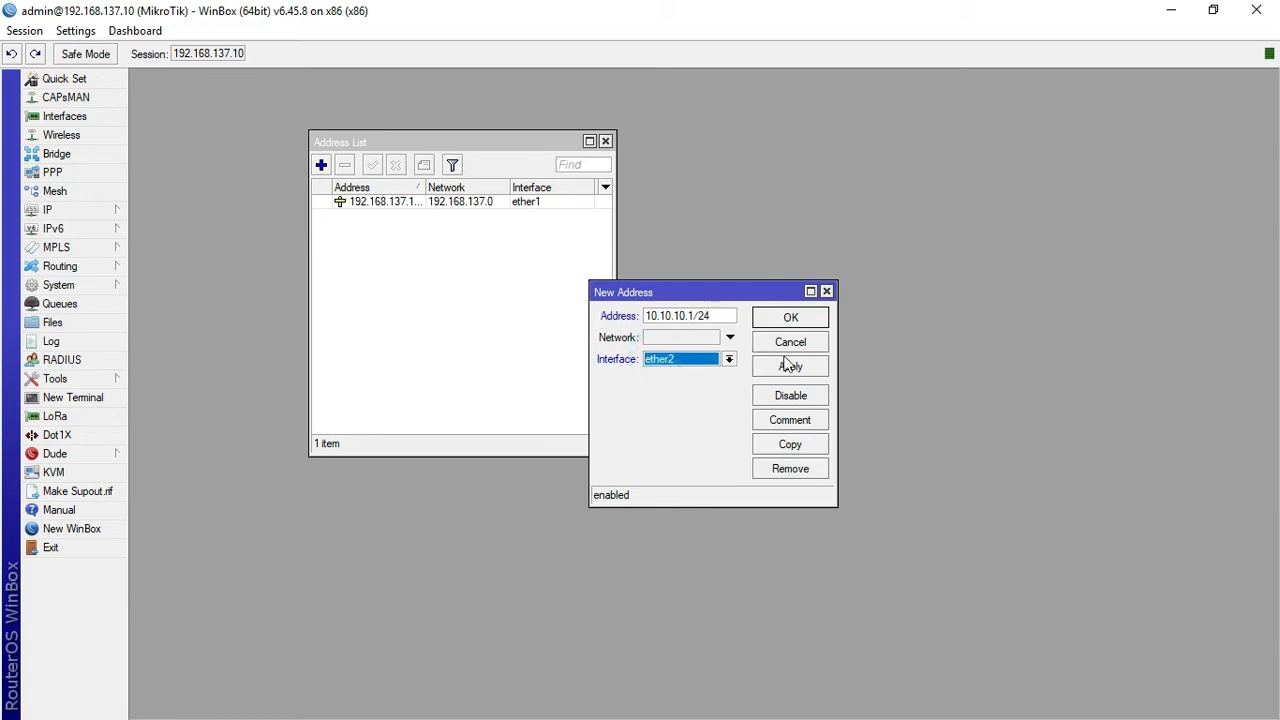
pyautogui.click(786, 366)
pyautogui.click(811, 322)
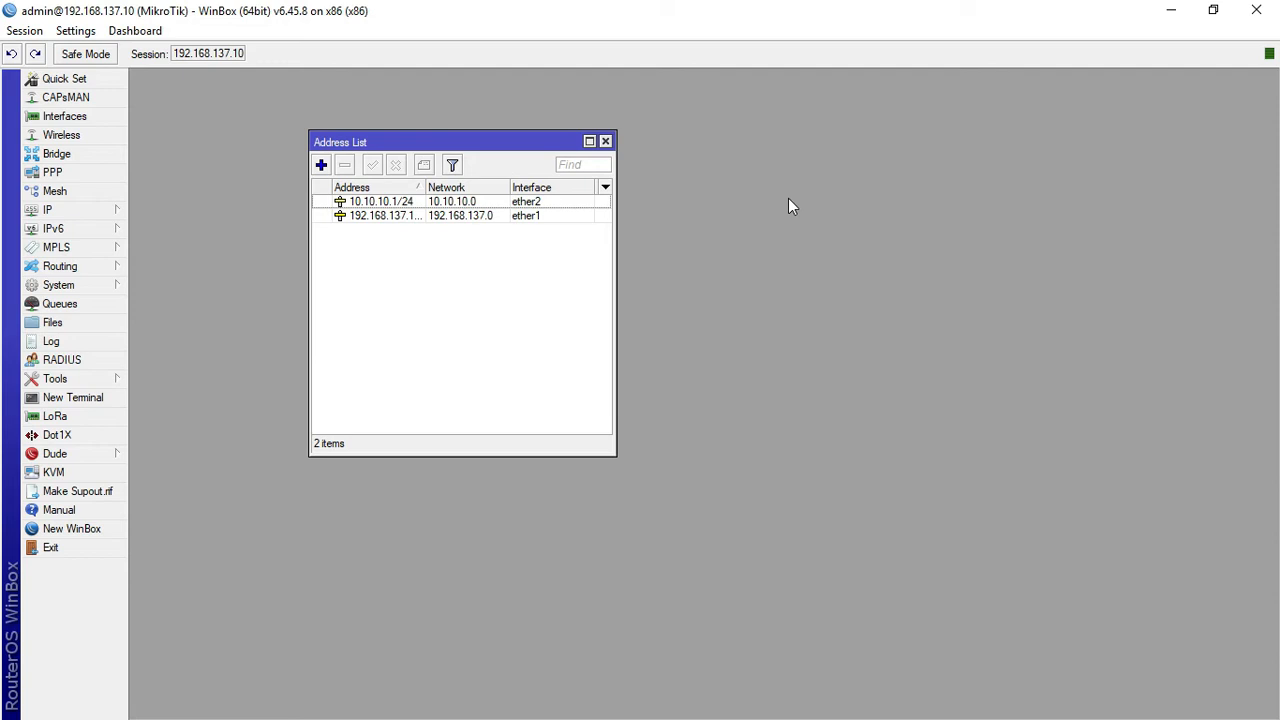
# Set the router's DNS server to 192.168.137.1 and allow remote requests
pyautogui.click(72, 211)
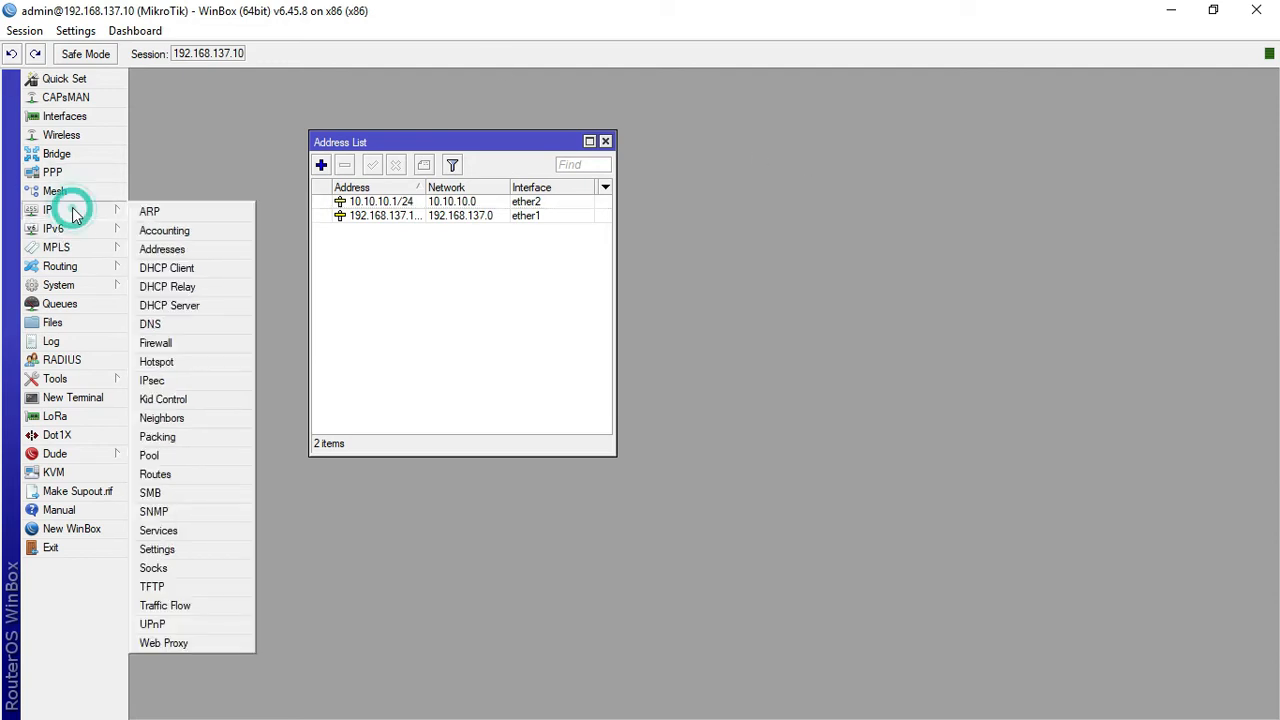
pyautogui.click(178, 325)
pyautogui.click(680, 282)
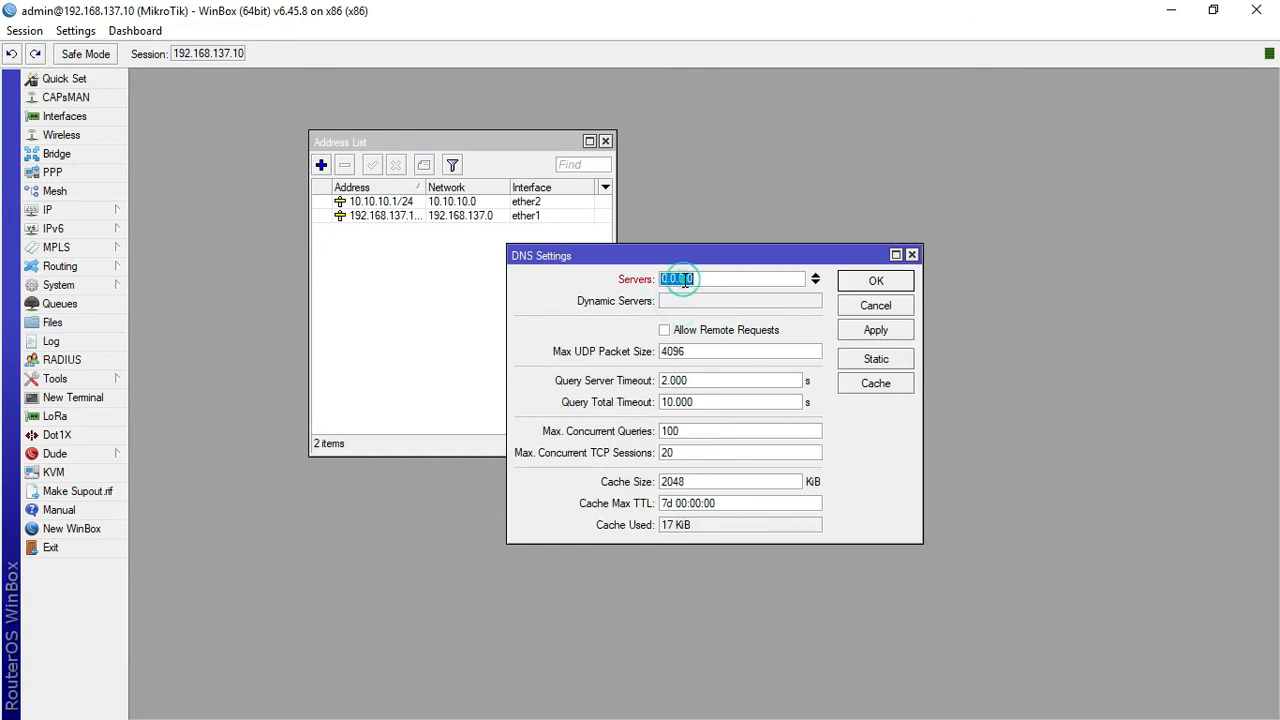
pyautogui.write('192.168.137.1')
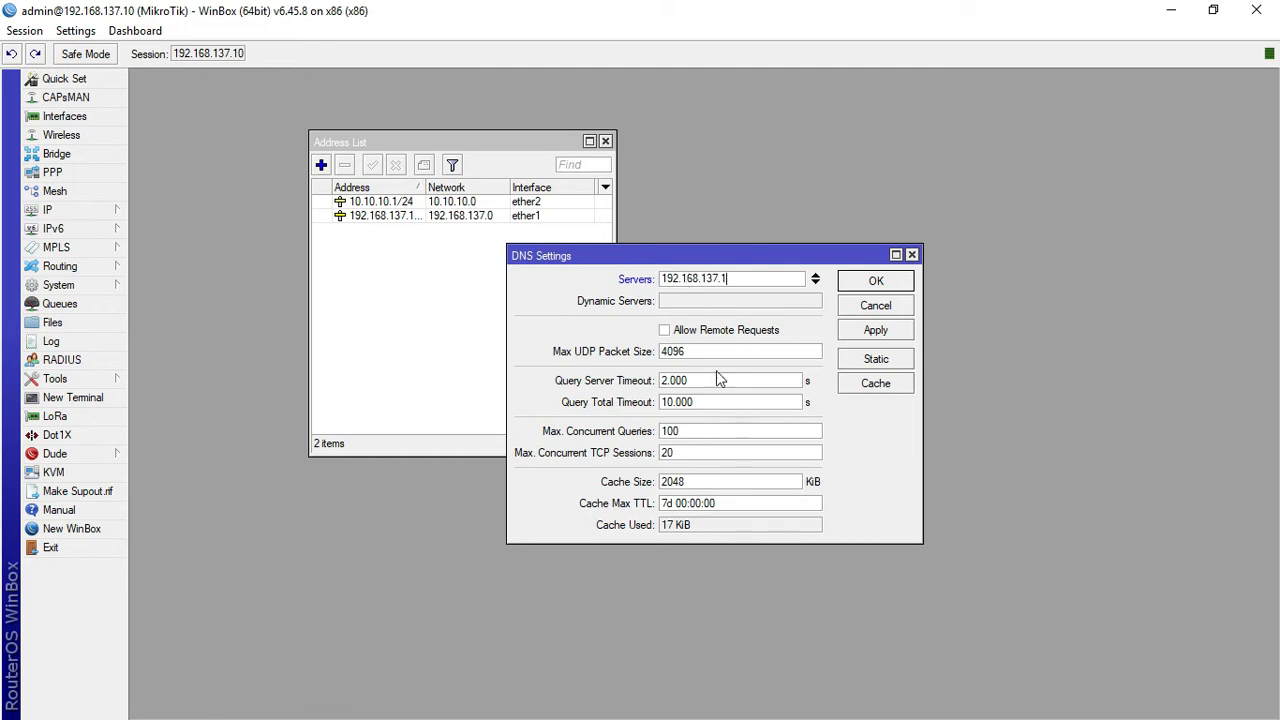
pyautogui.click(706, 333)
pyautogui.click(880, 330)
pyautogui.click(876, 281)
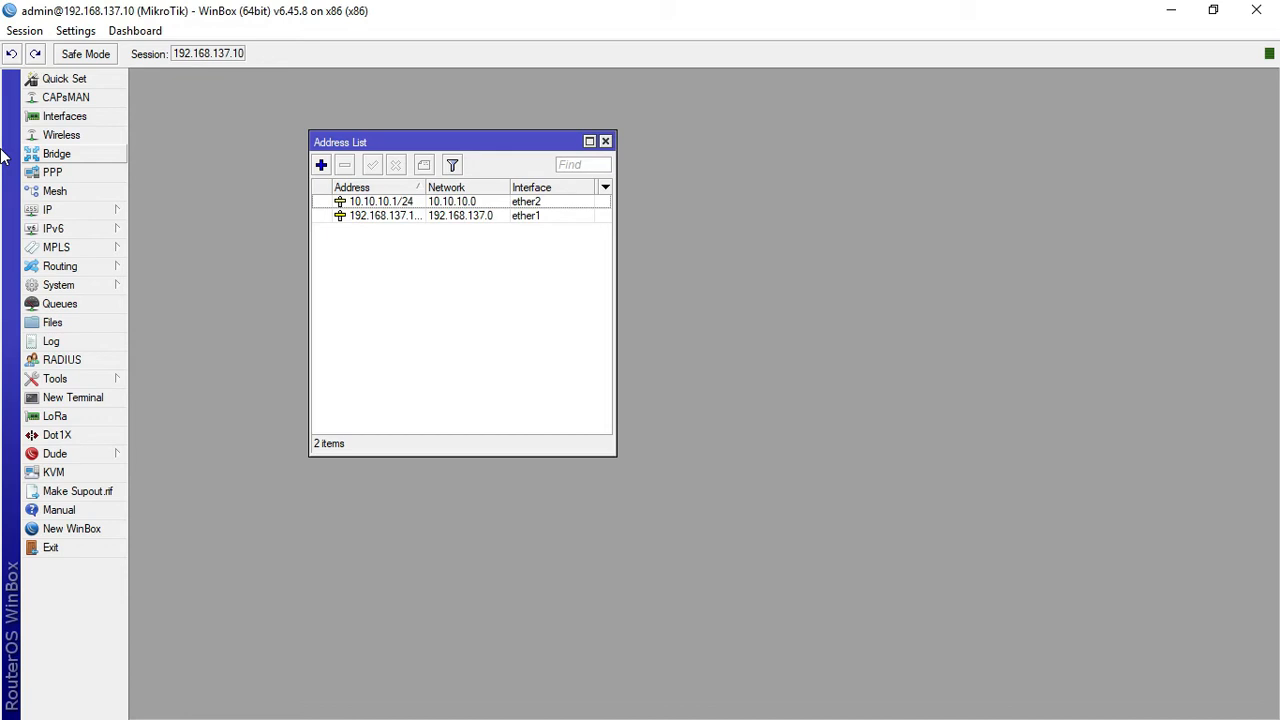
# Add a default route for destination 0.0.0.0/0 through gateway 192.168.137.1 to the router's Route List
pyautogui.click(50, 210)
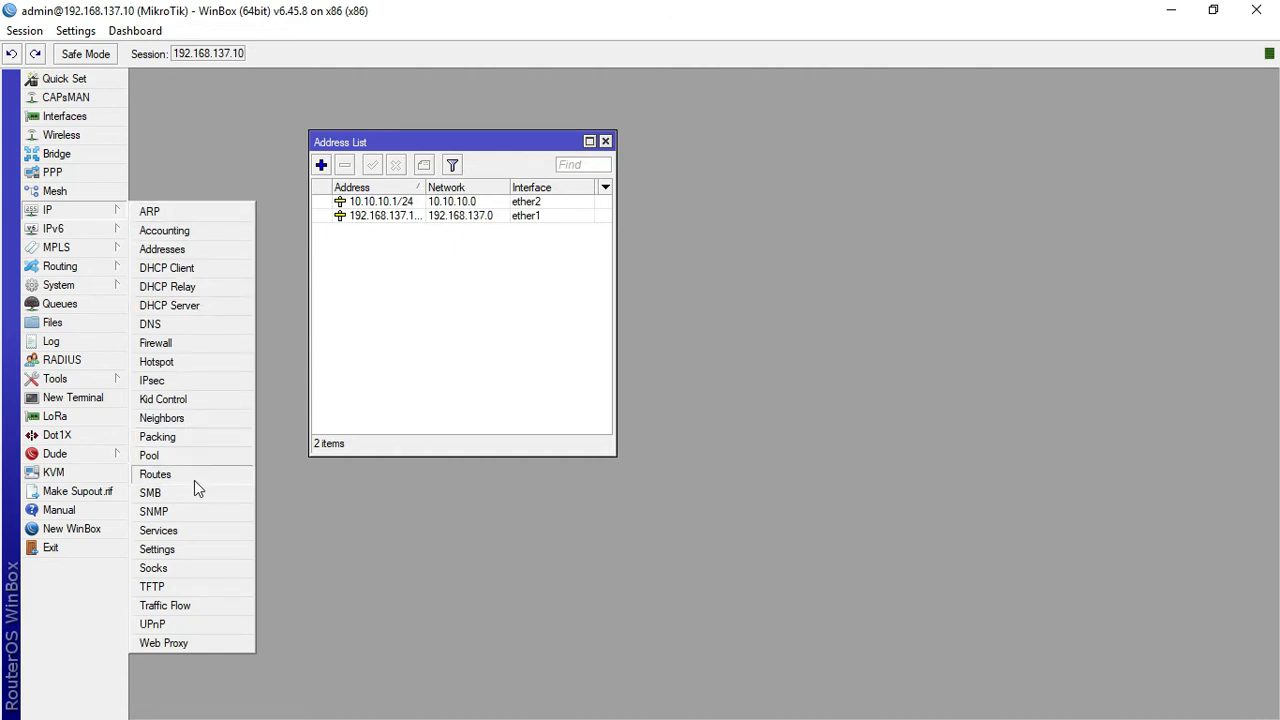
pyautogui.click(195, 485)
pyautogui.moveTo(533, 232); pyautogui.dragTo(617, 310)
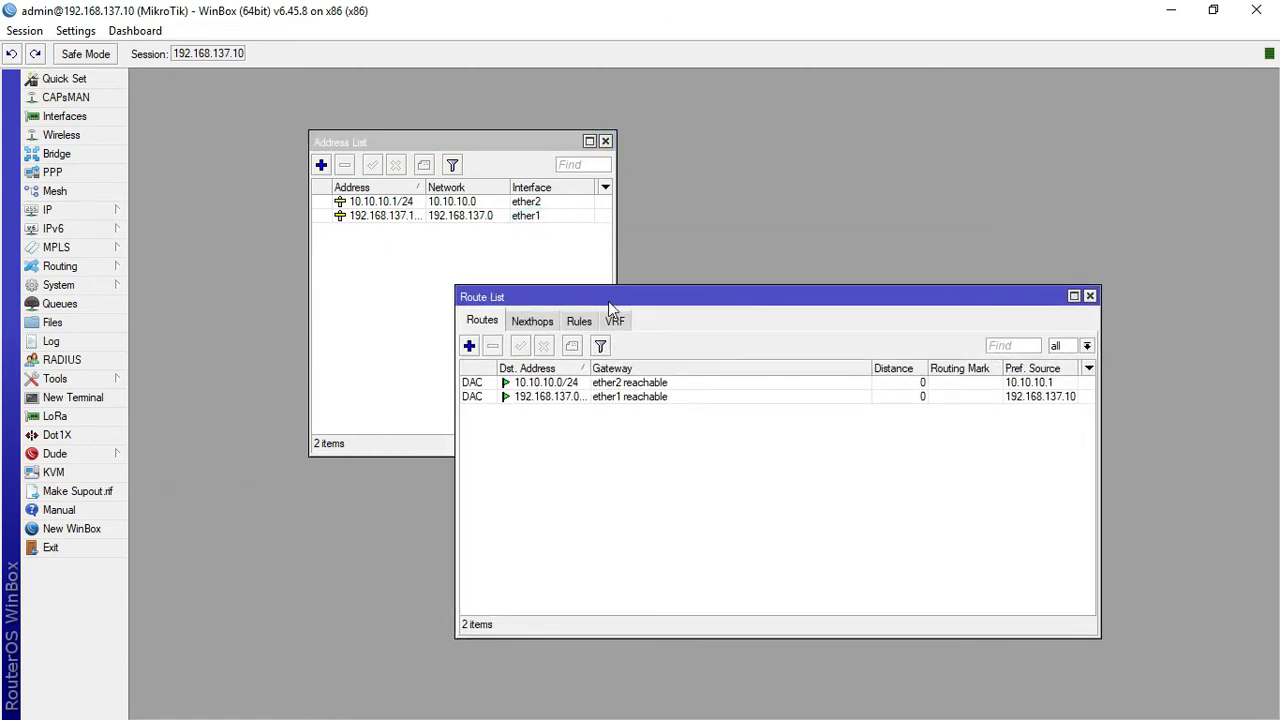
pyautogui.click(469, 346)
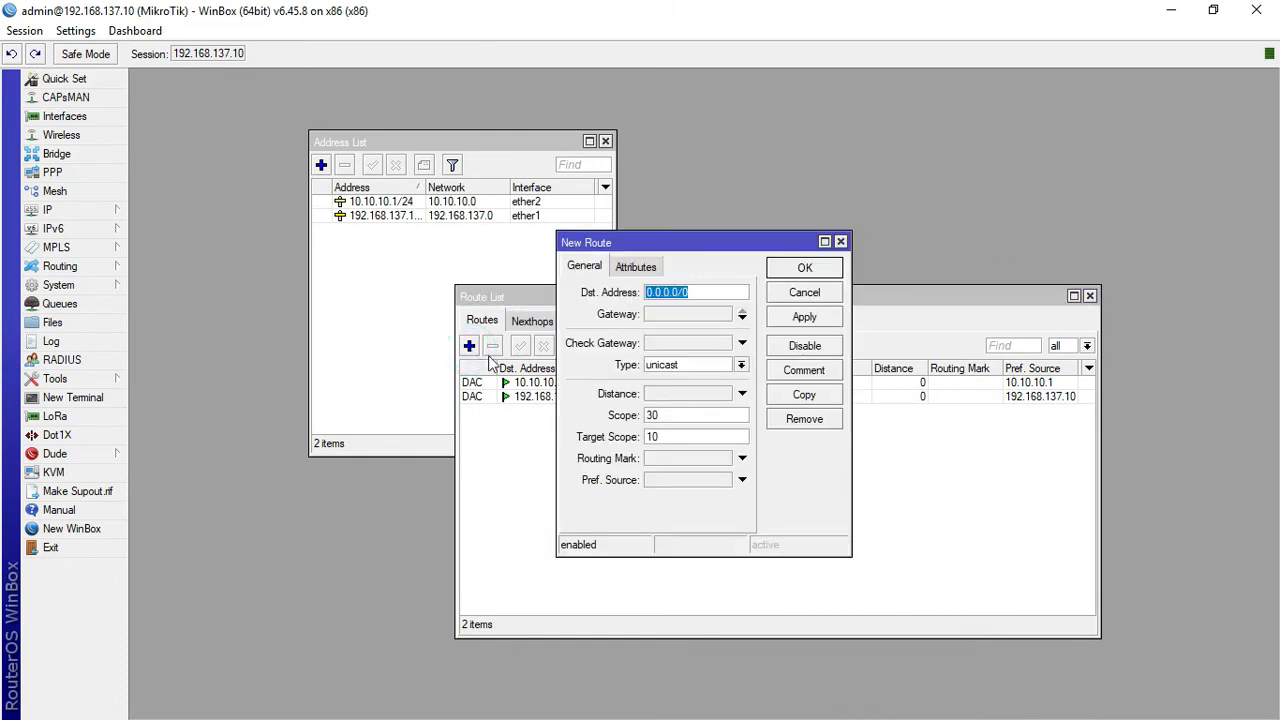
pyautogui.click(685, 315)
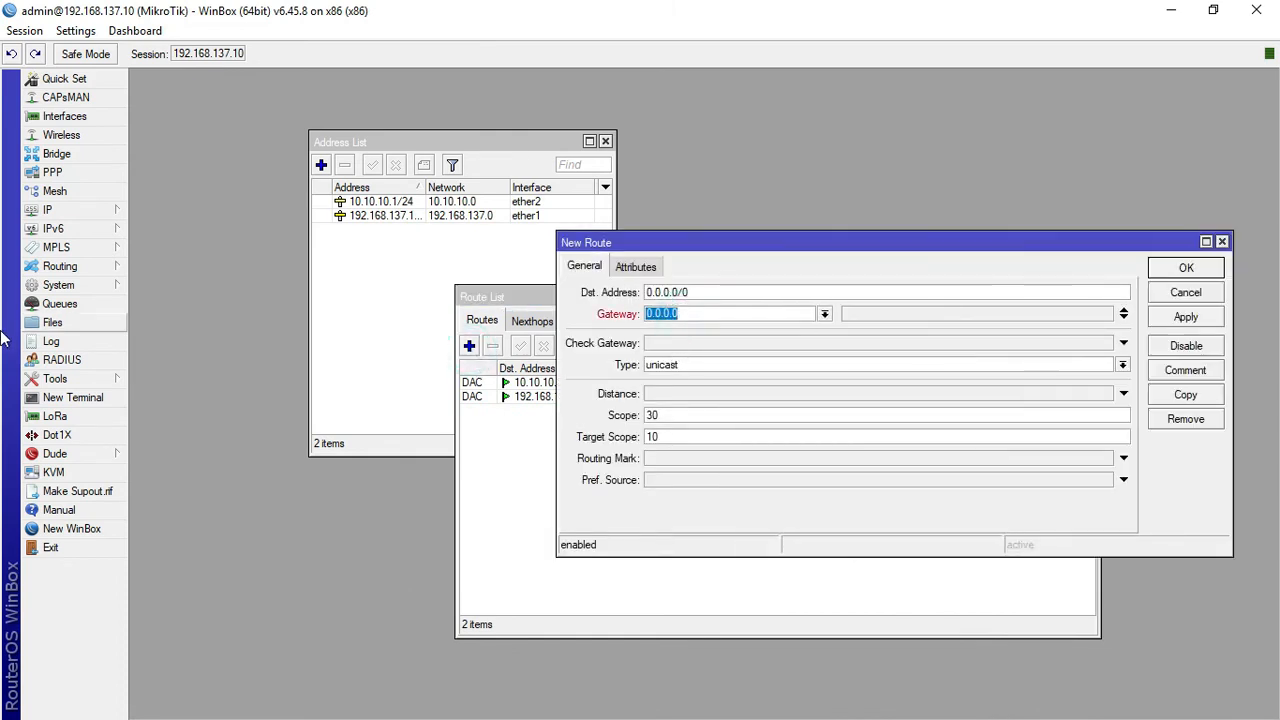
pyautogui.write('192.1')
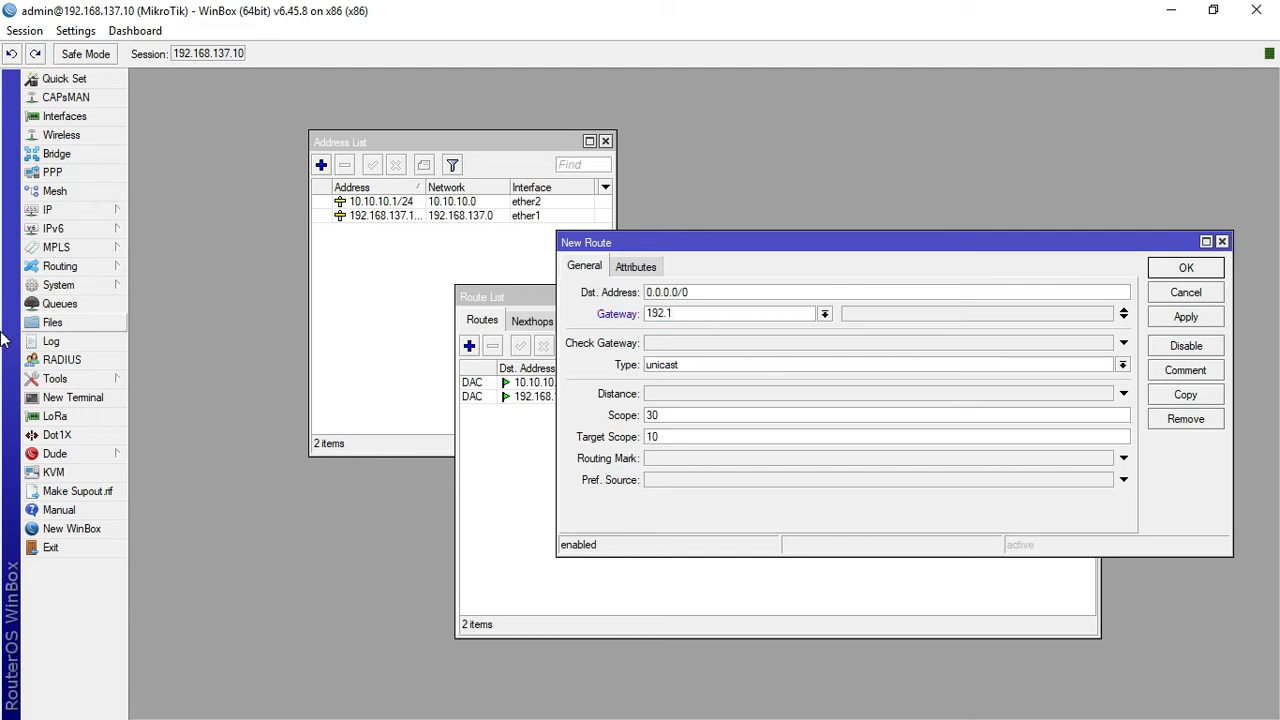
pyautogui.write('68.137.1')
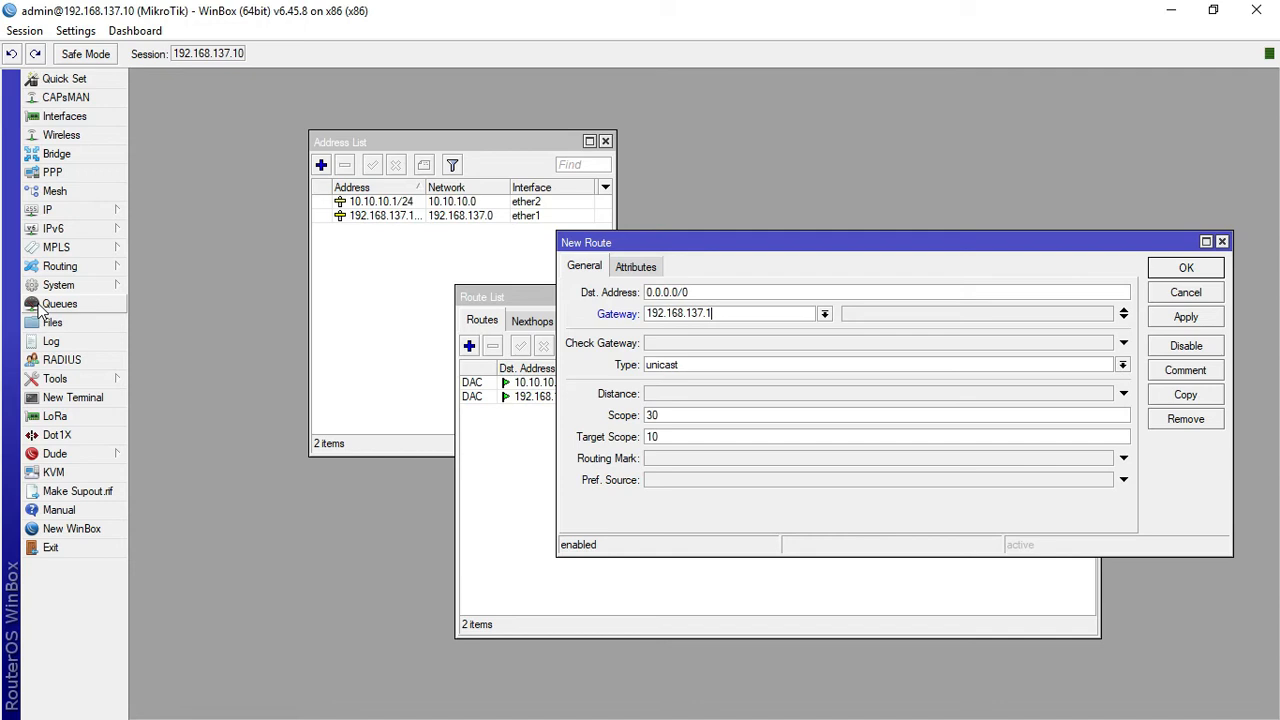
pyautogui.click(708, 291)
pyautogui.click(1190, 317)
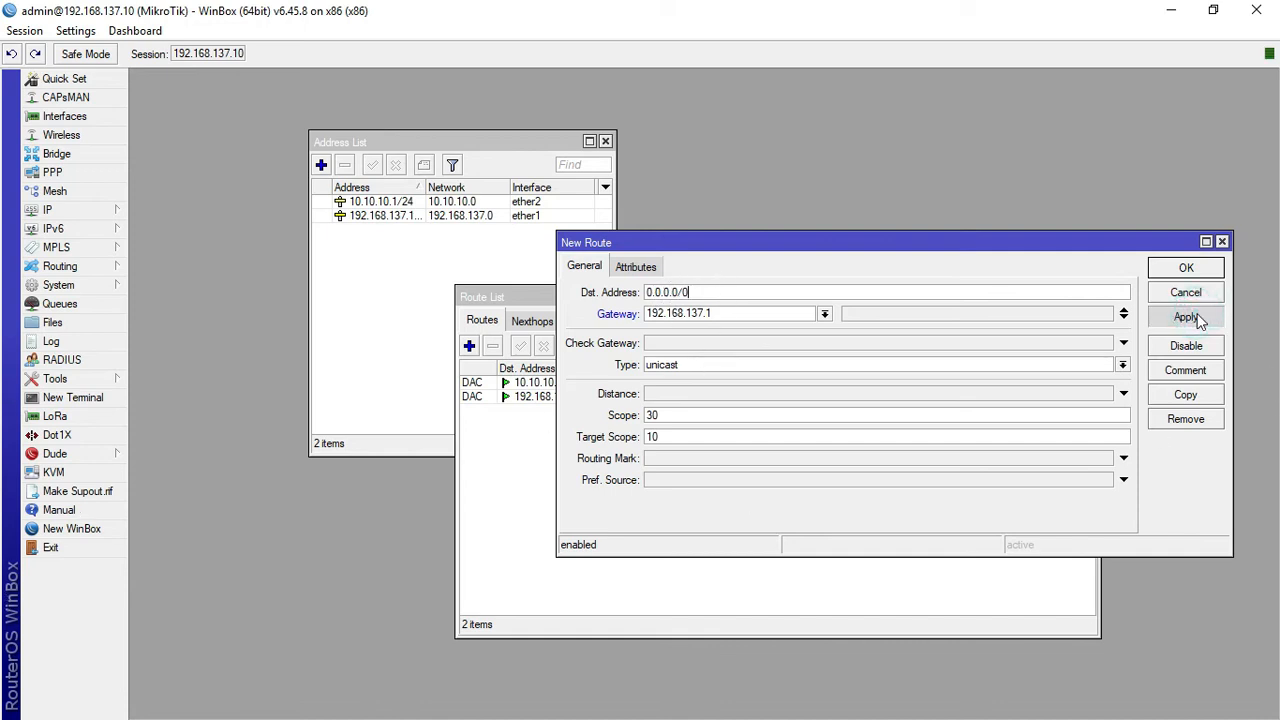
pyautogui.click(1186, 268)
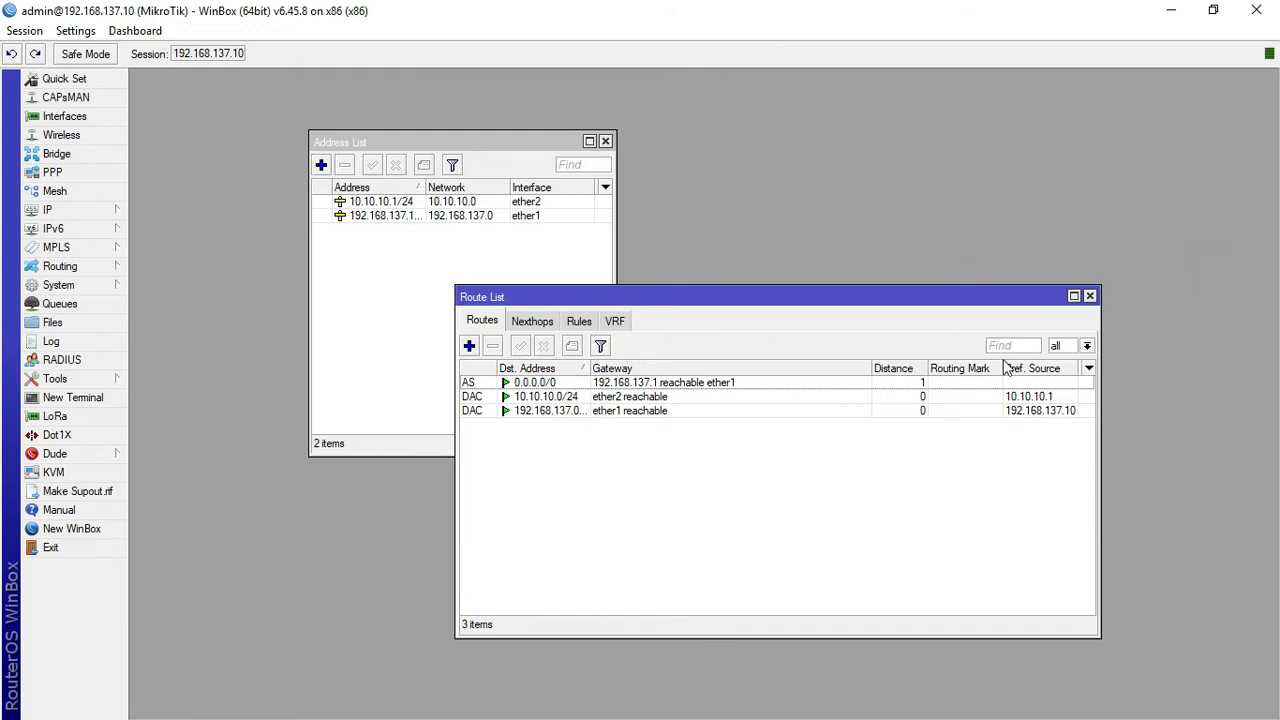
# Open a router terminal and ping google.com to test internet access, placing the terminal below the address entries
pyautogui.click(111, 397)
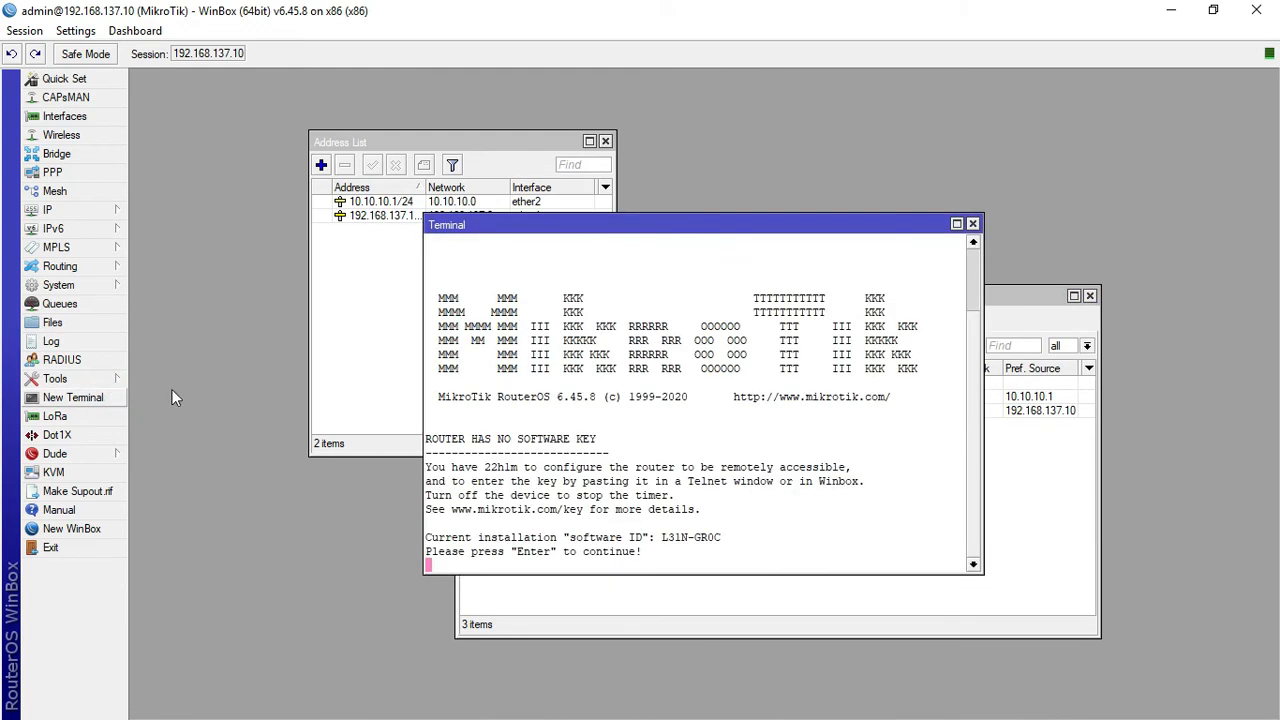
pyautogui.moveTo(656, 228); pyautogui.dragTo(433, 141)
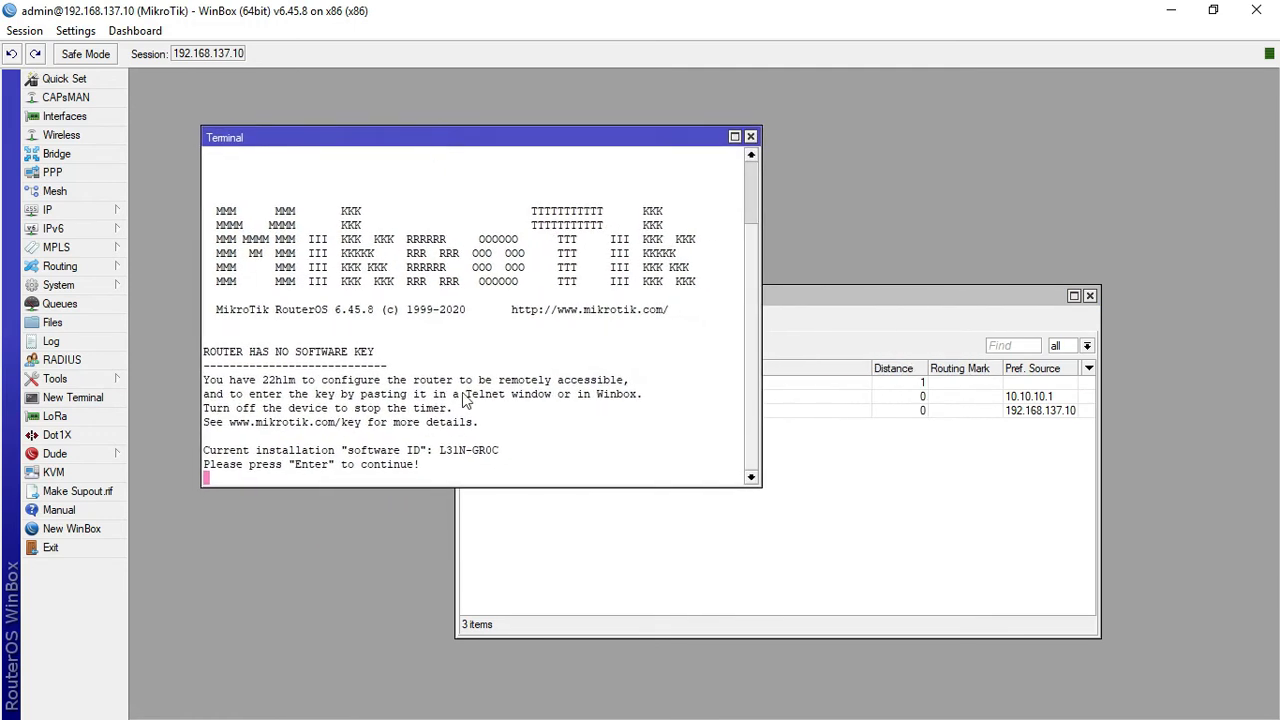
pyautogui.press('Return')
pyautogui.write('ping ')
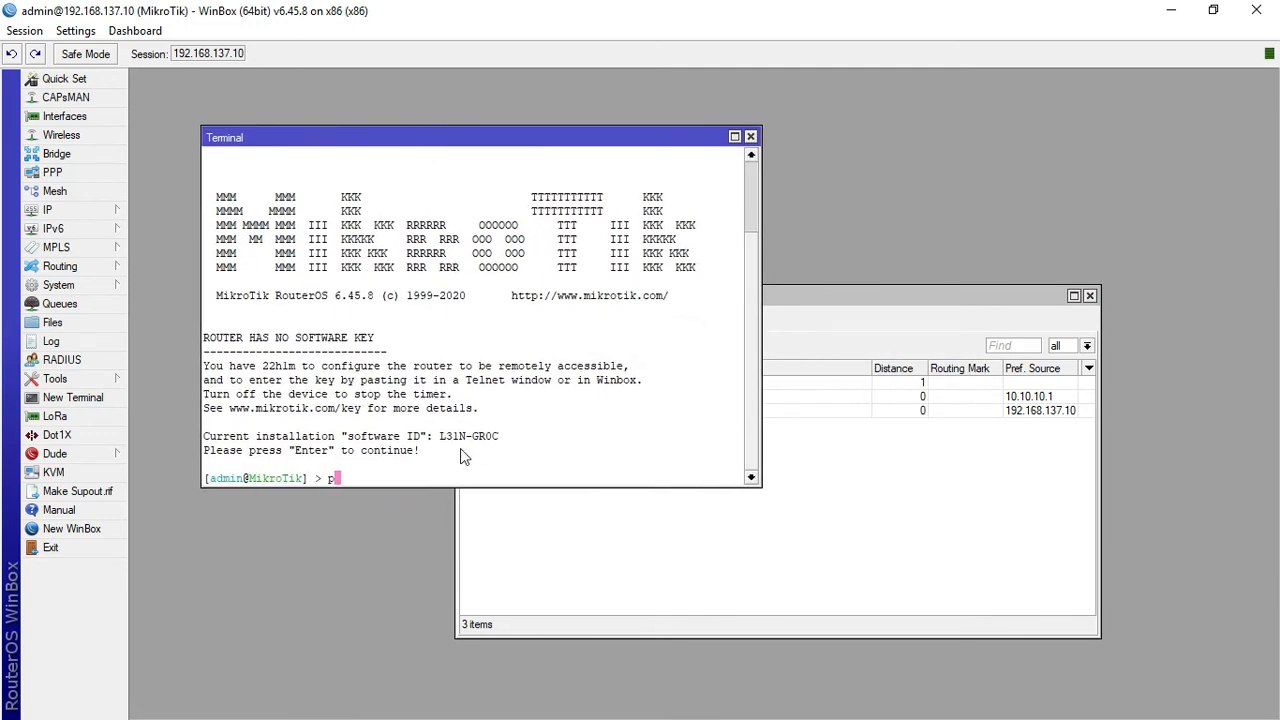
pyautogui.write('go')
pyautogui.write('ogle.co')
pyautogui.write('m')
pyautogui.press('Return')
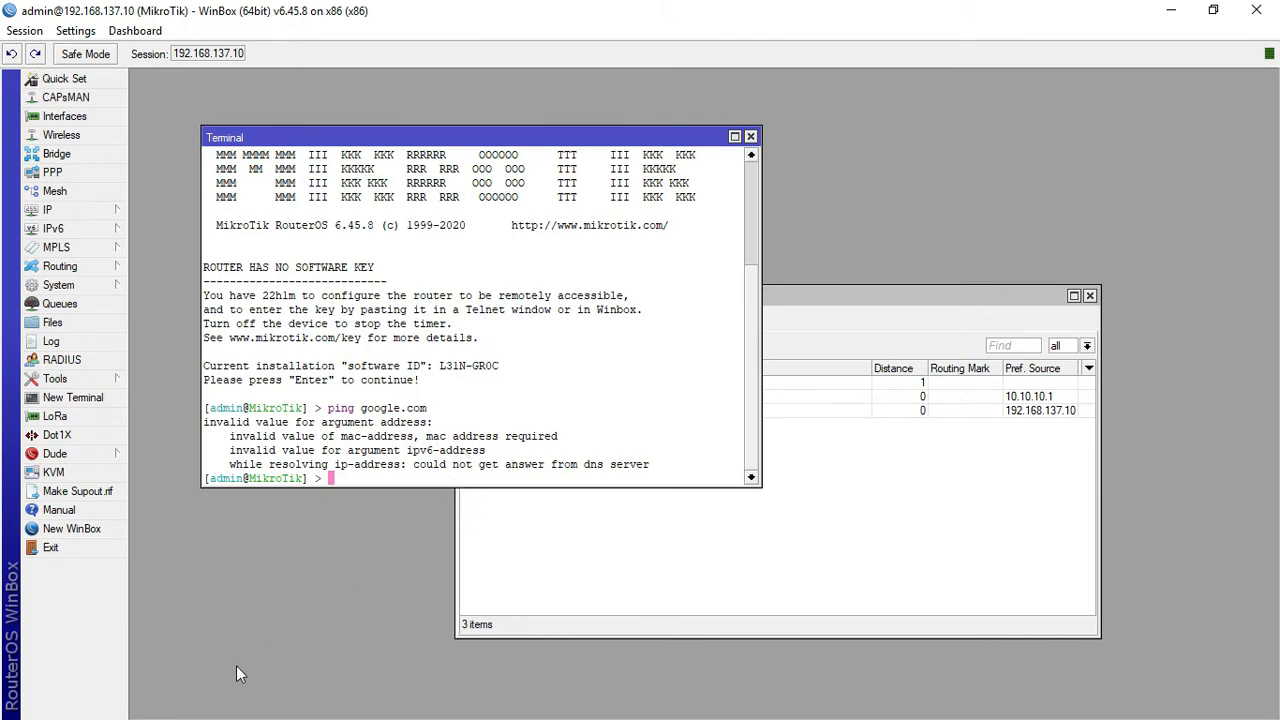
pyautogui.moveTo(516, 137); pyautogui.dragTo(517, 302)
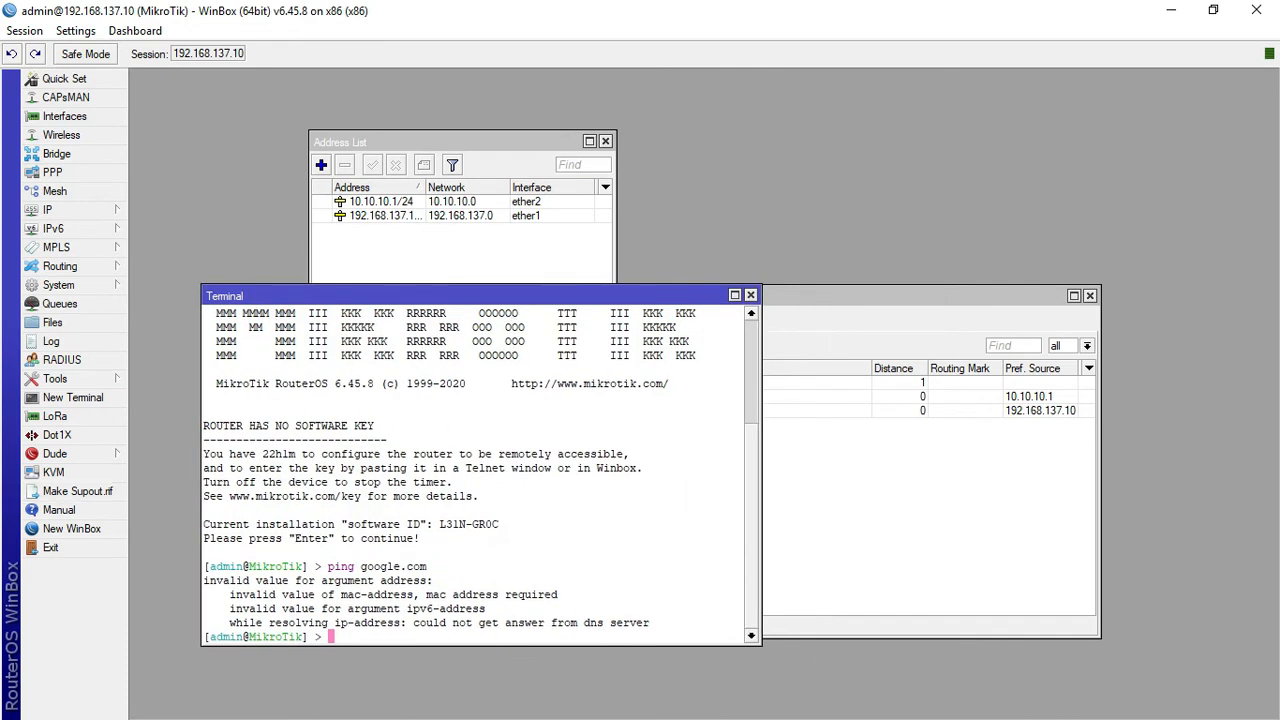
# Minimise WinBox and open the host's Network Connections from the Ethernet settings, closing the Settings window
pyautogui.click(1170, 10)
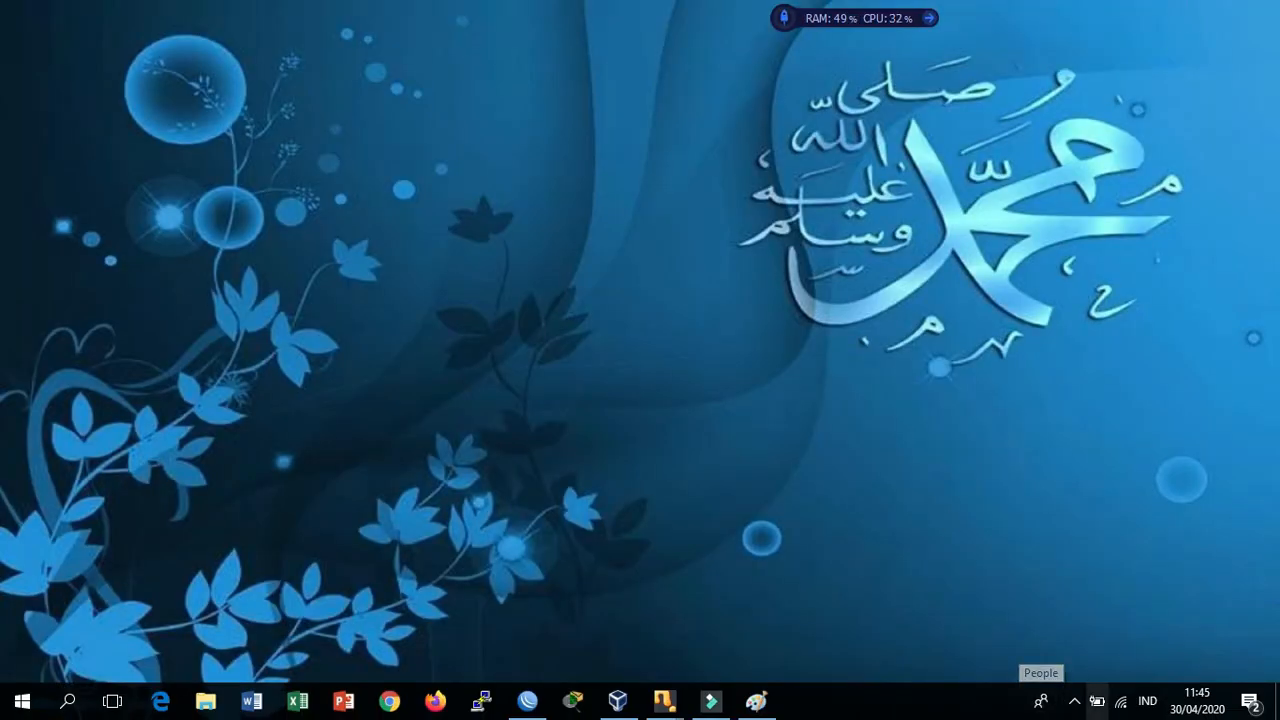
pyautogui.rightClick(1121, 701)
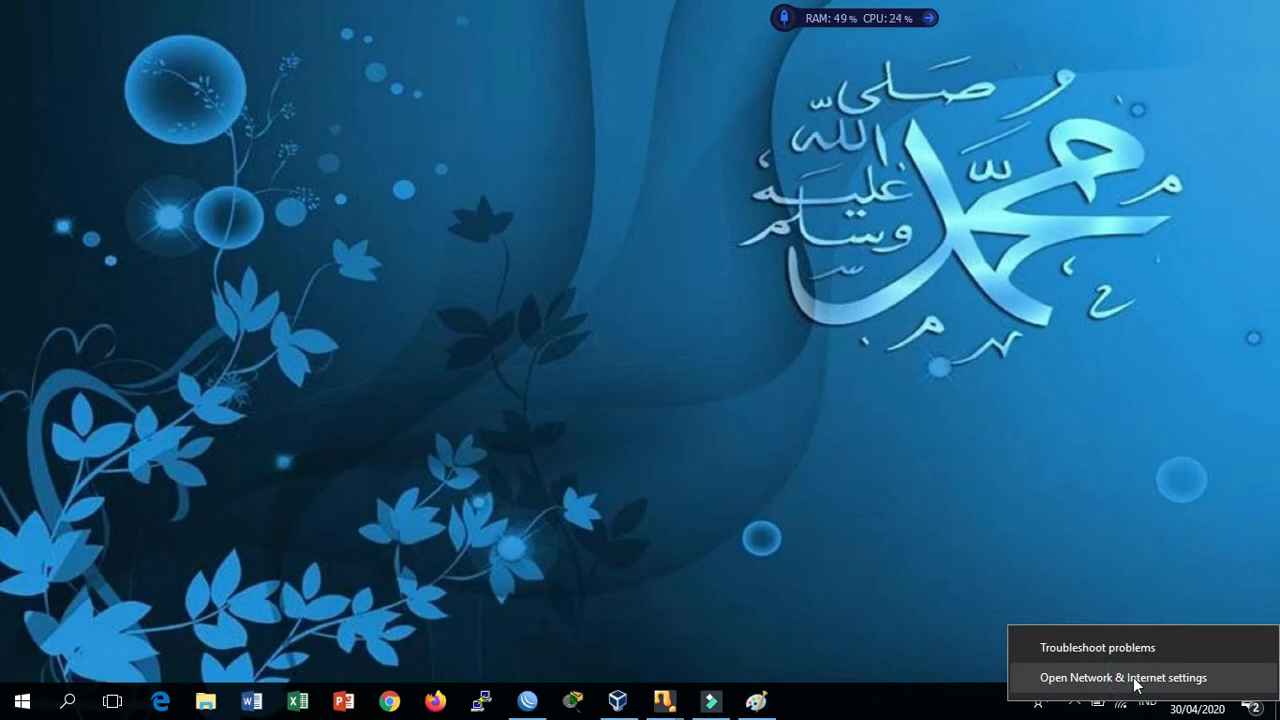
pyautogui.click(1134, 678)
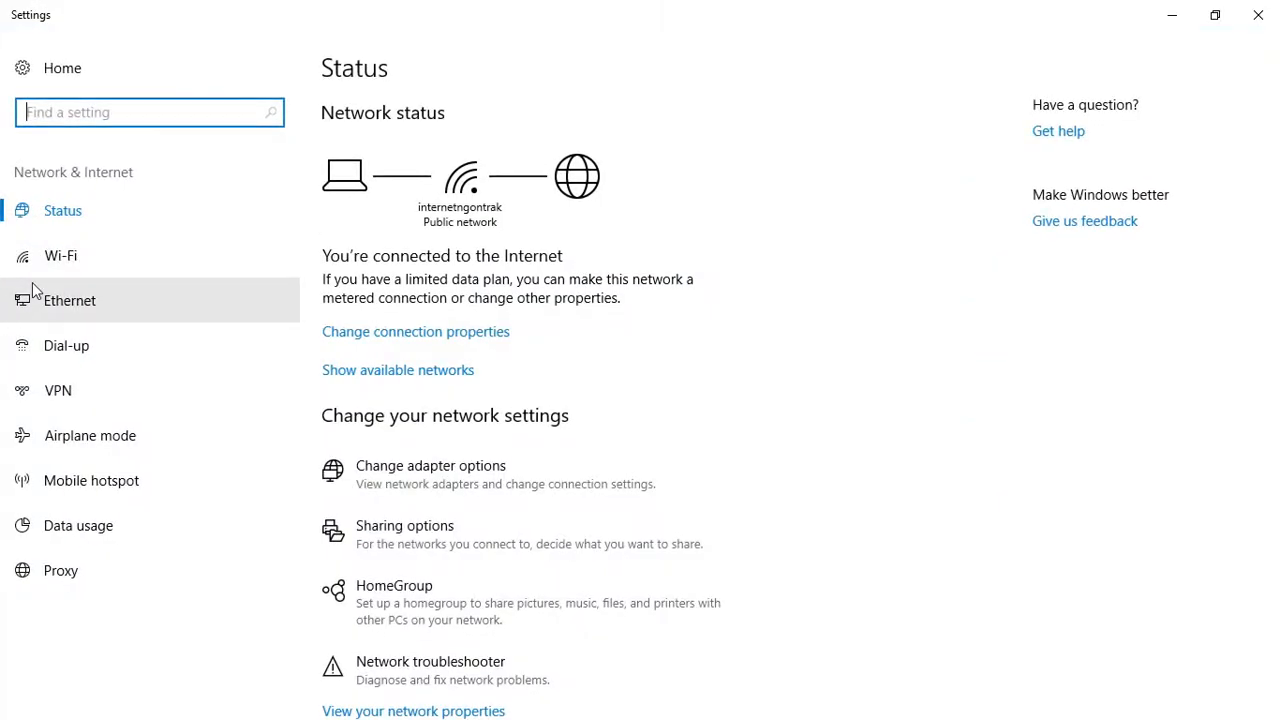
pyautogui.click(140, 302)
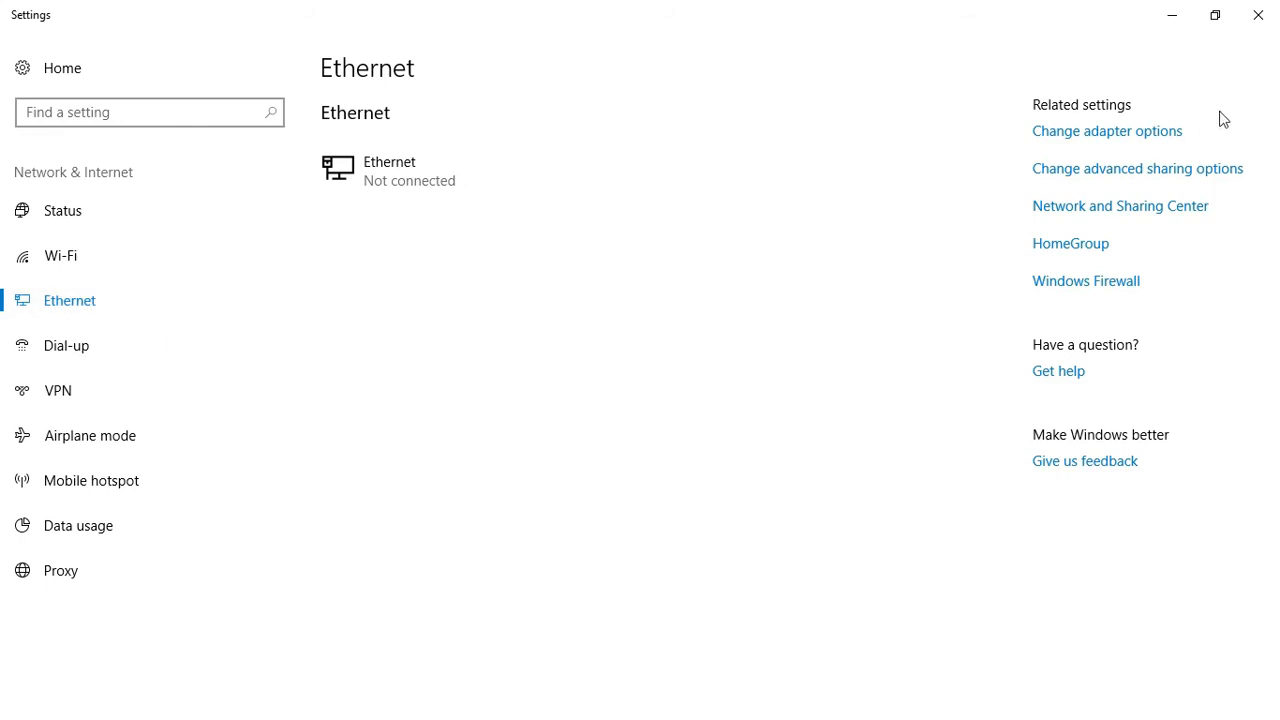
pyautogui.click(1092, 138)
pyautogui.click(1258, 14)
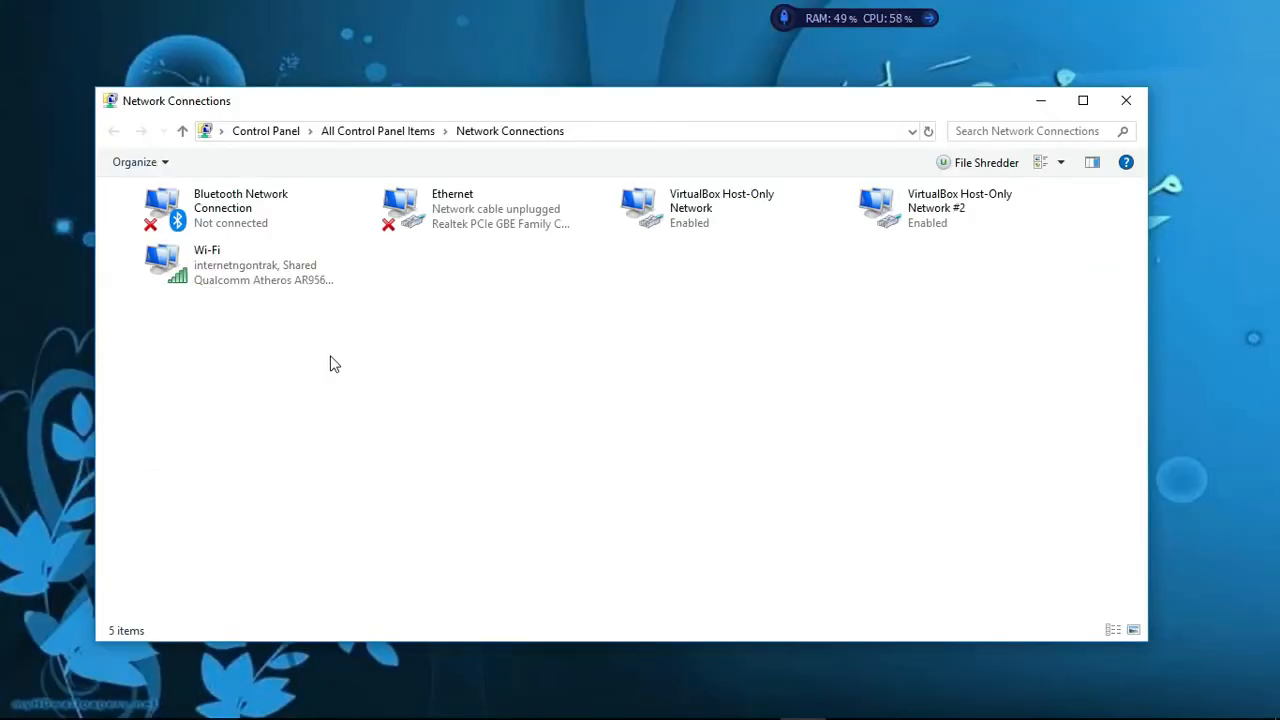
pyautogui.moveTo(393, 77); pyautogui.dragTo(389, 63)
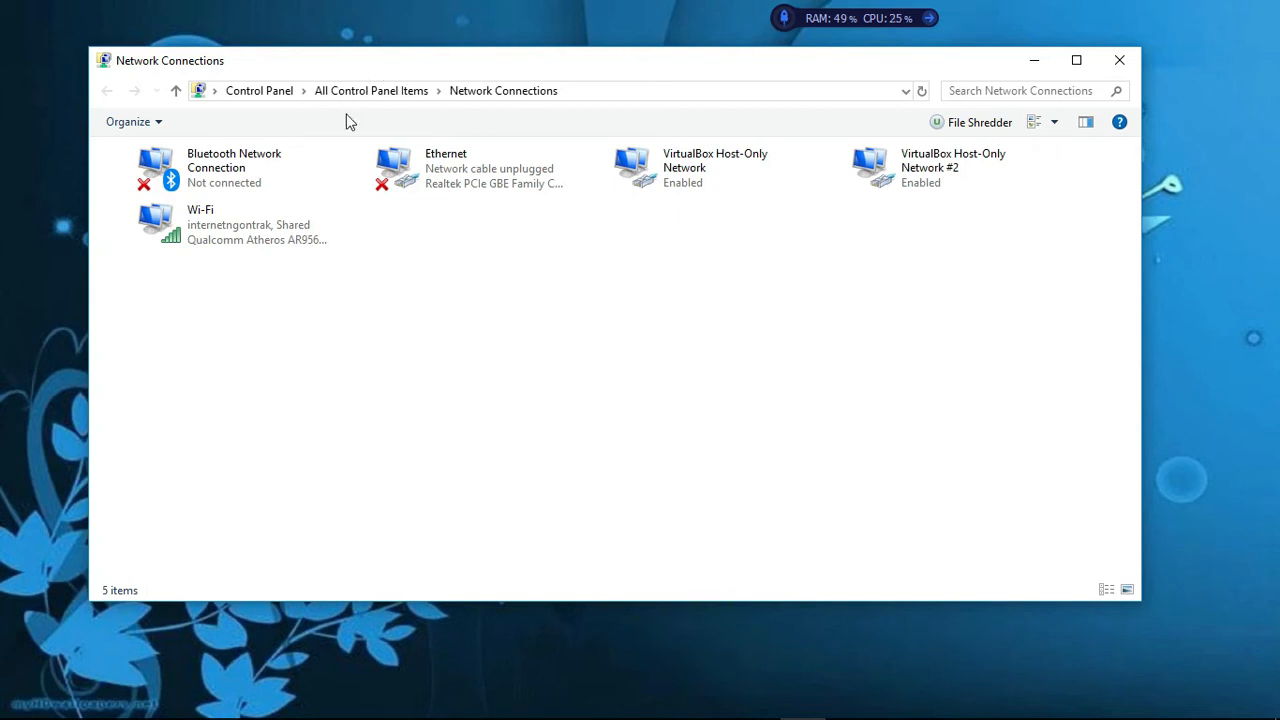
# Turn off internet connection sharing on the host's Wi-Fi adapter and close the WinBox login window
pyautogui.click(315, 228)
pyautogui.click(301, 243)
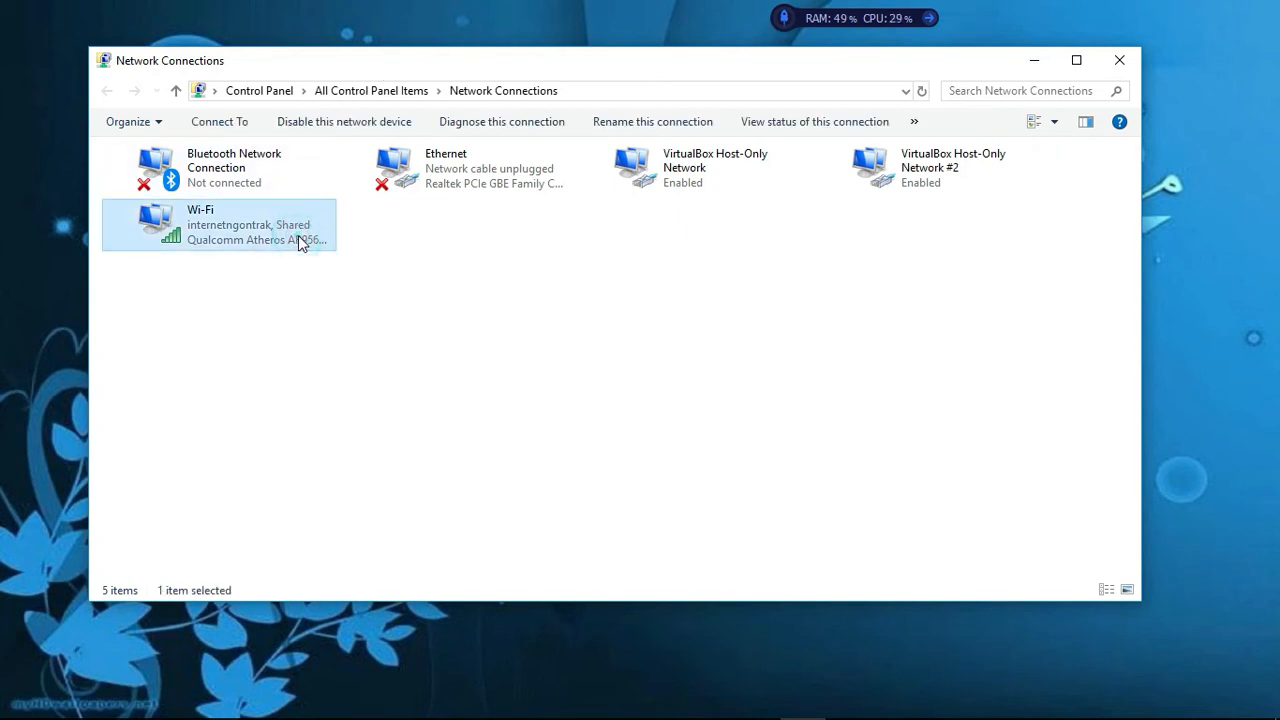
pyautogui.rightClick(299, 238)
pyautogui.click(381, 436)
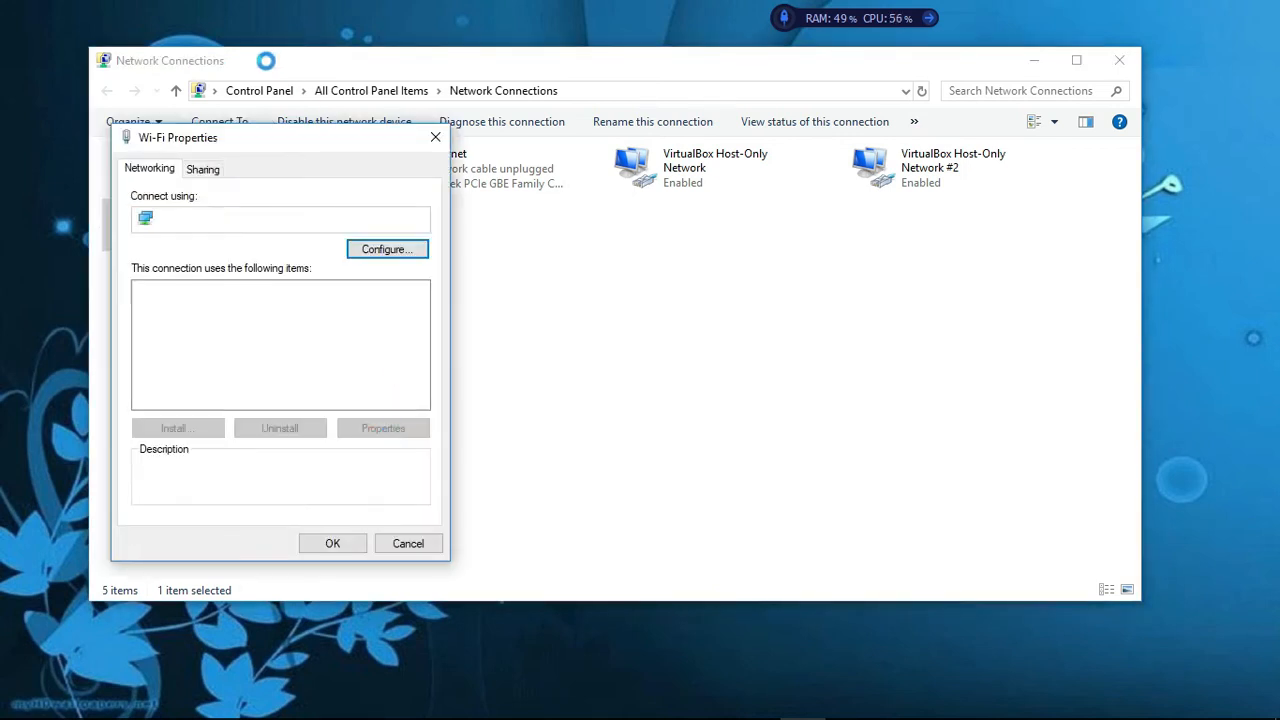
pyautogui.click(205, 169)
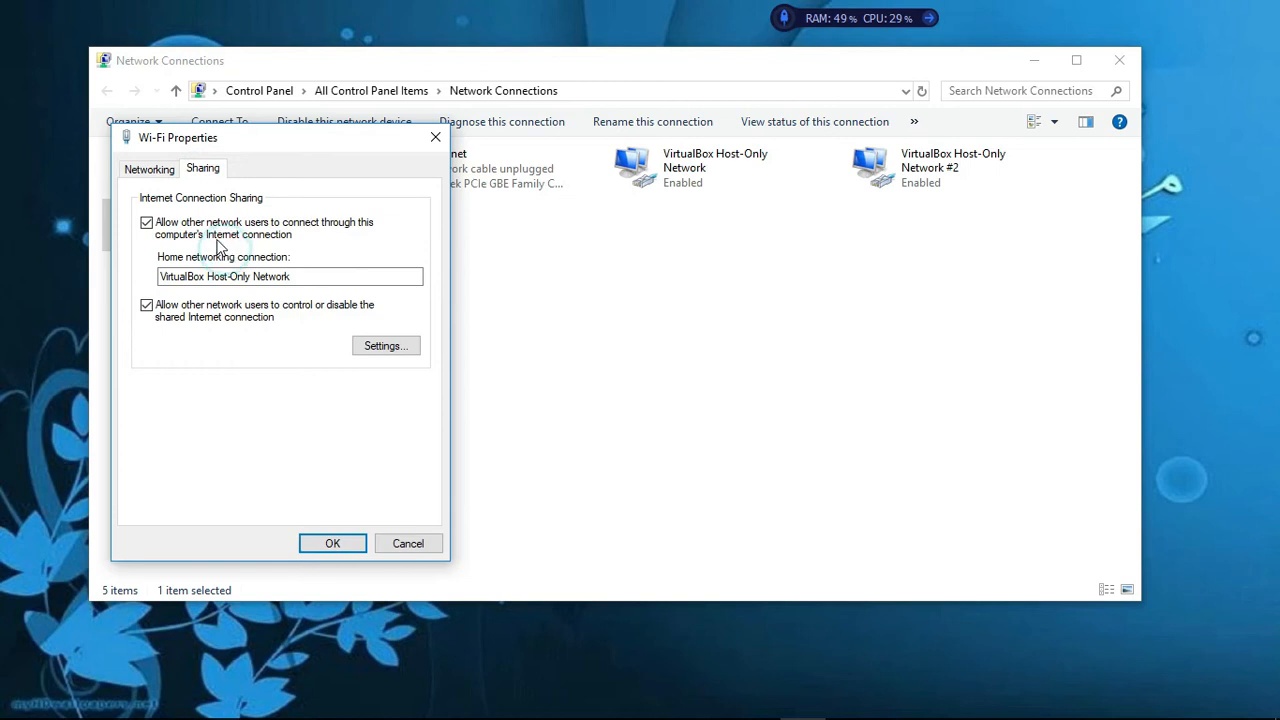
pyautogui.click(147, 223)
pyautogui.click(318, 541)
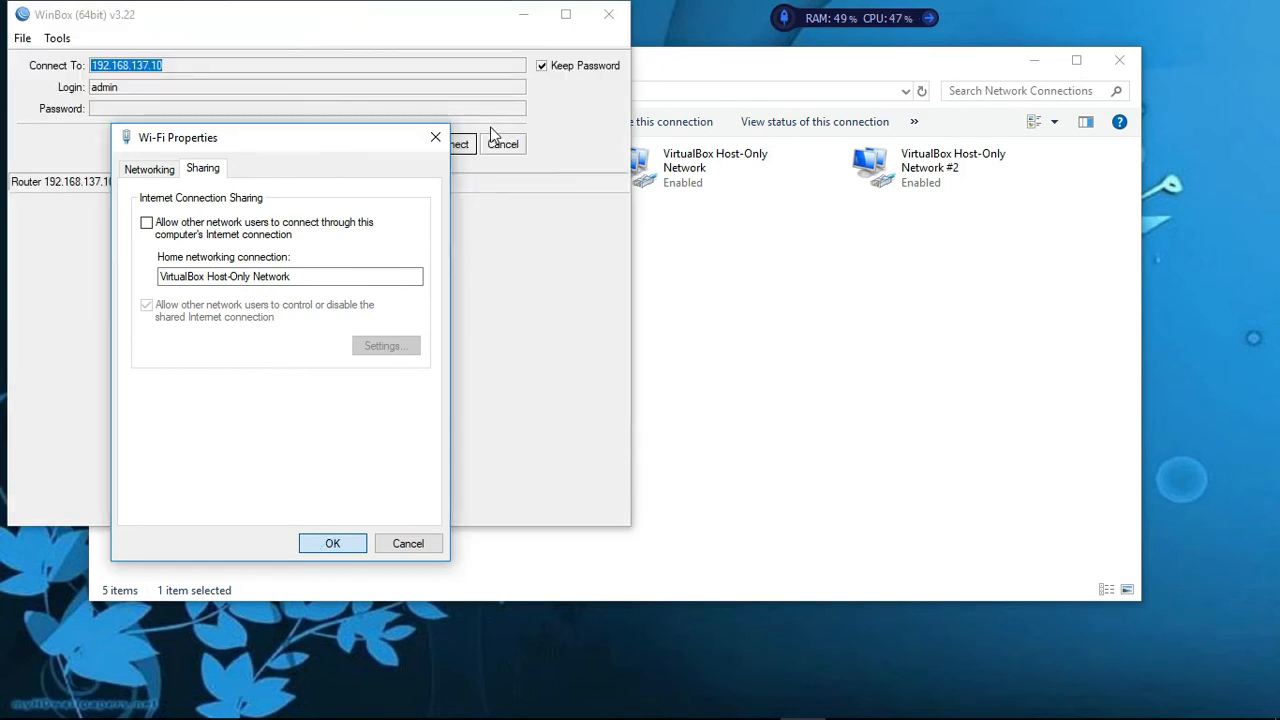
pyautogui.click(608, 14)
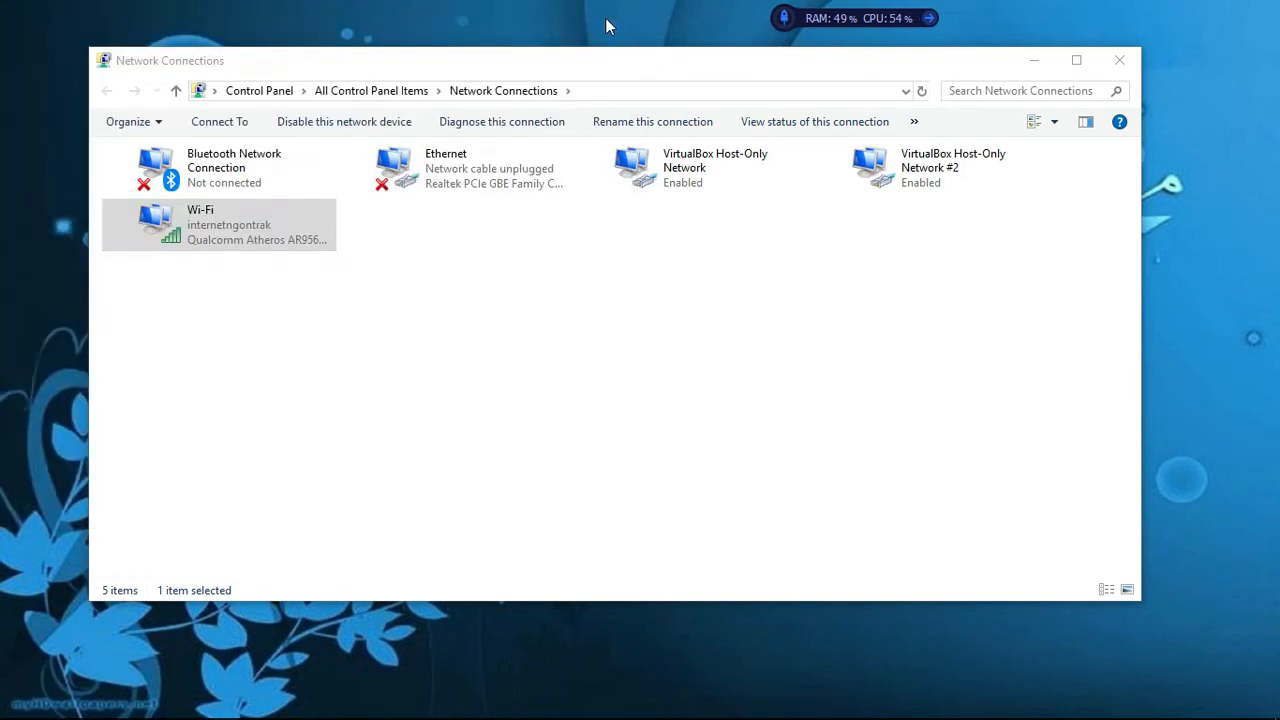
# Enable internet connection sharing on the host's Wi-Fi adapter, with VirtualBox Host-Only Network as the home networking connection
pyautogui.rightClick(279, 240)
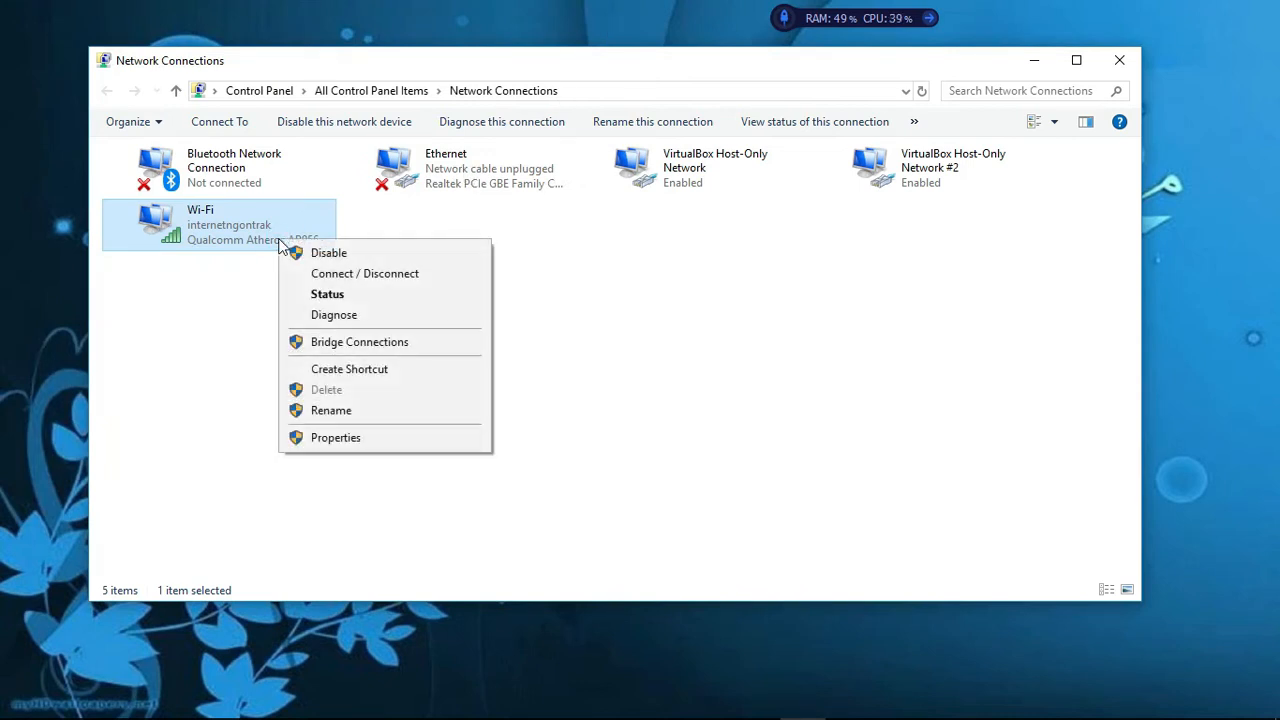
pyautogui.click(372, 439)
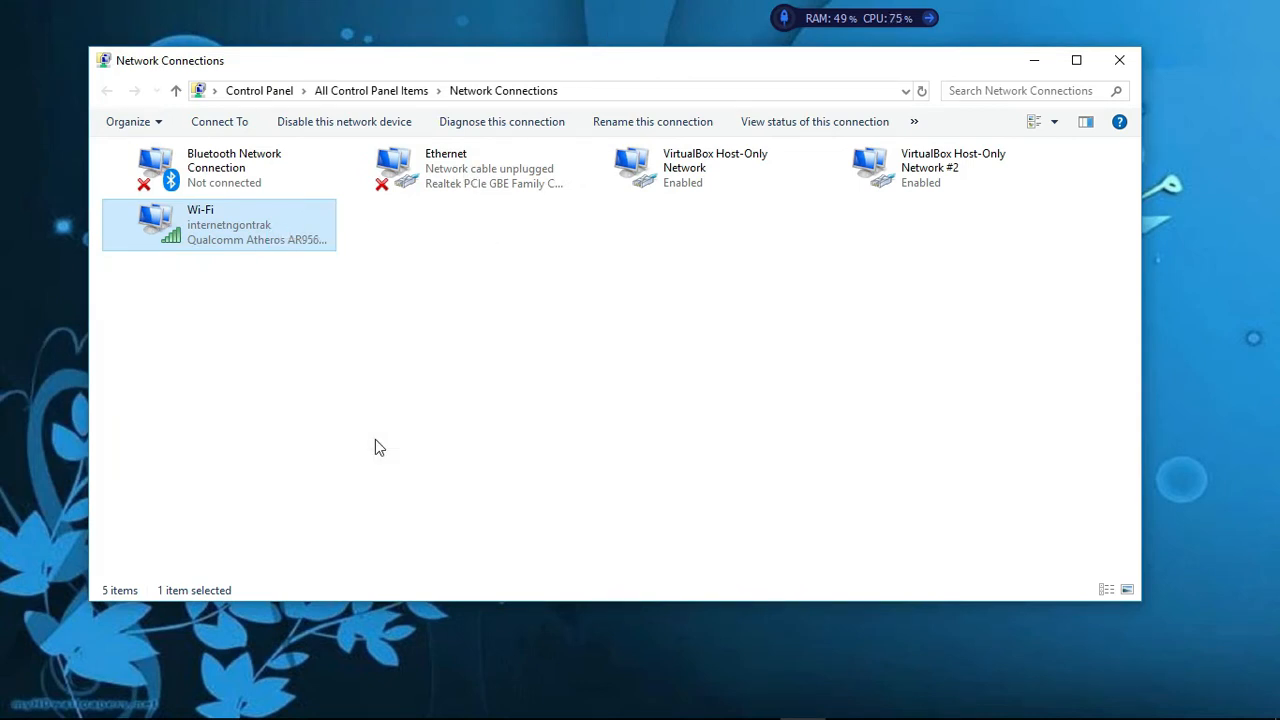
pyautogui.click(203, 169)
pyautogui.click(238, 234)
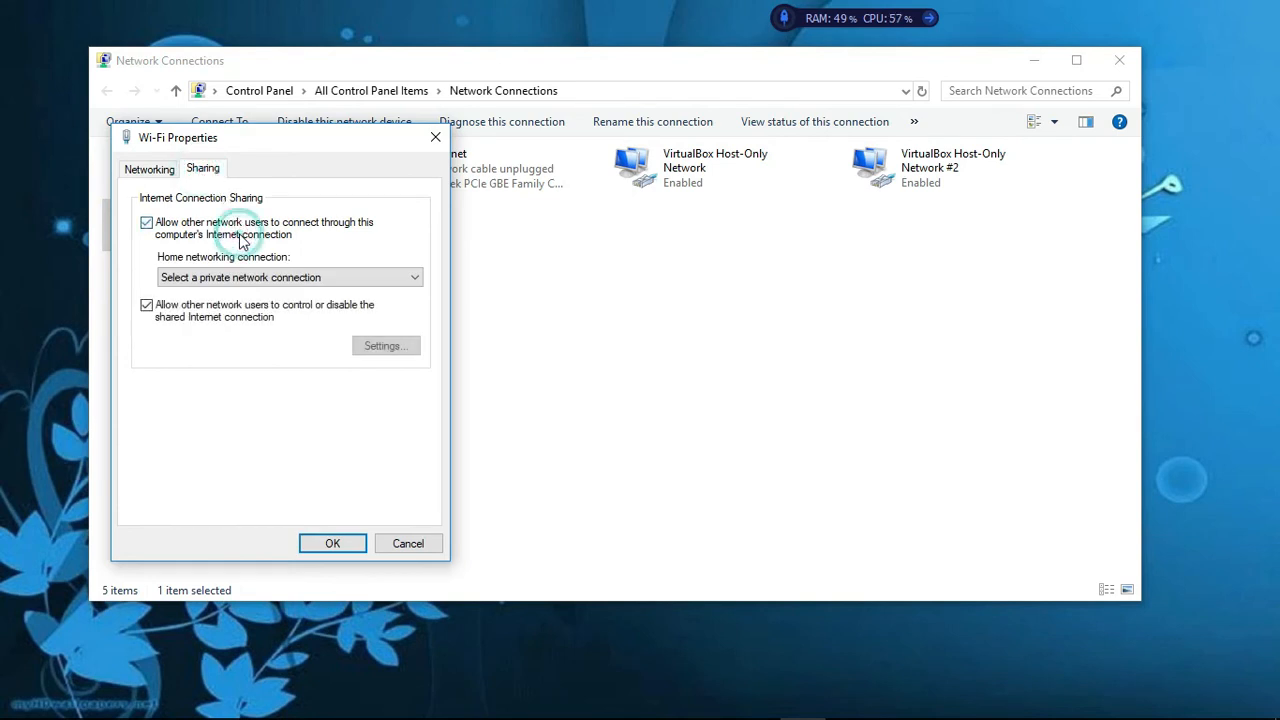
pyautogui.click(205, 278)
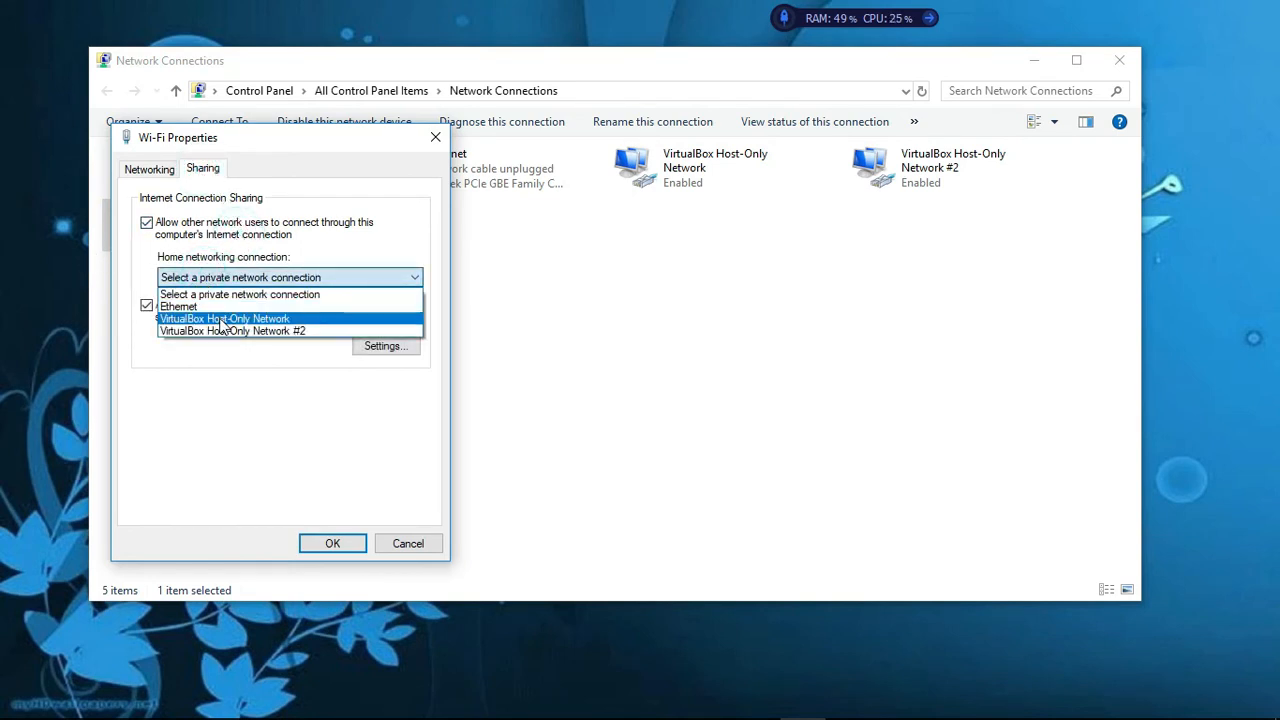
pyautogui.click(222, 318)
pyautogui.click(348, 541)
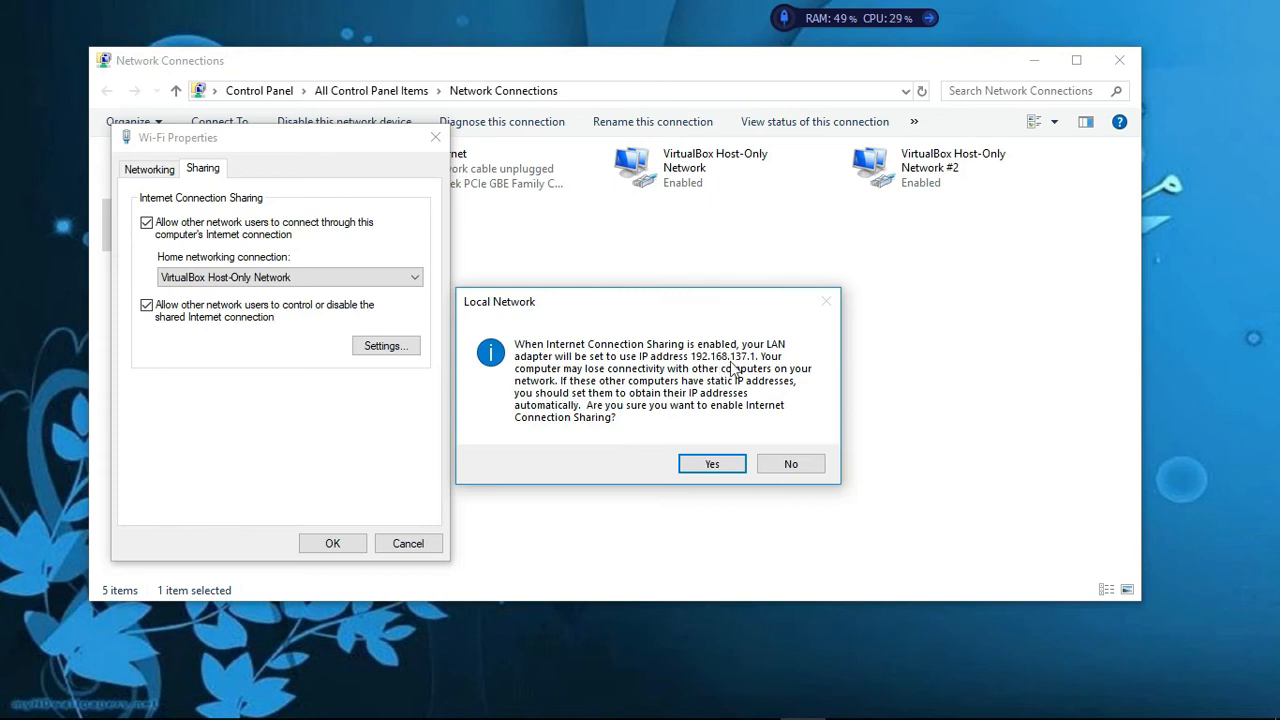
pyautogui.click(716, 467)
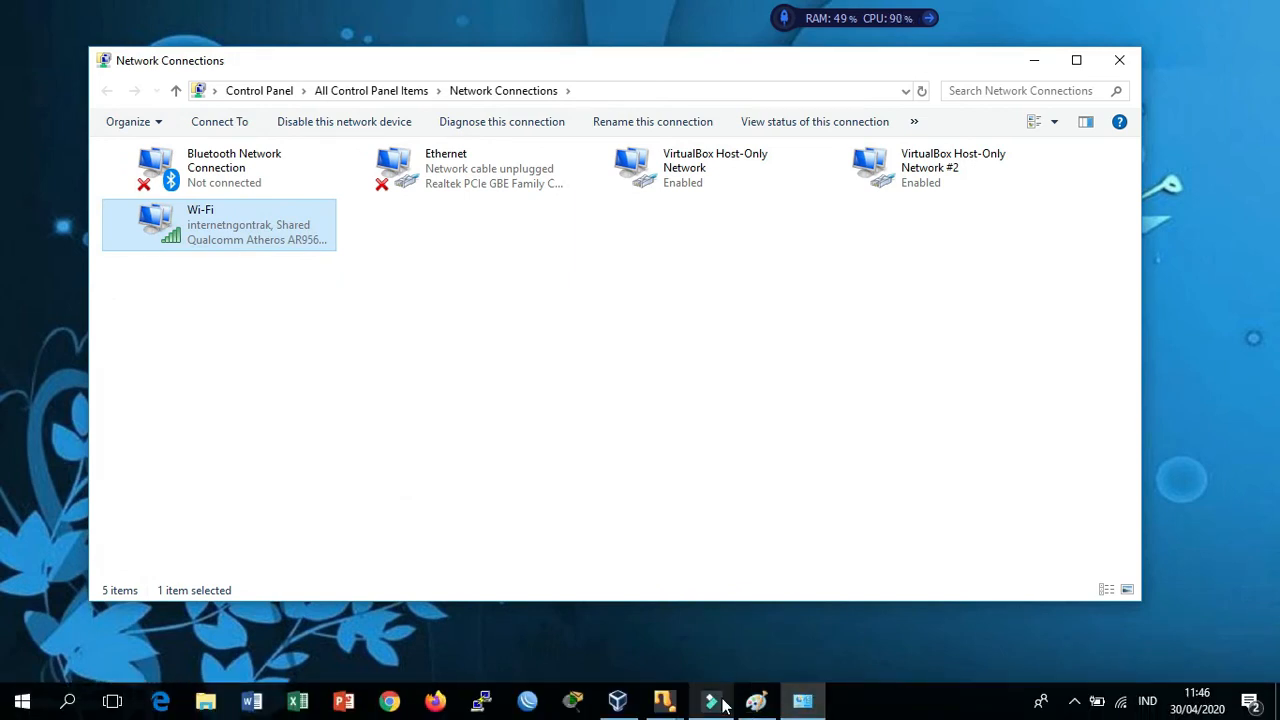
# Reconnect to the router at 192.168.137.10 as admin in WinBox, dismiss the licence notice and maximise the window
pyautogui.moveTo(724, 705)
pyautogui.moveTo(617, 703)
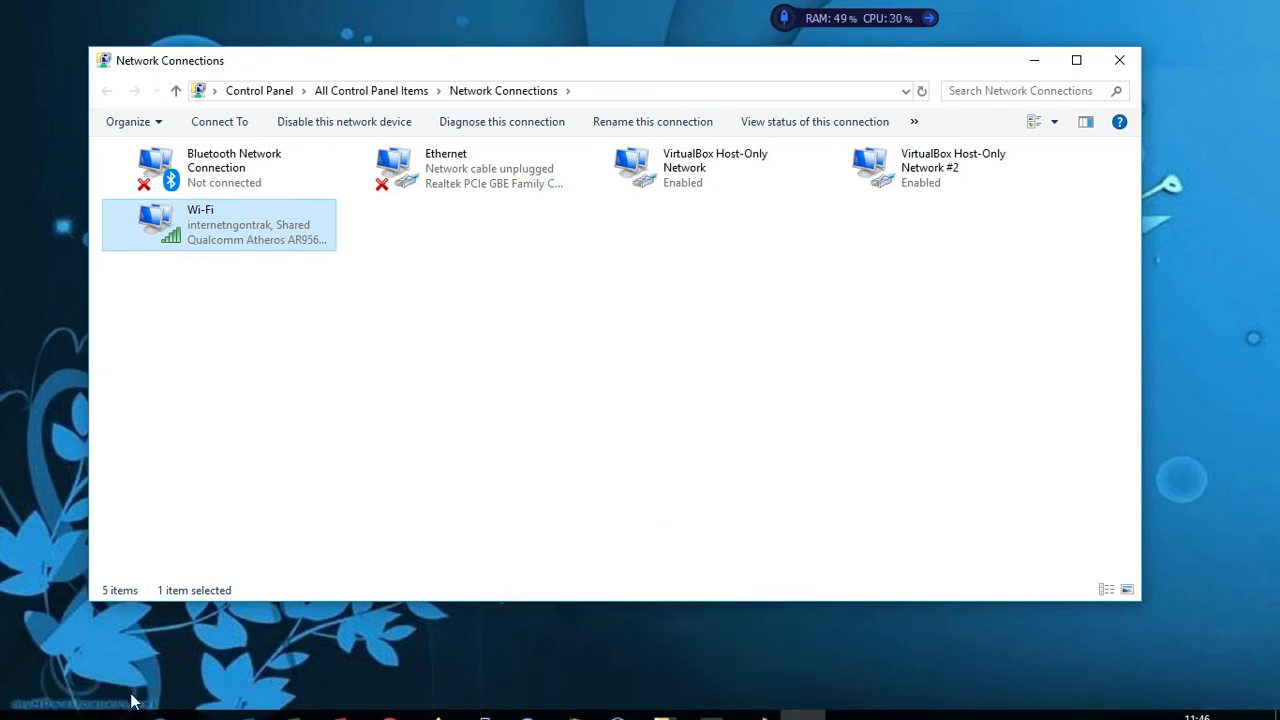
pyautogui.click(527, 712)
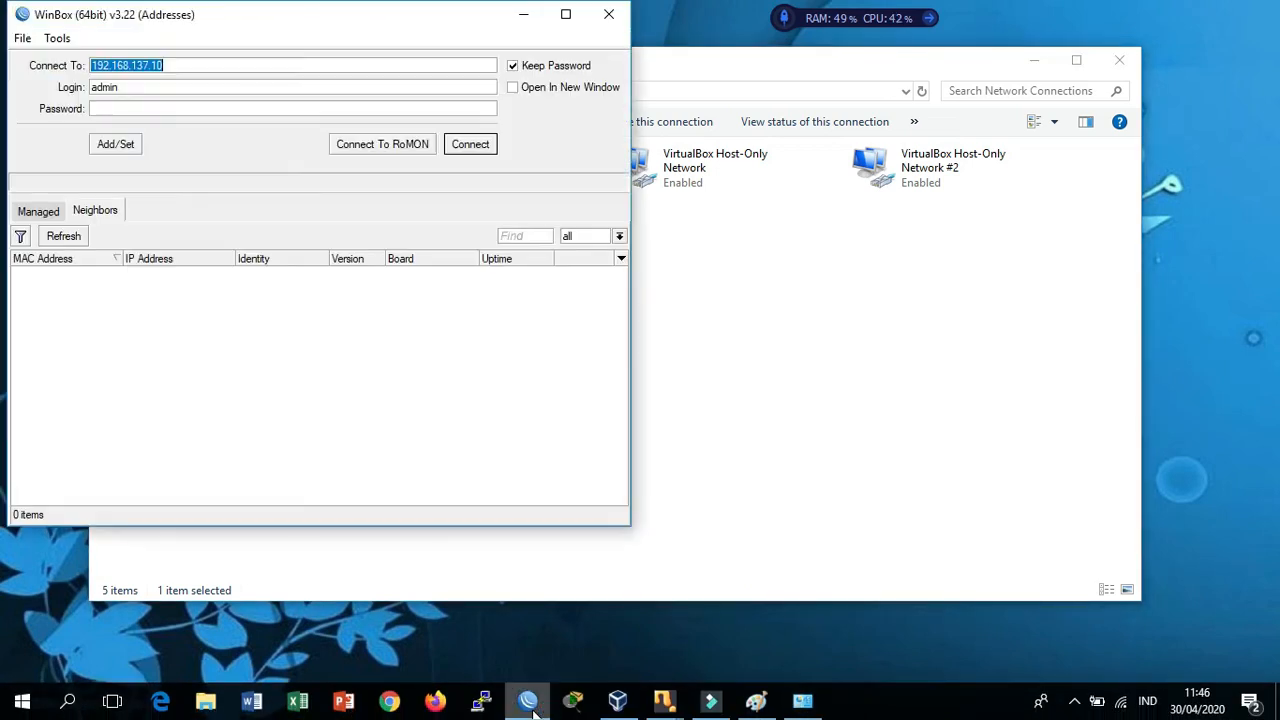
pyautogui.click(470, 145)
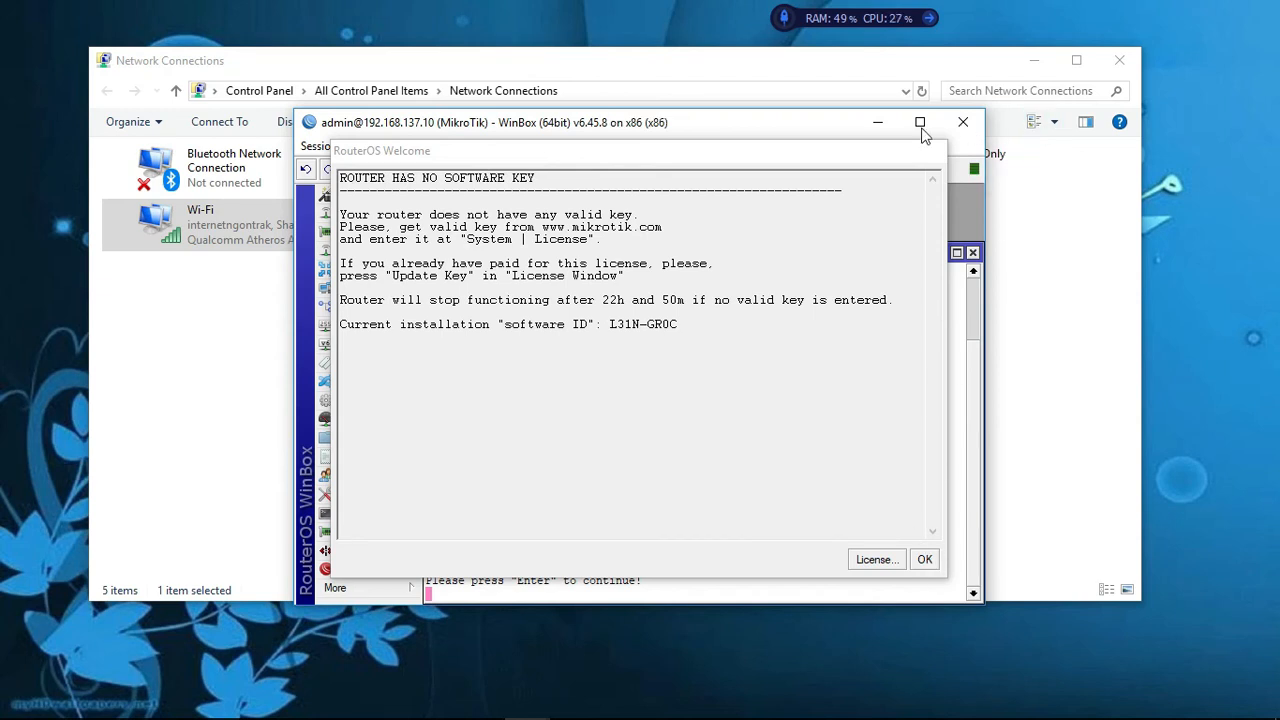
pyautogui.click(925, 561)
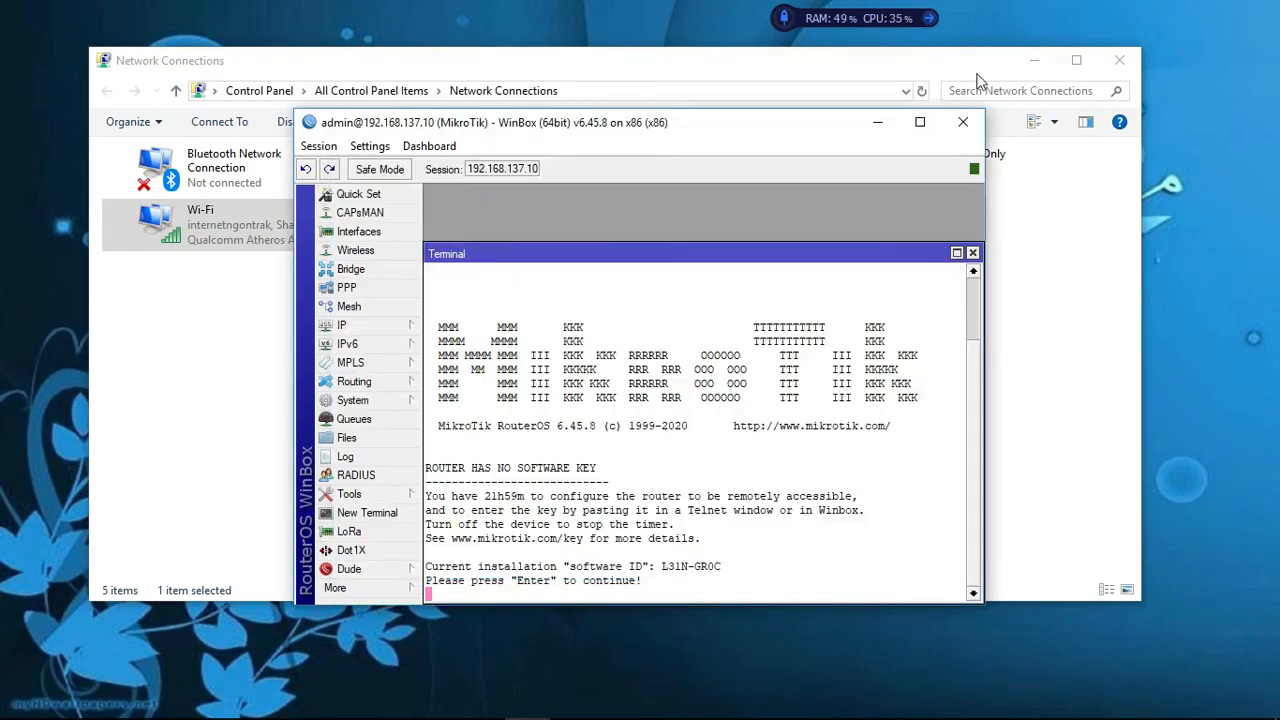
pyautogui.click(920, 124)
# Ping google.com from the router terminal to test internet access, and close the terminal
pyautogui.click(467, 434)
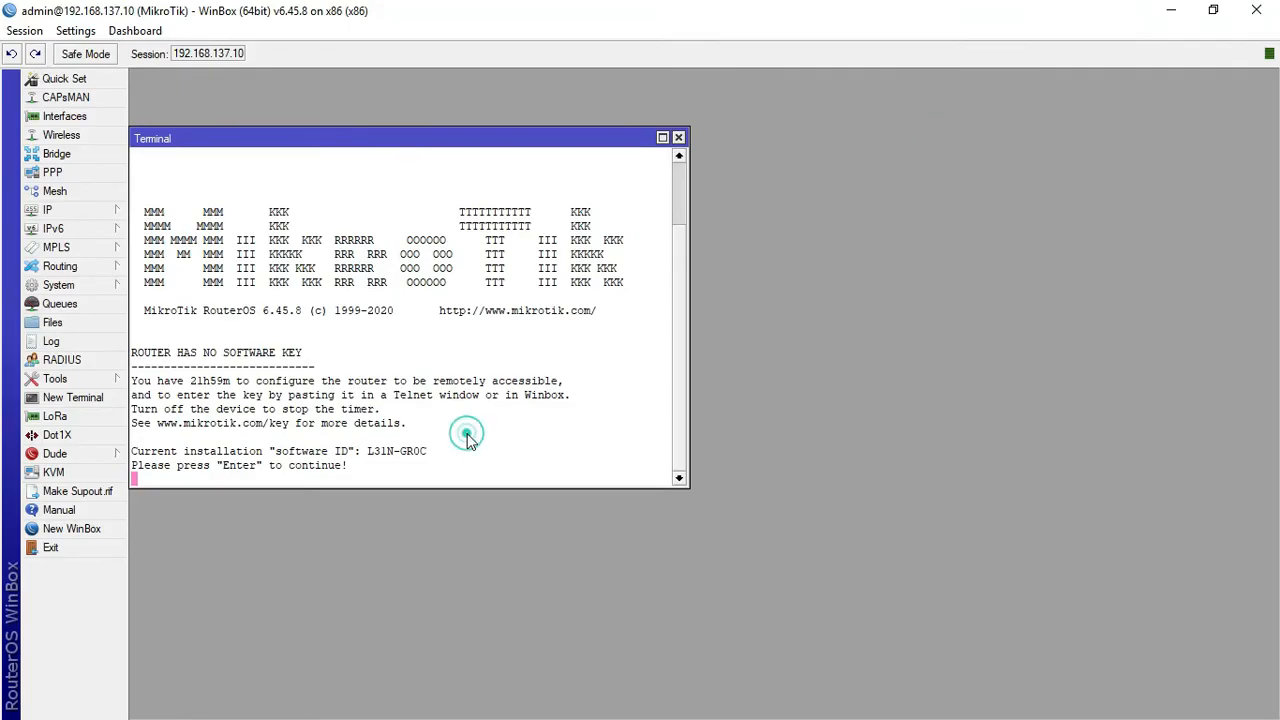
pyautogui.press('Return')
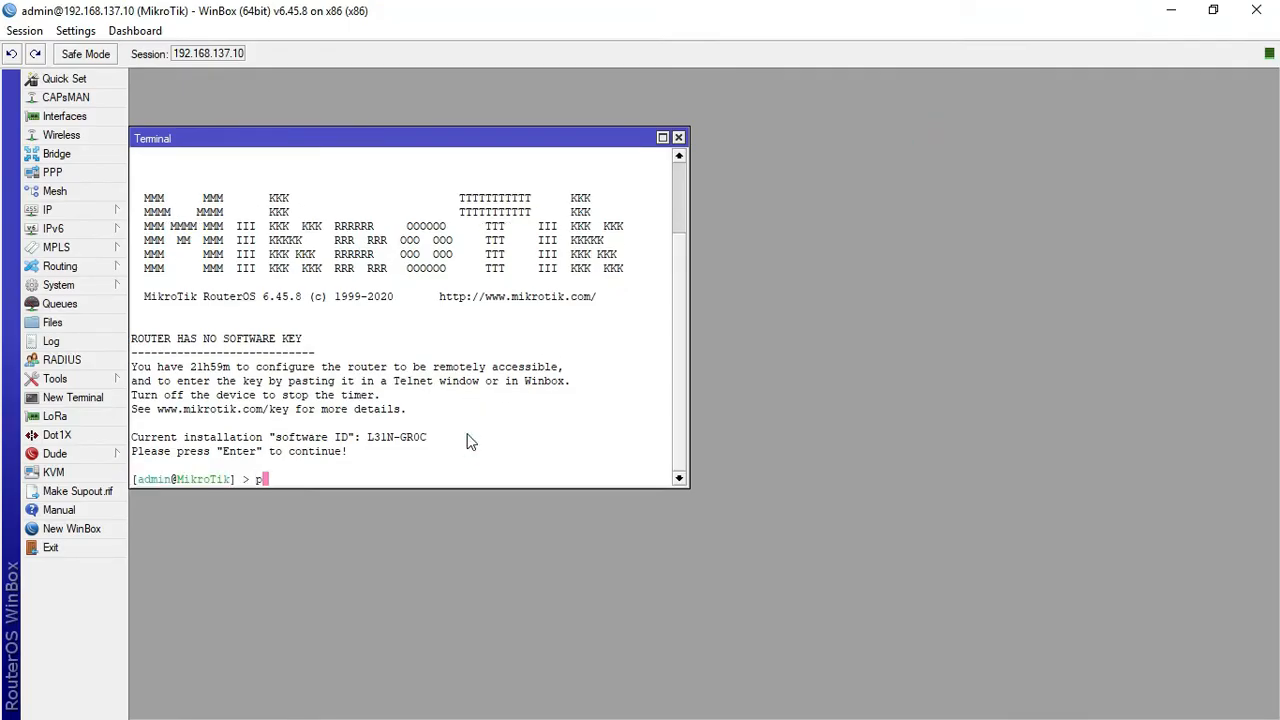
pyautogui.write('ping google.com')
pyautogui.press('Return')
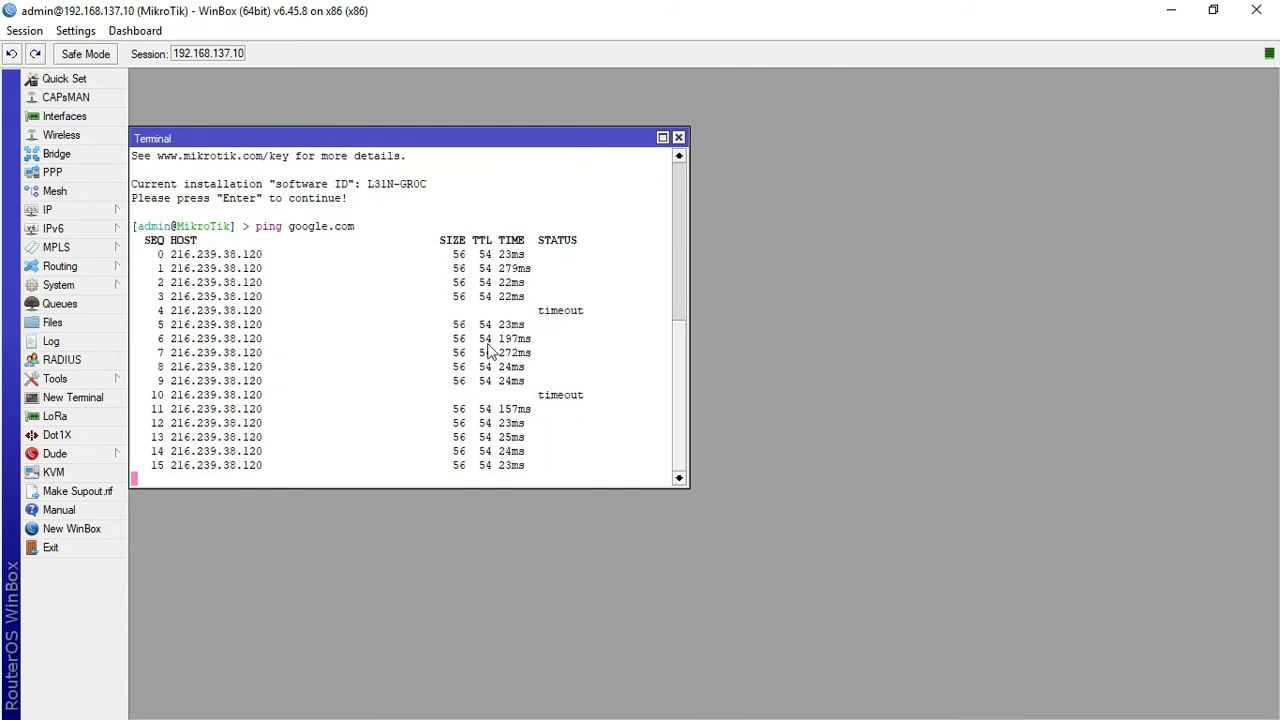
pyautogui.click(678, 139)
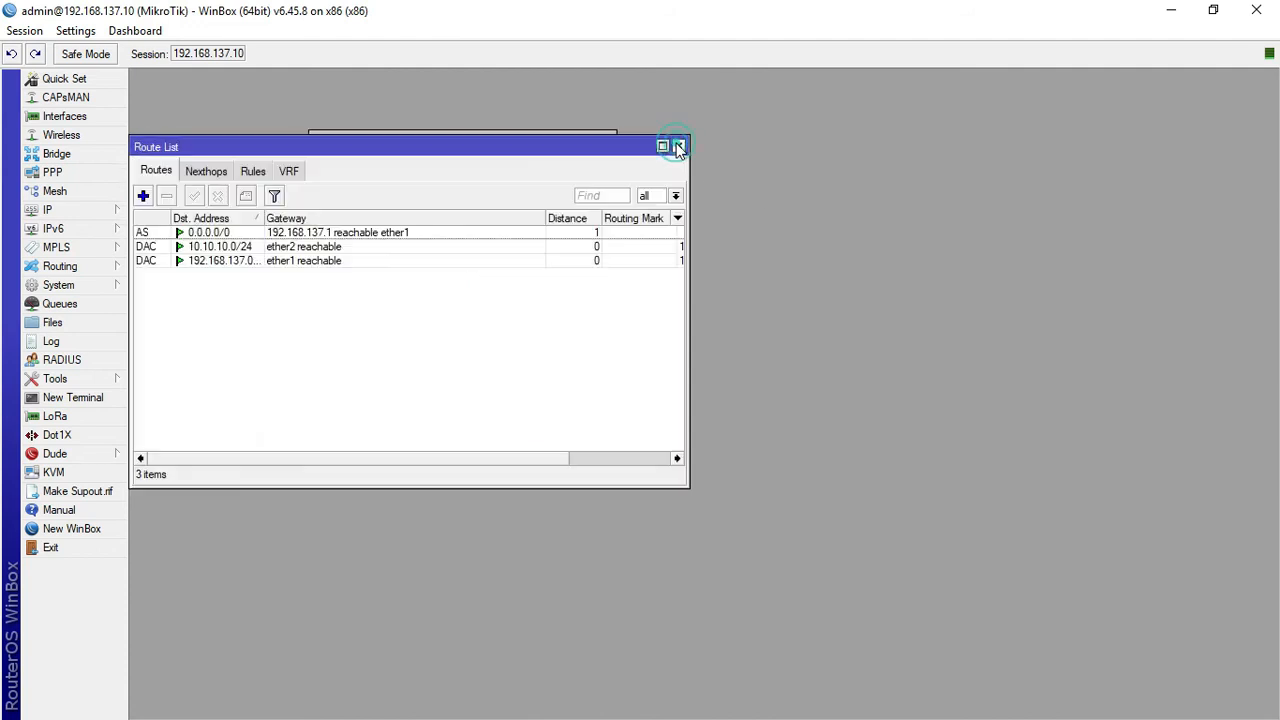
# Open the router's DNS settings and arrange them with the Address List and Route List so all three can be reviewed
pyautogui.moveTo(584, 147); pyautogui.dragTo(1106, 126)
pyautogui.moveTo(446, 143); pyautogui.dragTo(294, 91)
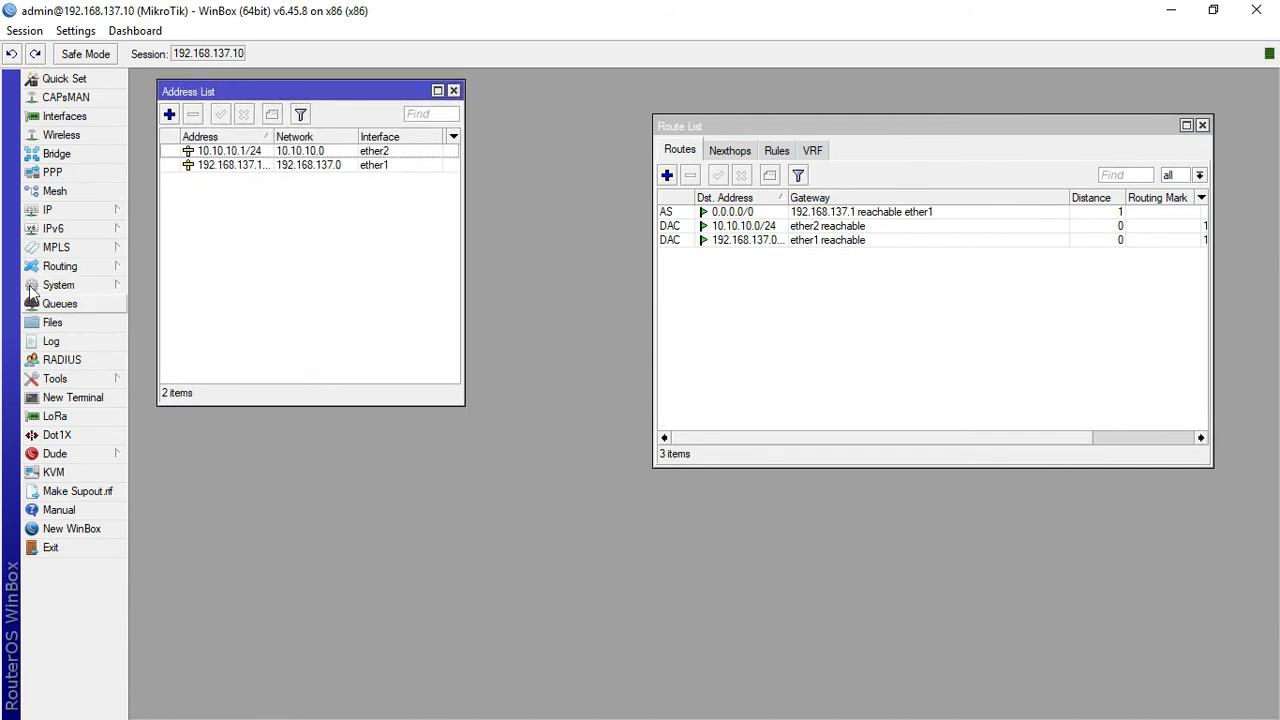
pyautogui.click(86, 210)
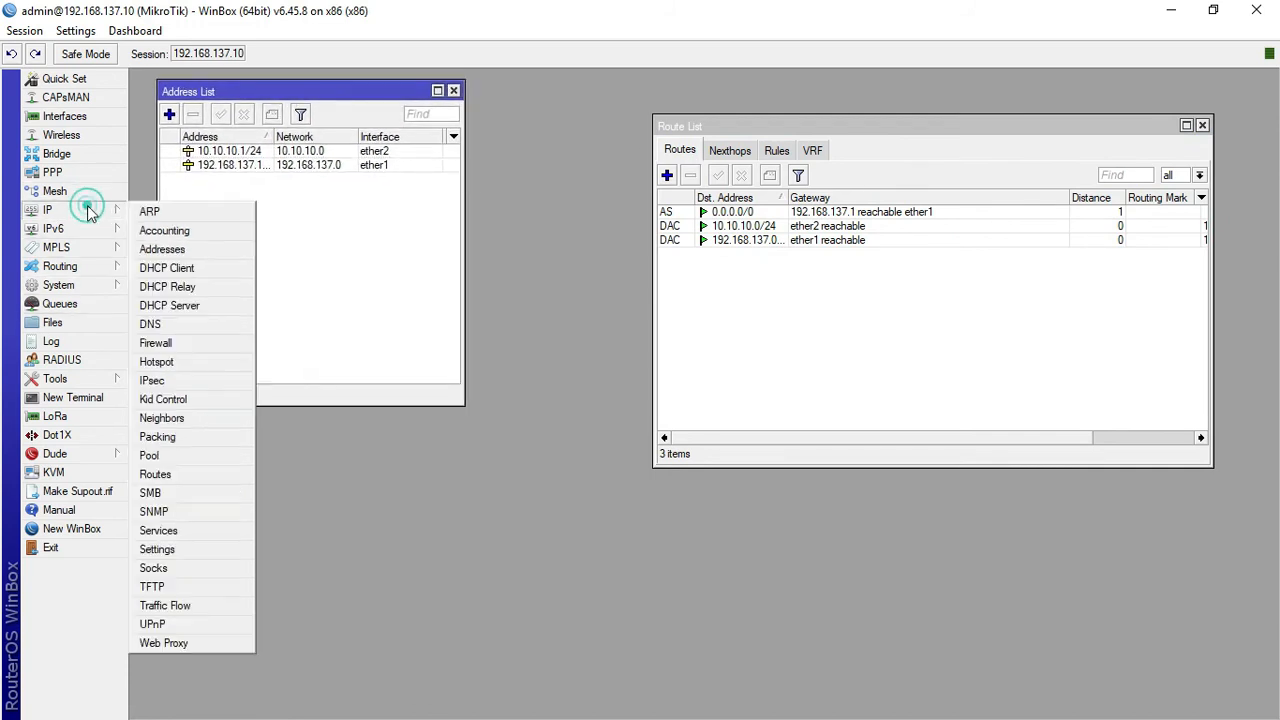
pyautogui.click(176, 329)
pyautogui.moveTo(597, 250); pyautogui.dragTo(265, 415)
pyautogui.moveTo(749, 117); pyautogui.dragTo(594, 81)
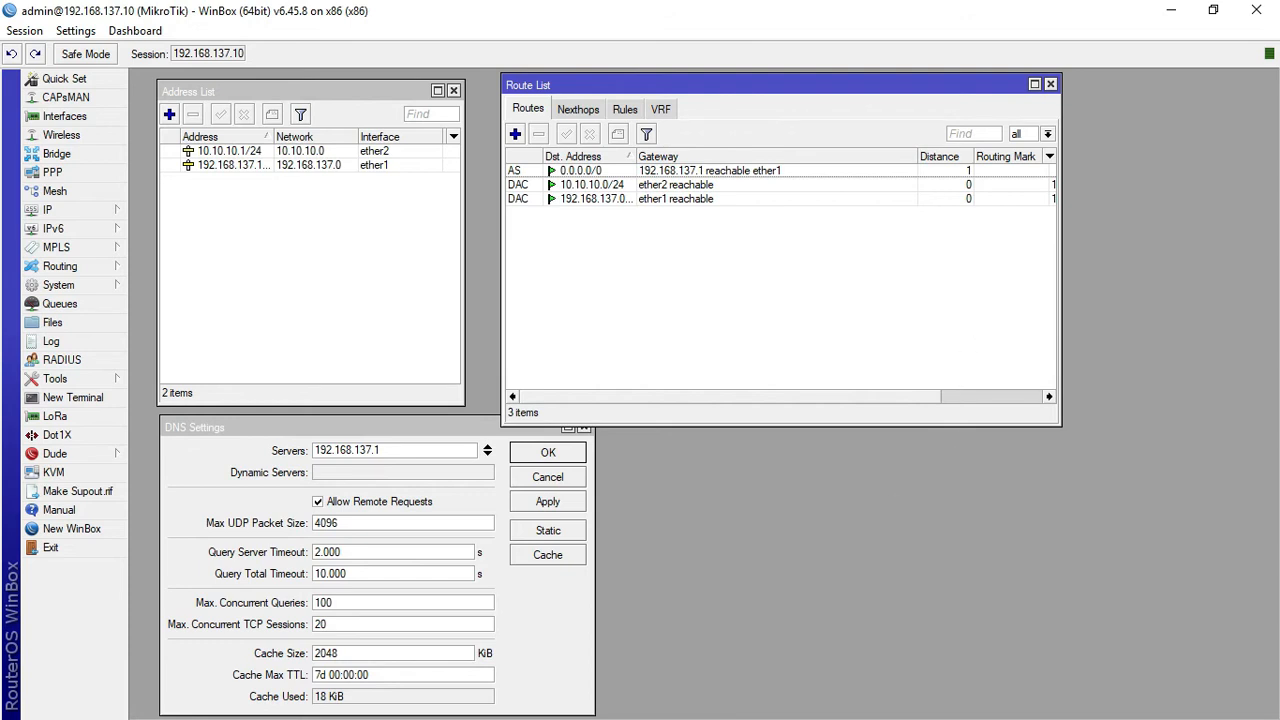
# Minimise WinBox, close the host's Network Connections window and bring up the client virtual machine
pyautogui.click(1171, 10)
pyautogui.click(1118, 62)
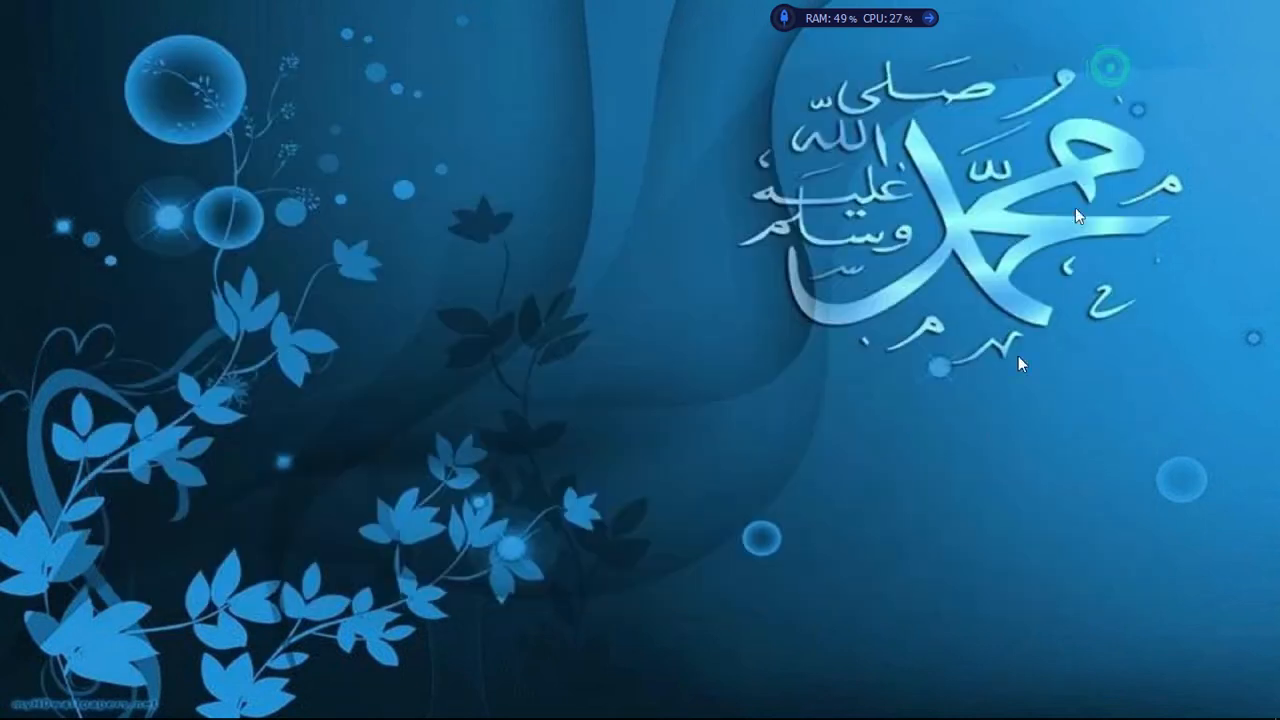
pyautogui.moveTo(664, 703)
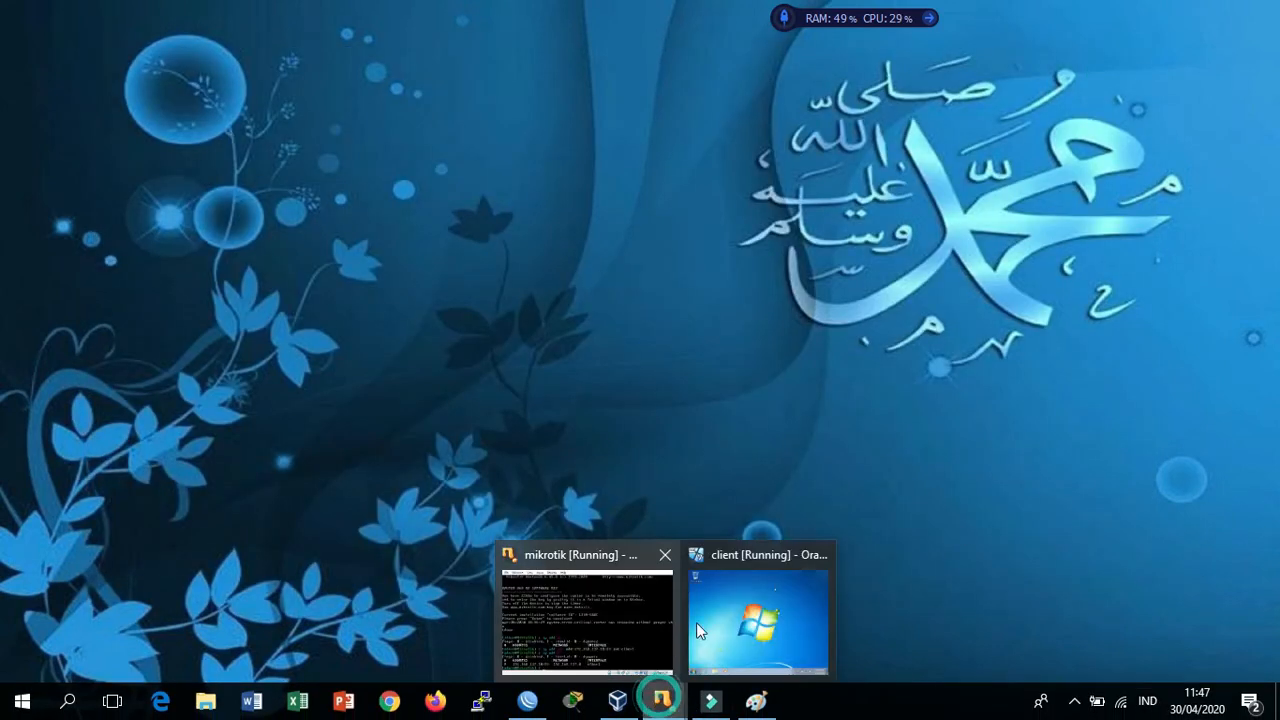
pyautogui.click(731, 605)
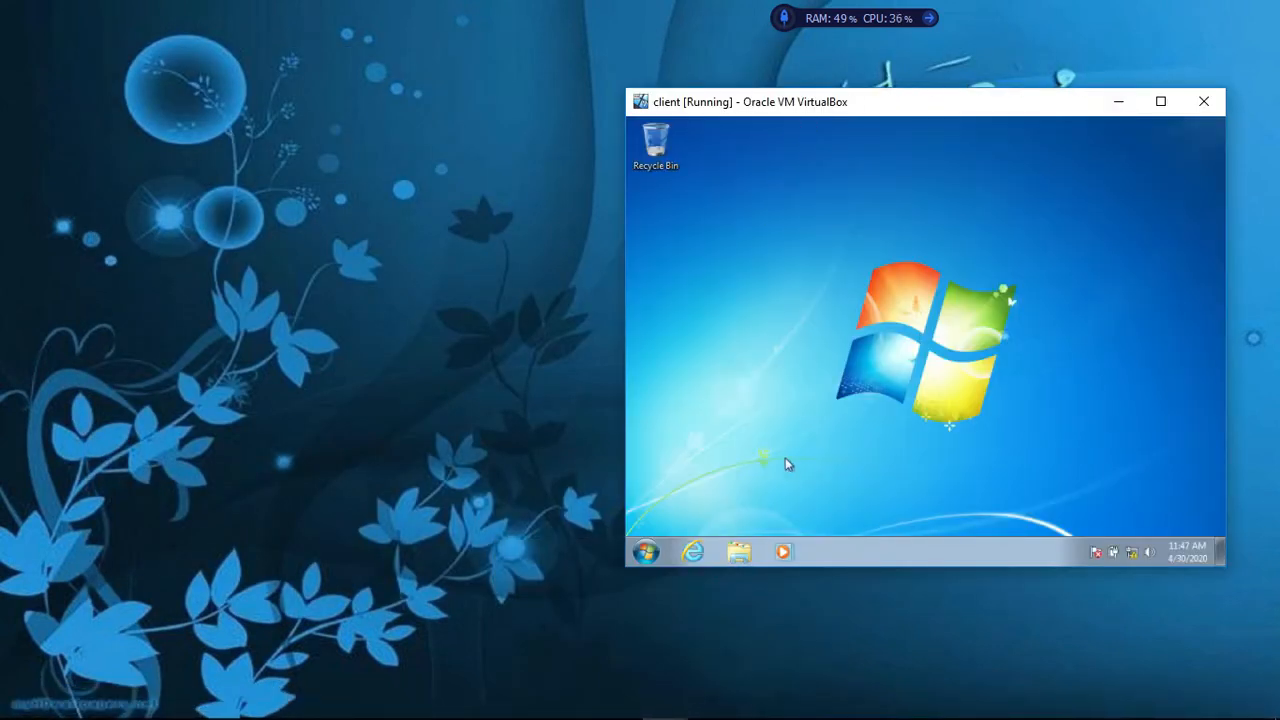
# Consult the network topology diagram in Paint and return to the client virtual machine's Start menu
pyautogui.click(646, 552)
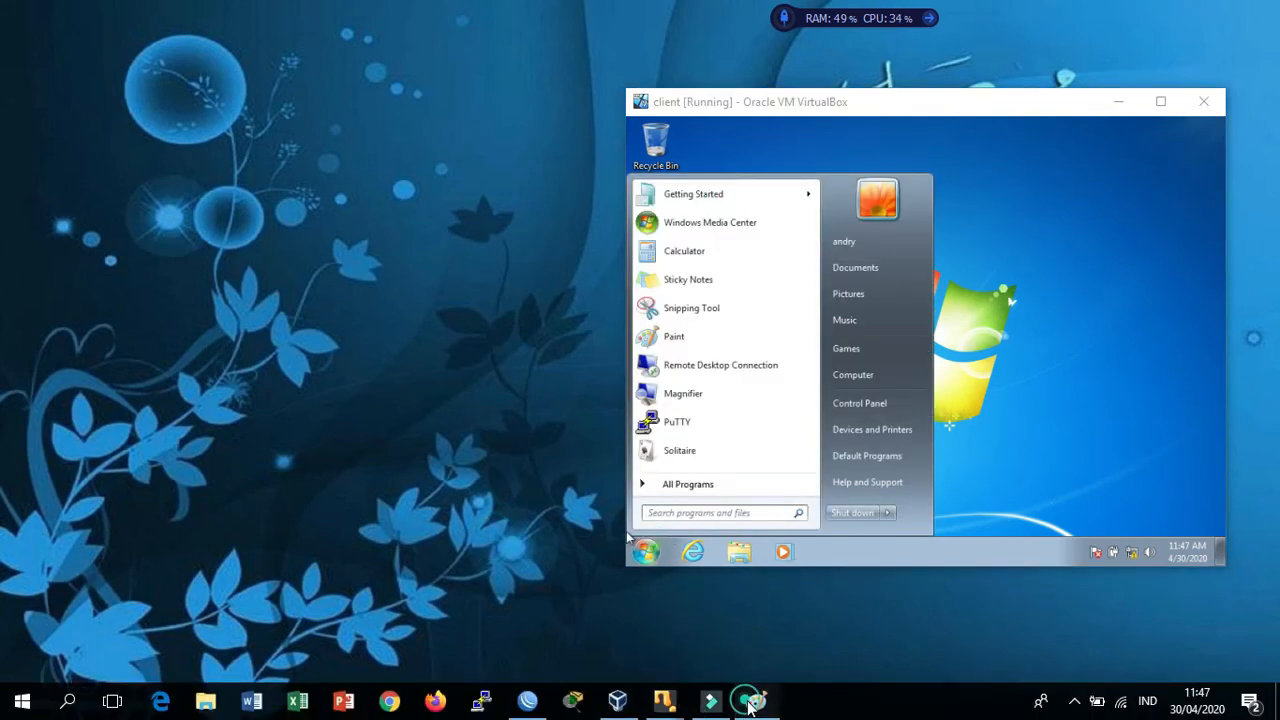
pyautogui.click(749, 708)
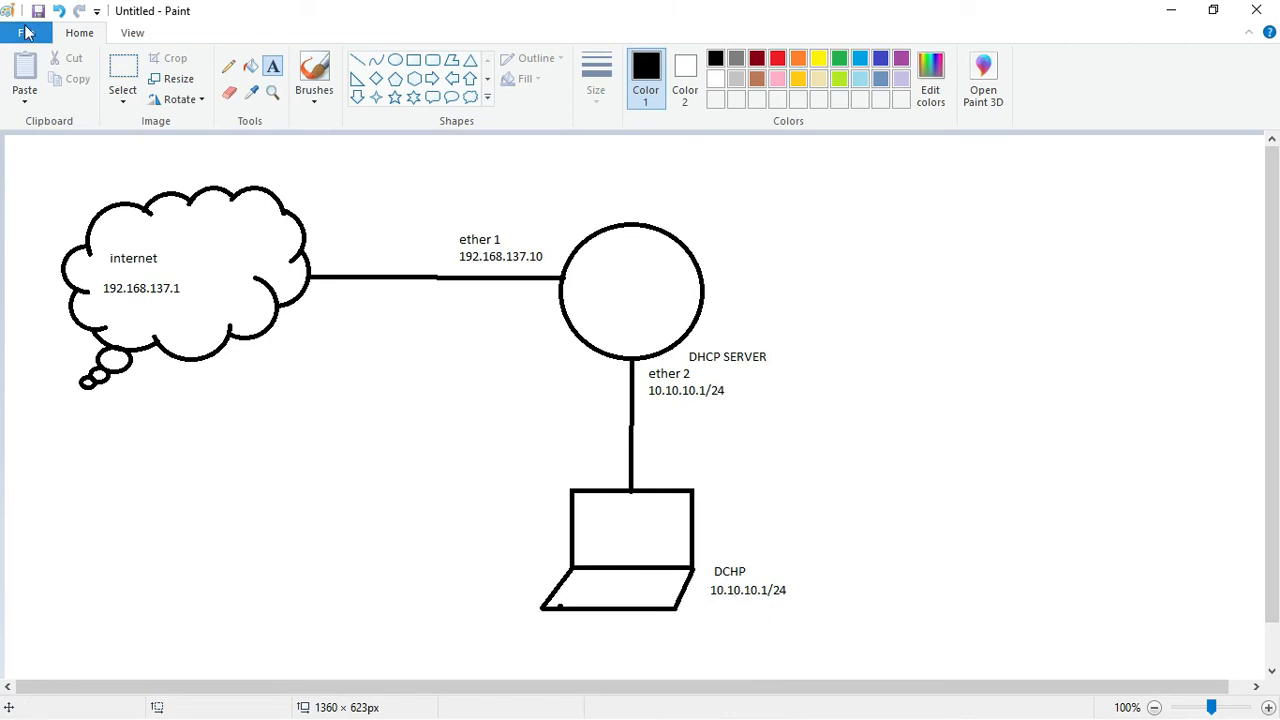
pyautogui.hotkey('alt', 'Tab')
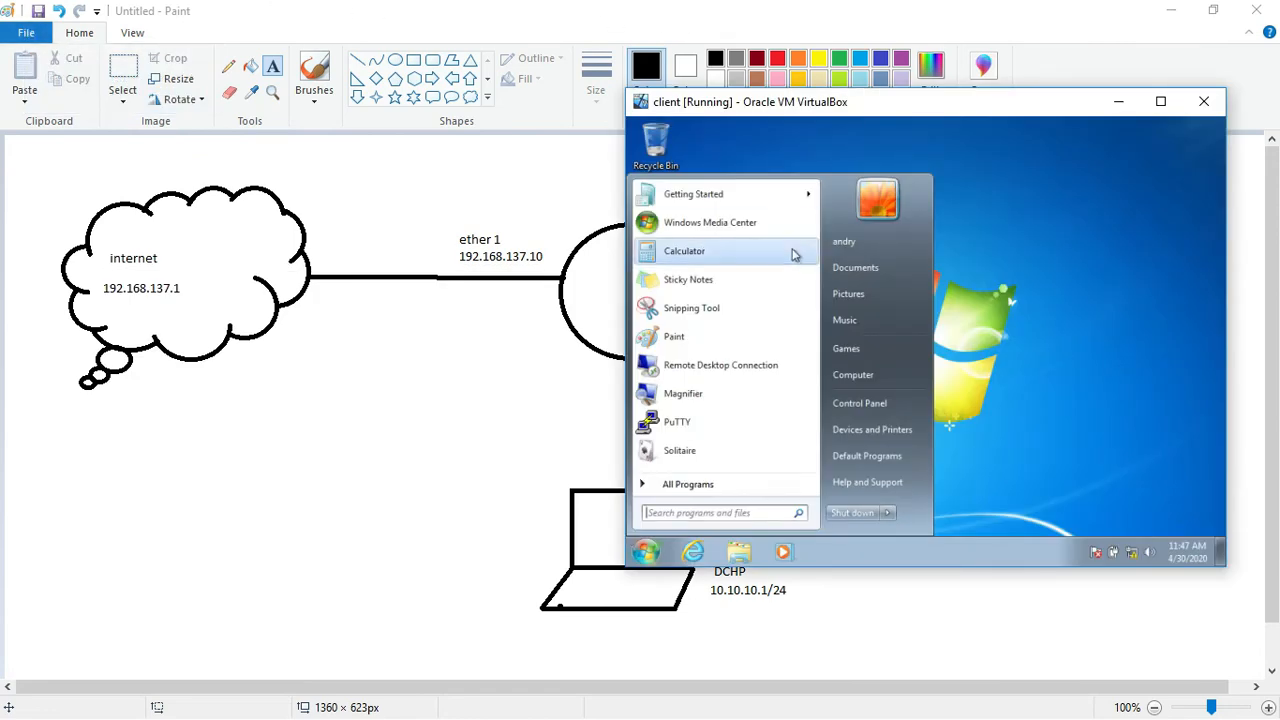
# Open the Internet Protocol Version 4 properties of the Windows 7 client's Local Area Connection
pyautogui.click(894, 415)
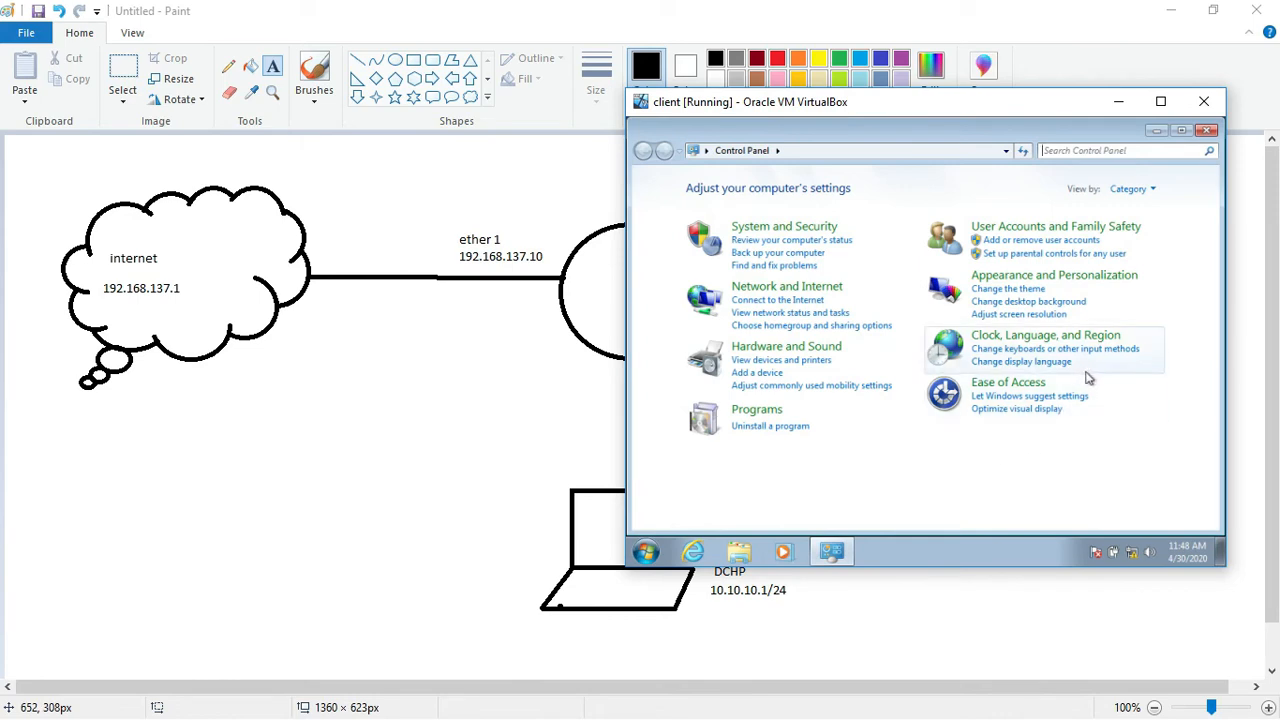
pyautogui.click(802, 287)
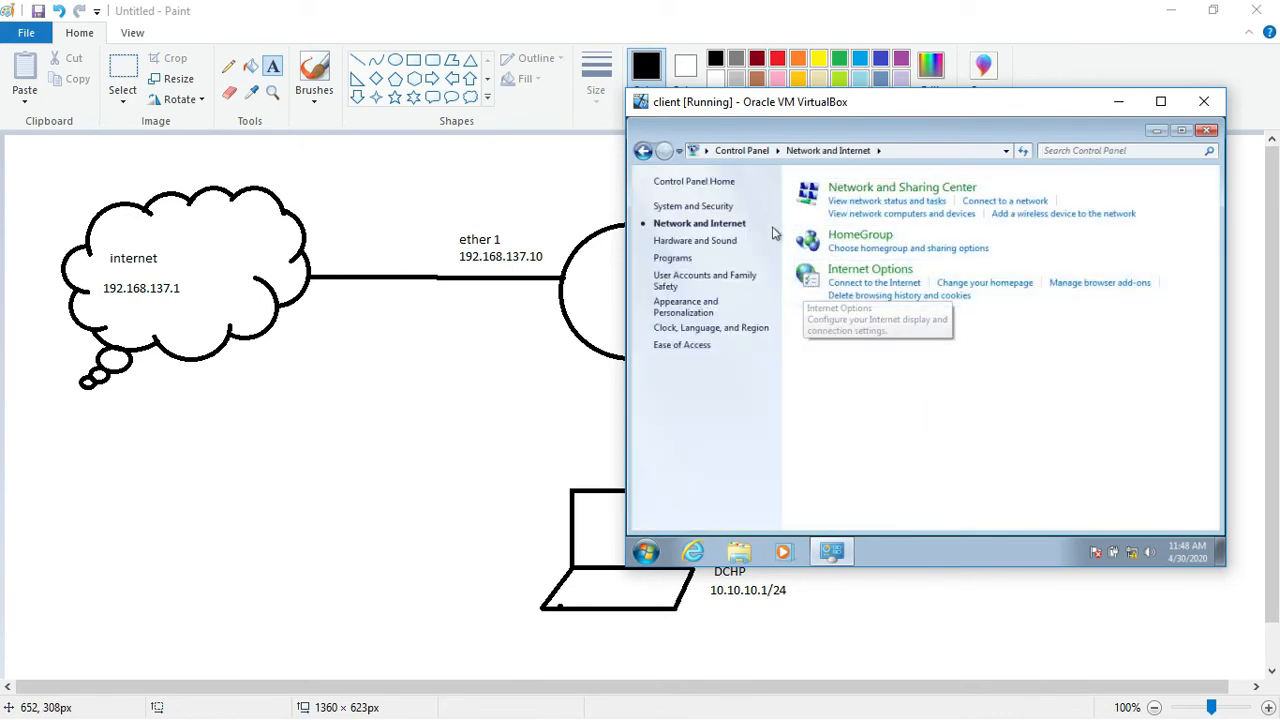
pyautogui.click(866, 188)
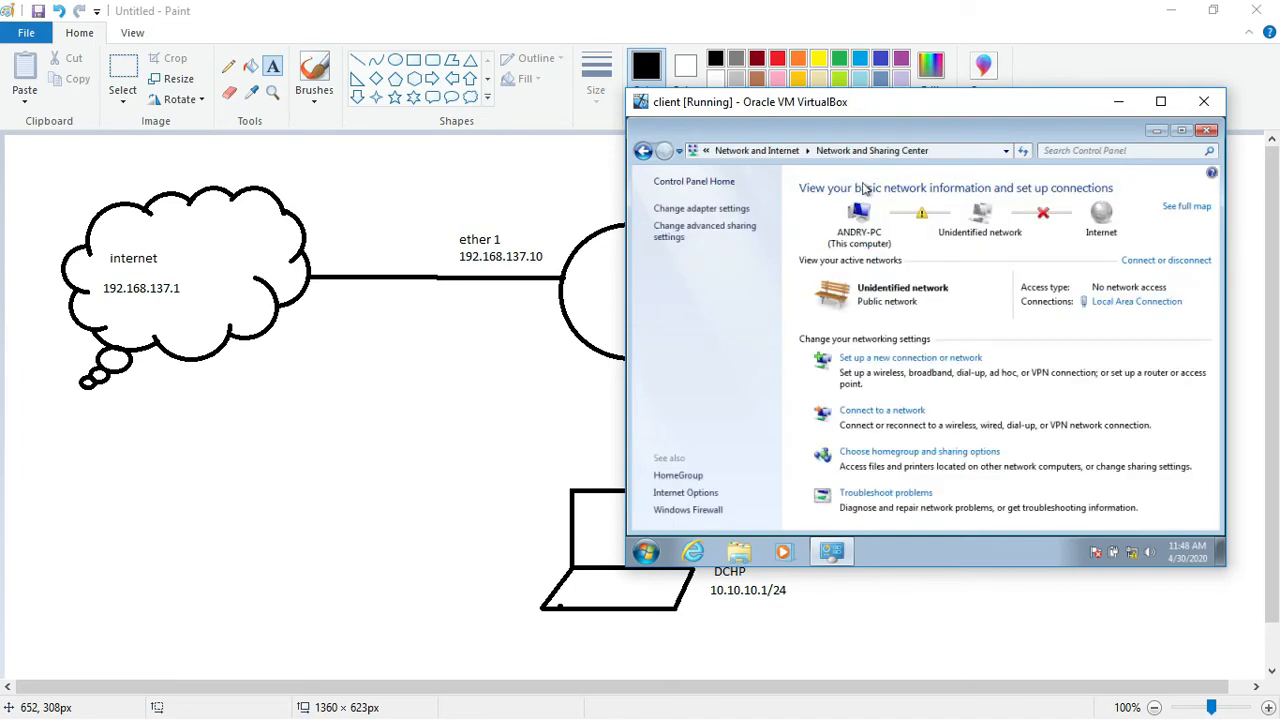
pyautogui.click(688, 210)
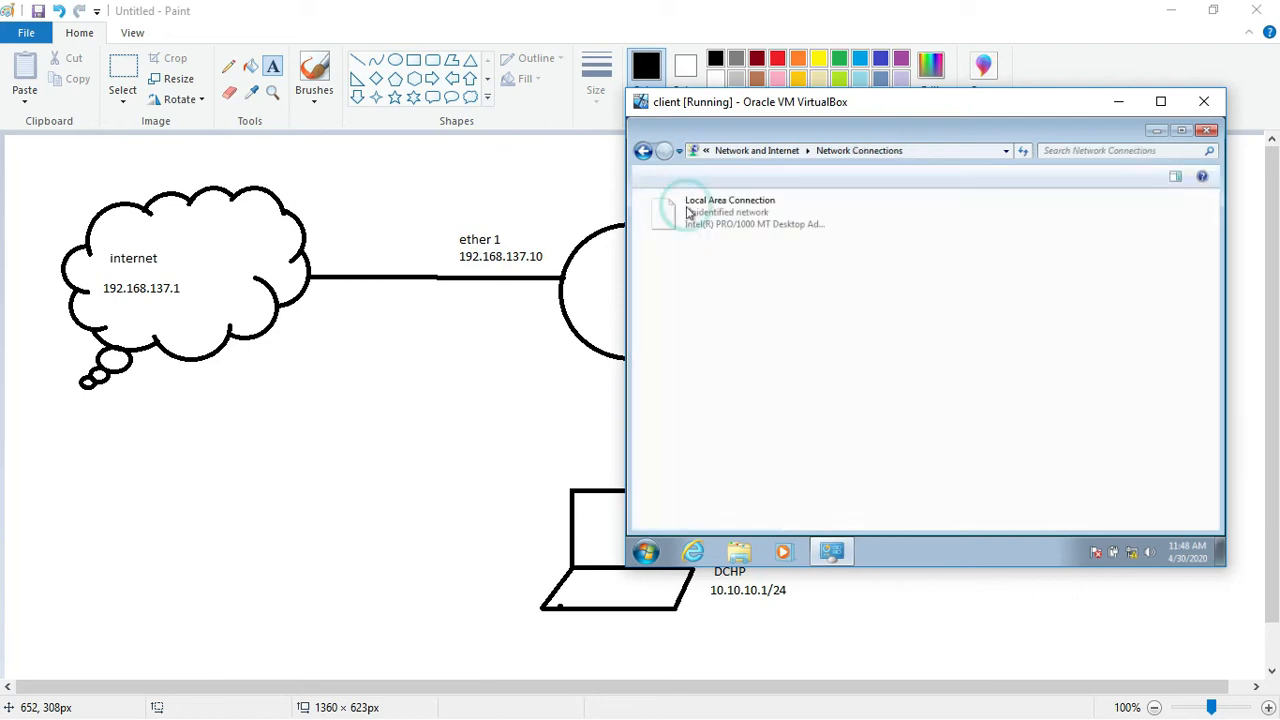
pyautogui.click(697, 212)
pyautogui.rightClick(697, 212)
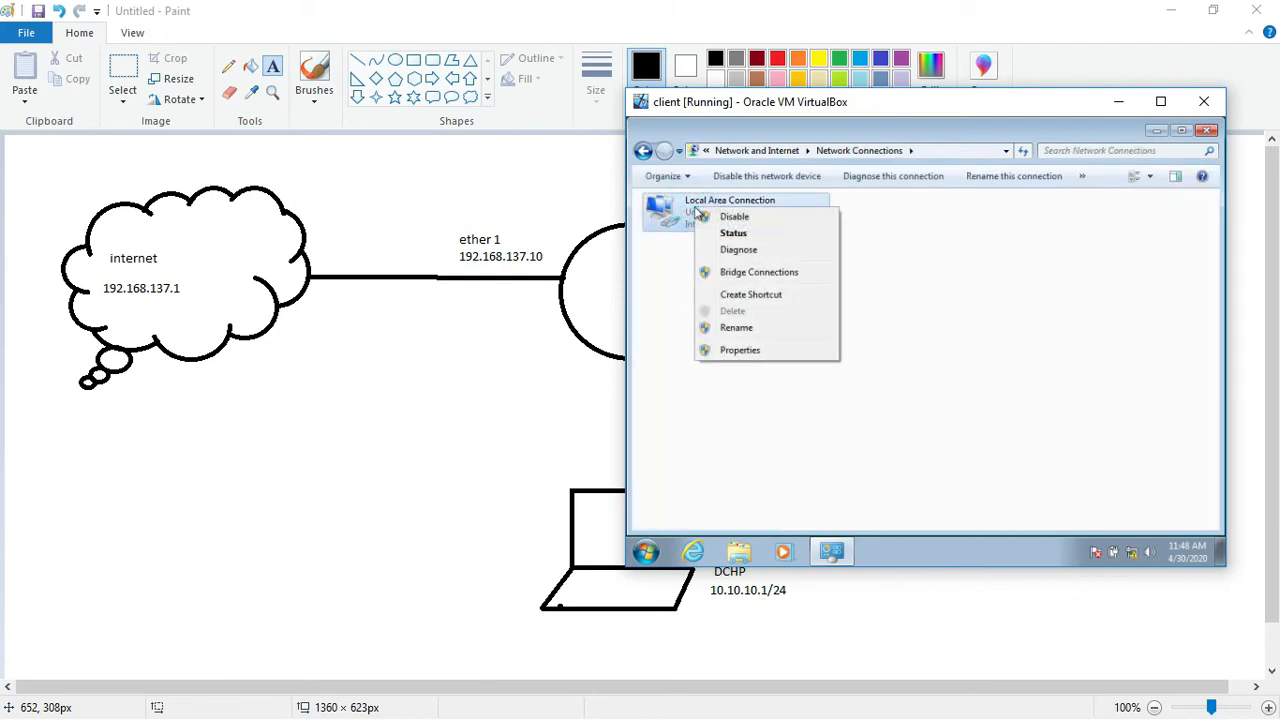
pyautogui.click(803, 352)
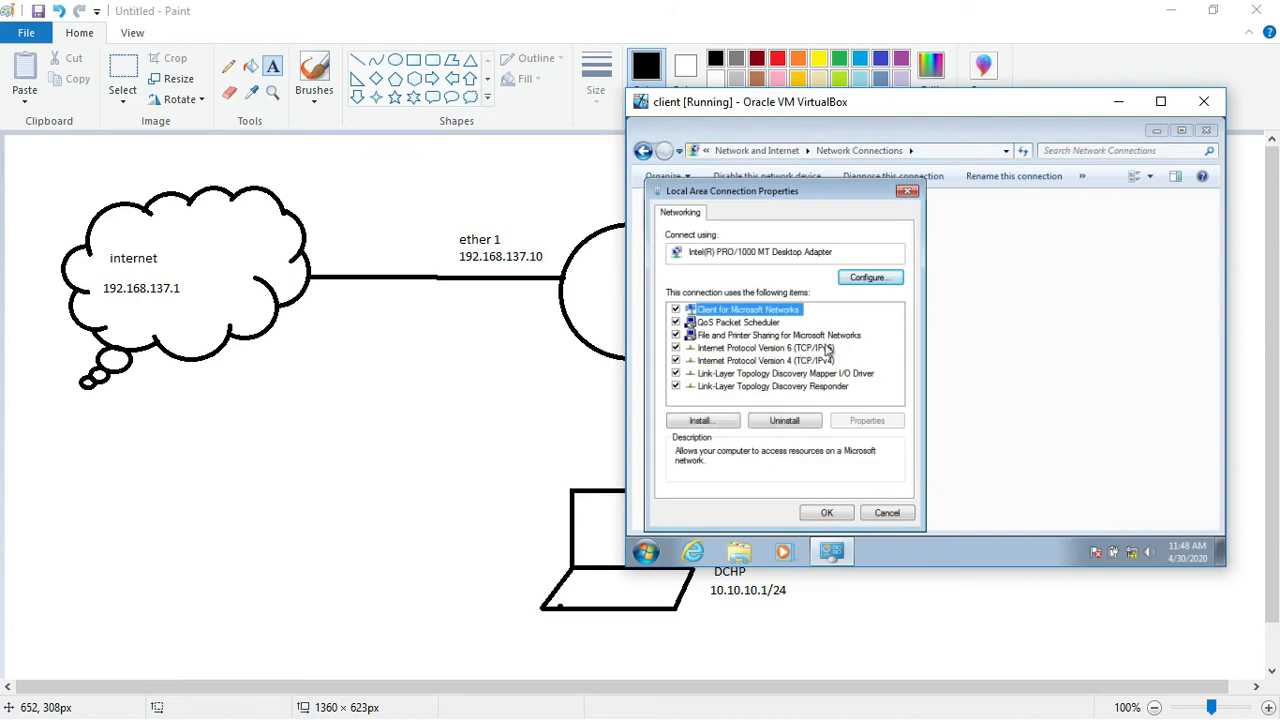
pyautogui.doubleClick(828, 360)
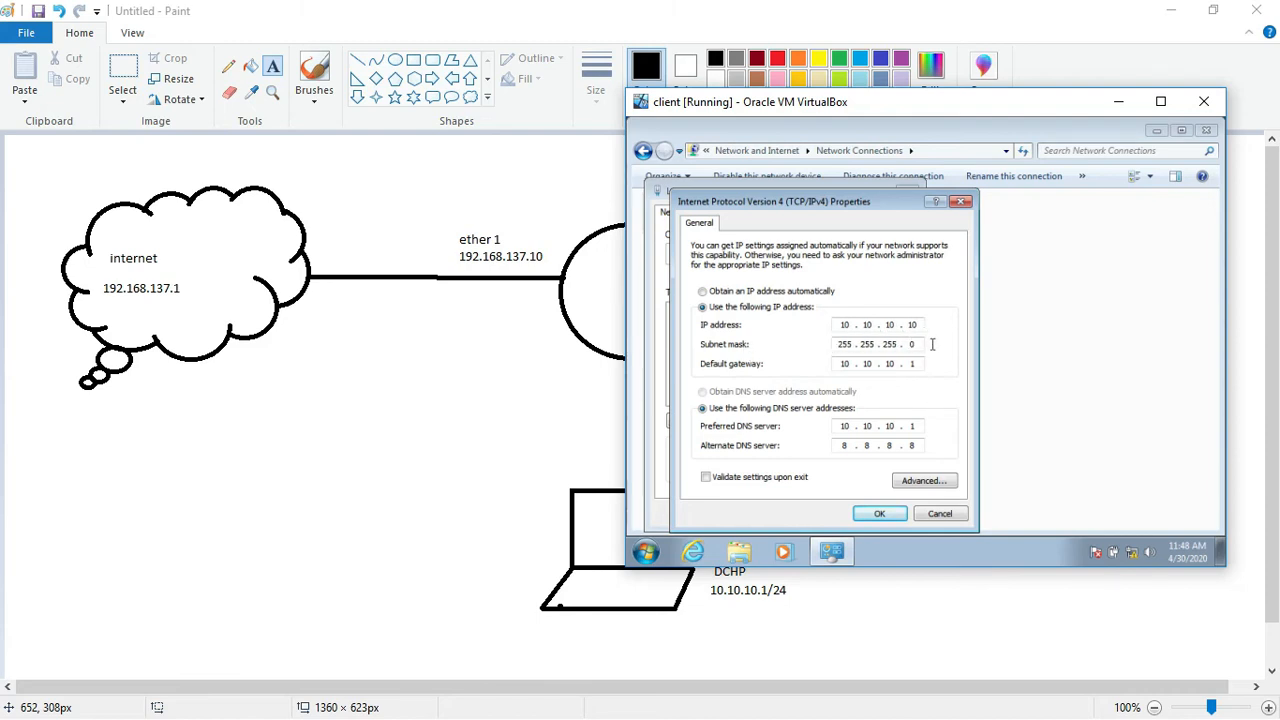
# Switch to the Paint diagram and erase the 10.10.10.1/24 address label beside the laptop
pyautogui.click(504, 493)
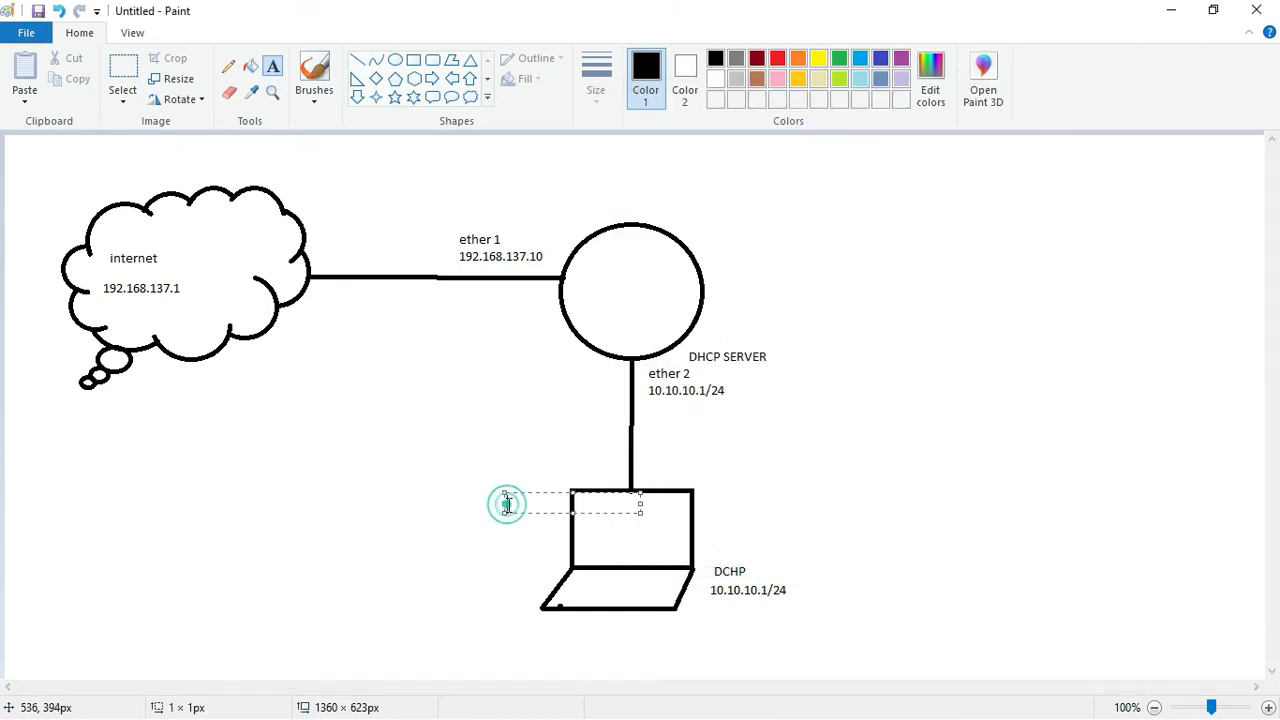
pyautogui.click(760, 592)
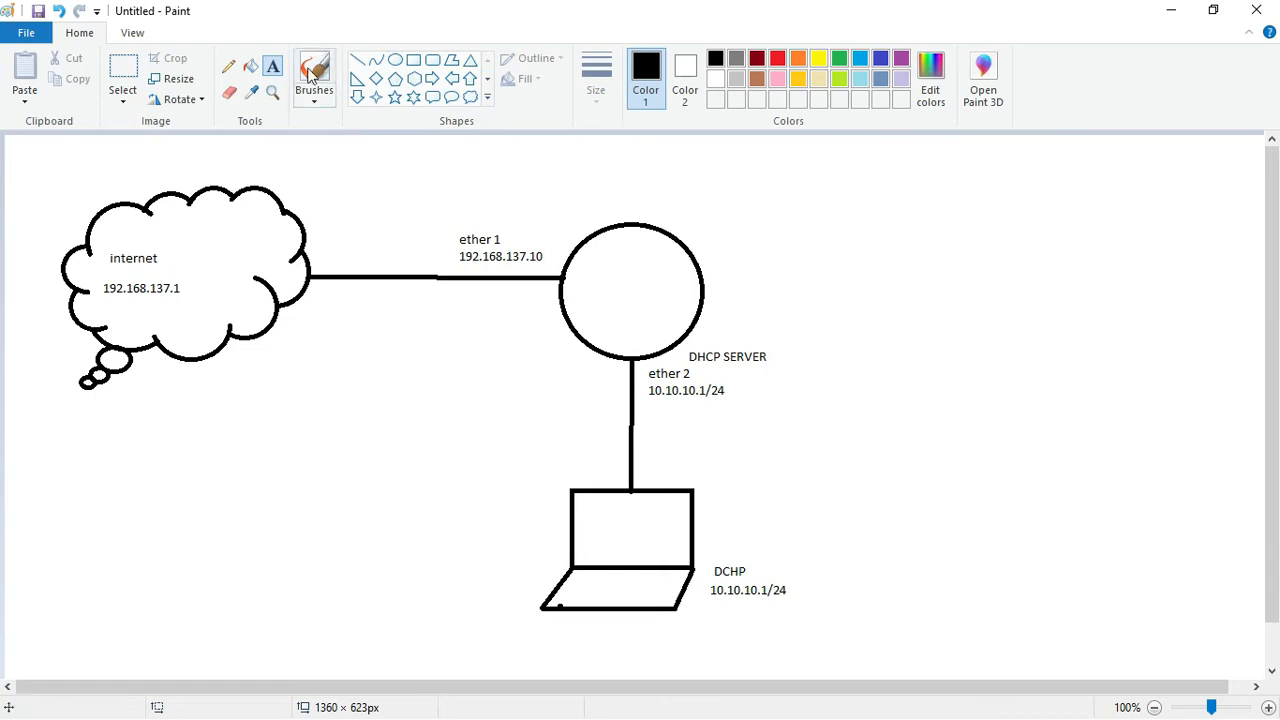
pyautogui.click(229, 91)
pyautogui.moveTo(712, 590); pyautogui.dragTo(765, 590)
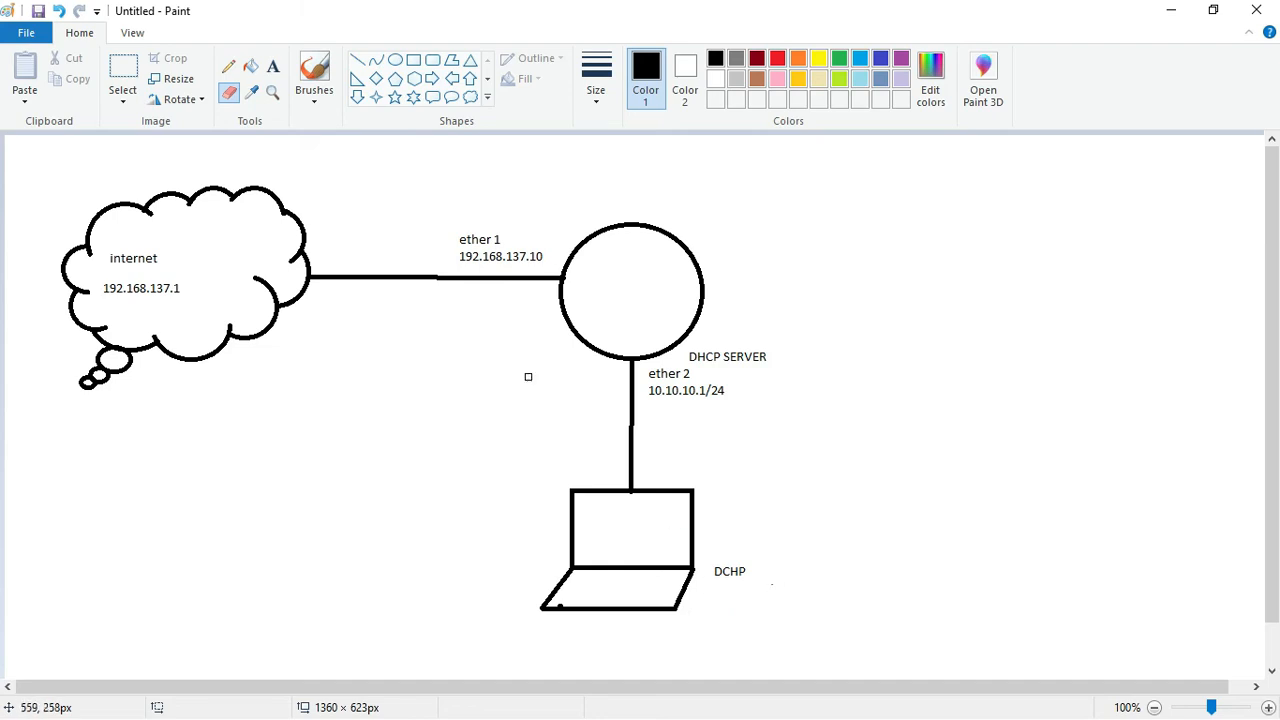
# Add the text label 10.10.10.10/24 beneath the DCHP label beside the laptop in the diagram
pyautogui.click(273, 67)
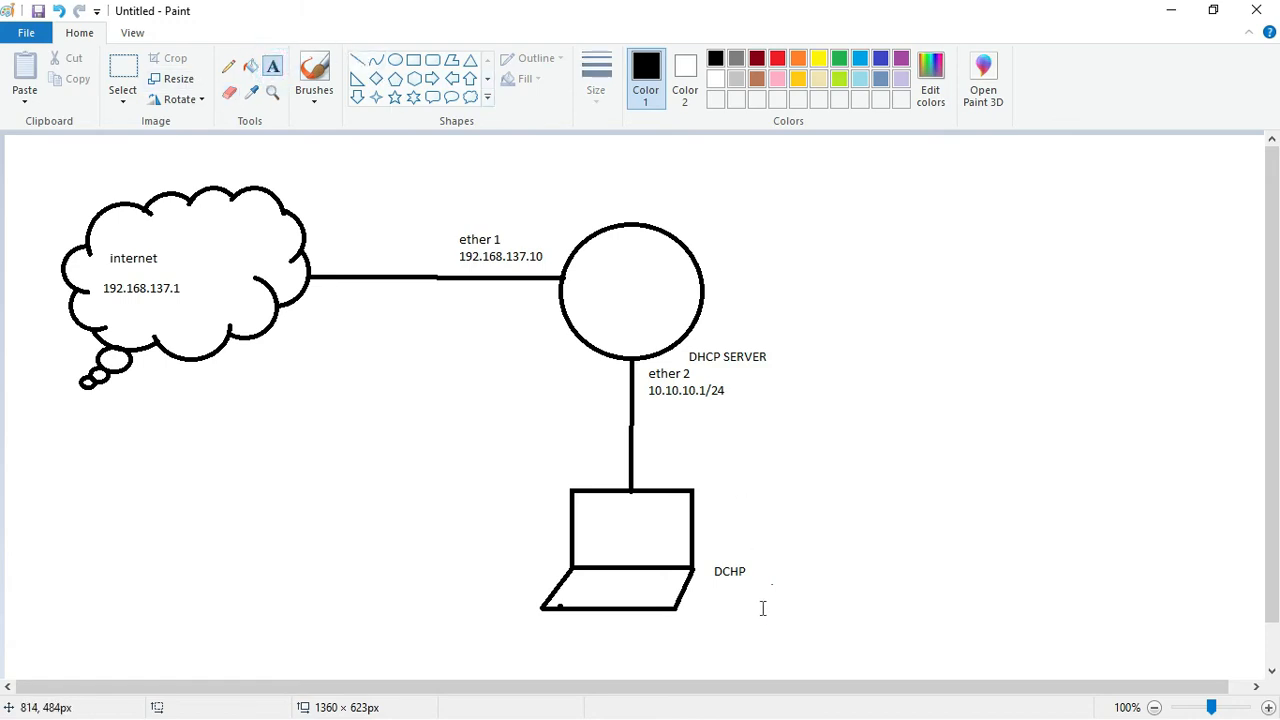
pyautogui.click(713, 592)
pyautogui.write('10.10.101')
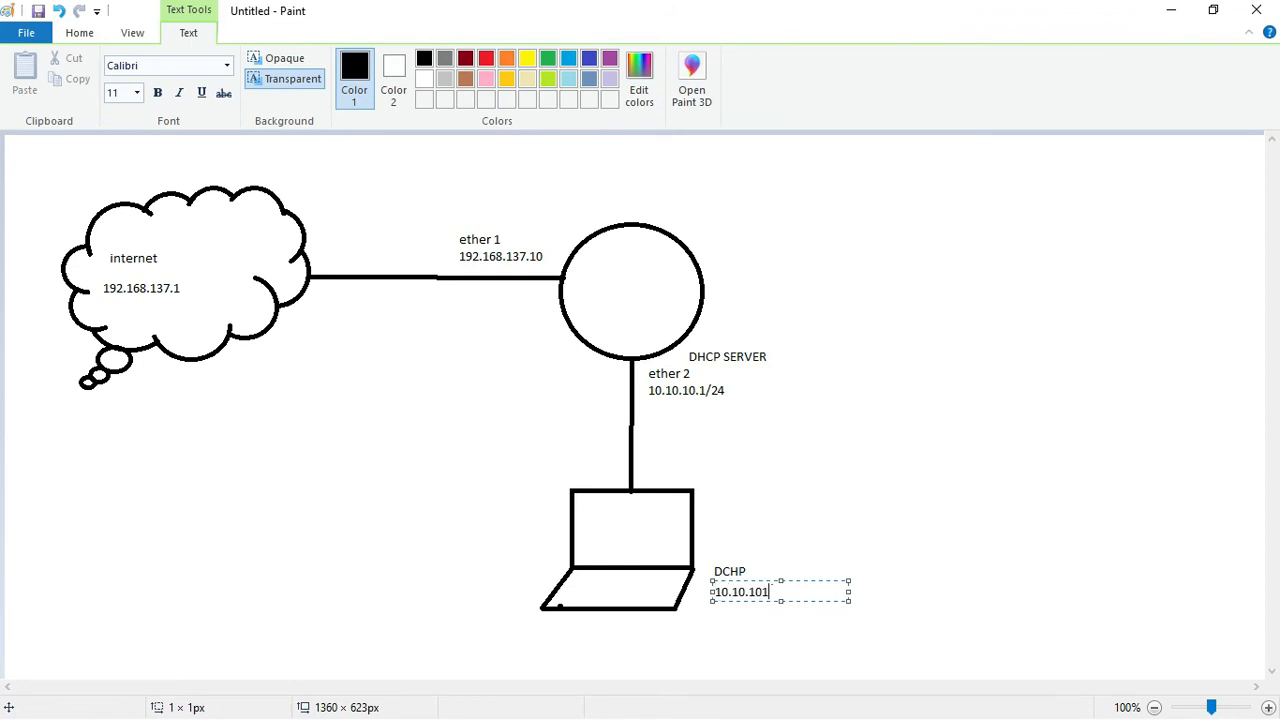
pyautogui.press('BackSpace')
pyautogui.write('.10.10.10/24')
pyautogui.click(908, 357)
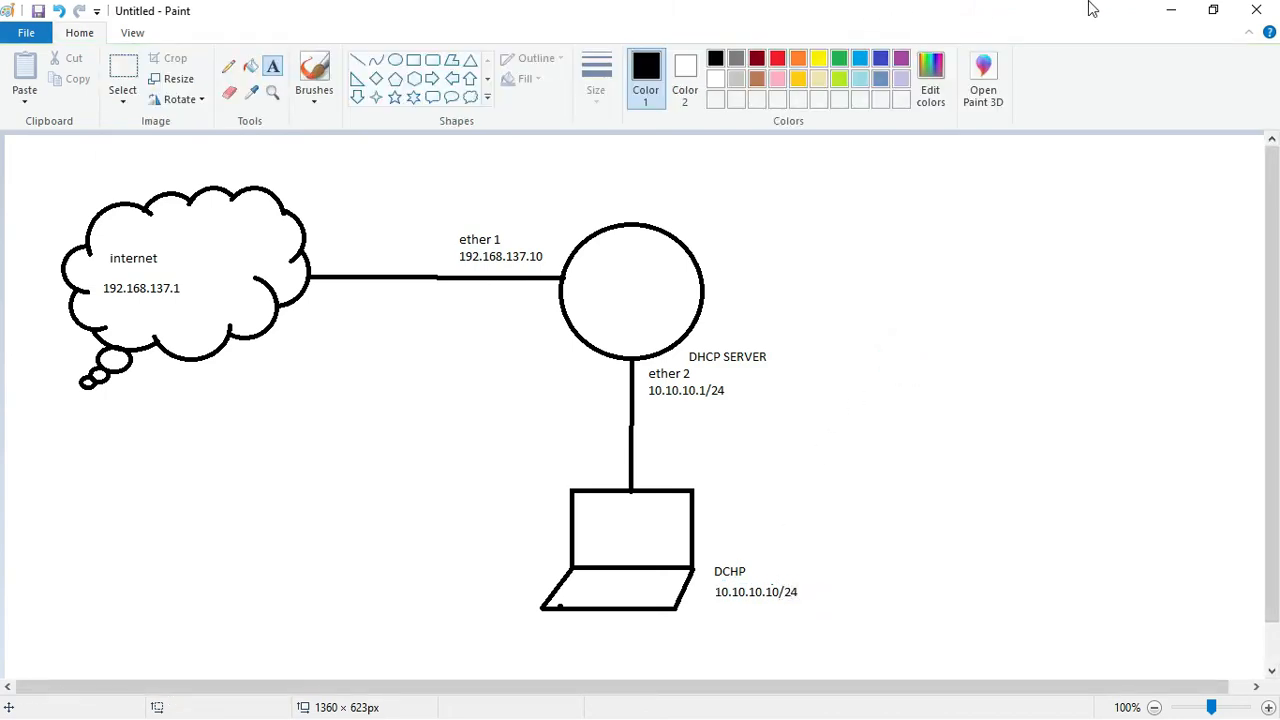
# Switch to the client virtual machine, accept its static IPv4 settings and close the Local Area Connection properties
pyautogui.hotkey('alt', 'Tab')
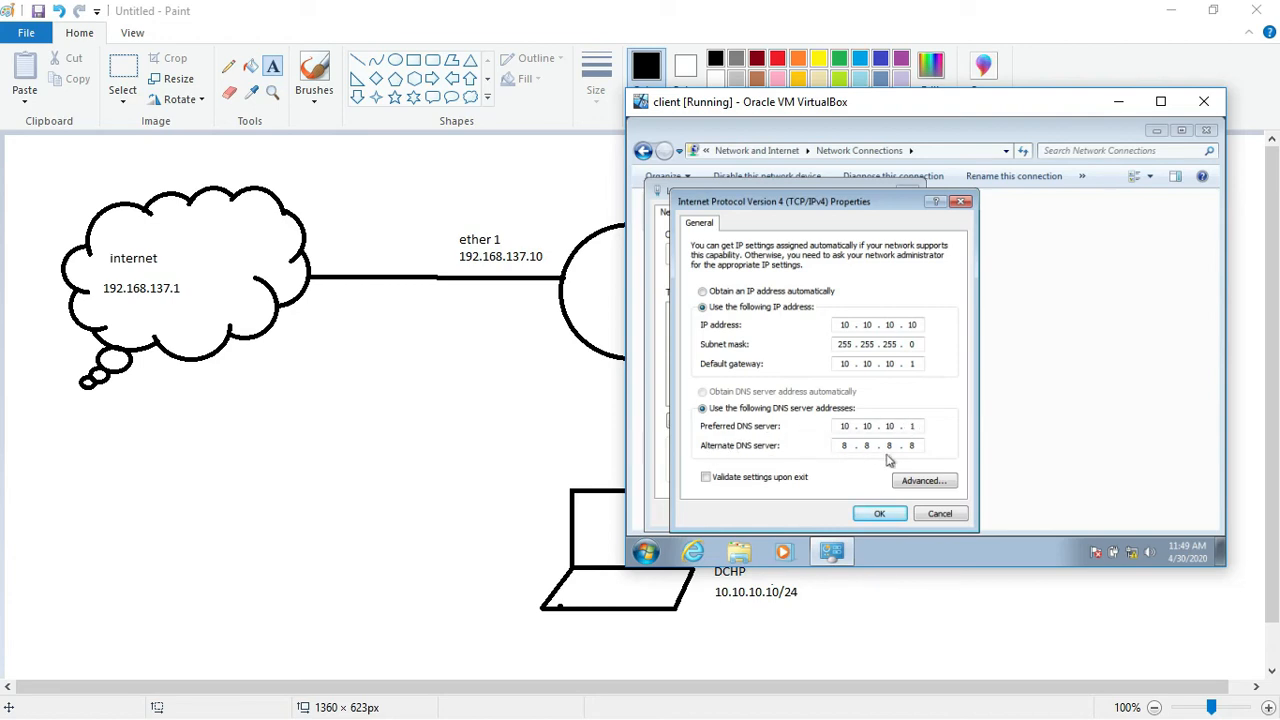
pyautogui.click(881, 511)
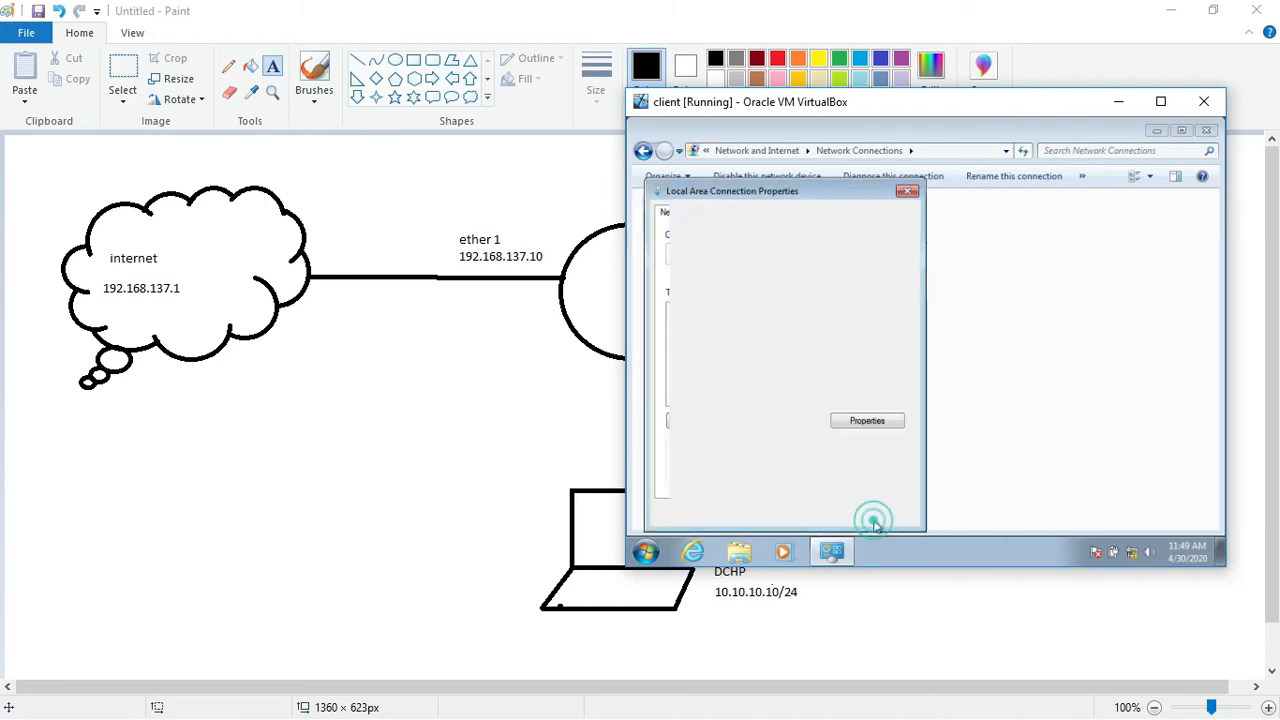
pyautogui.click(836, 512)
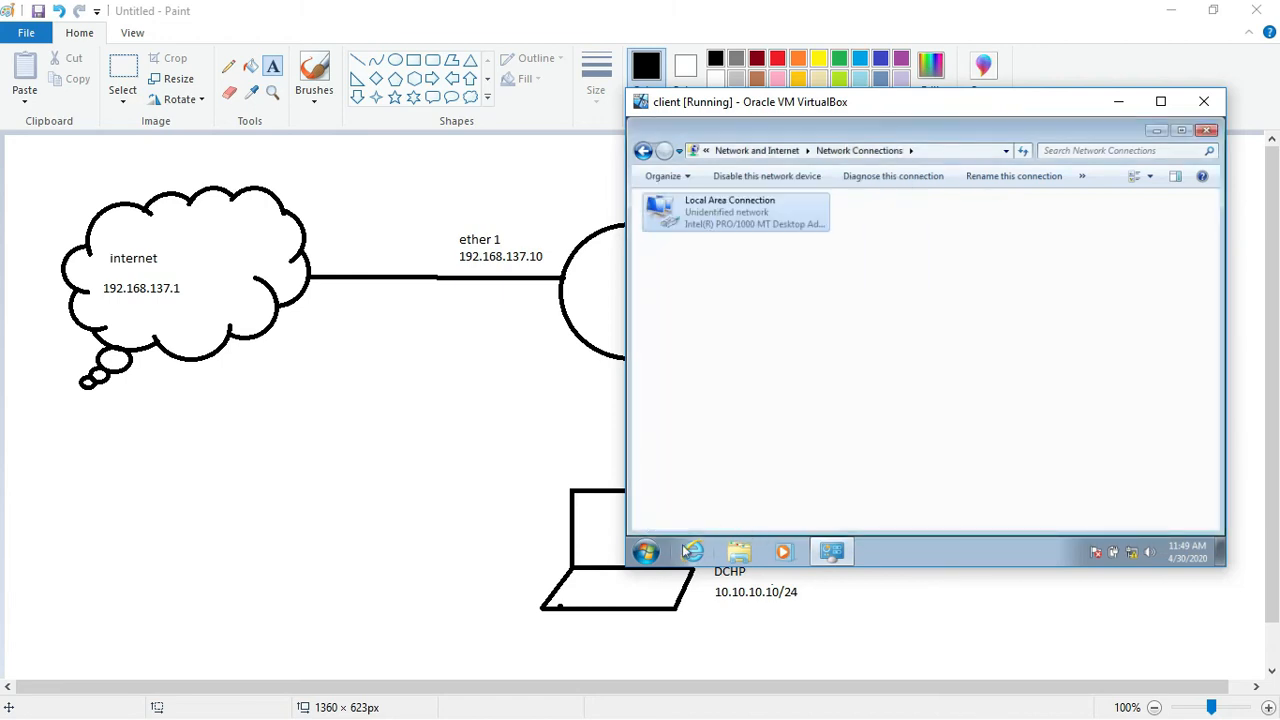
# Open a Command Prompt on the Windows 7 client and ping 10.10.10.1
pyautogui.click(646, 552)
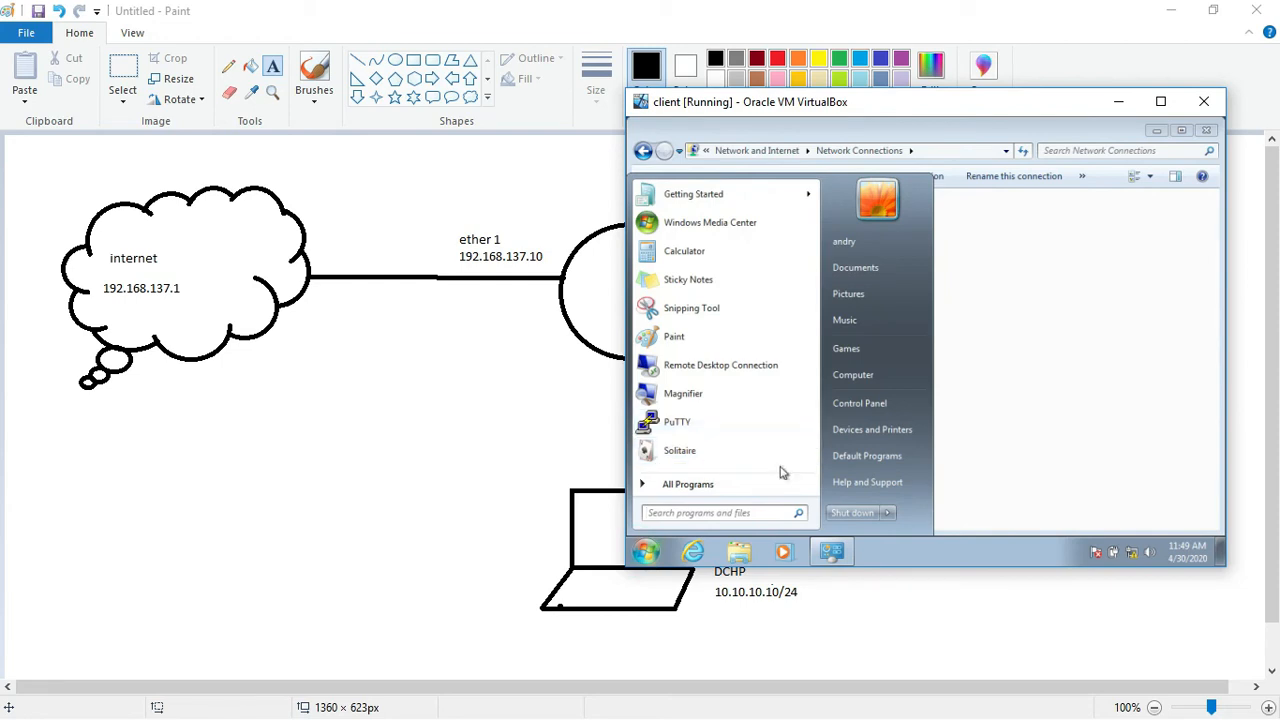
pyautogui.press('super+r')
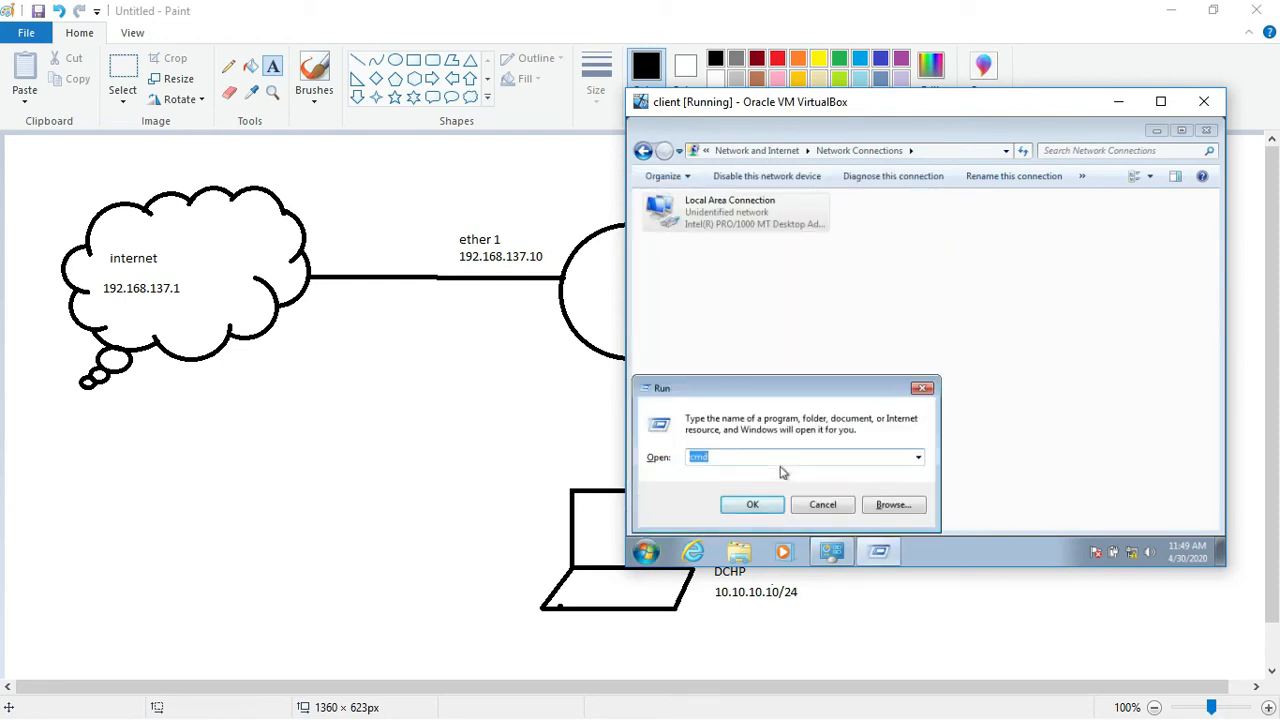
pyautogui.press('Return')
pyautogui.write('ping 10.10.10.1')
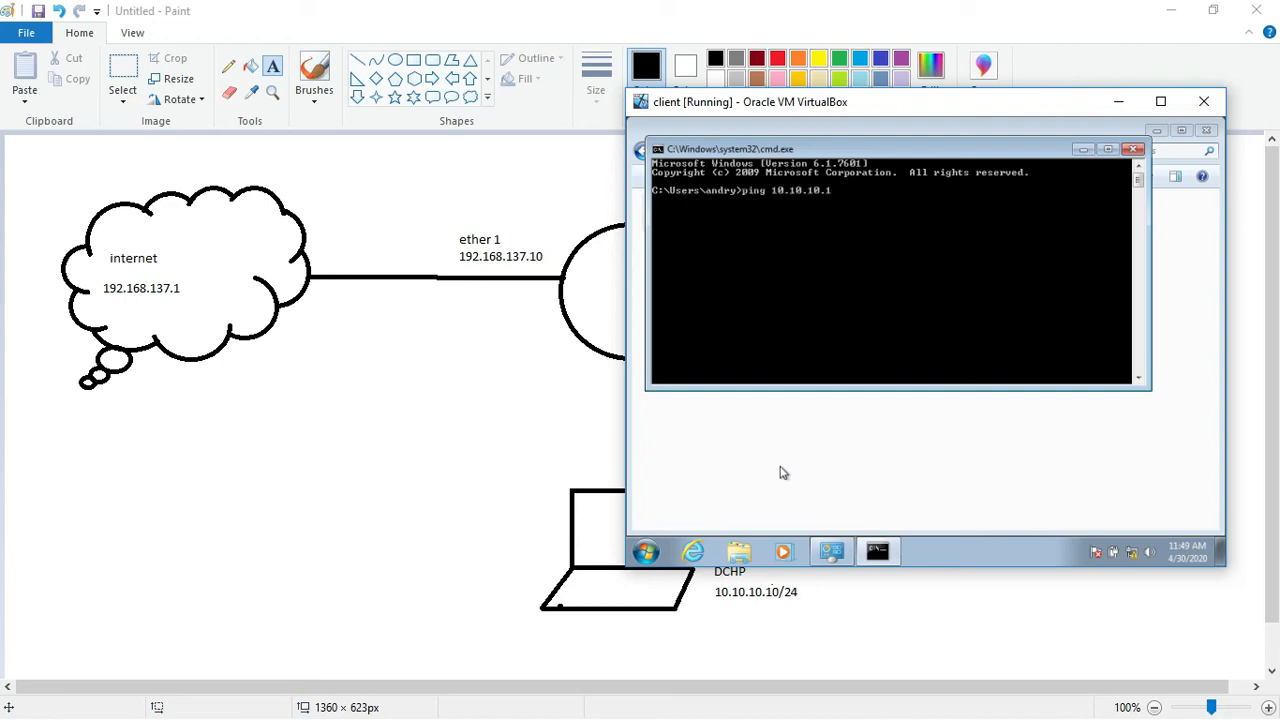
pyautogui.press('Return')
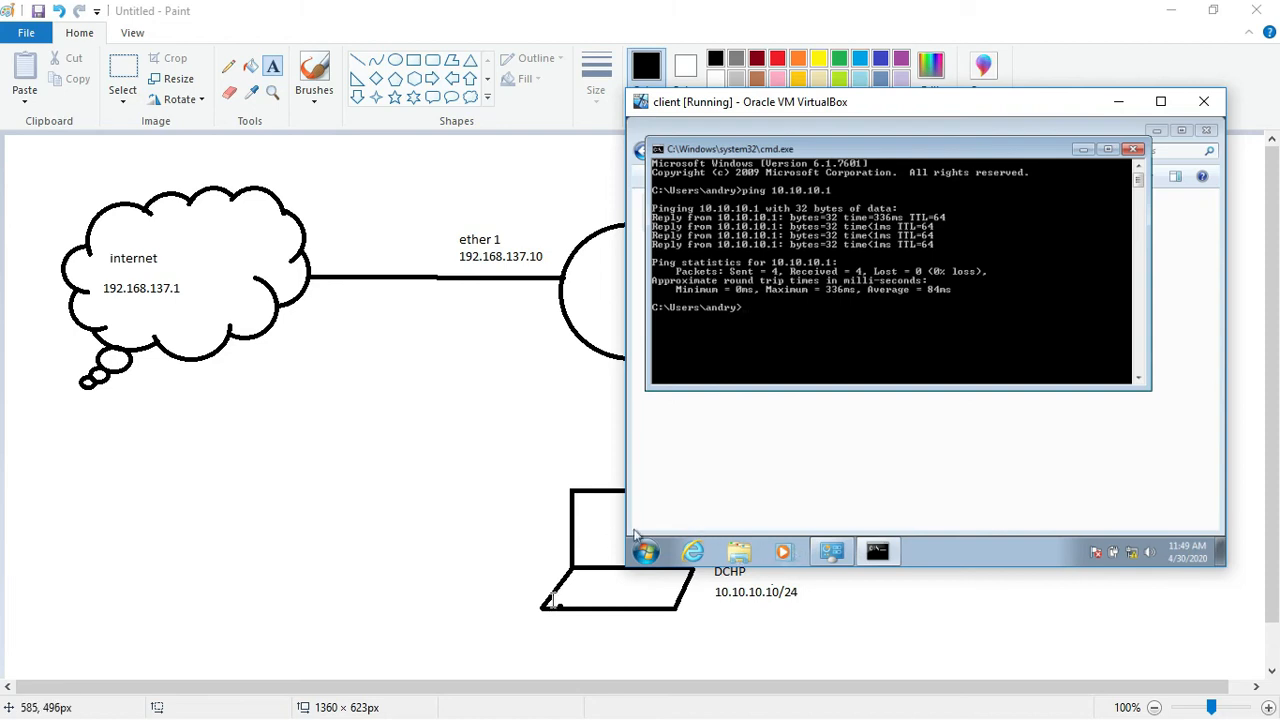
# Minimise Paint and the client virtual machine, and bring up the mikrotik virtual machine's console
pyautogui.hotkey('alt', 'Tab')
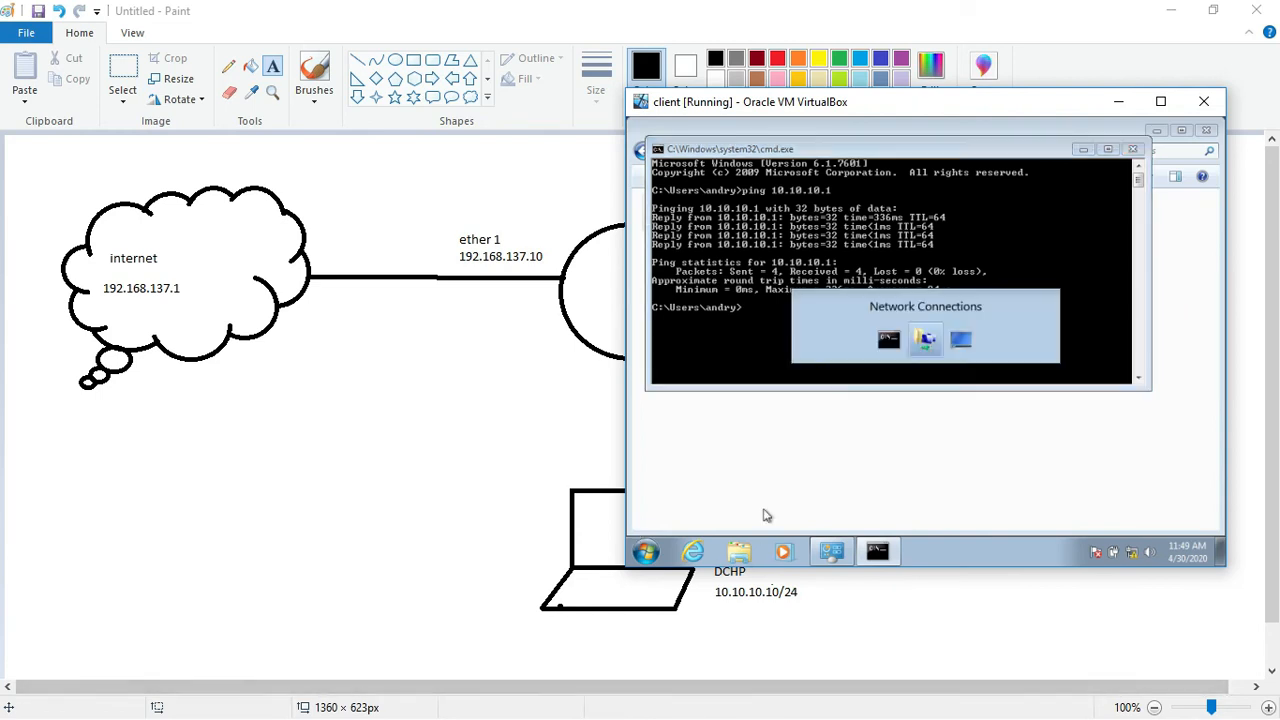
pyautogui.click(1247, 357)
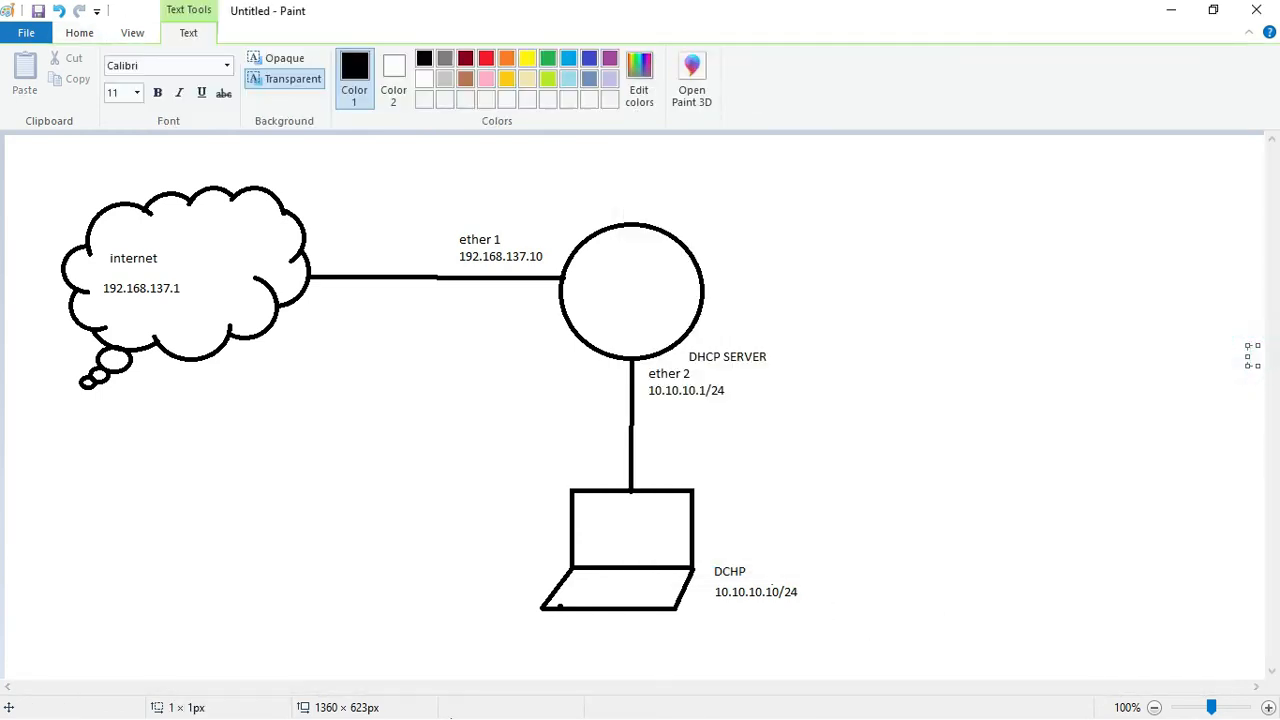
pyautogui.click(1171, 10)
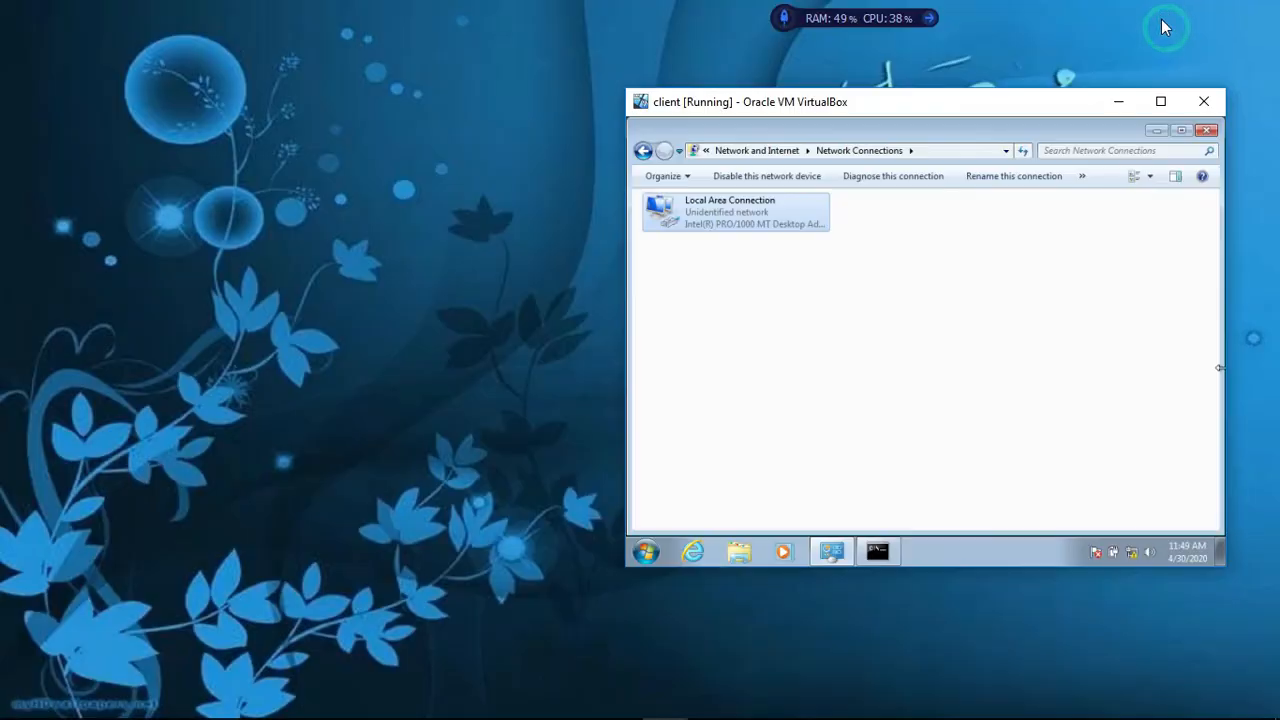
pyautogui.click(1116, 104)
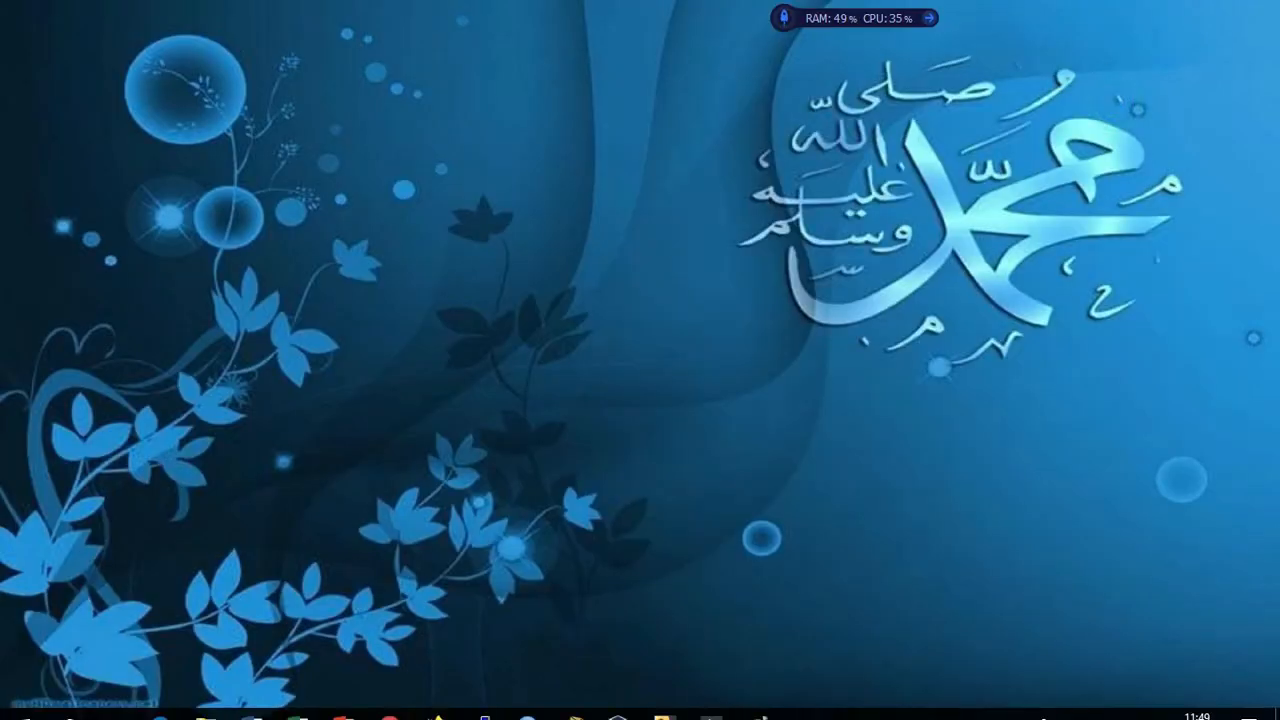
pyautogui.moveTo(652, 708)
pyautogui.click(630, 602)
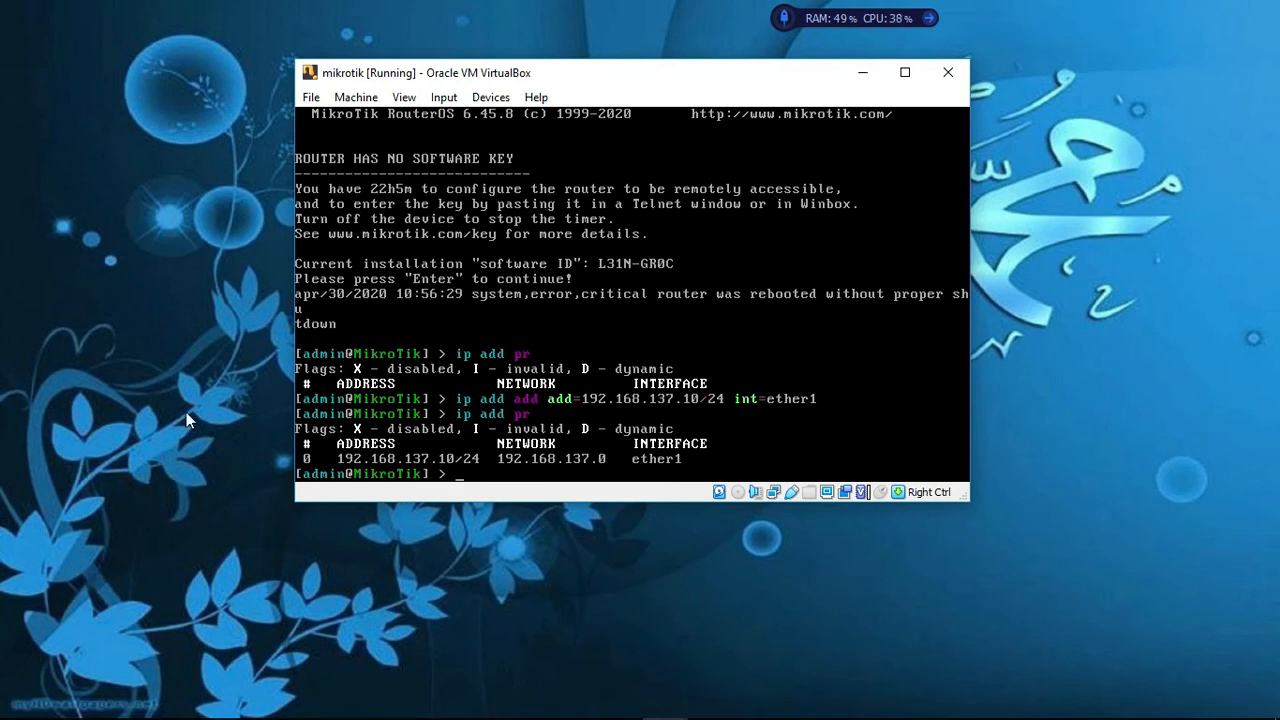
# Ping 10.10.10.1 and the client address 10.10.10.10 from the MikroTik console, stopping each ping after several replies
pyautogui.write('po')
pyautogui.press('BackSpace')
pyautogui.write('ing 10.10.10.1')
pyautogui.press('Return')
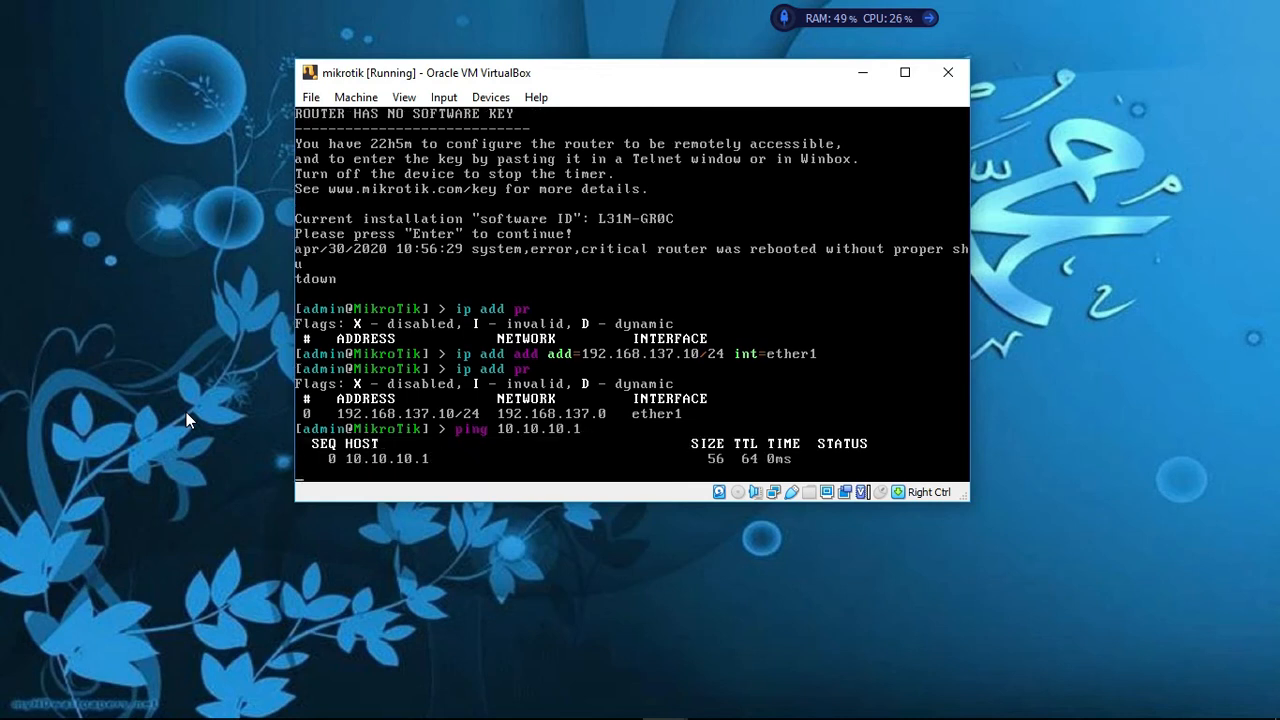
pyautogui.hotkey('ctrl', 'c')
pyautogui.write('ping 10.10.10.10')
pyautogui.press('Return')
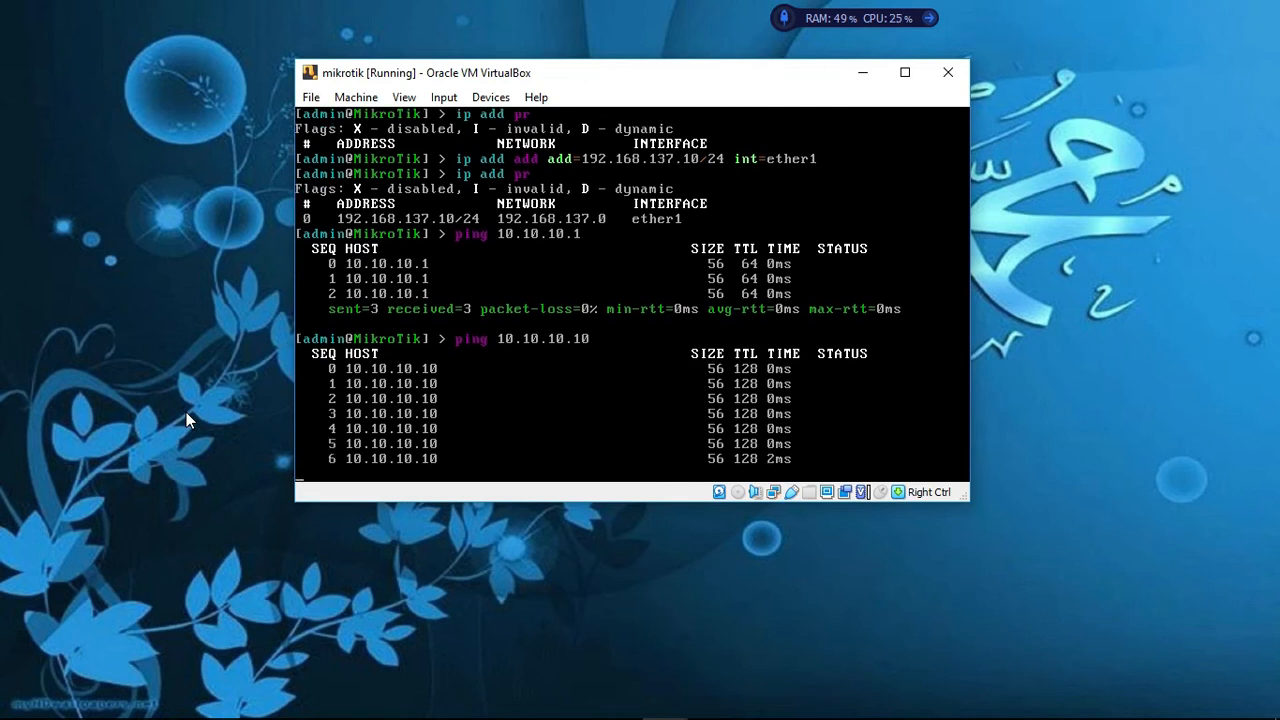
pyautogui.hotkey('ctrl', 'c')
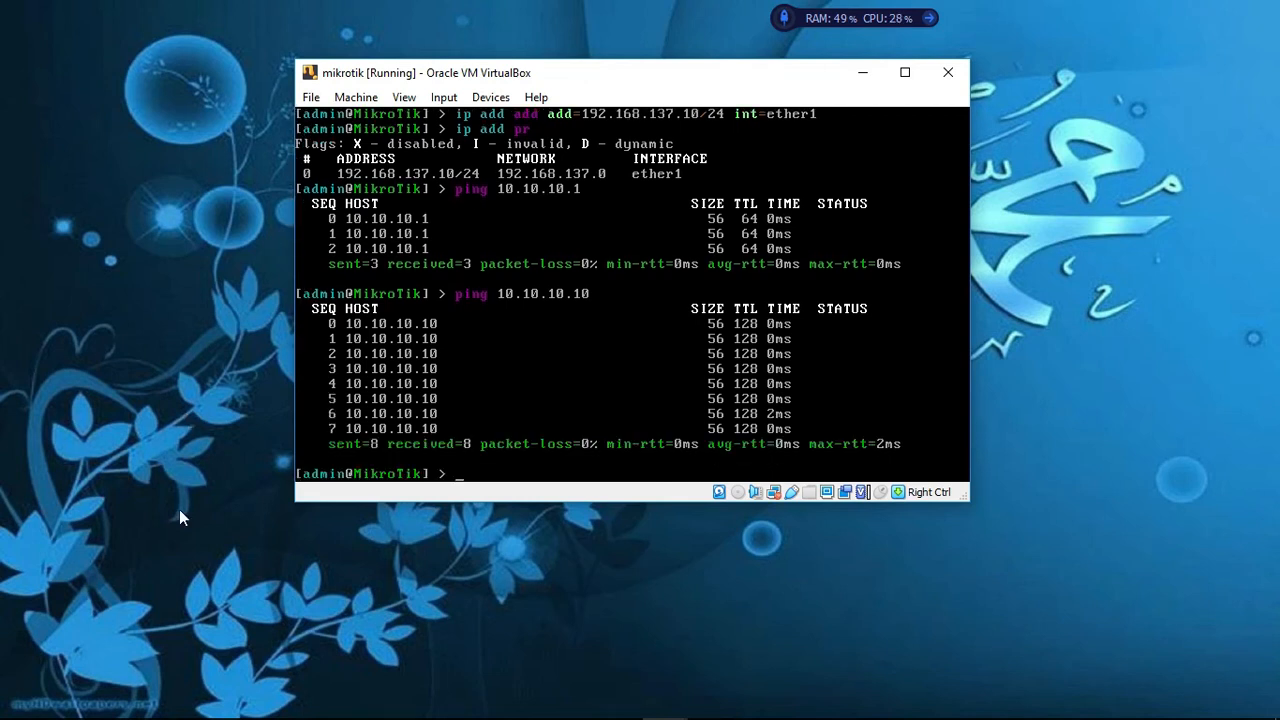
# Return to the client virtual machine and view the Windows Firewall on/off settings for private and public networks
pyautogui.moveTo(272, 717)
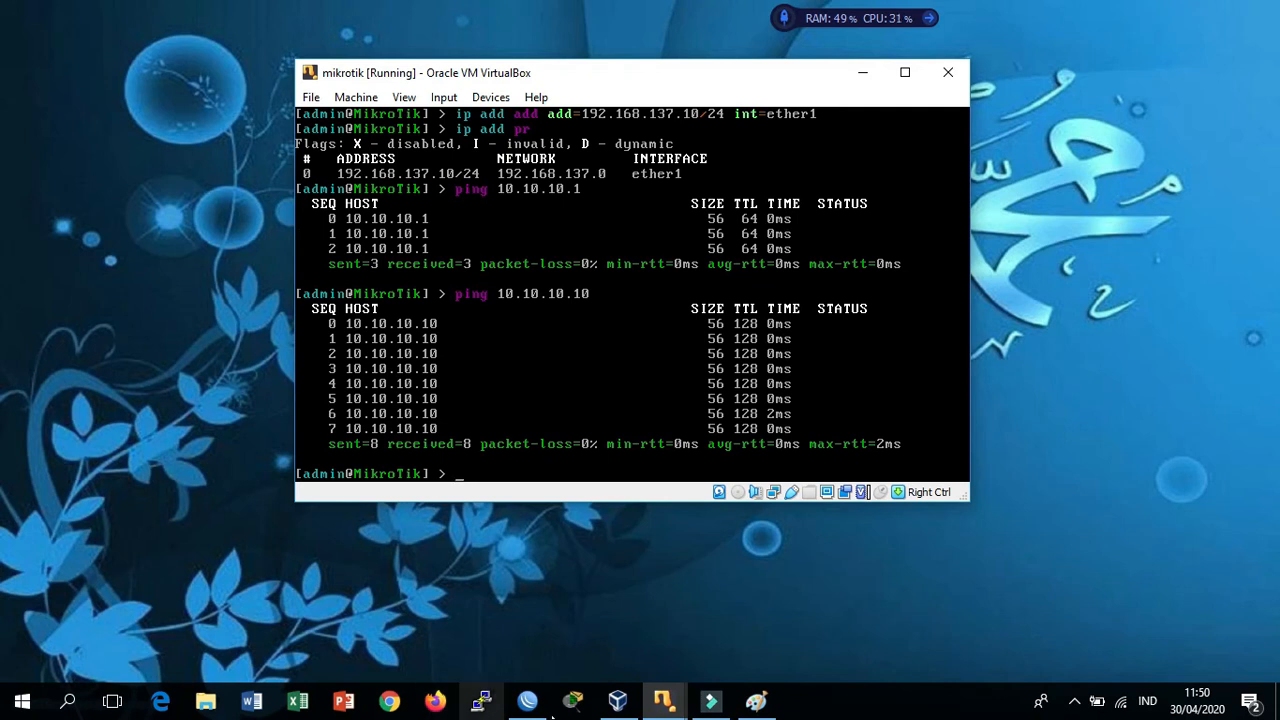
pyautogui.moveTo(483, 702)
pyautogui.click(709, 643)
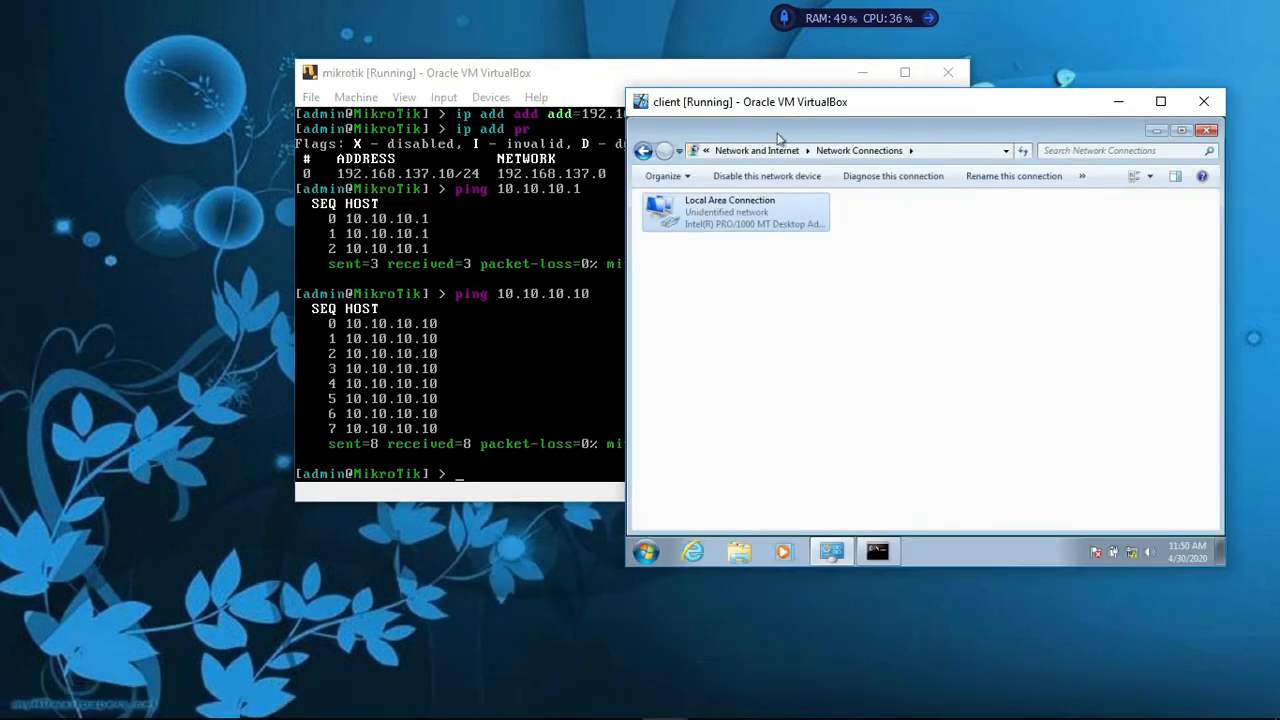
pyautogui.click(644, 151)
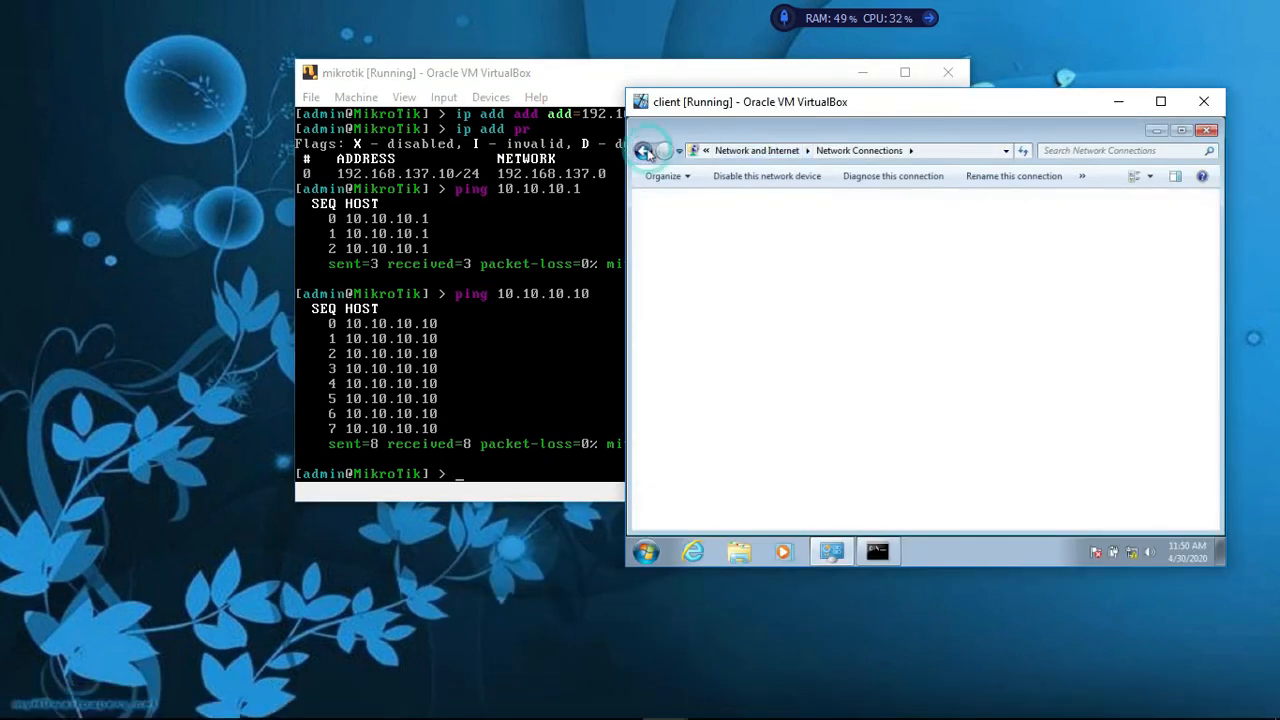
pyautogui.click(644, 151)
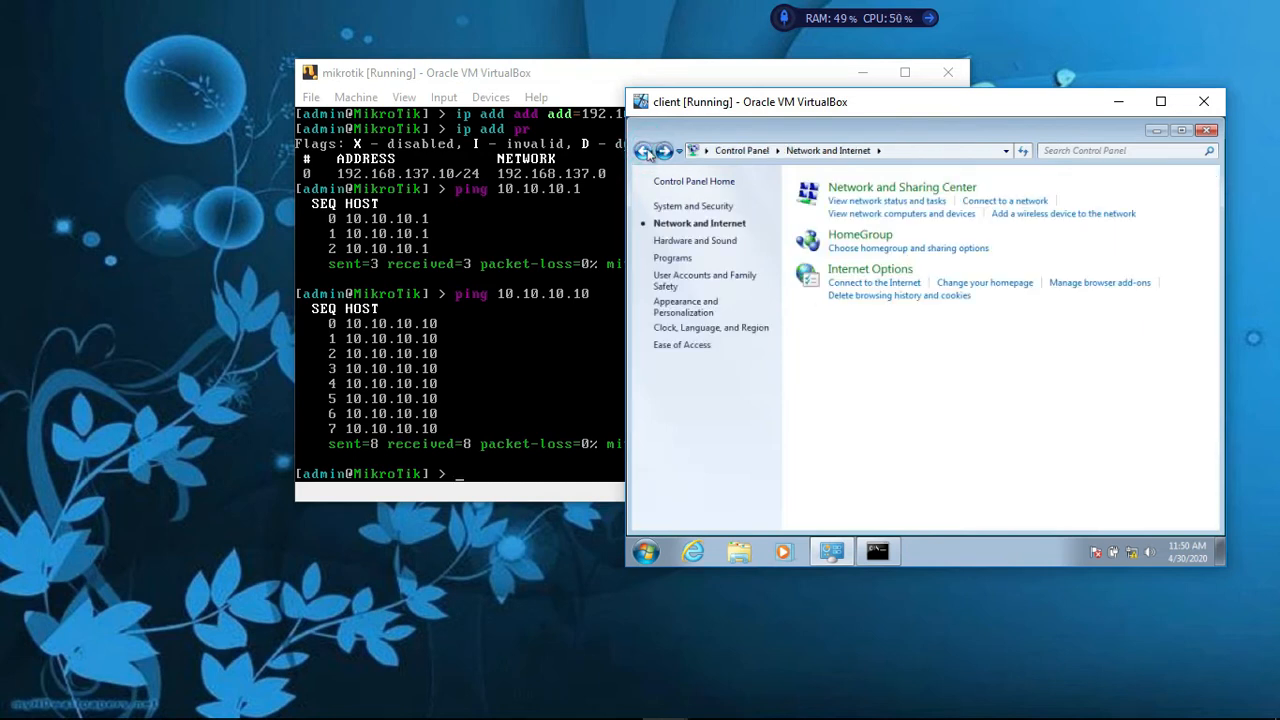
pyautogui.click(645, 151)
pyautogui.click(779, 230)
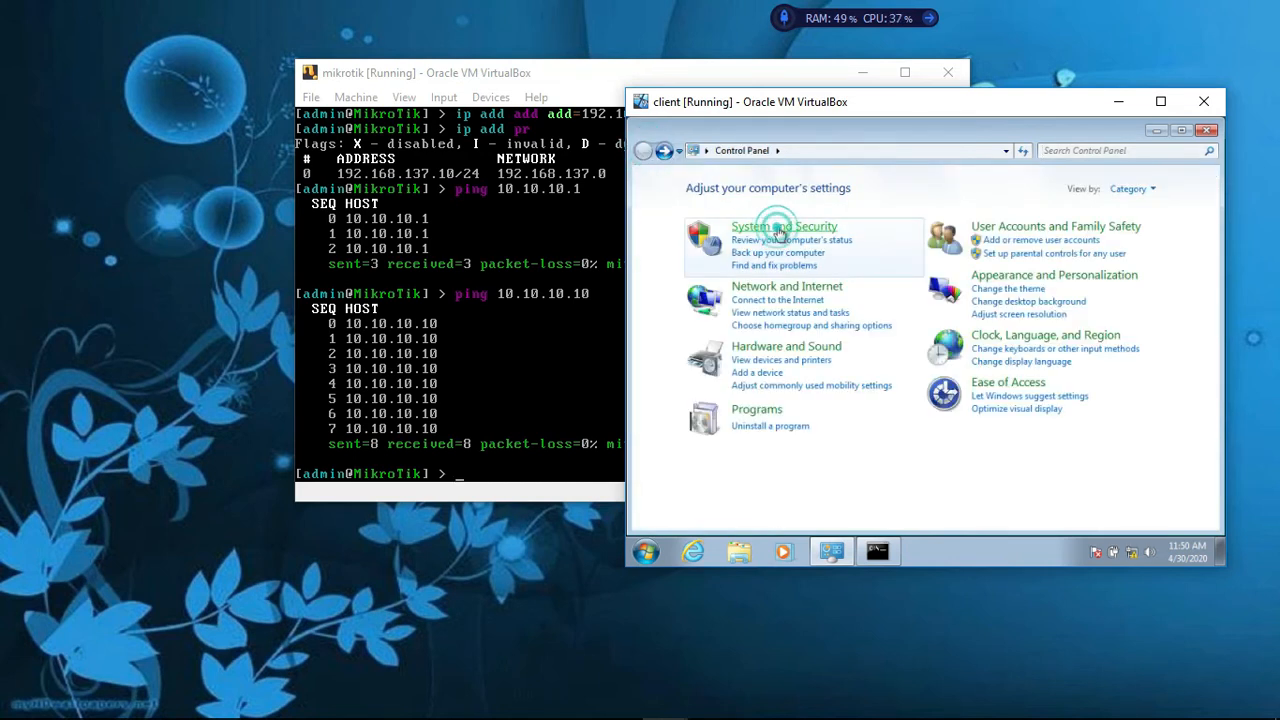
pyautogui.click(870, 256)
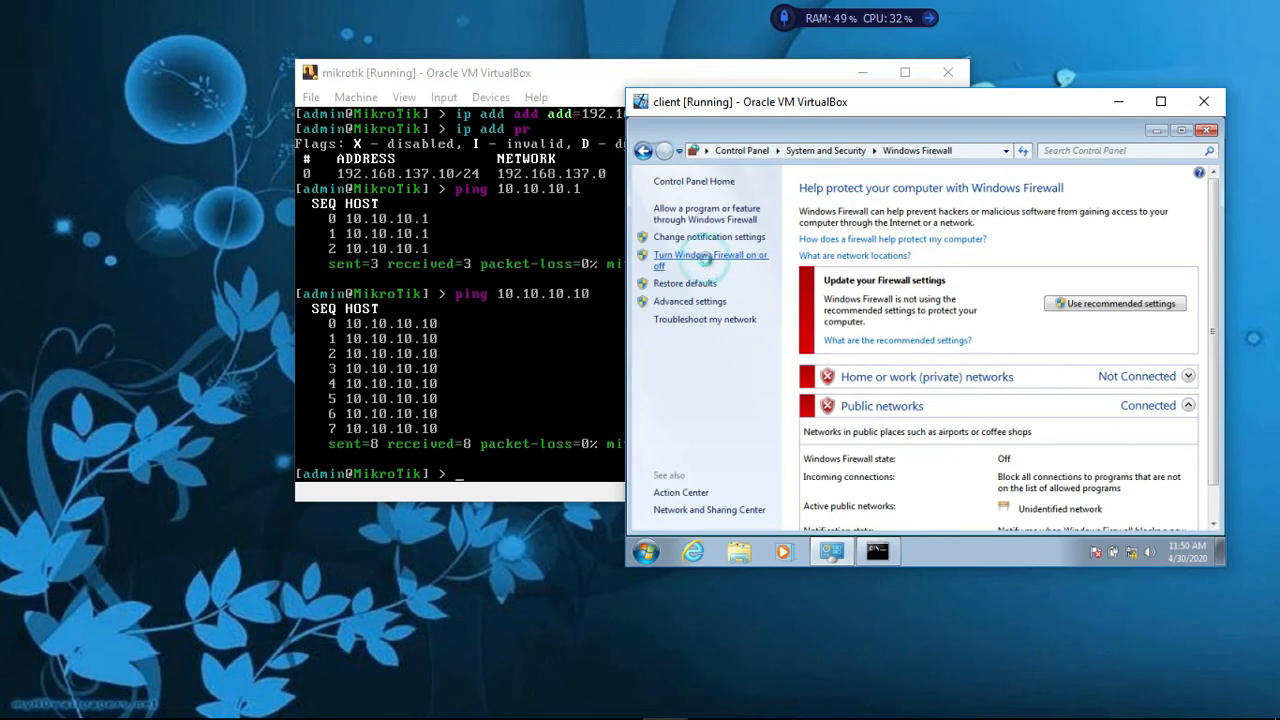
pyautogui.click(709, 262)
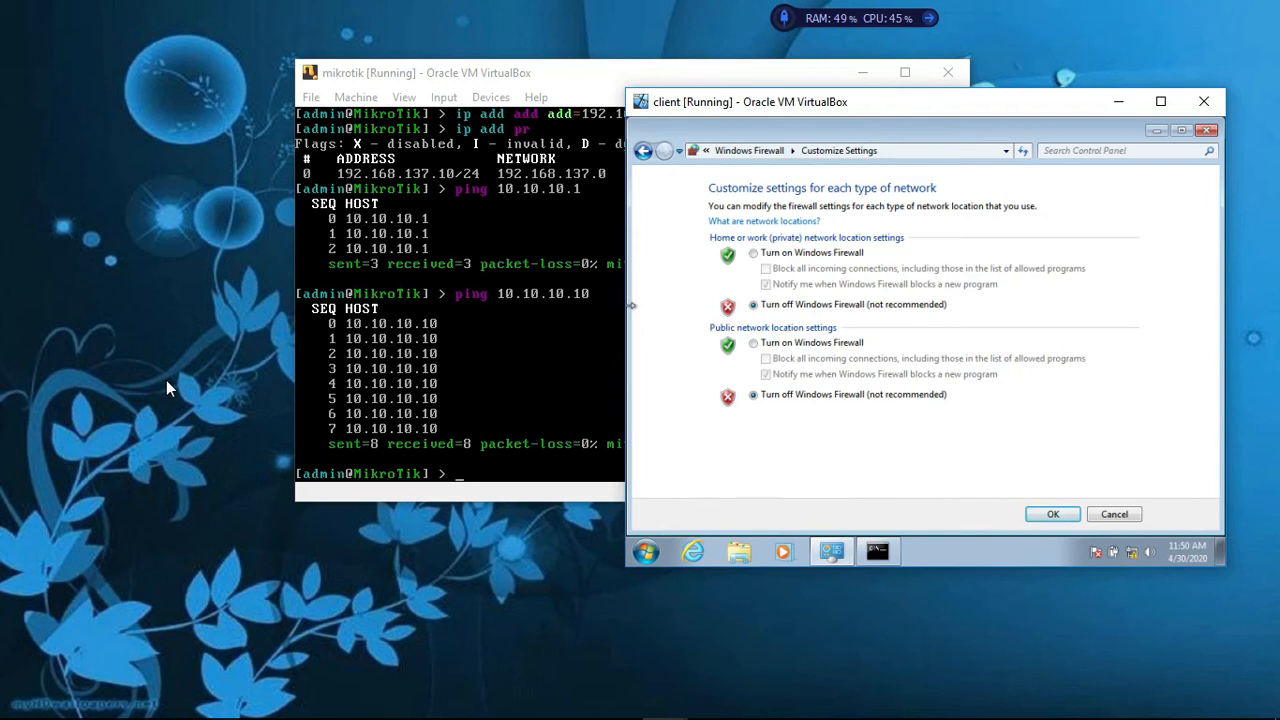
# Close the client's firewall settings window, minimise both virtual machines and switch to WinBox
pyautogui.click(1207, 130)
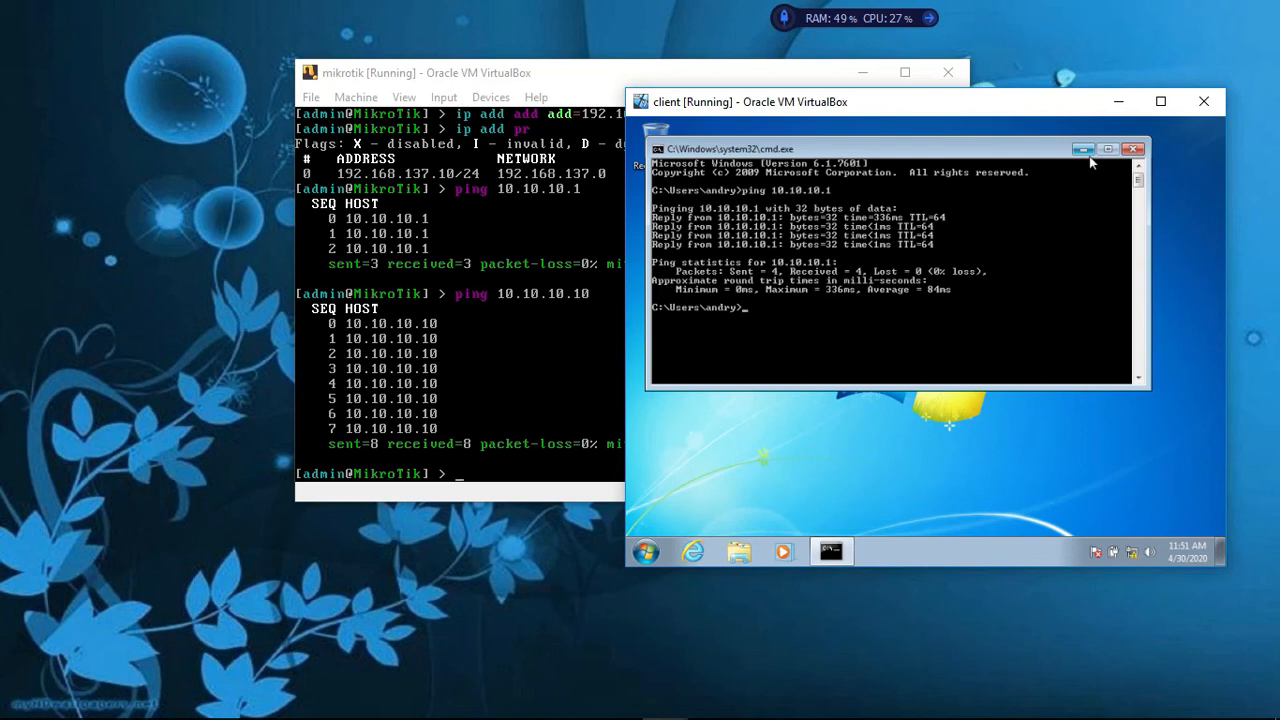
pyautogui.click(1118, 102)
pyautogui.click(880, 77)
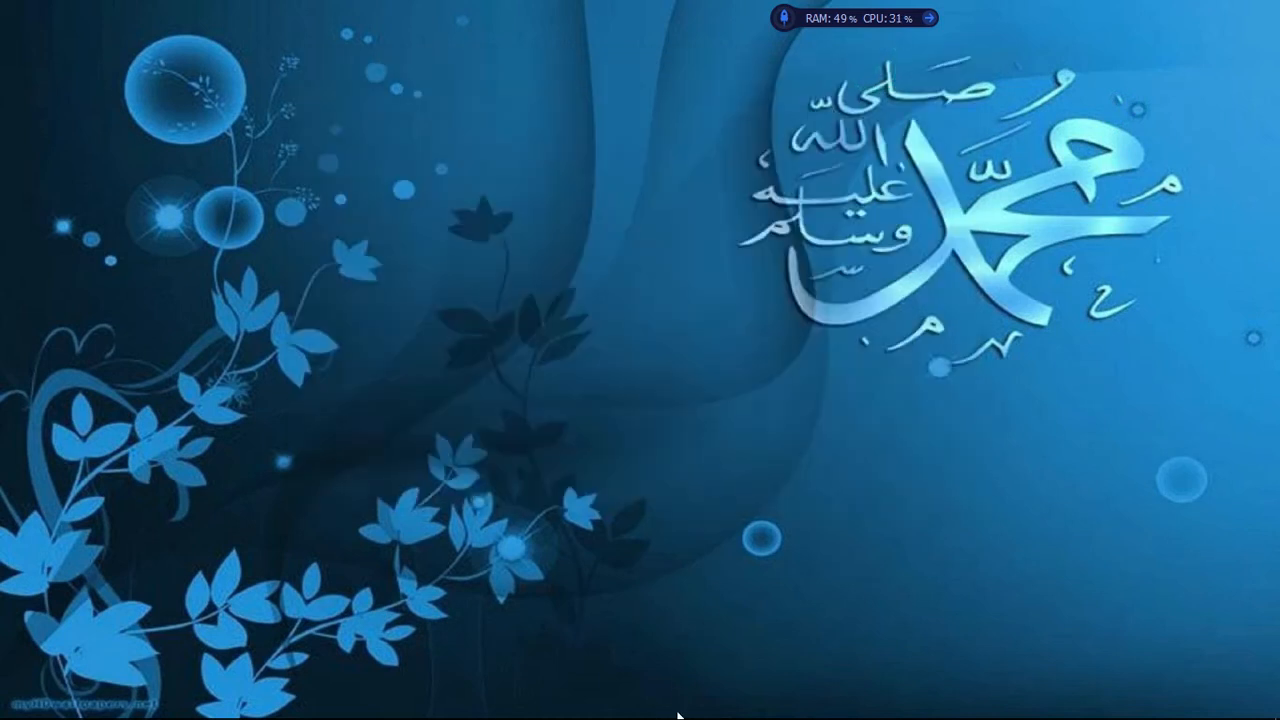
pyautogui.moveTo(650, 692)
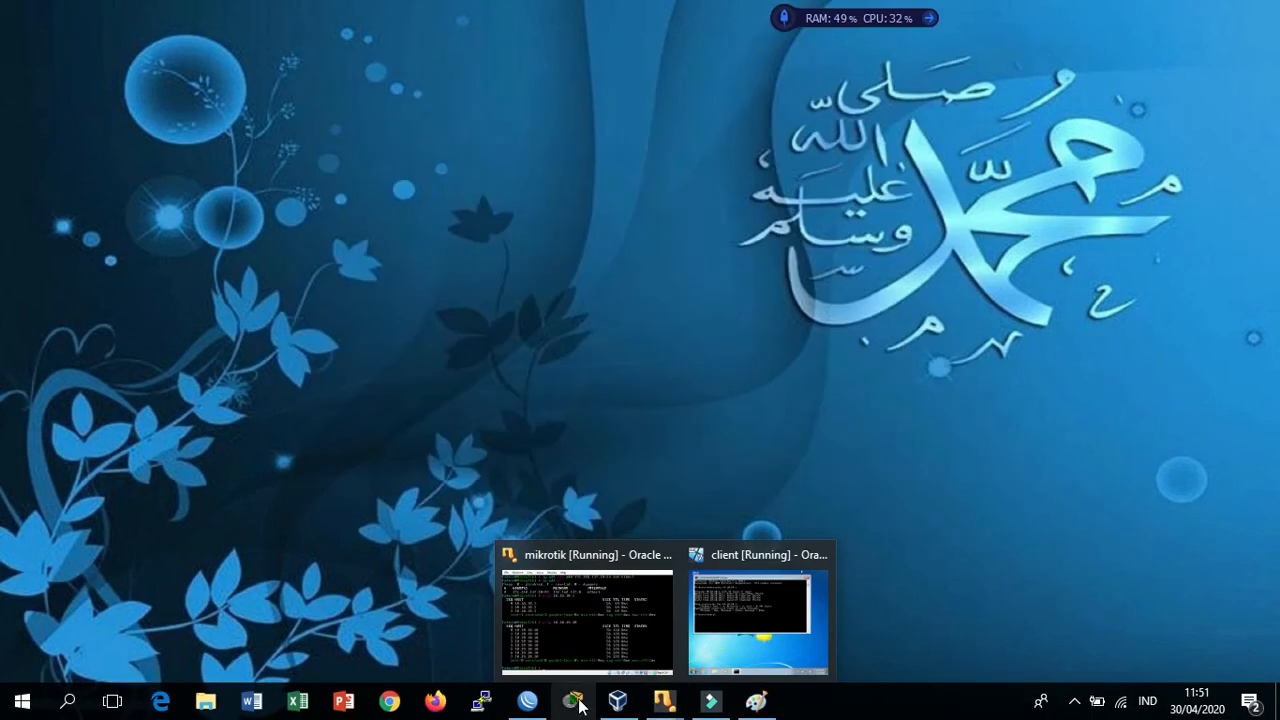
pyautogui.click(527, 700)
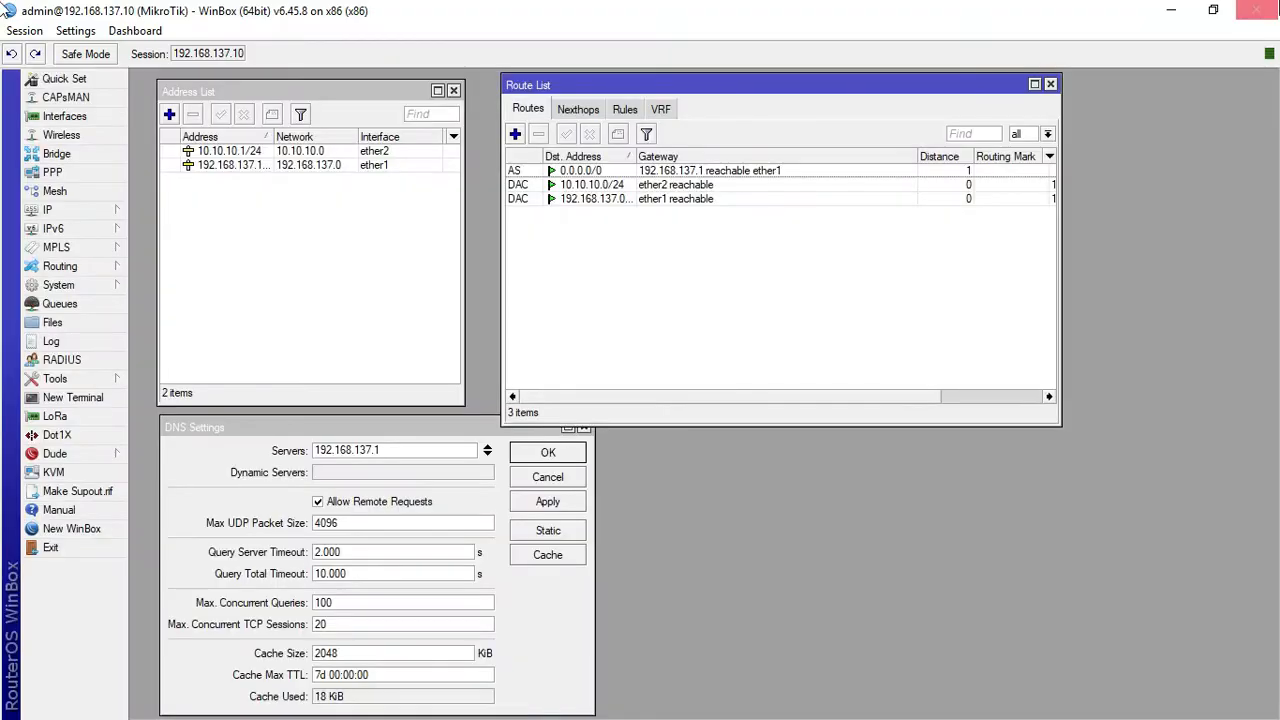
# Open the router's DHCP Server window, start DHCP Setup and choose ether2 as the DHCP server interface
pyautogui.click(70, 212)
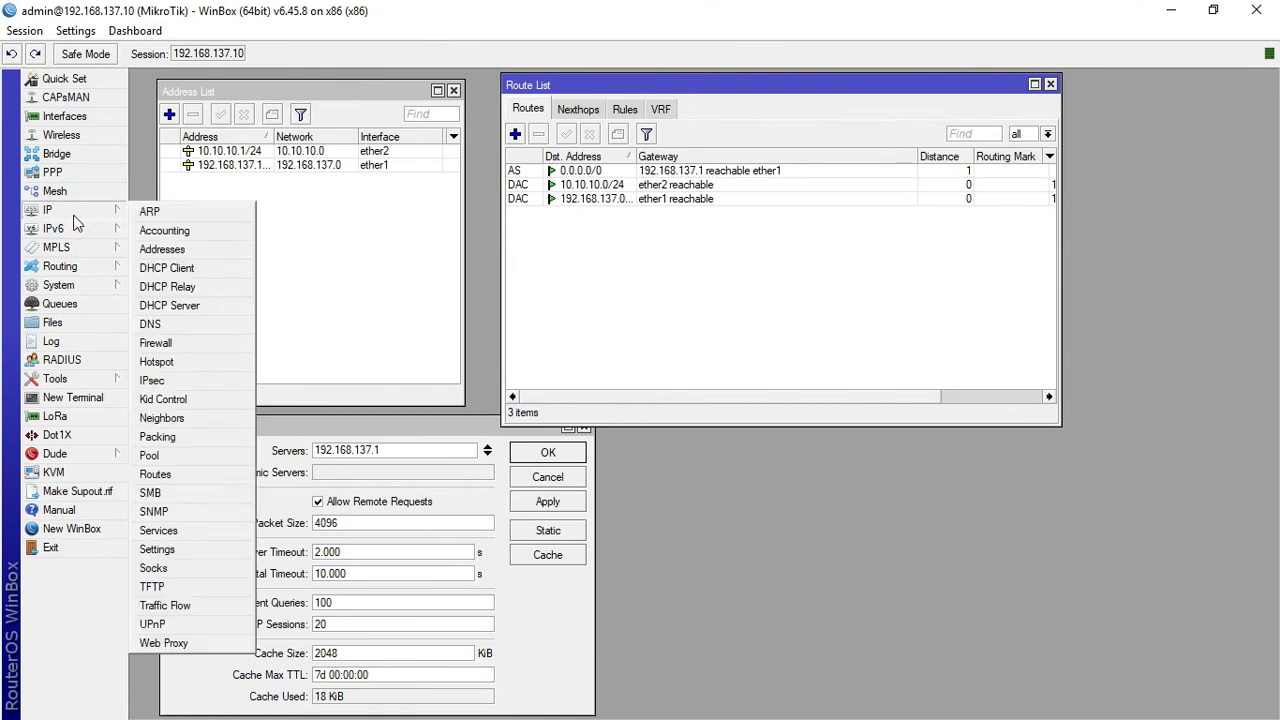
pyautogui.click(196, 311)
pyautogui.moveTo(449, 222); pyautogui.dragTo(493, 170)
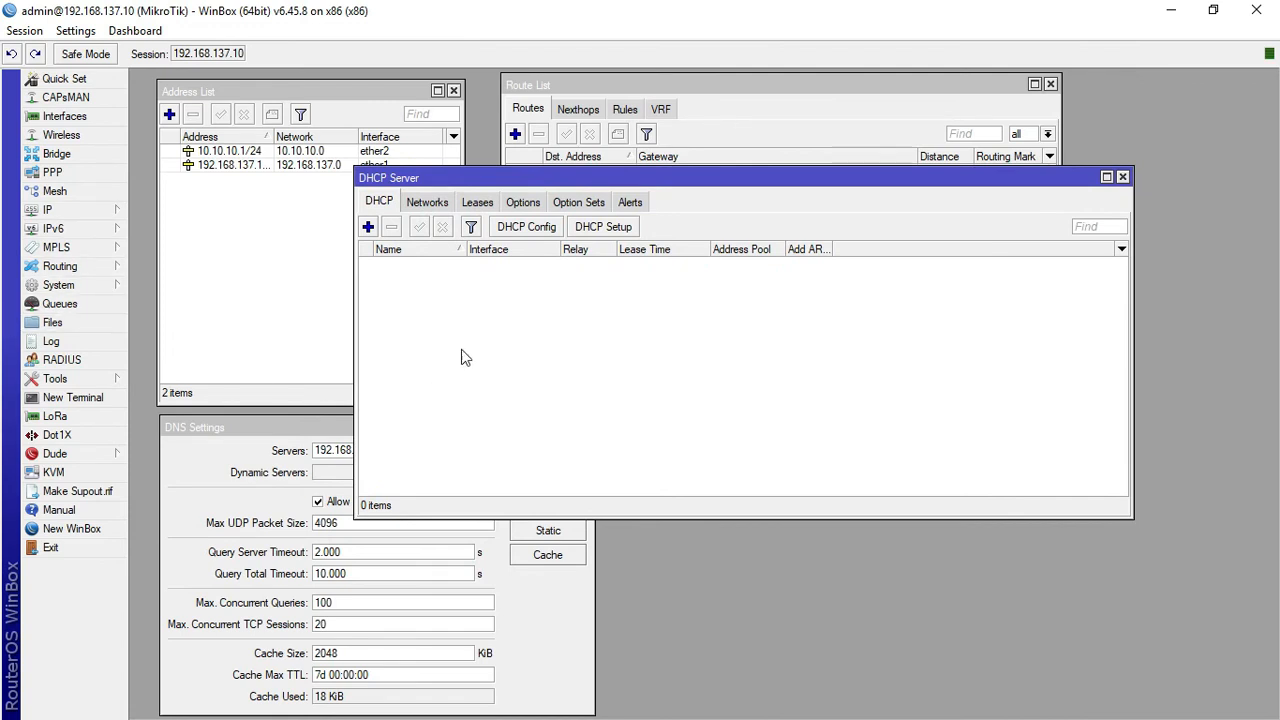
pyautogui.click(607, 228)
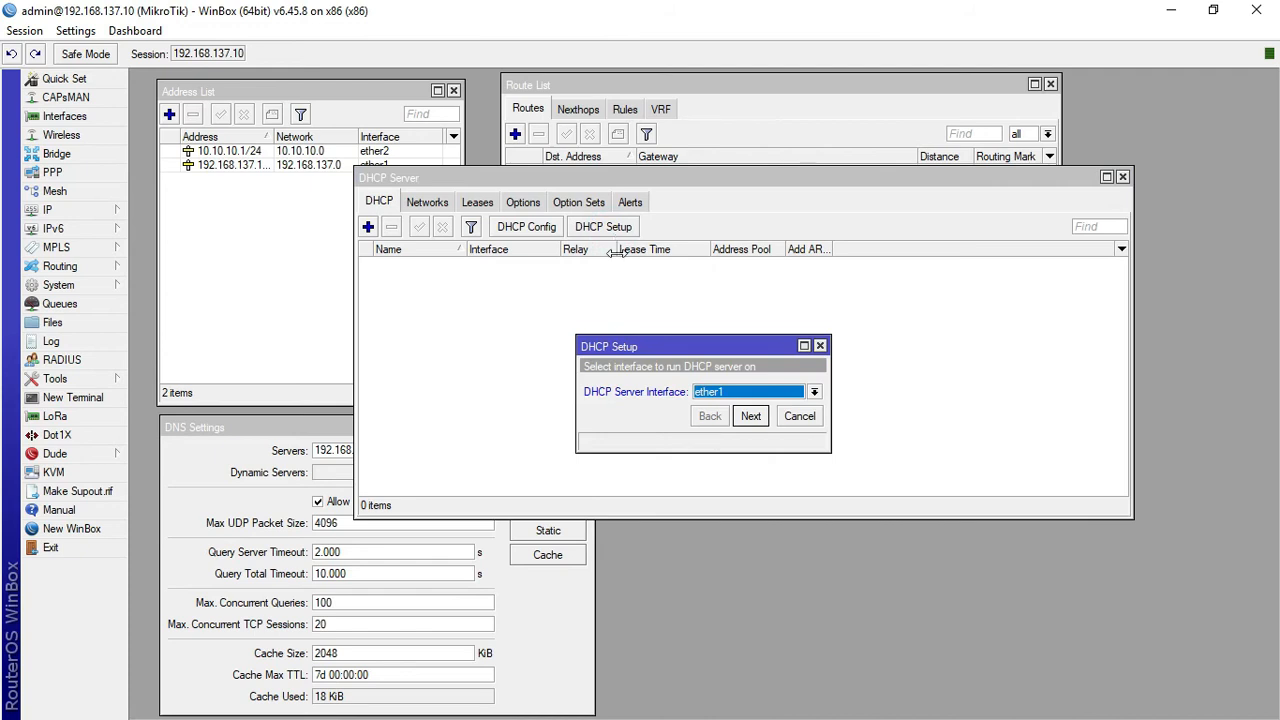
pyautogui.click(735, 393)
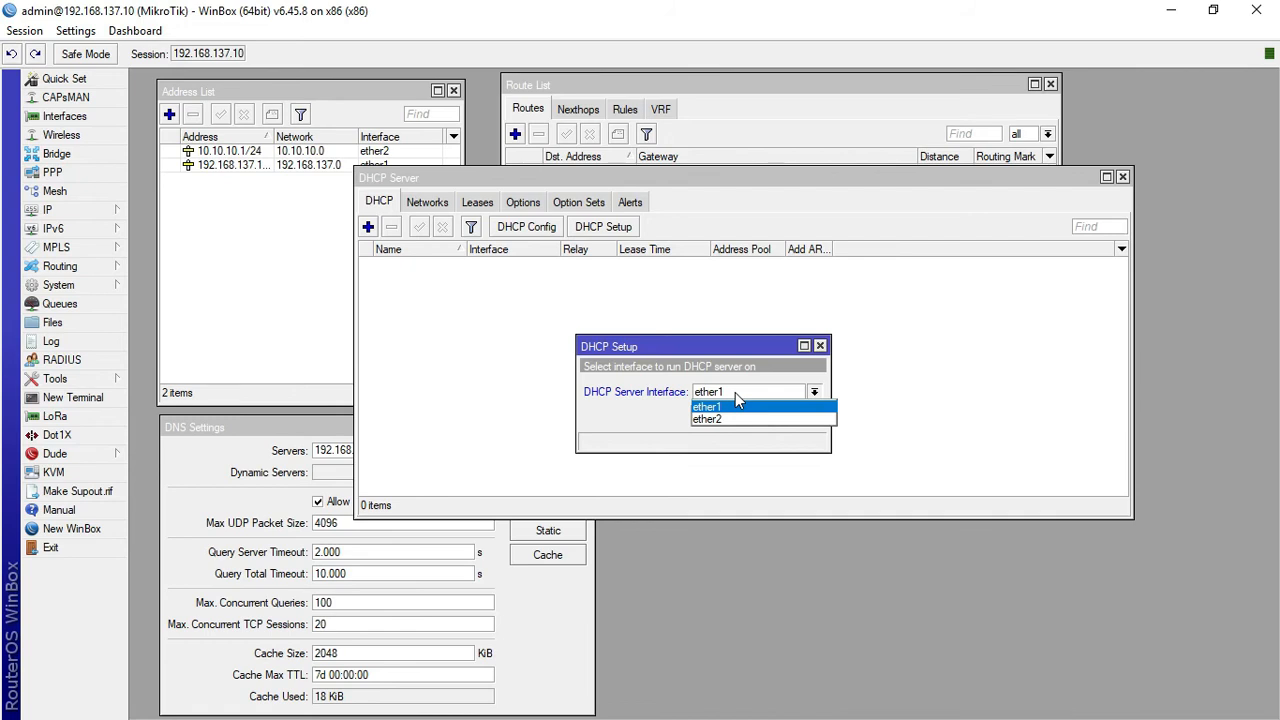
pyautogui.click(737, 419)
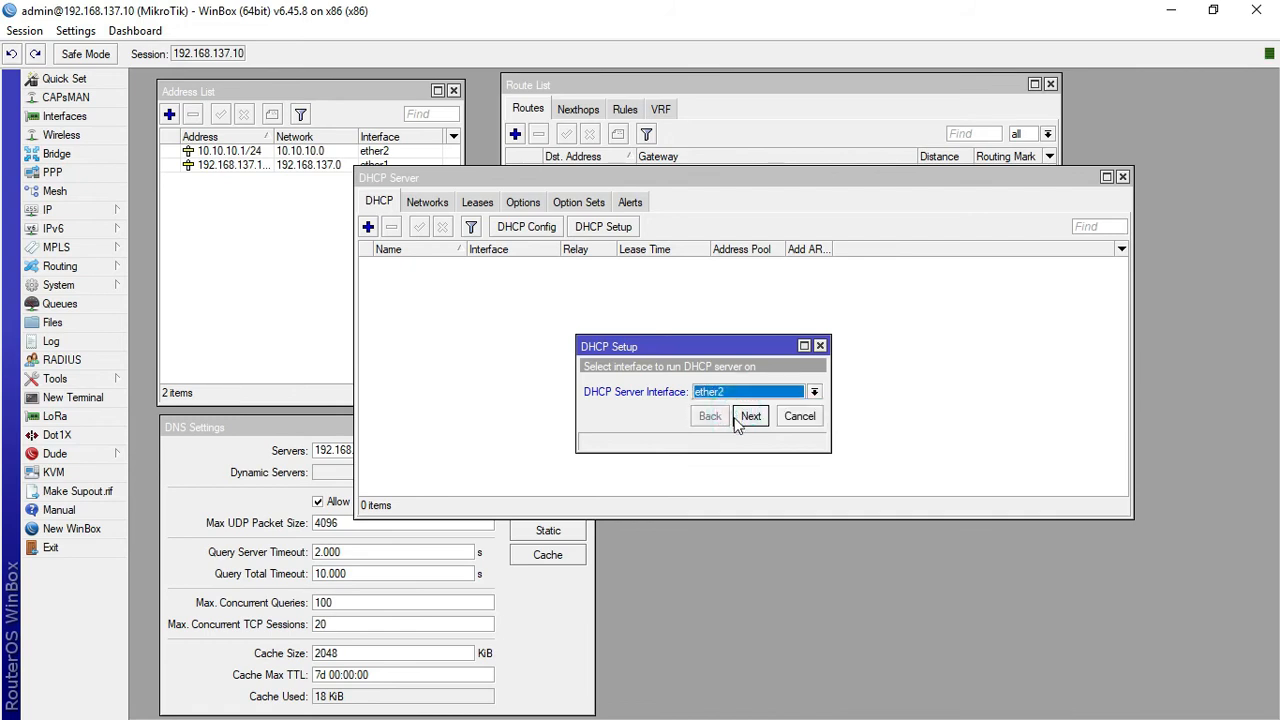
pyautogui.click(751, 418)
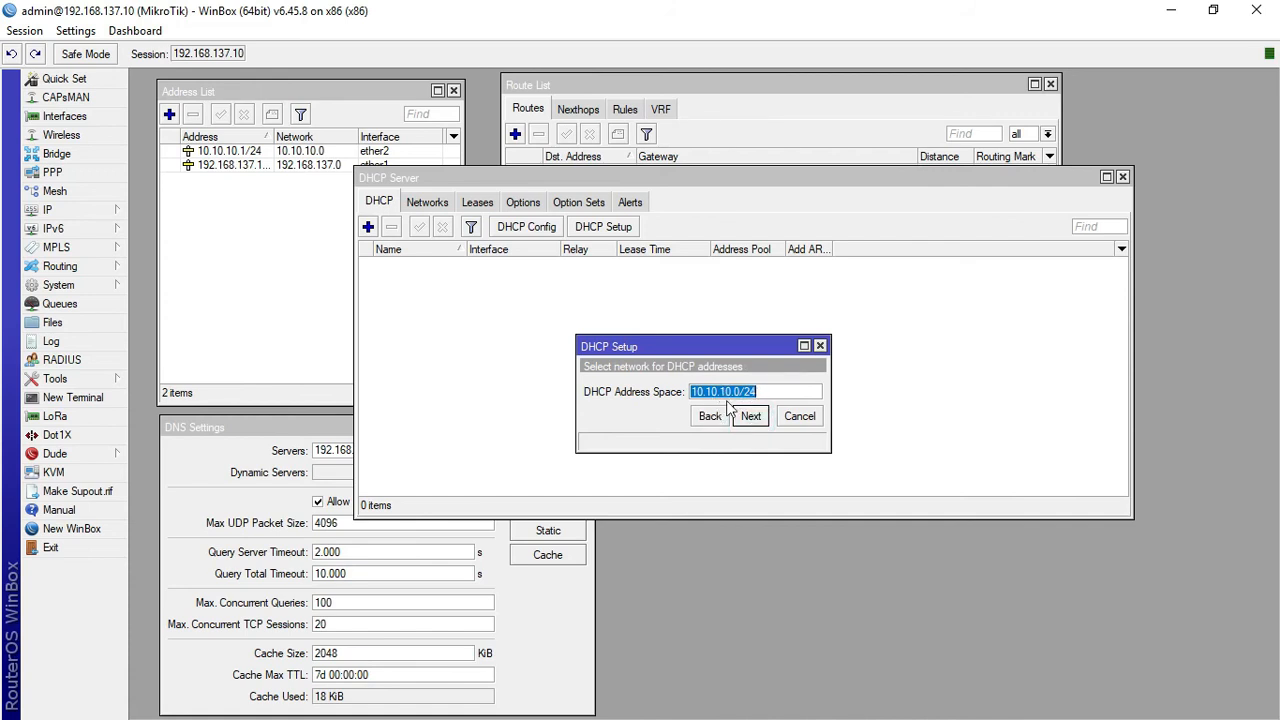
# Accept 10.10.10.0/24 as the DHCP address space and 10.10.10.1 as the gateway for the DHCP network
pyautogui.click(765, 391)
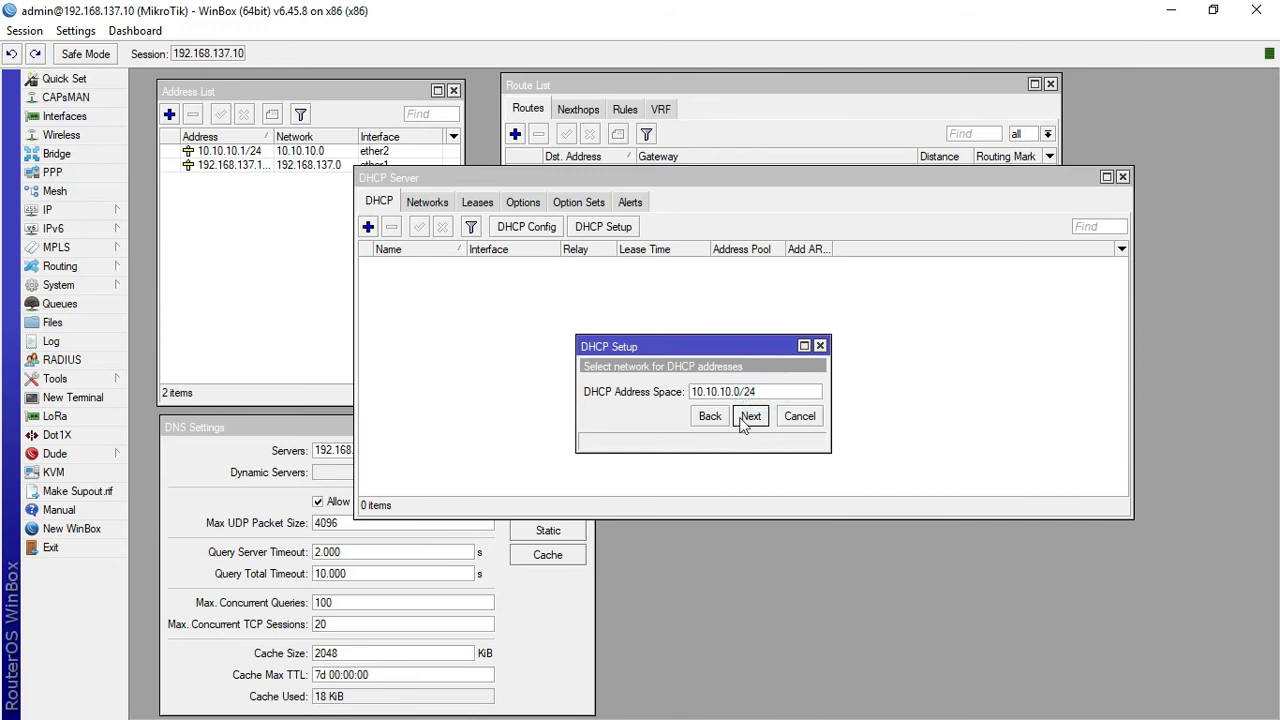
pyautogui.click(747, 419)
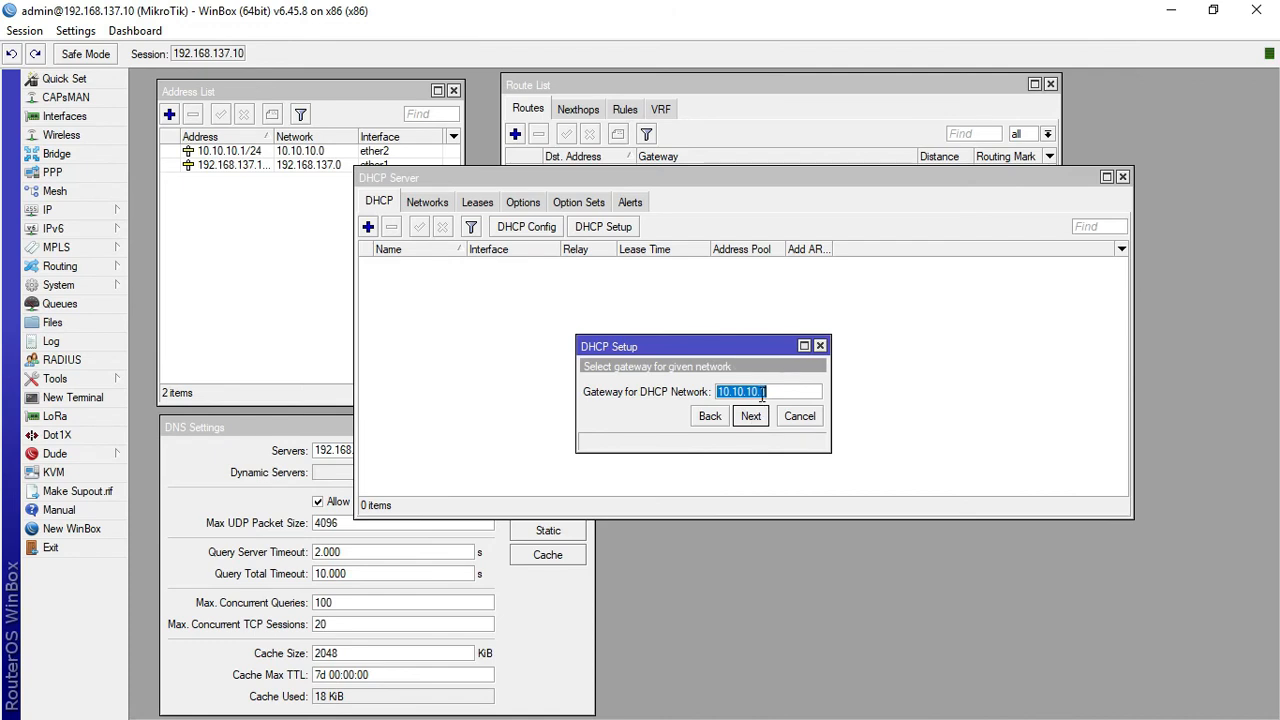
pyautogui.click(760, 418)
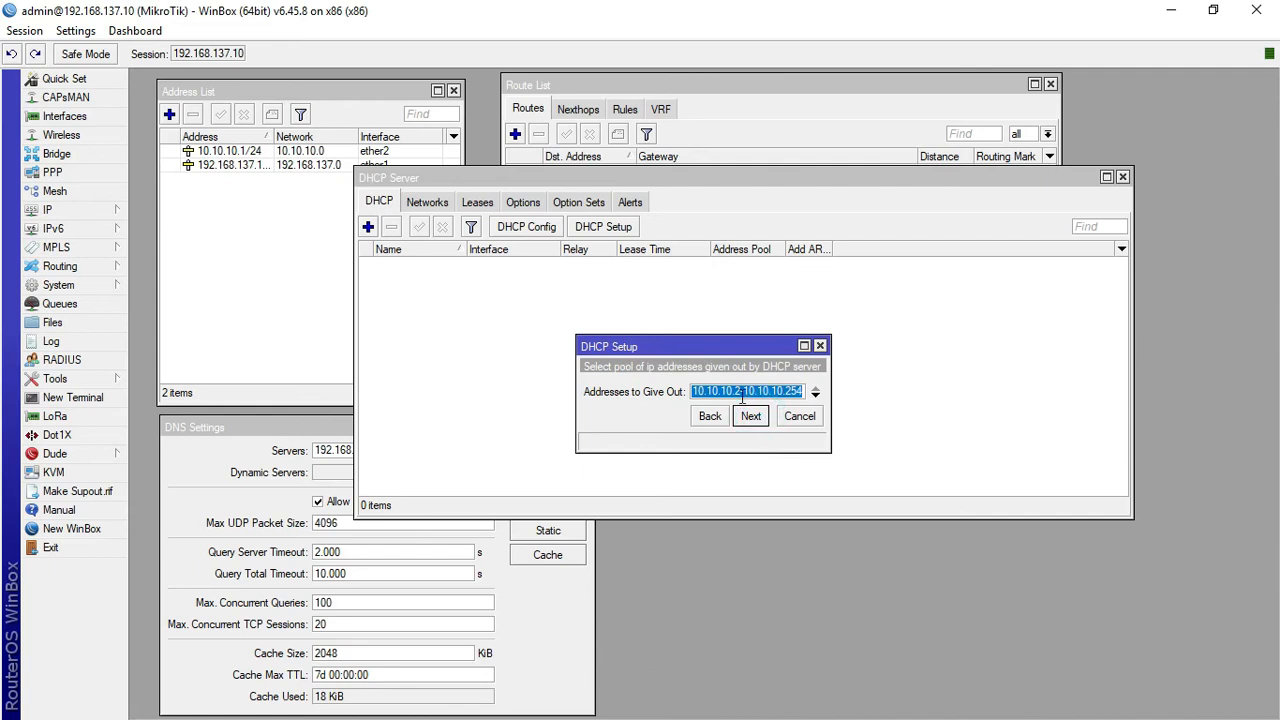
# Set the DHCP pool of addresses to give out to 10.10.10.10-10.10.10.20 and continue the setup
pyautogui.click(741, 392)
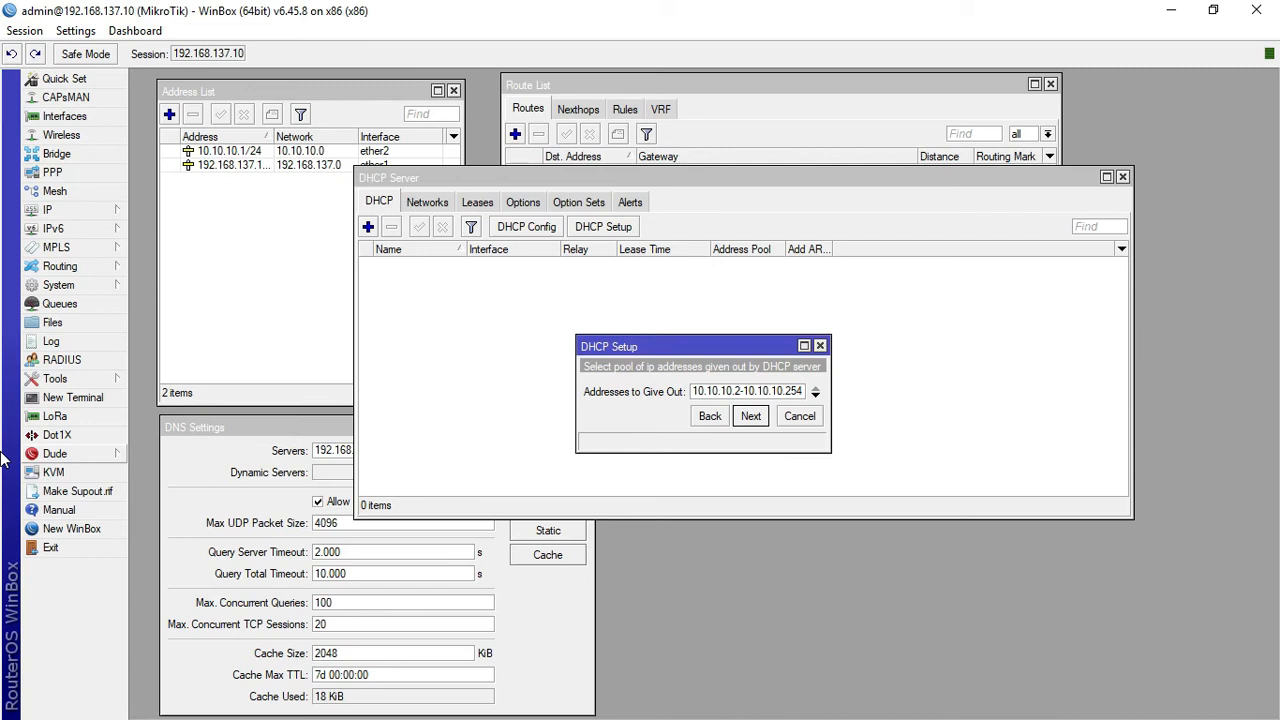
pyautogui.press('BackSpace')
pyautogui.write('10')
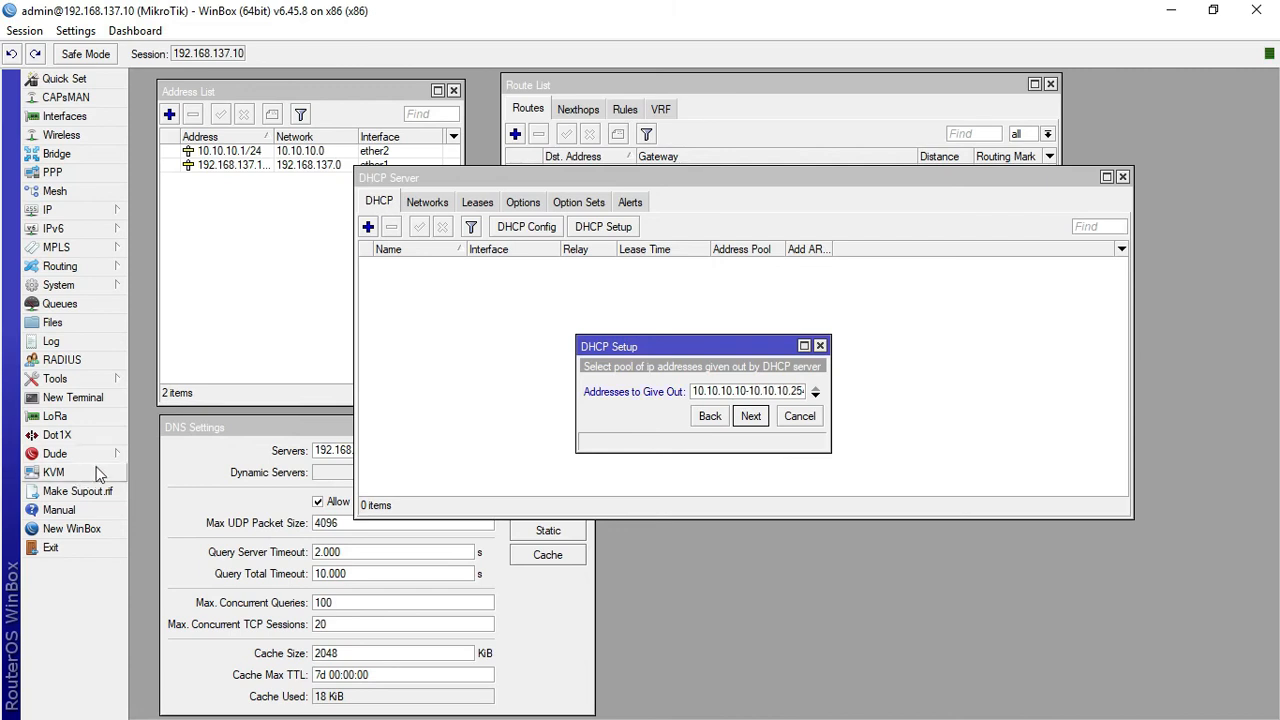
pyautogui.click(745, 392)
pyautogui.doubleClick(797, 391)
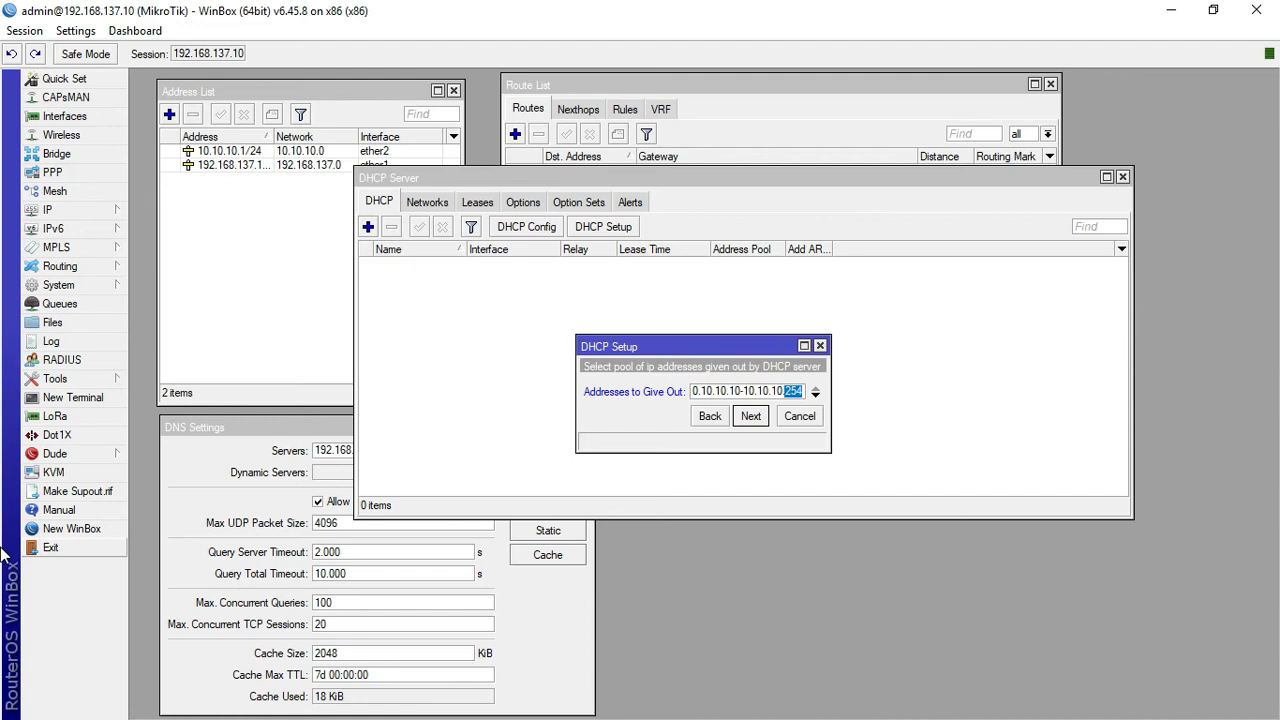
pyautogui.write('2')
pyautogui.click(762, 418)
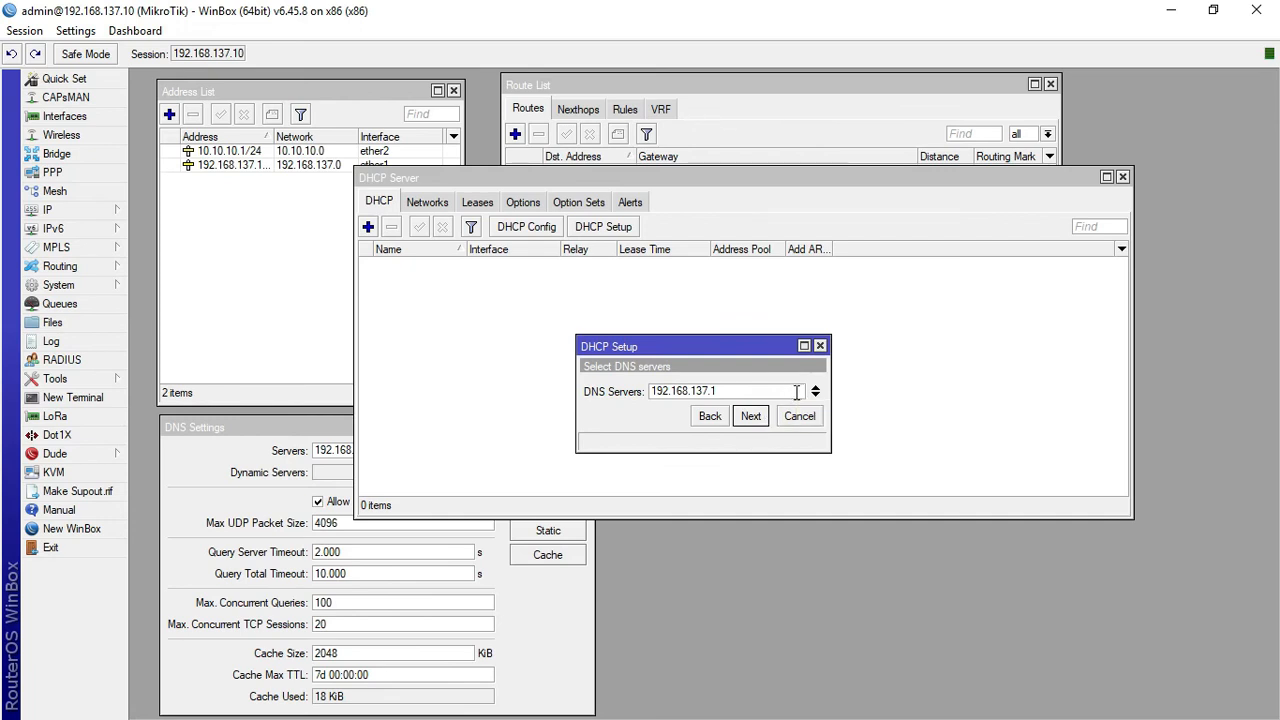
# Set the DHCP DNS server to 10.10.10.1, accept the 00:10:00 lease time and complete the DHCP setup
pyautogui.doubleClick(796, 391)
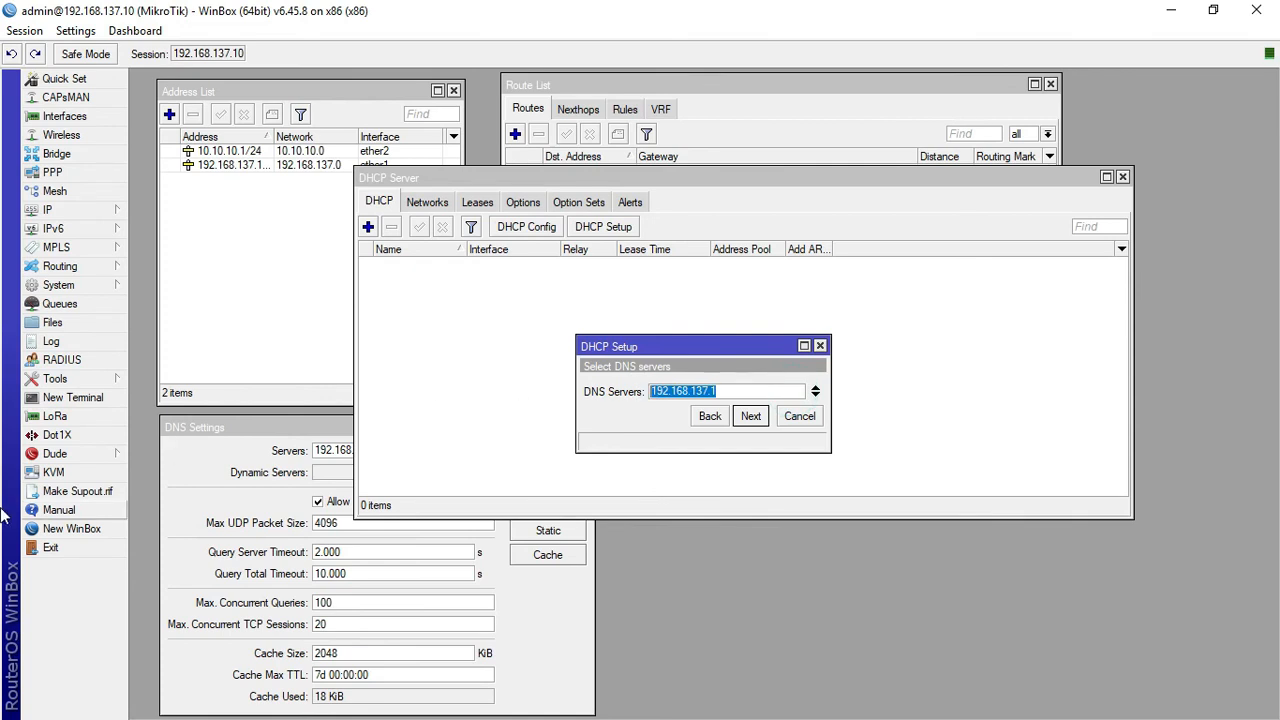
pyautogui.write('10')
pyautogui.click(751, 418)
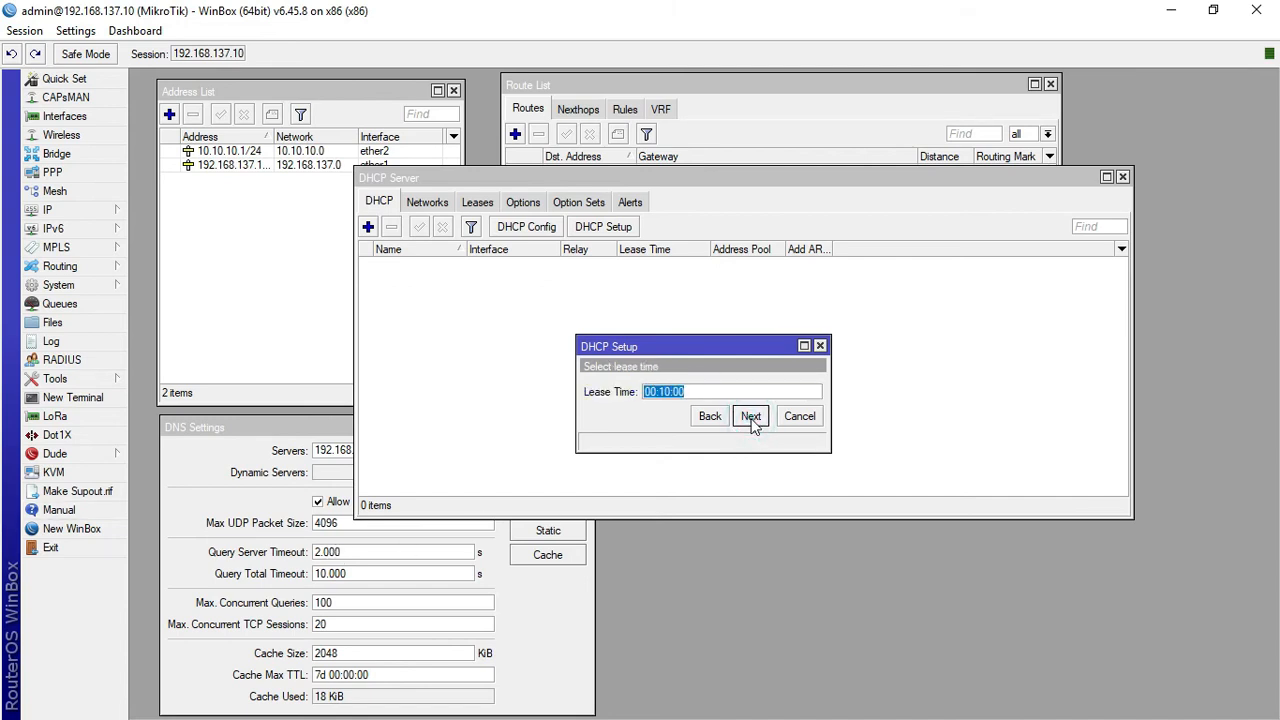
pyautogui.click(706, 392)
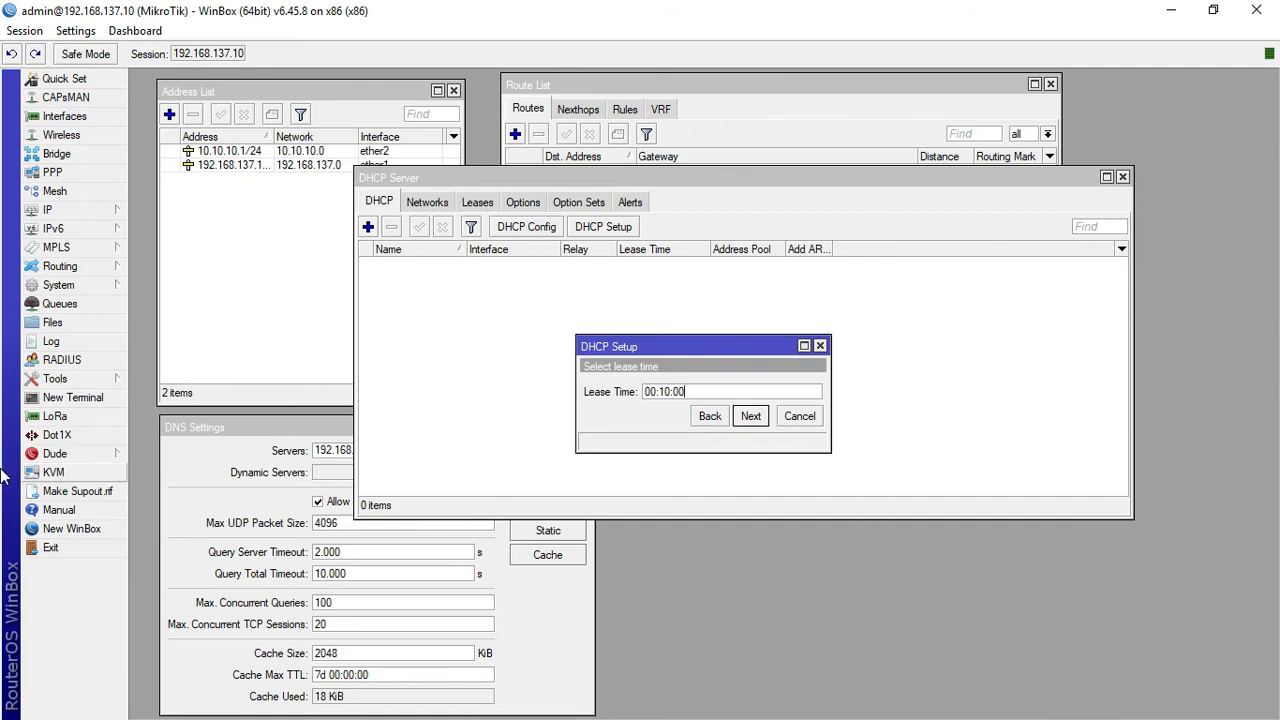
pyautogui.click(751, 417)
pyautogui.click(706, 388)
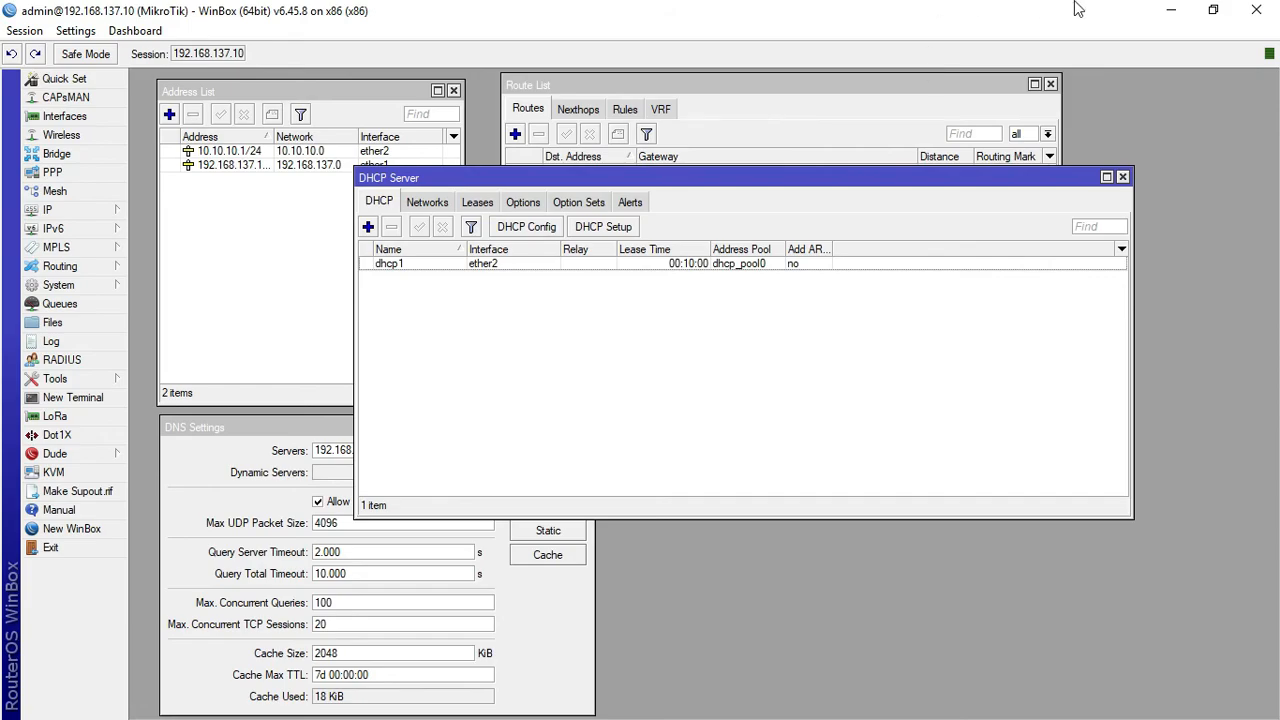
# Switch from WinBox to the client virtual machine, move and enlarge its window, and close the command prompt in it
pyautogui.click(1170, 10)
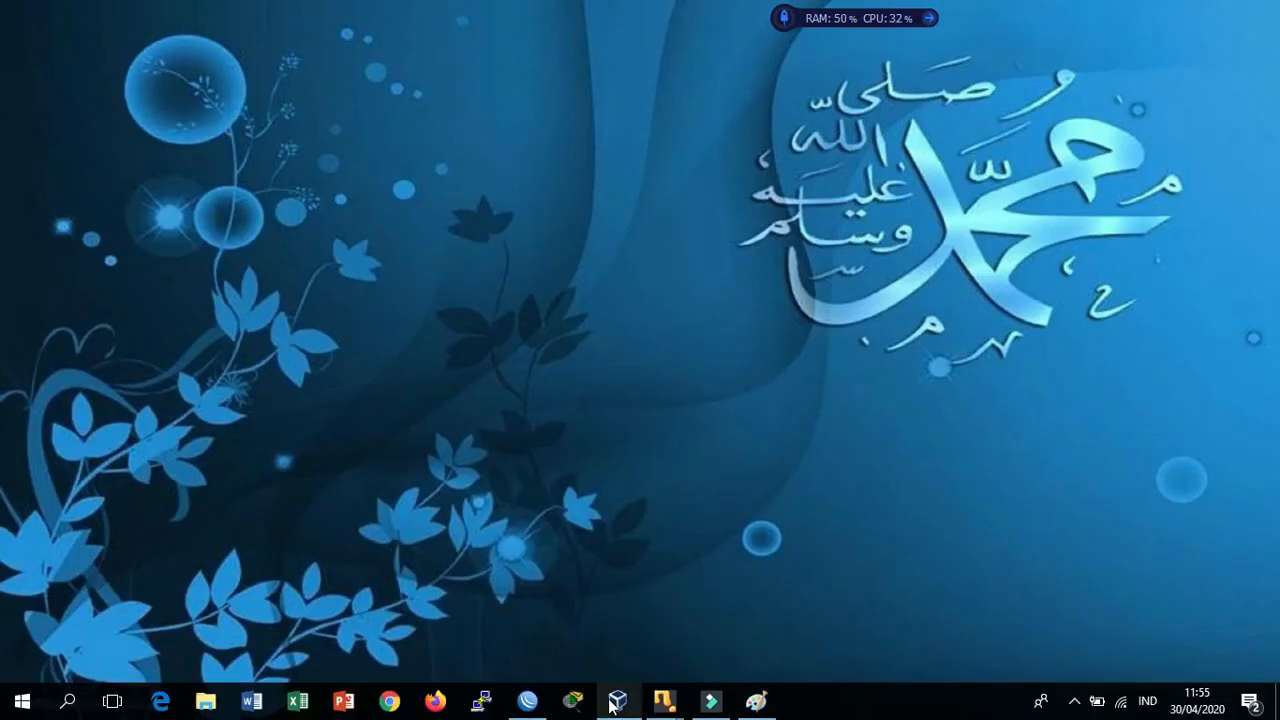
pyautogui.moveTo(665, 690)
pyautogui.click(700, 641)
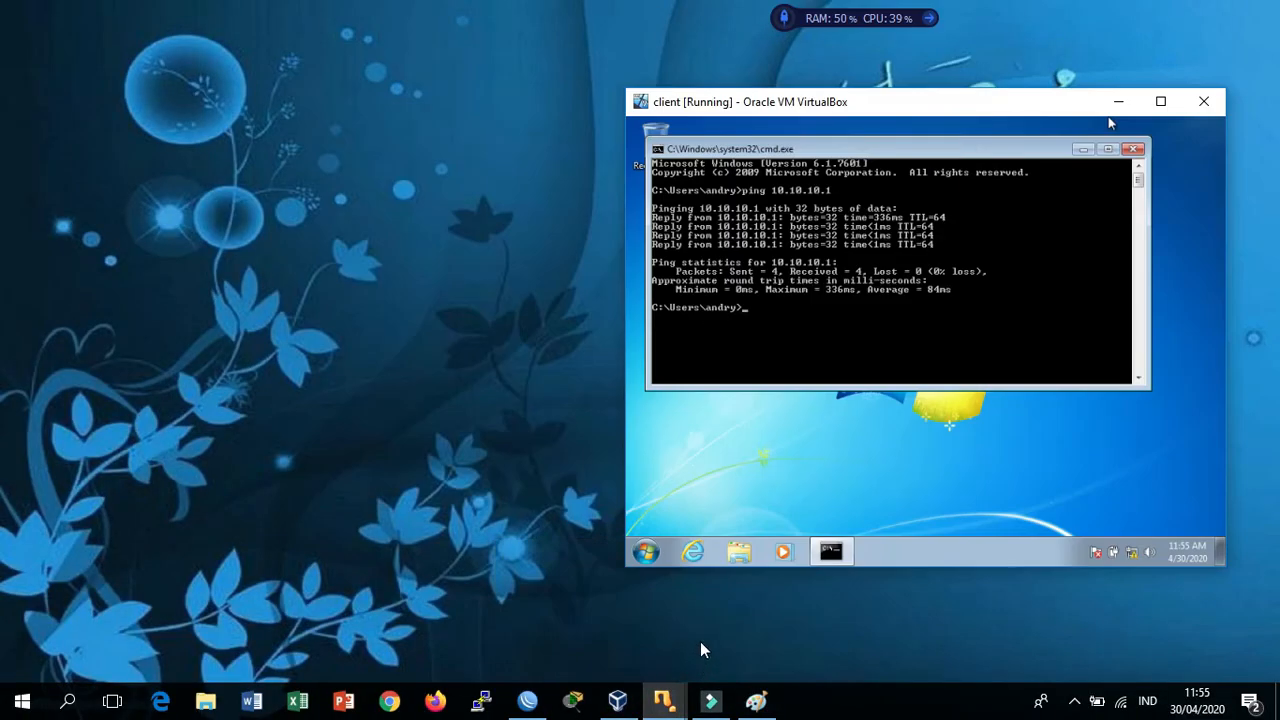
pyautogui.moveTo(977, 101); pyautogui.dragTo(541, 54)
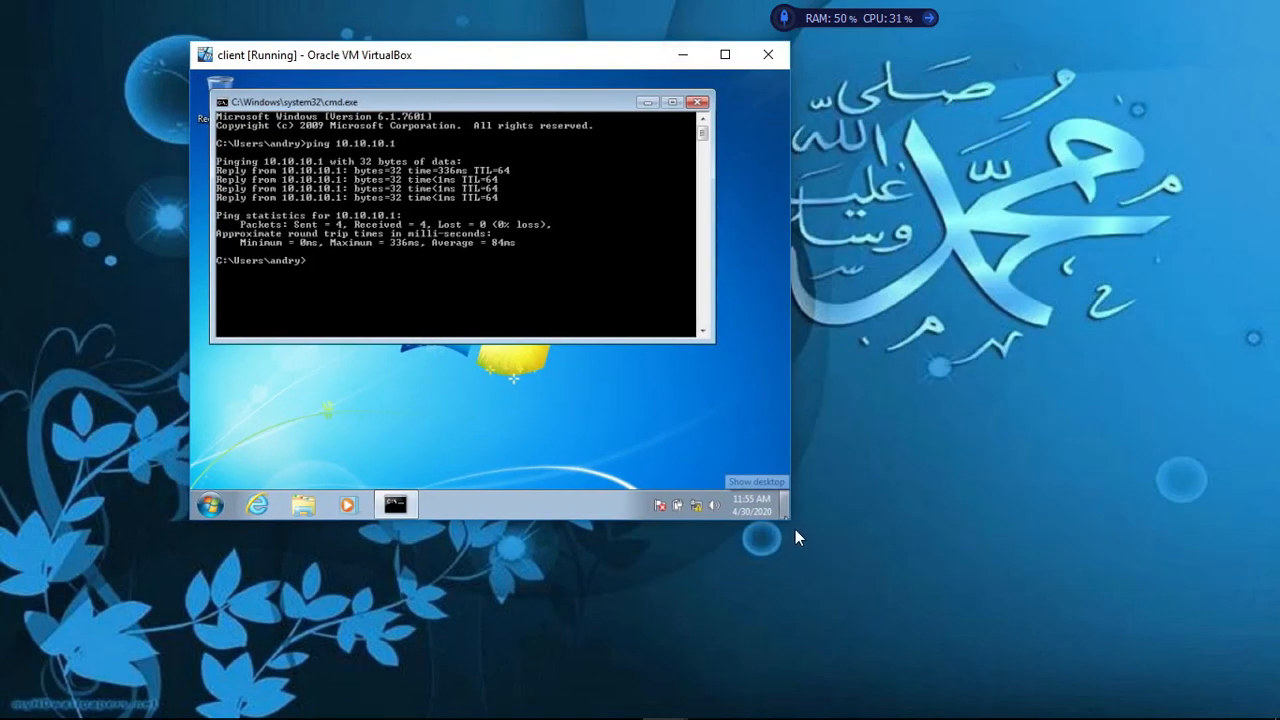
pyautogui.moveTo(790, 521); pyautogui.dragTo(990, 685)
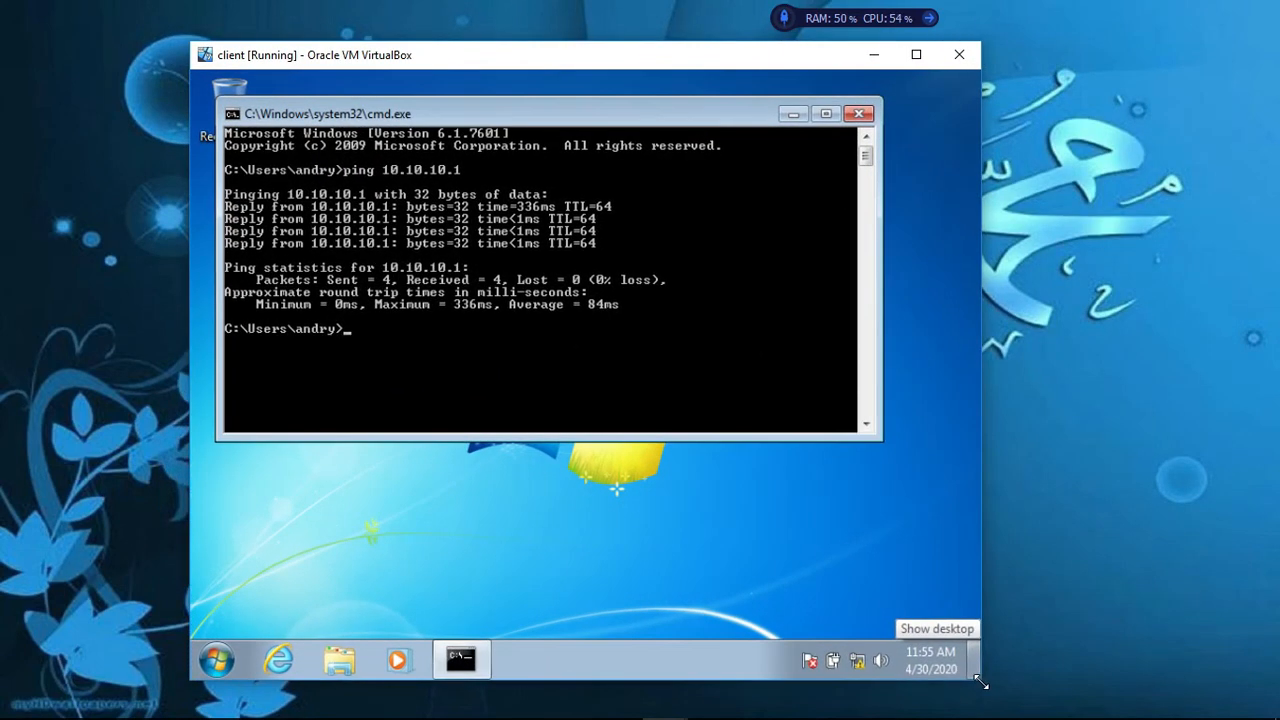
pyautogui.click(858, 113)
# Set the client's Local Area Connection IPv4 properties to obtain both the IP address and the DNS server address automatically
pyautogui.rightClick(858, 661)
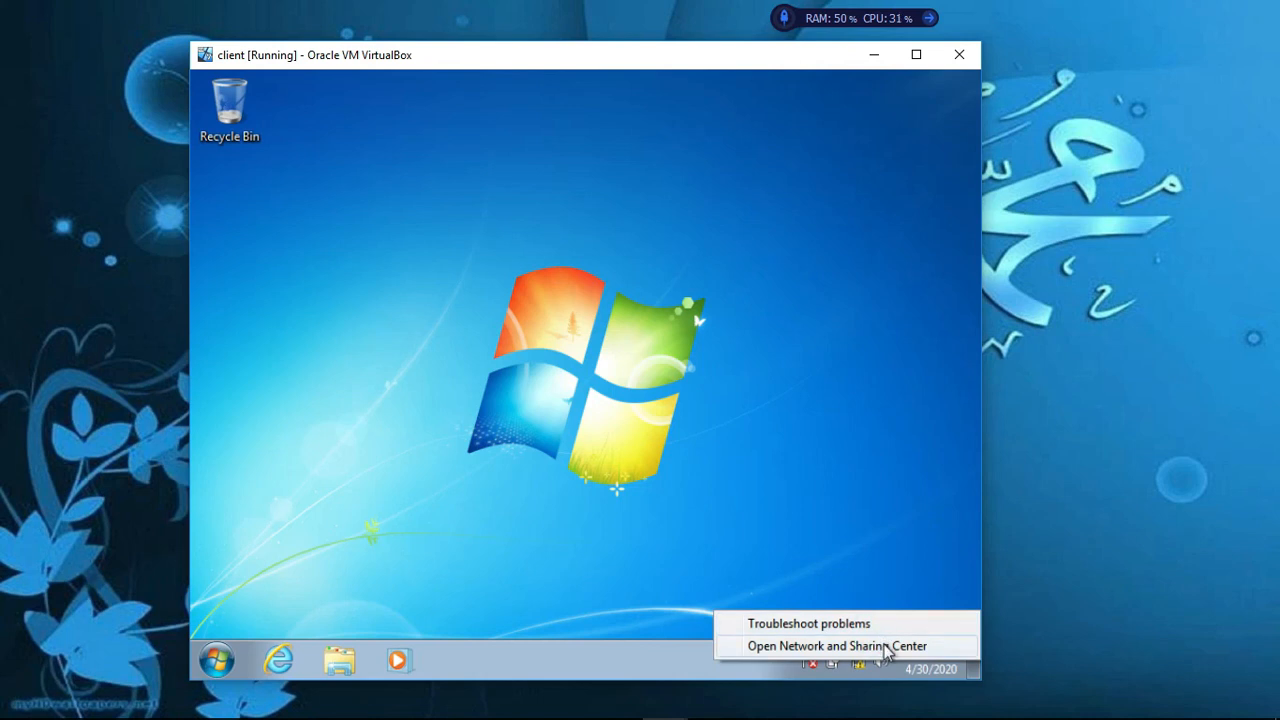
pyautogui.click(884, 645)
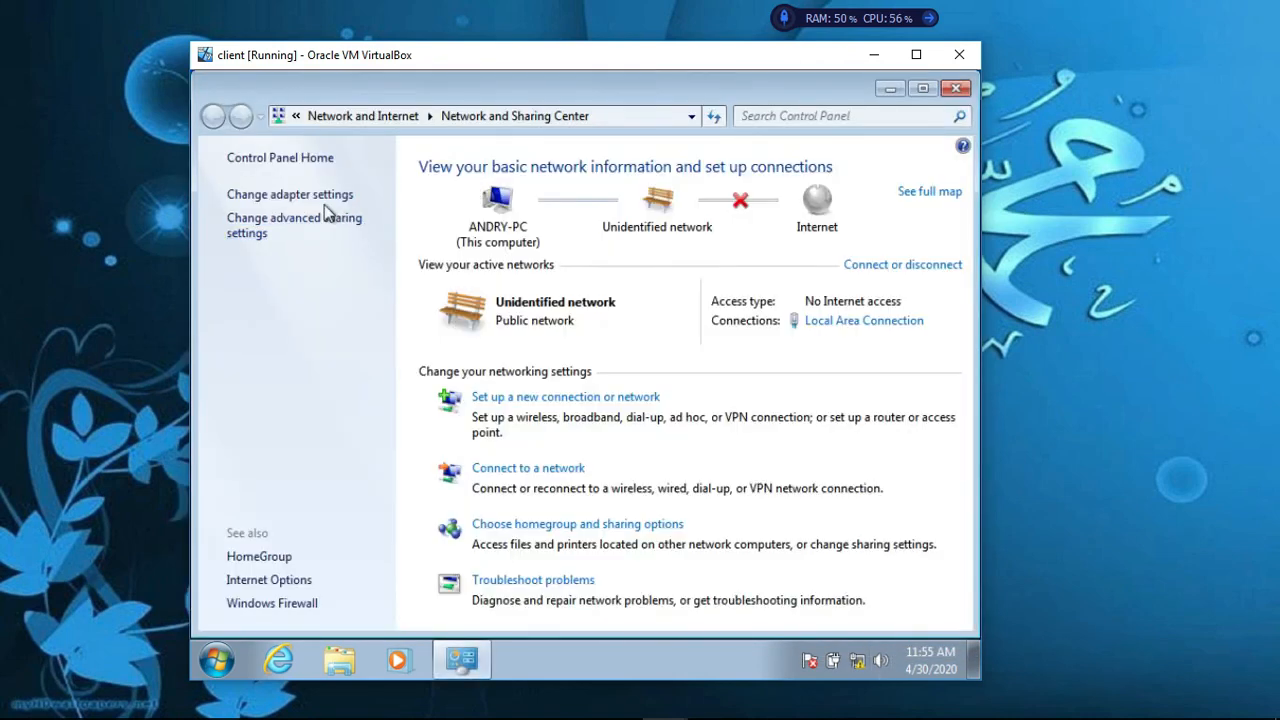
pyautogui.click(322, 195)
pyautogui.rightClick(345, 196)
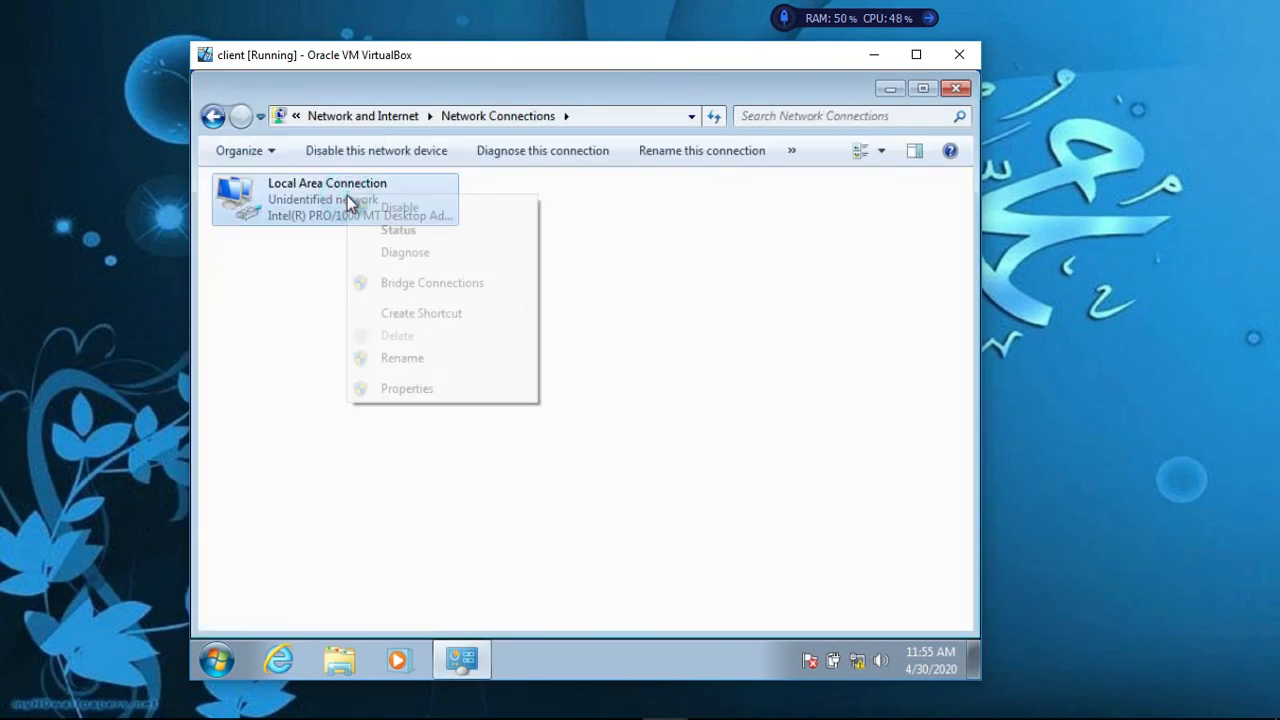
pyautogui.click(430, 392)
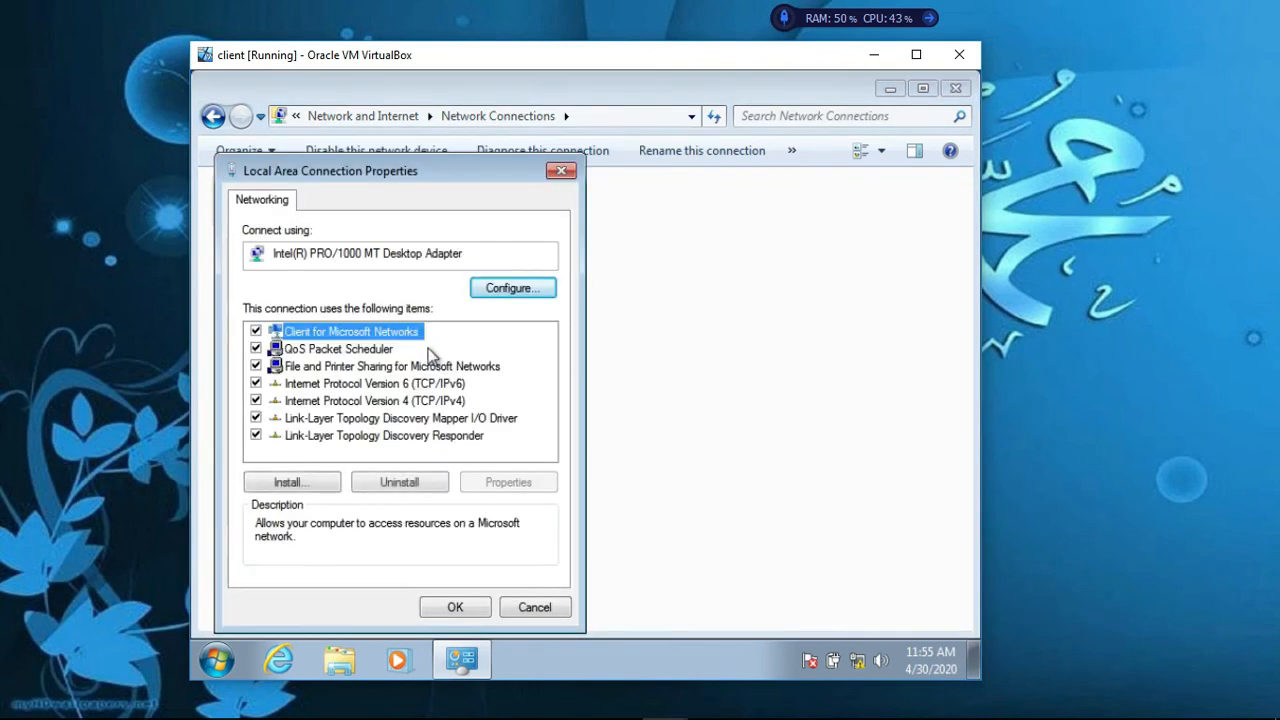
pyautogui.doubleClick(445, 400)
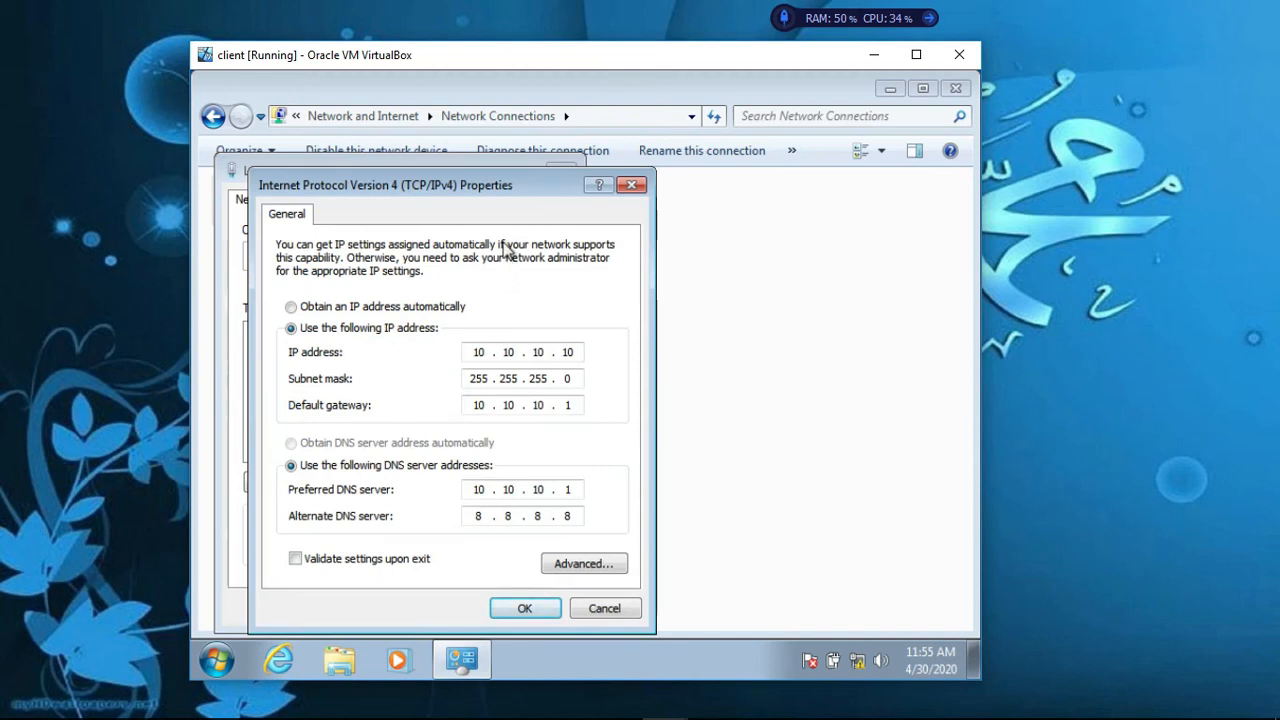
pyautogui.click(340, 312)
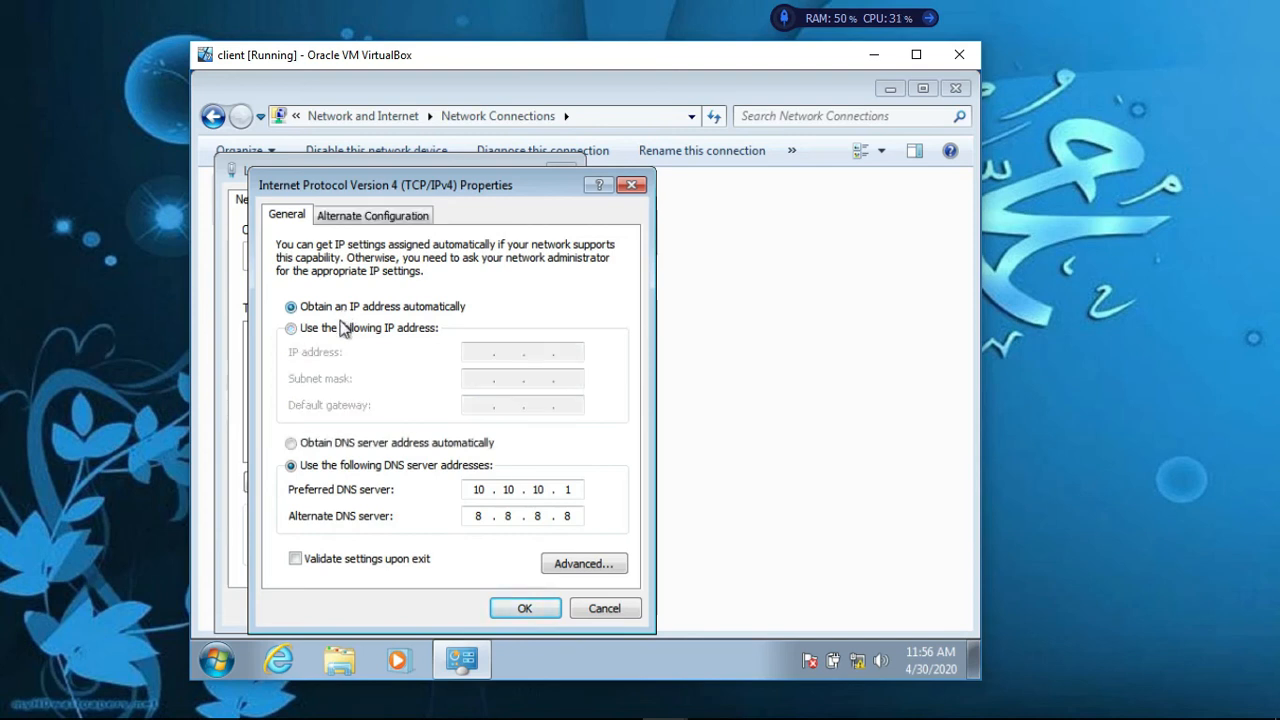
pyautogui.click(350, 443)
pyautogui.click(533, 607)
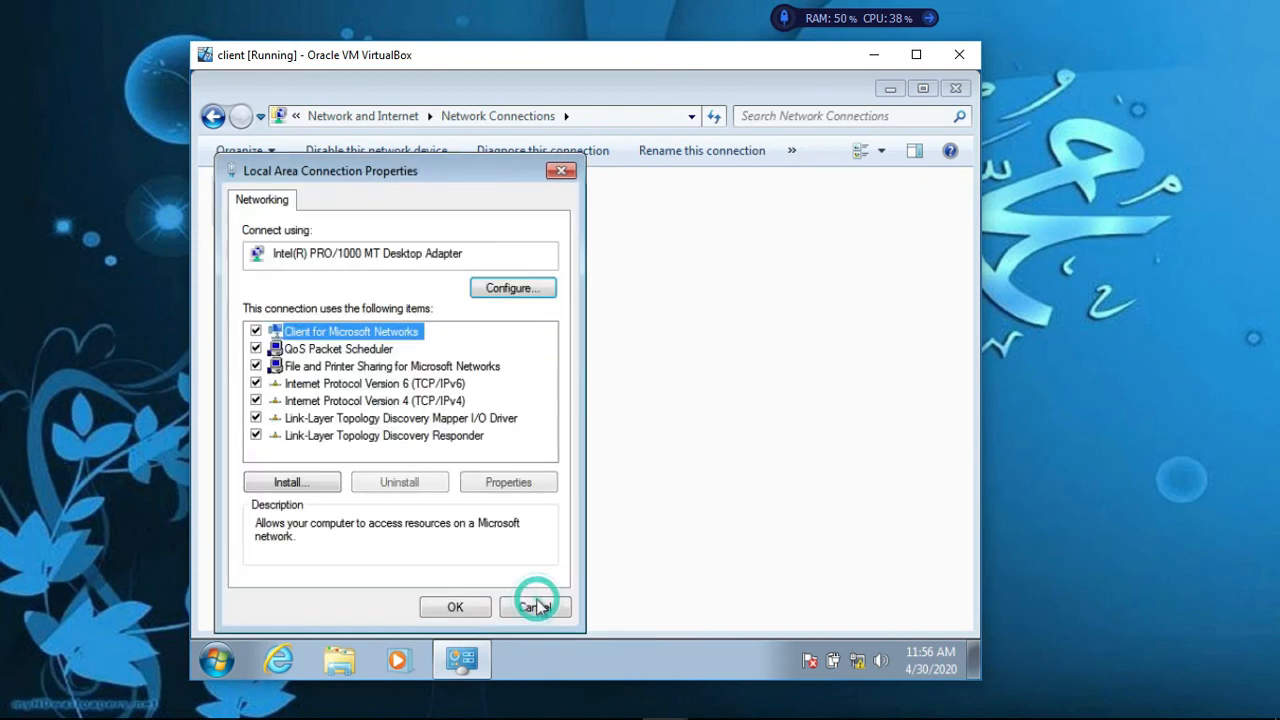
pyautogui.click(468, 610)
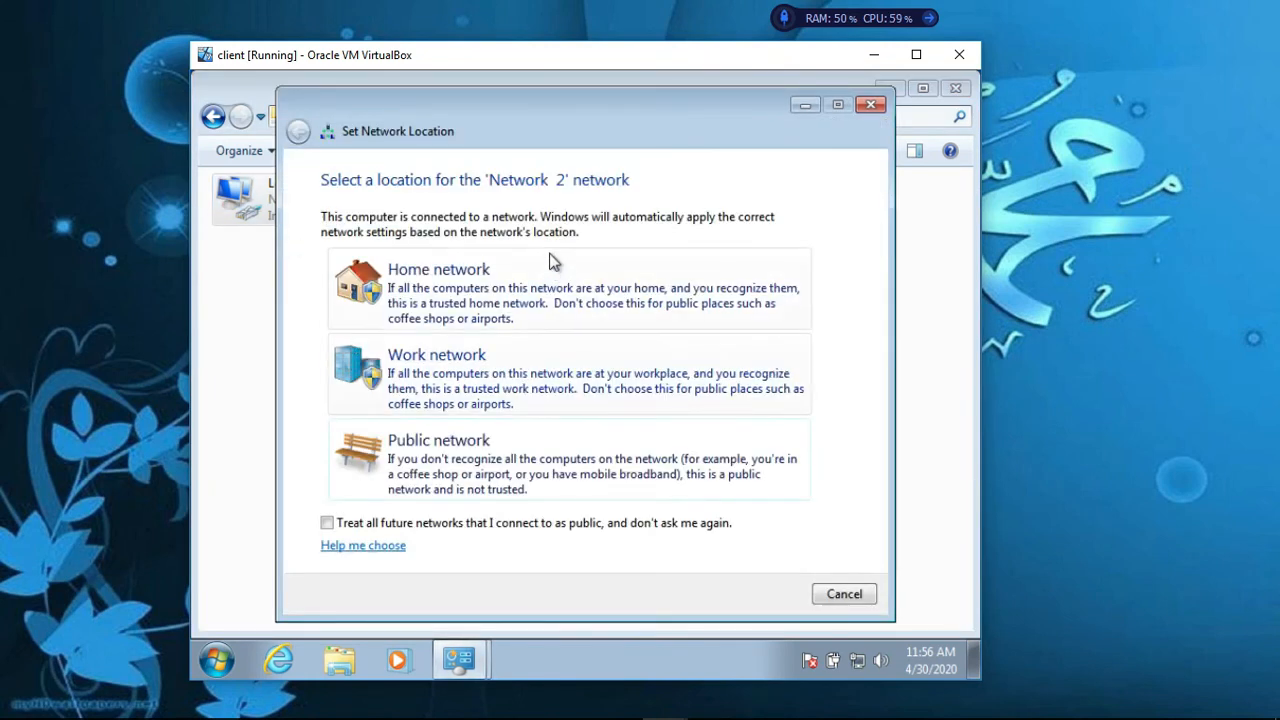
# Set the location of the client's newly connected network to Public network and close the location wizard
pyautogui.moveTo(577, 107); pyautogui.dragTo(554, 93)
pyautogui.click(538, 456)
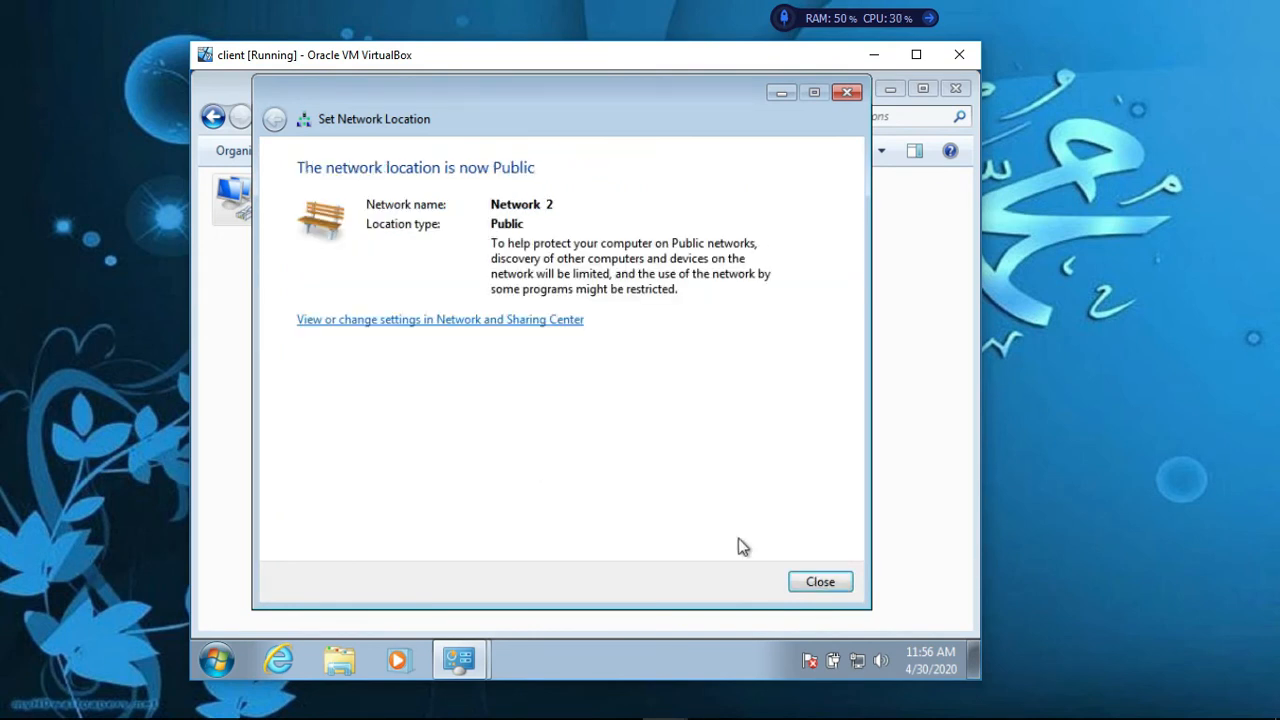
pyautogui.click(836, 586)
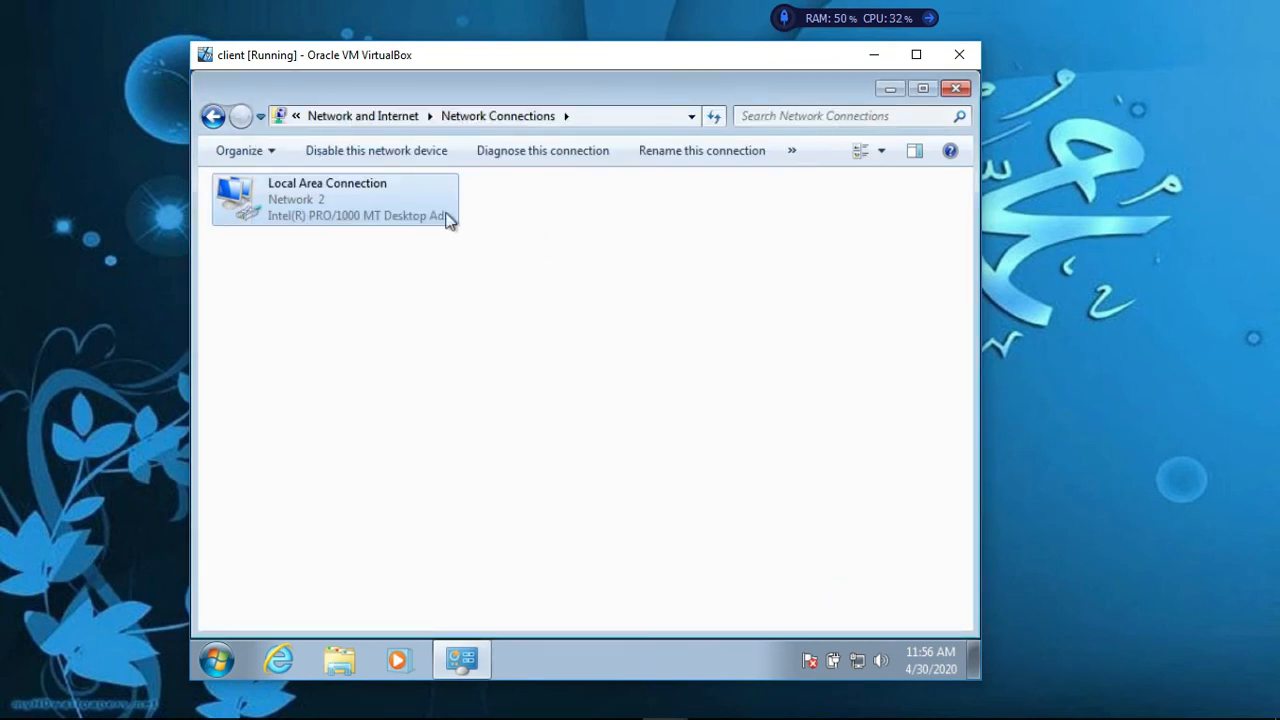
# Check the network details of the client's Local Area Connection, including its leased IPv4 address, and close the connection windows
pyautogui.rightClick(405, 208)
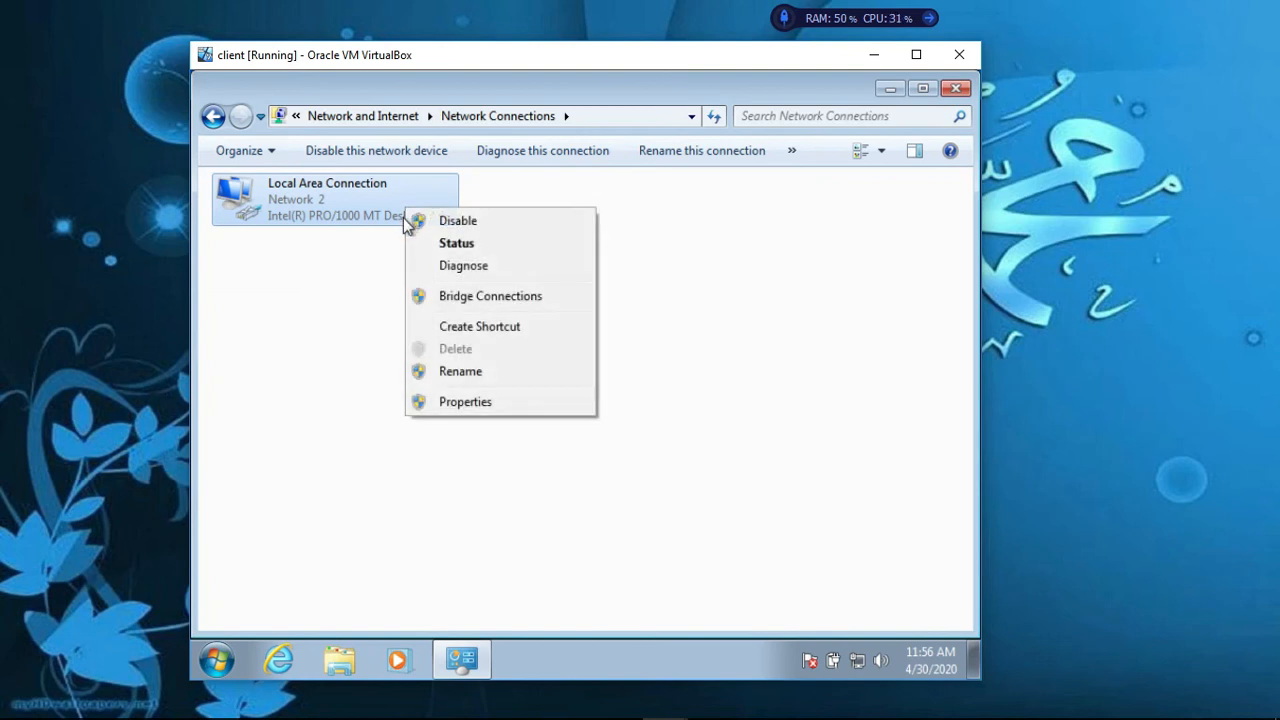
pyautogui.click(452, 243)
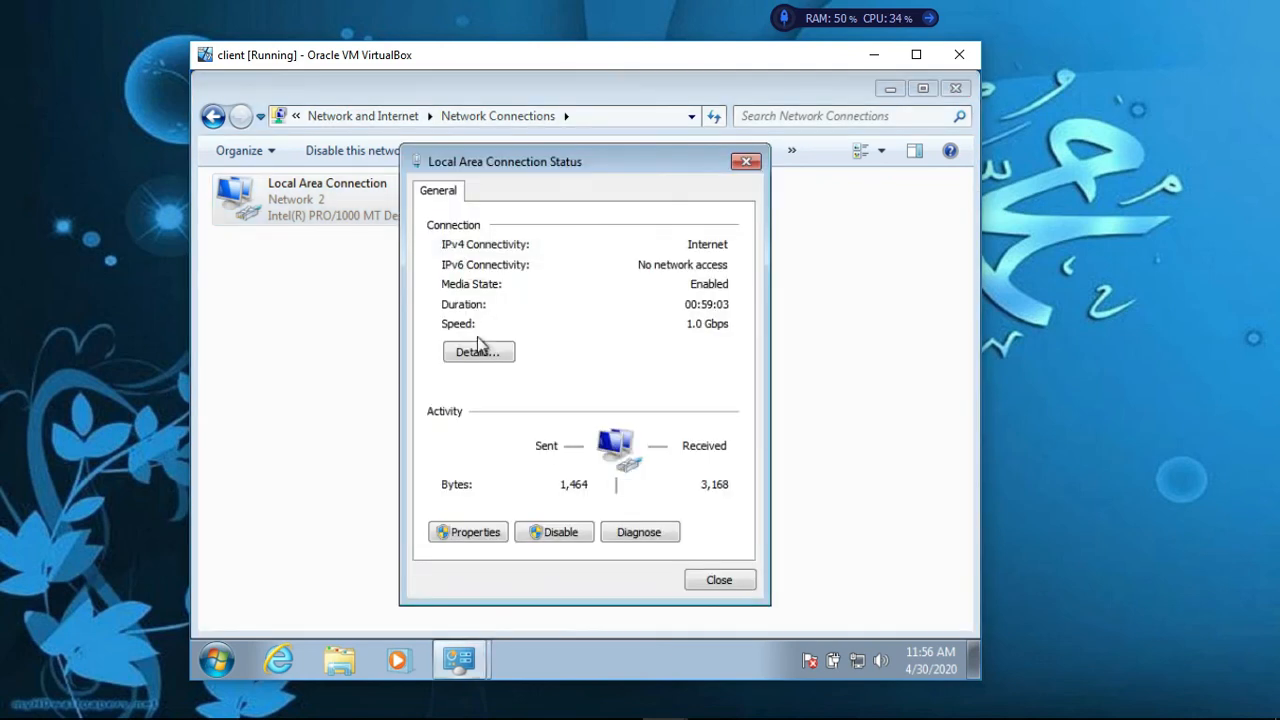
pyautogui.click(481, 356)
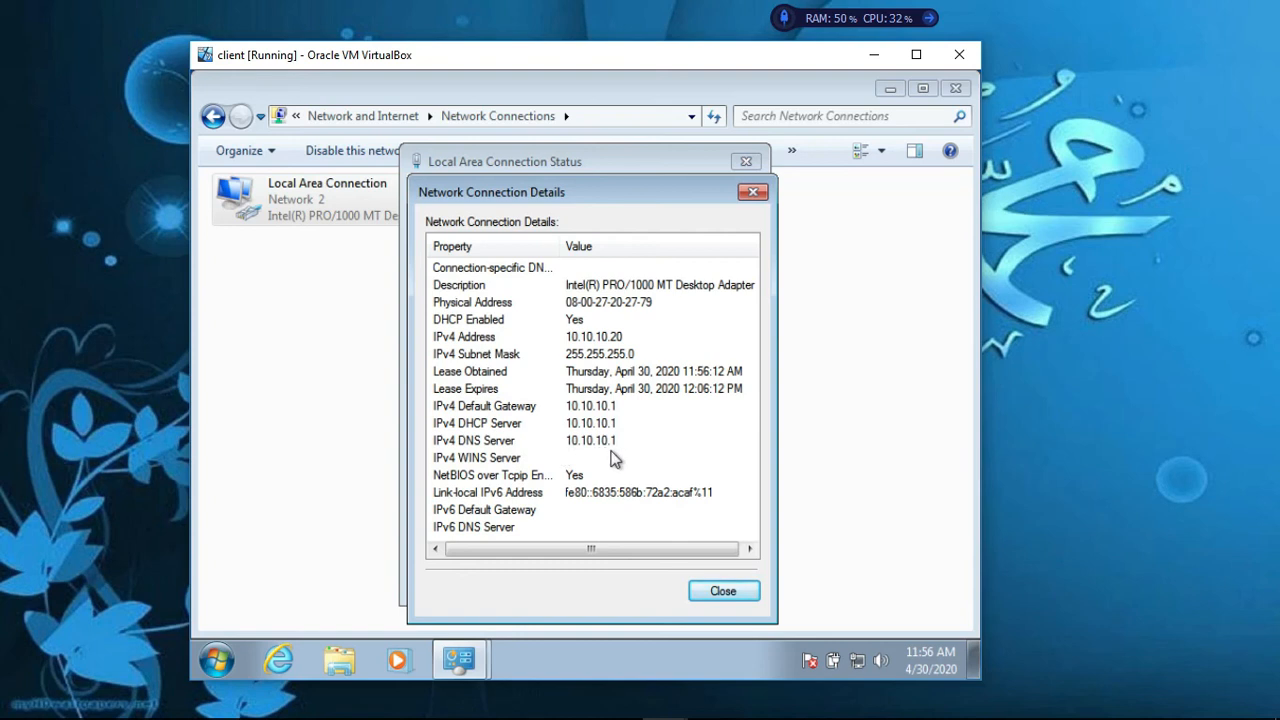
pyautogui.click(752, 193)
pyautogui.click(746, 162)
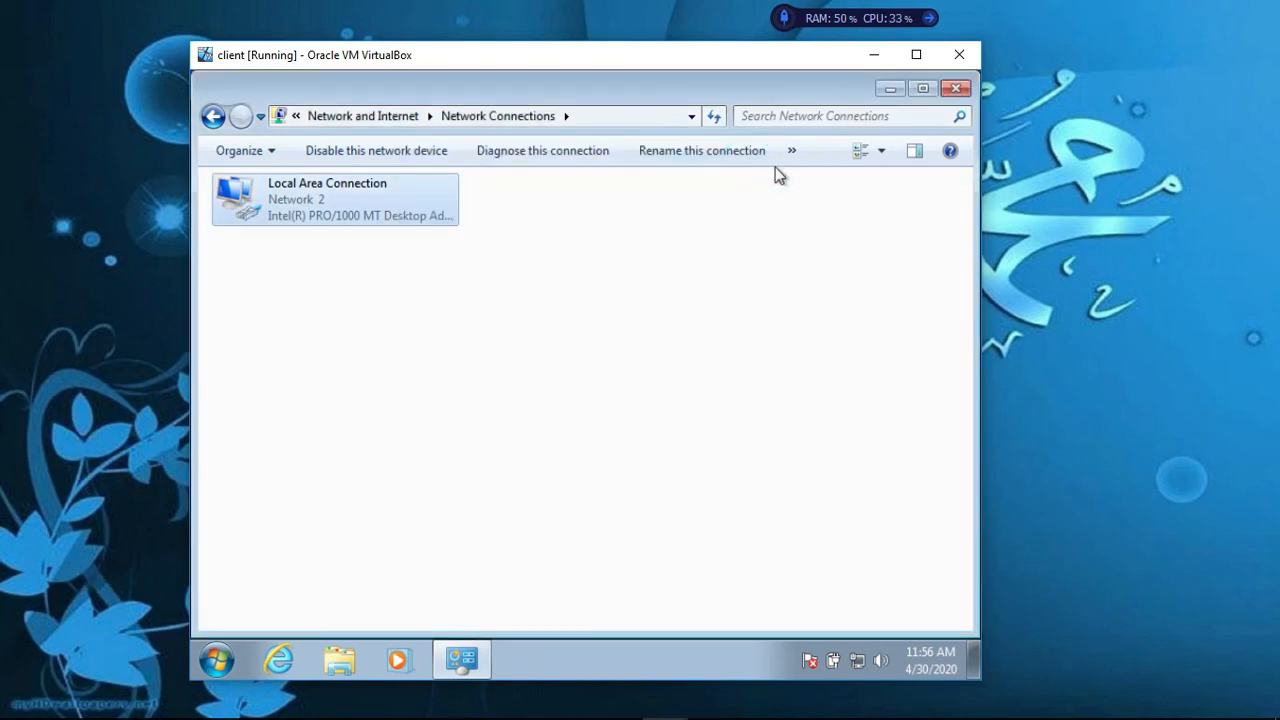
pyautogui.click(955, 89)
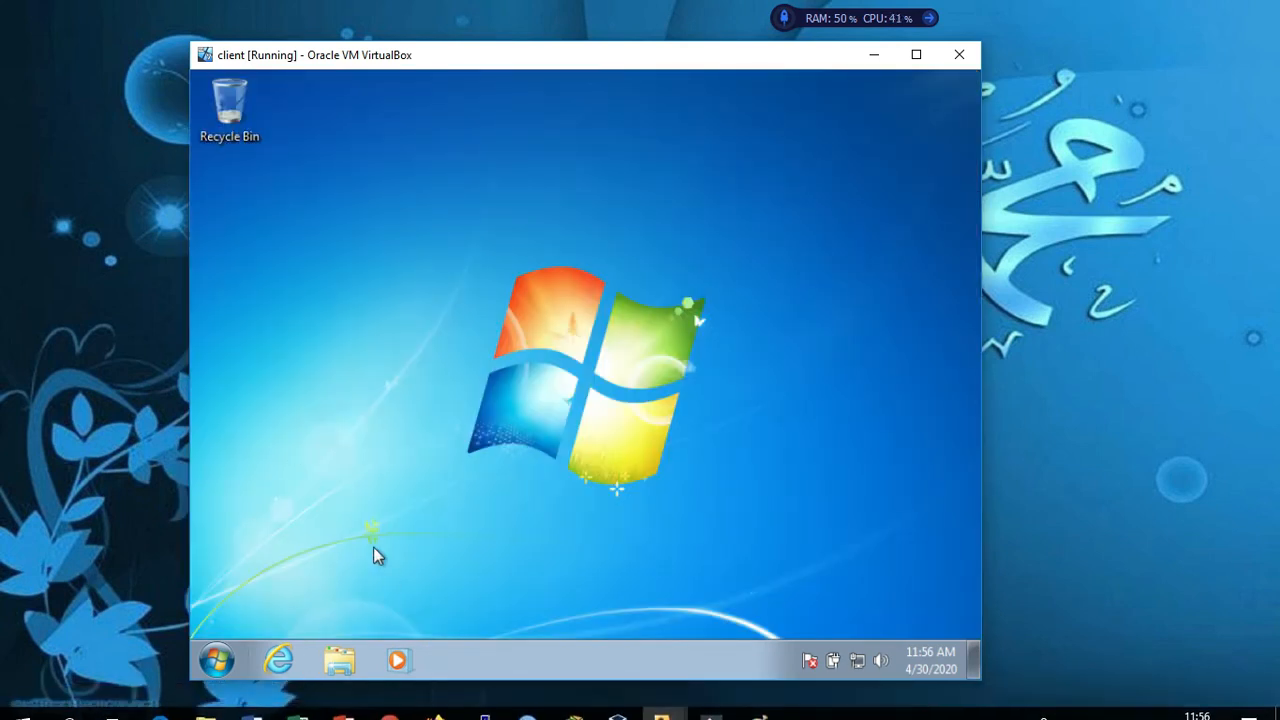
# Ping the gateway 10.10.10.1 from a command prompt on the client, and close the command prompt
pyautogui.press('super+r')
pyautogui.press('Return')
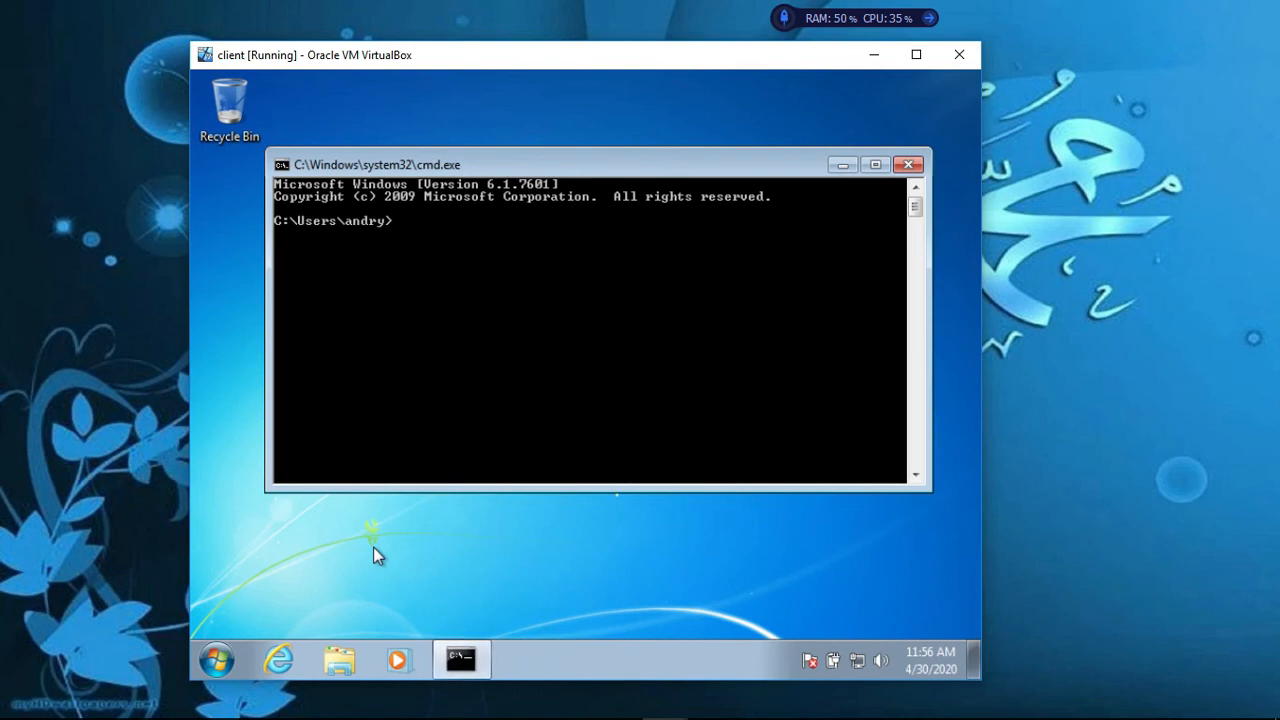
pyautogui.write('ping 10.10.10.1')
pyautogui.press('Return')
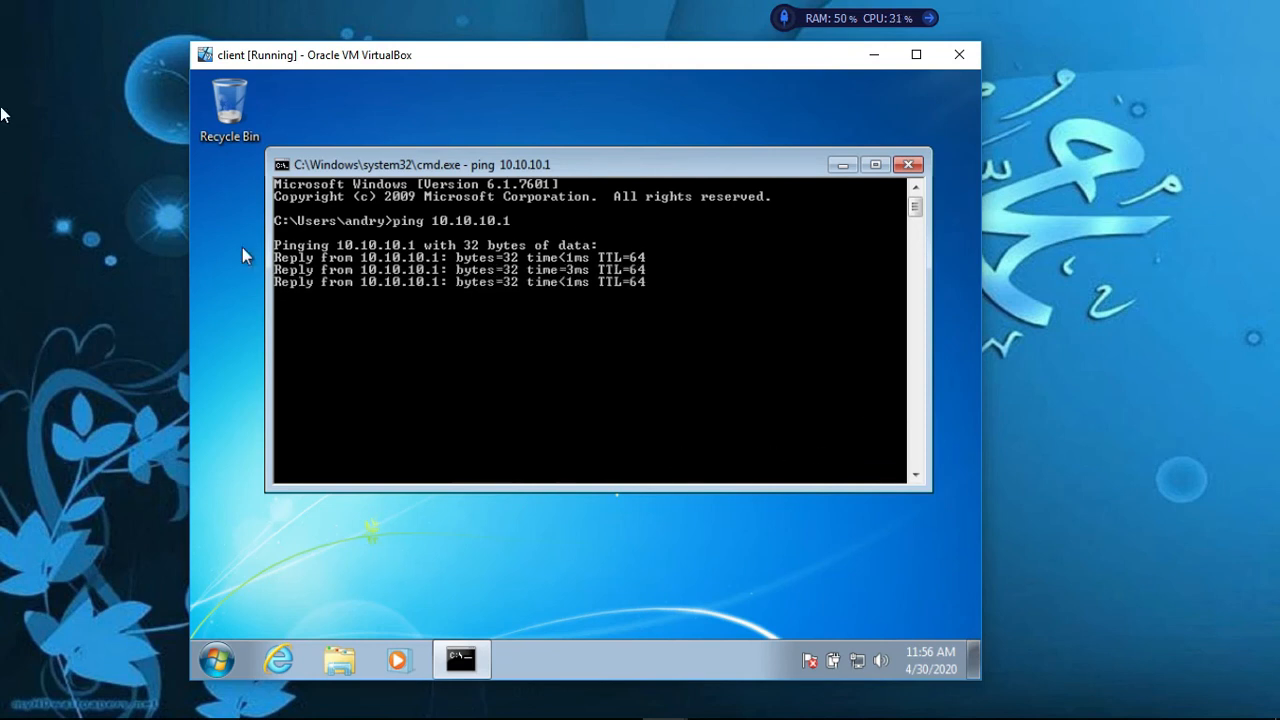
pyautogui.click(910, 165)
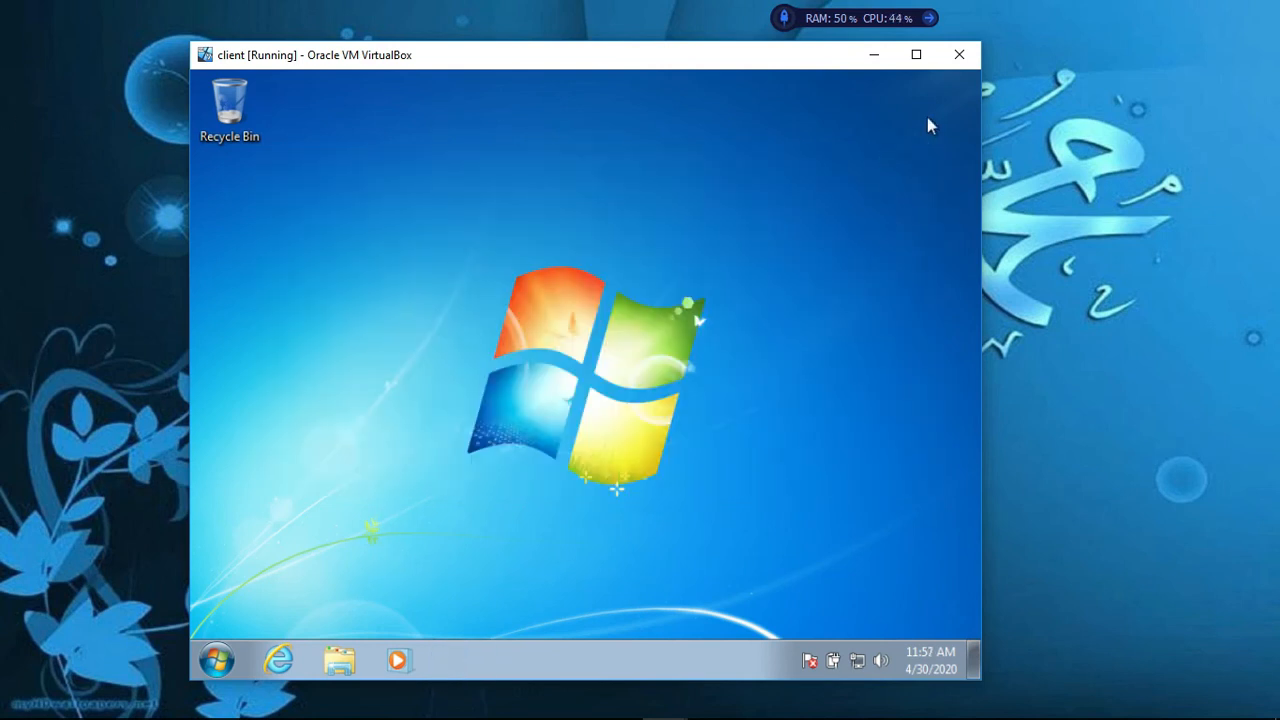
pyautogui.click(870, 55)
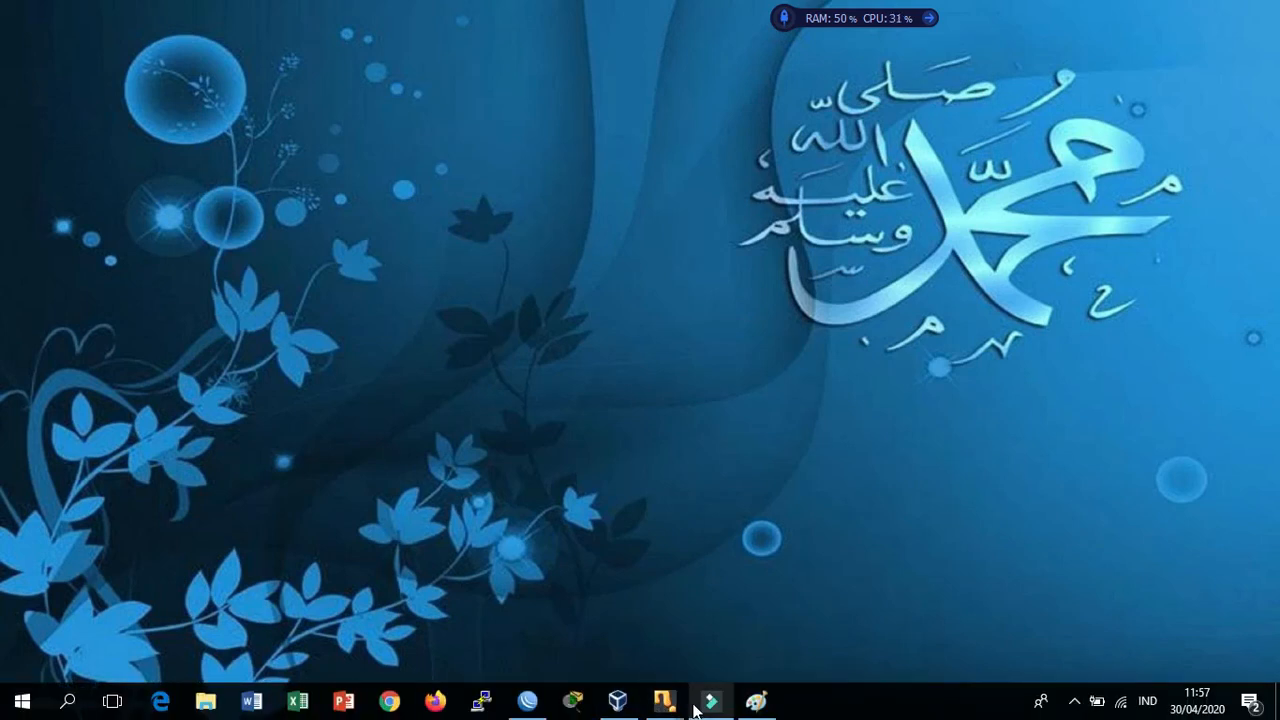
pyautogui.moveTo(664, 703)
pyautogui.click(735, 640)
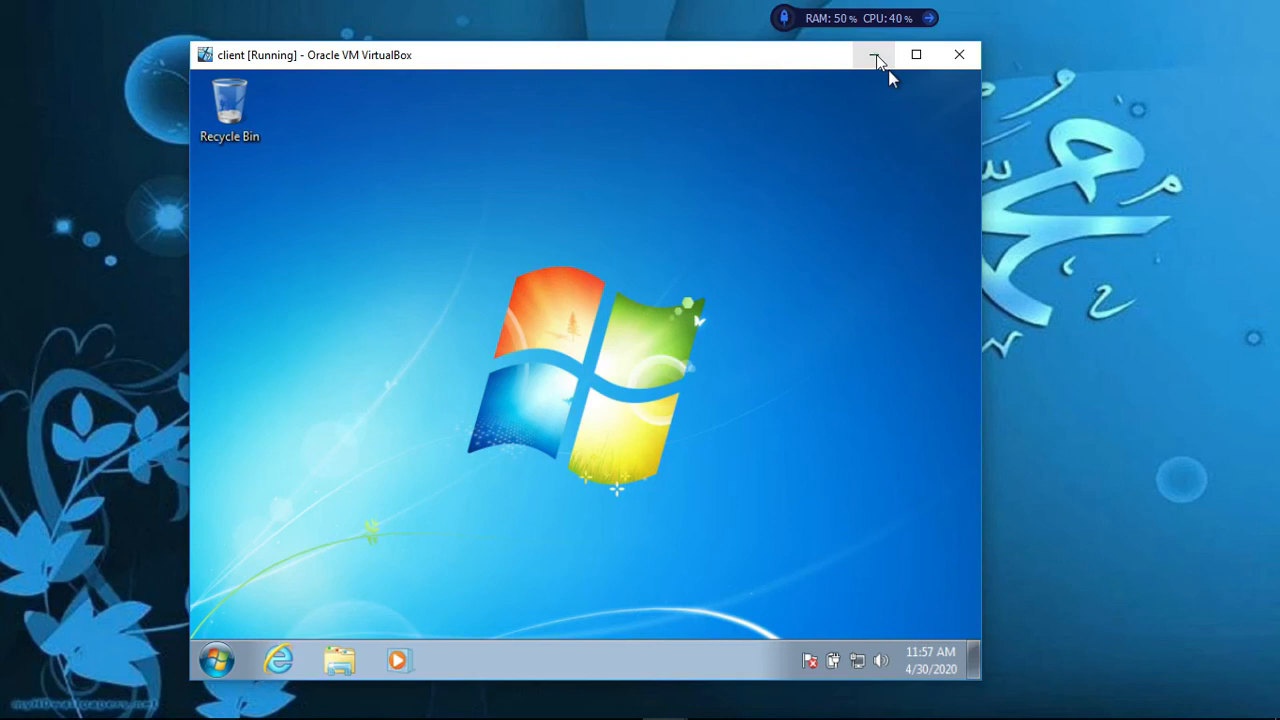
# Switch from the client VM to WinBox and move the DHCP Server window clear of the address, route and DNS windows
pyautogui.click(876, 54)
pyautogui.moveTo(664, 700)
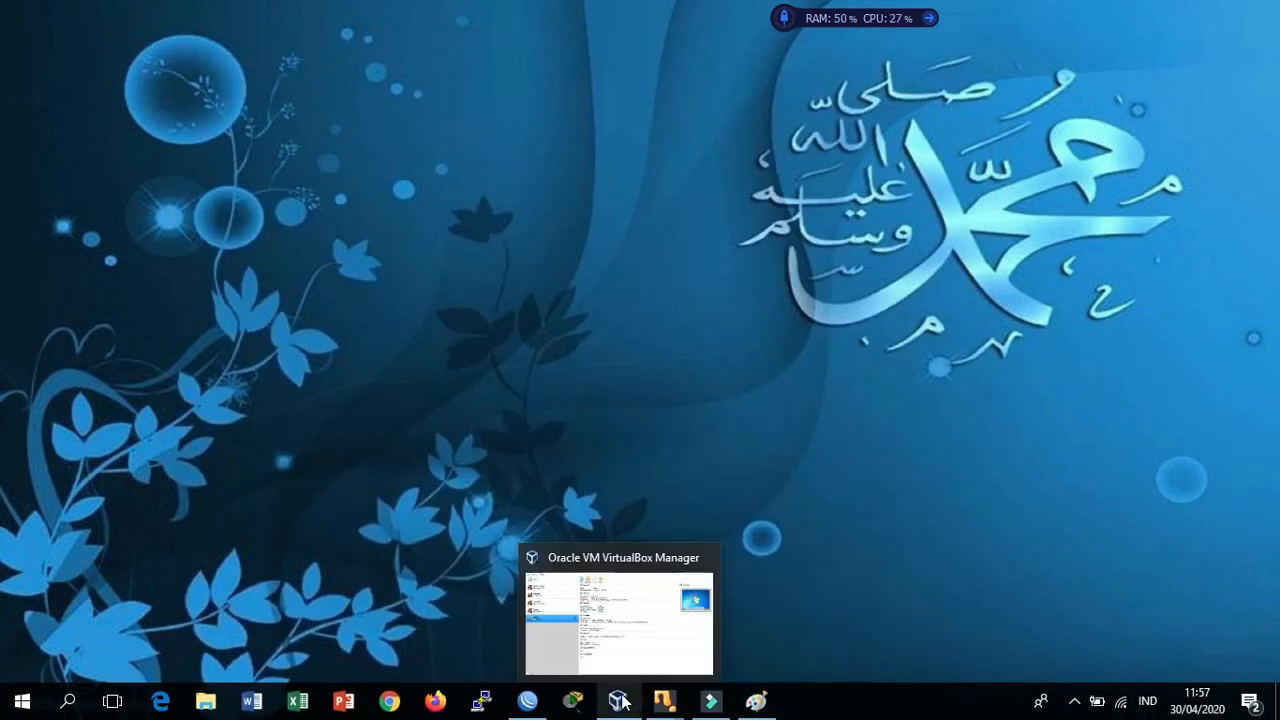
pyautogui.click(527, 703)
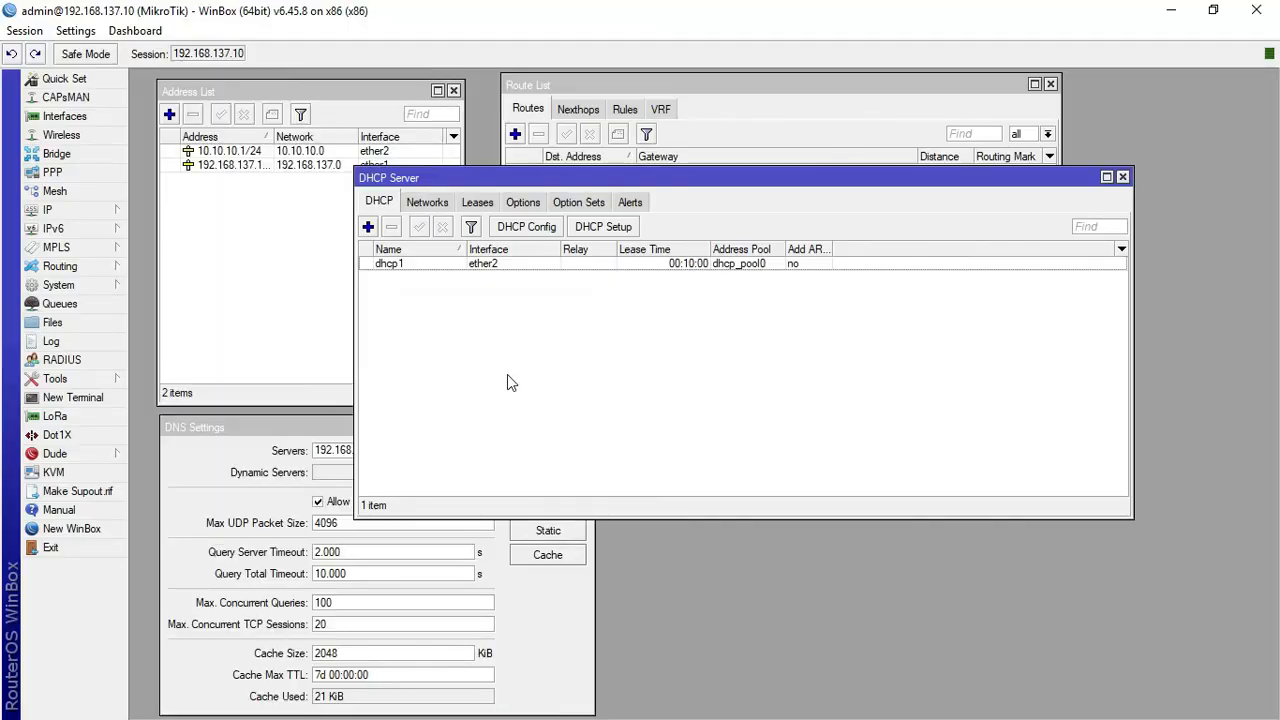
pyautogui.moveTo(524, 177); pyautogui.dragTo(663, 206)
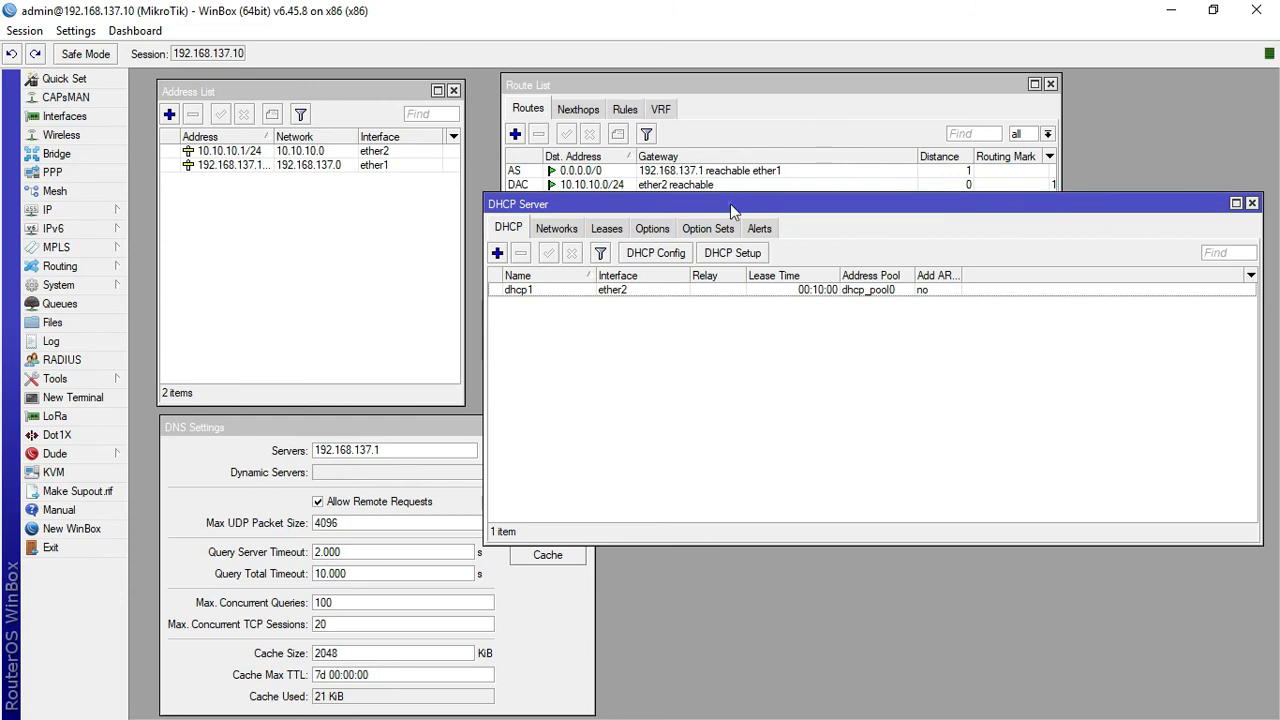
pyautogui.moveTo(730, 203); pyautogui.dragTo(833, 309)
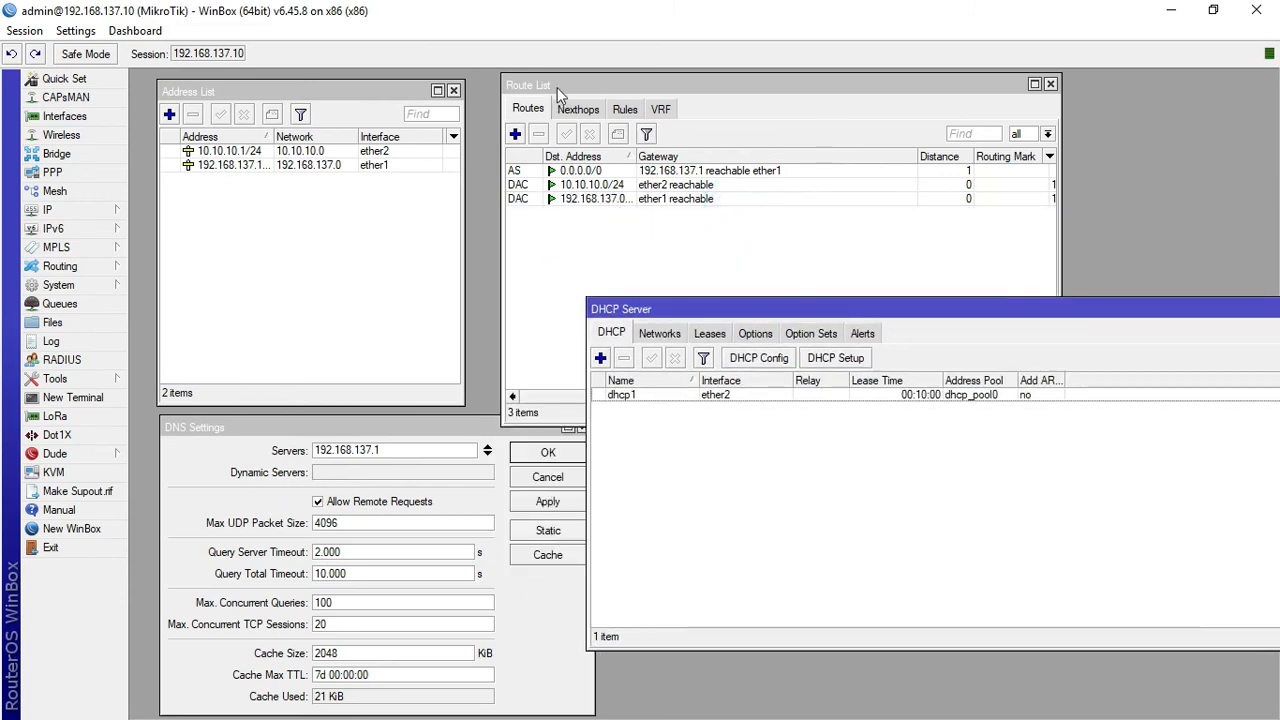
pyautogui.moveTo(753, 309); pyautogui.dragTo(790, 298)
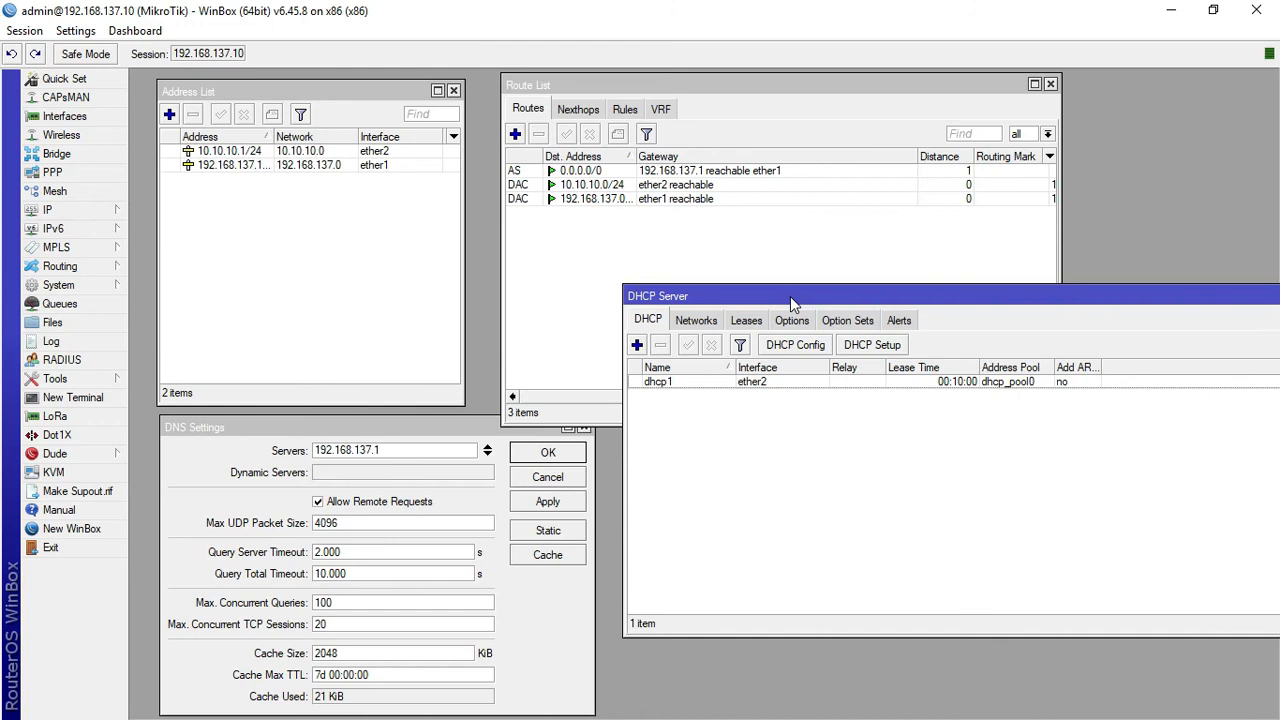
# Start a new firewall NAT rule with chain srcnat and out interface ether1
pyautogui.click(101, 211)
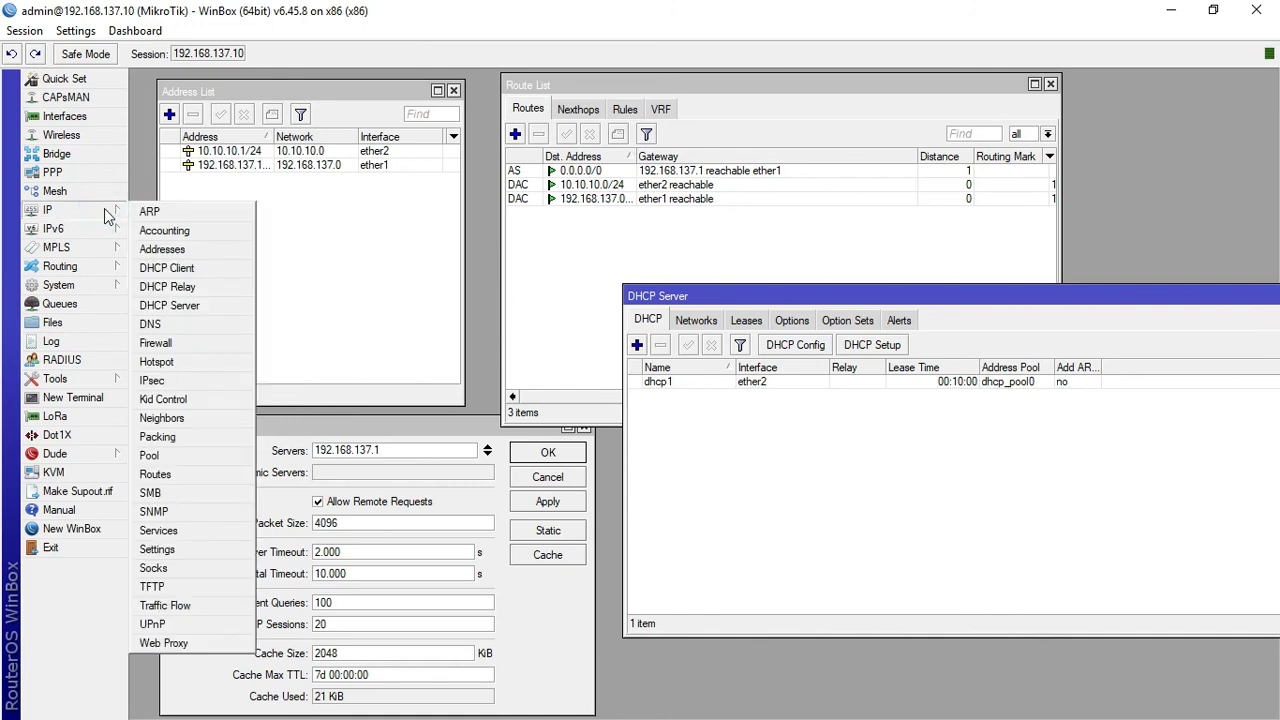
pyautogui.click(222, 341)
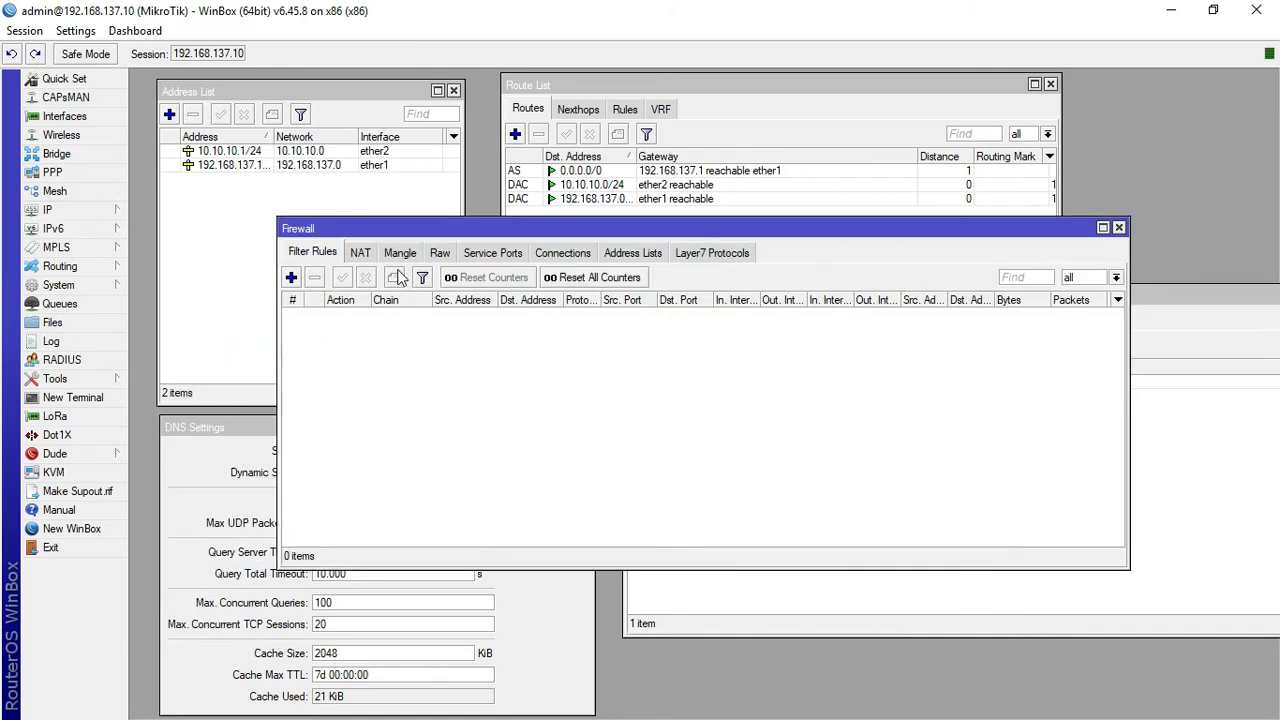
pyautogui.click(361, 254)
pyautogui.moveTo(389, 223); pyautogui.dragTo(439, 209)
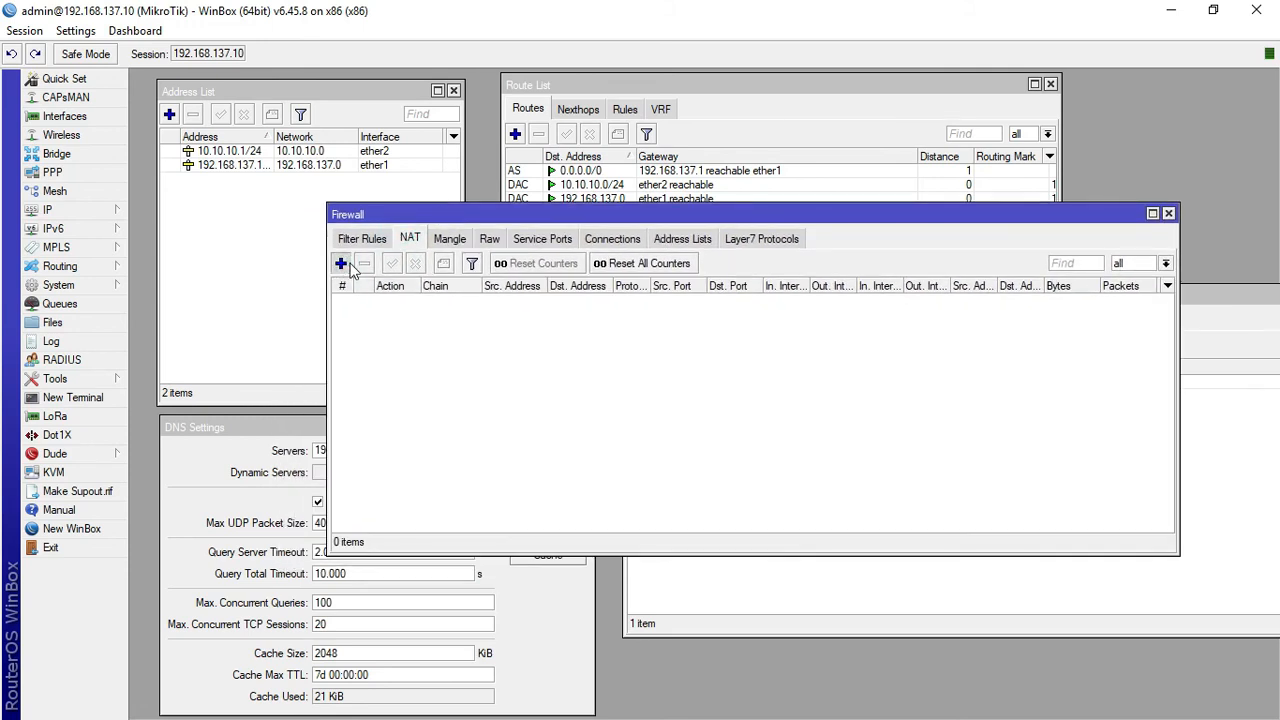
pyautogui.click(341, 263)
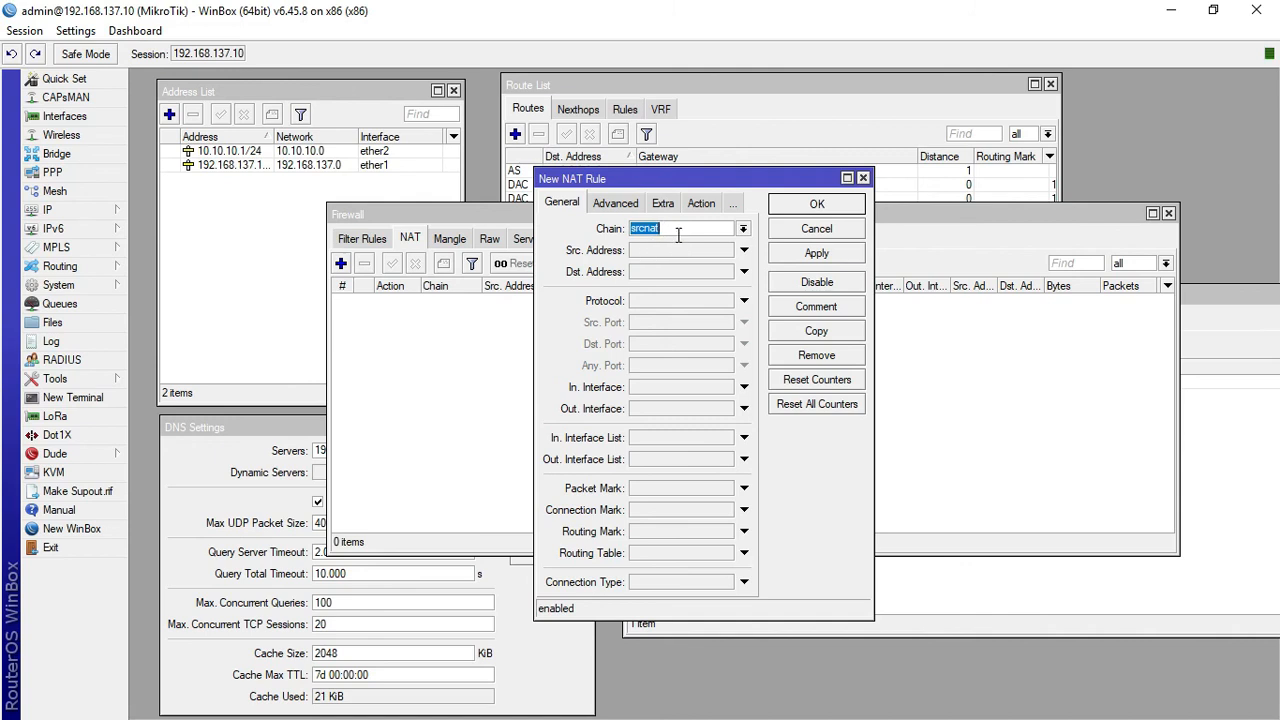
pyautogui.click(640, 411)
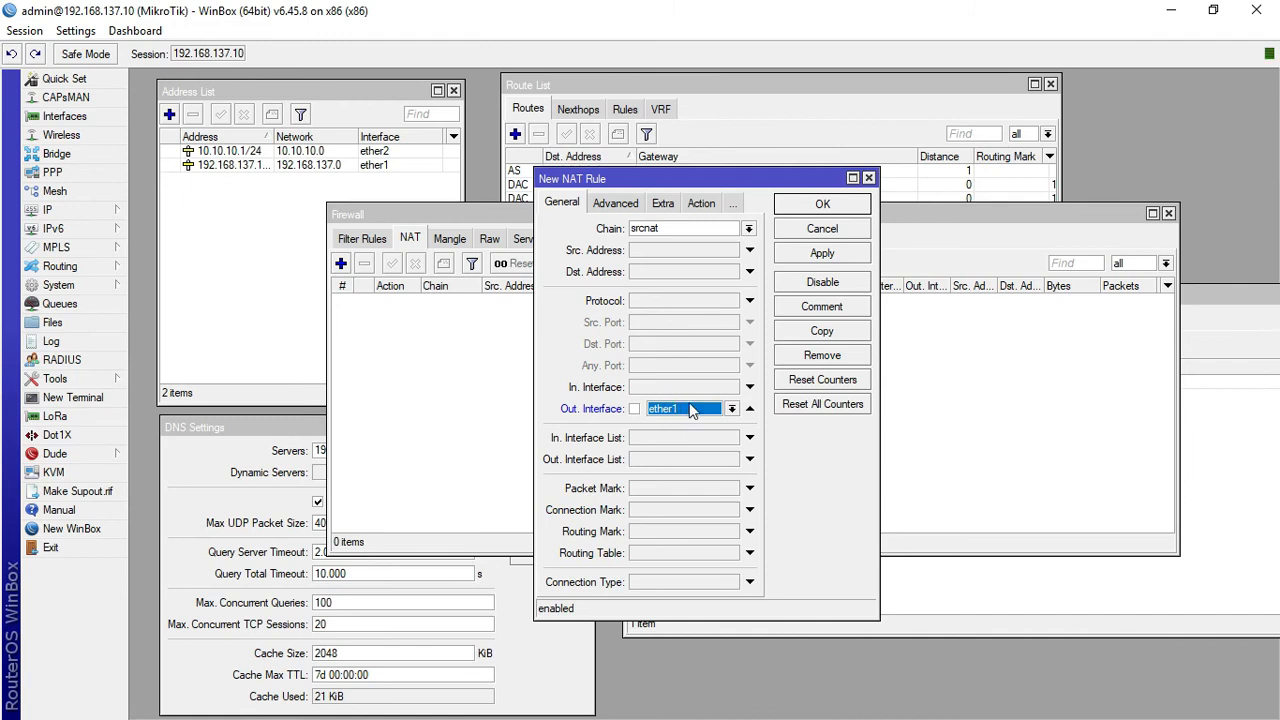
# Set the NAT rule's action to masquerade, save the rule, and move the Firewall window clear of the other windows
pyautogui.click(701, 203)
pyautogui.click(686, 232)
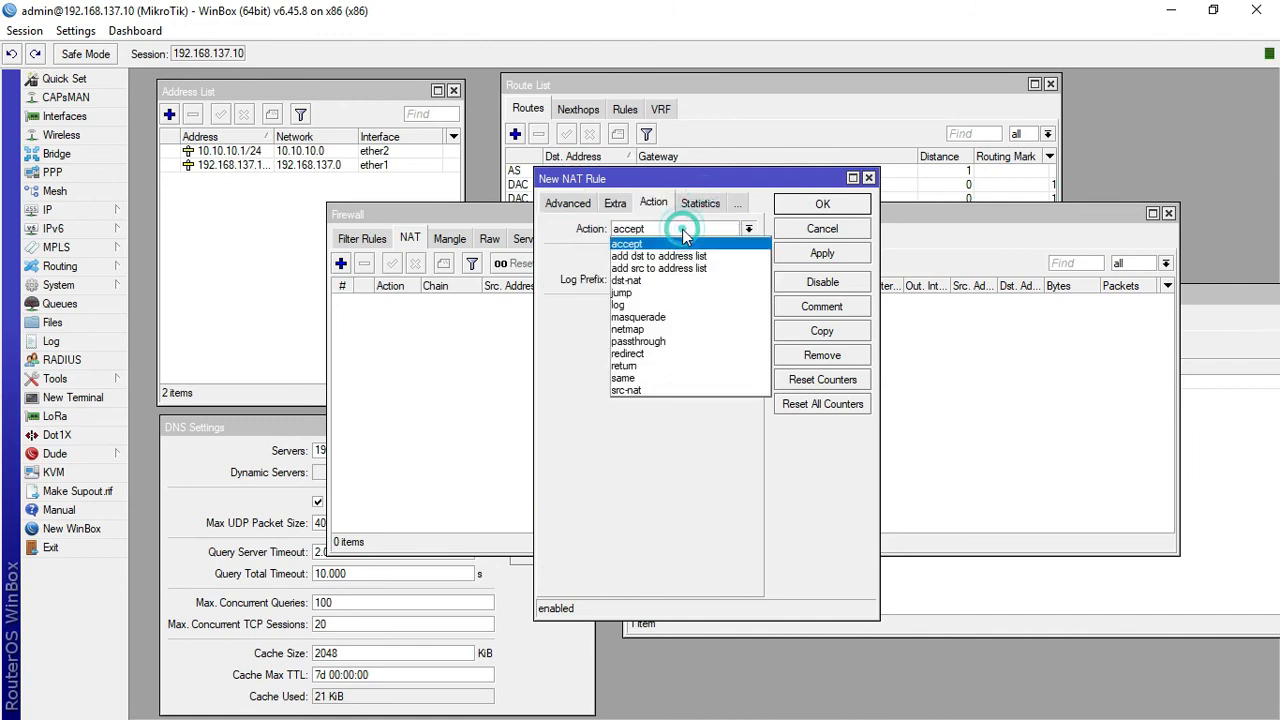
pyautogui.click(686, 318)
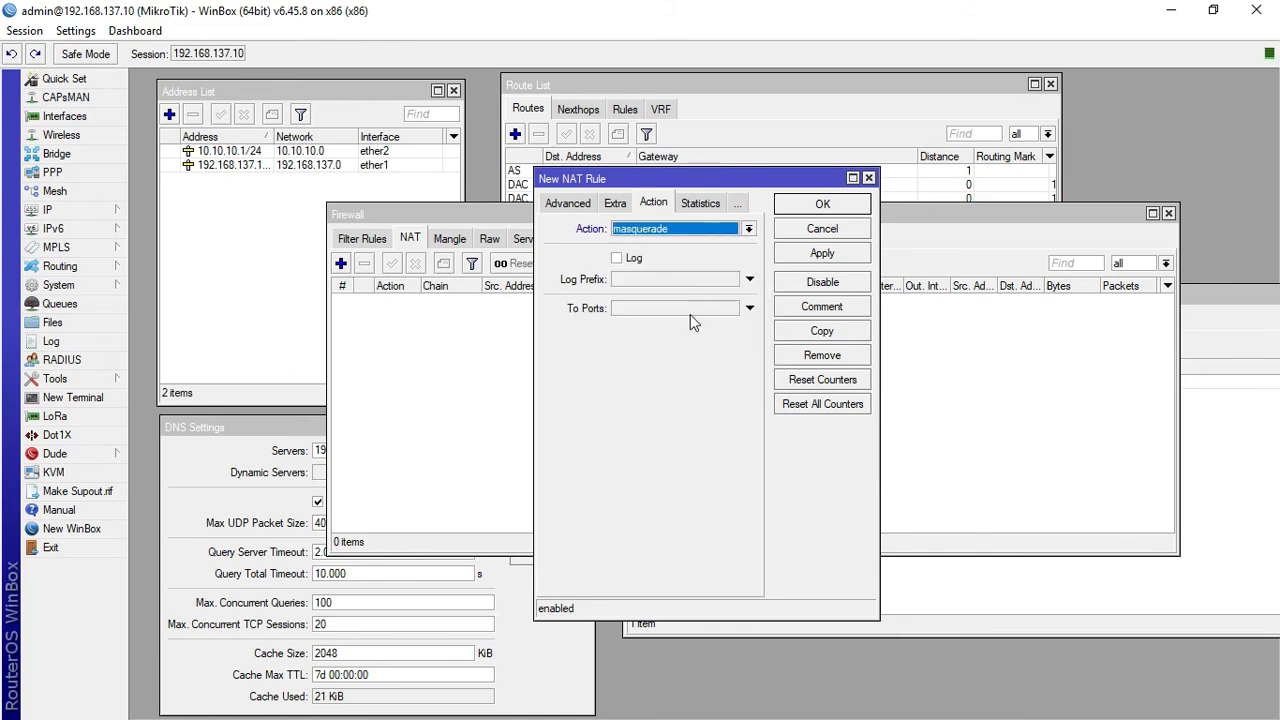
pyautogui.click(806, 258)
pyautogui.click(822, 203)
pyautogui.moveTo(800, 216); pyautogui.dragTo(1140, 454)
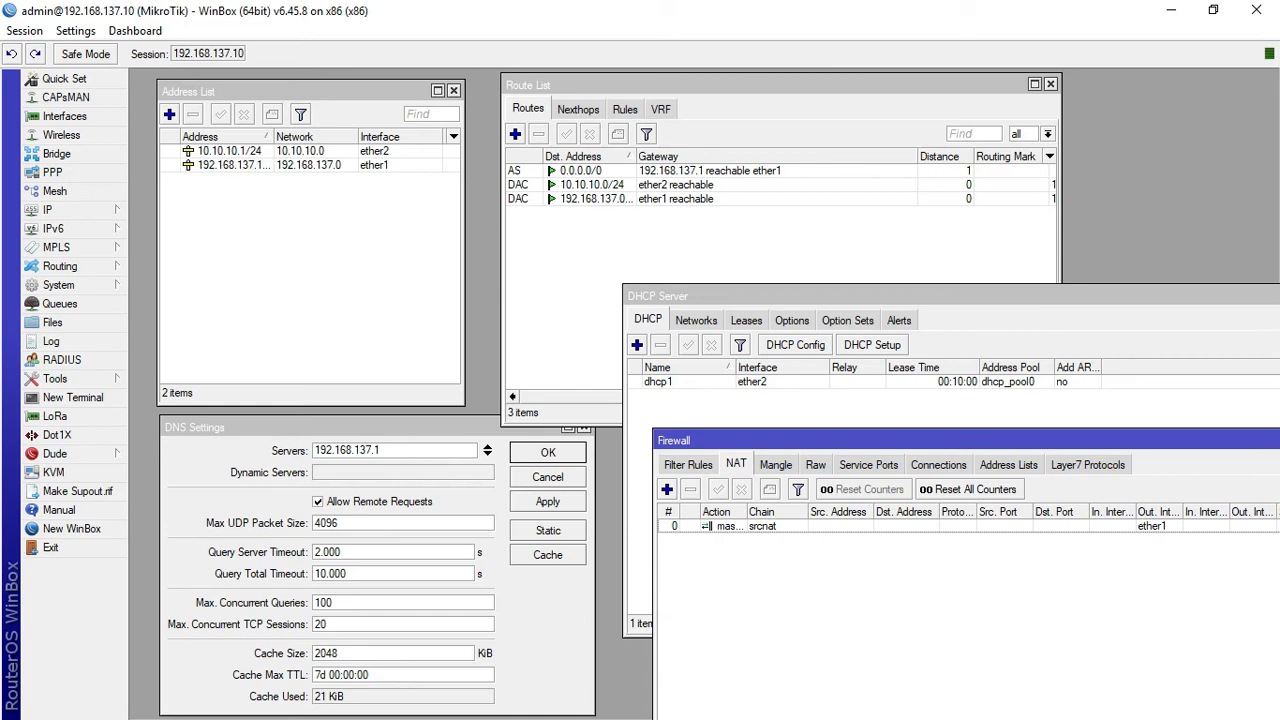
# Ping google.com from a new router terminal, and close the terminal
pyautogui.click(89, 400)
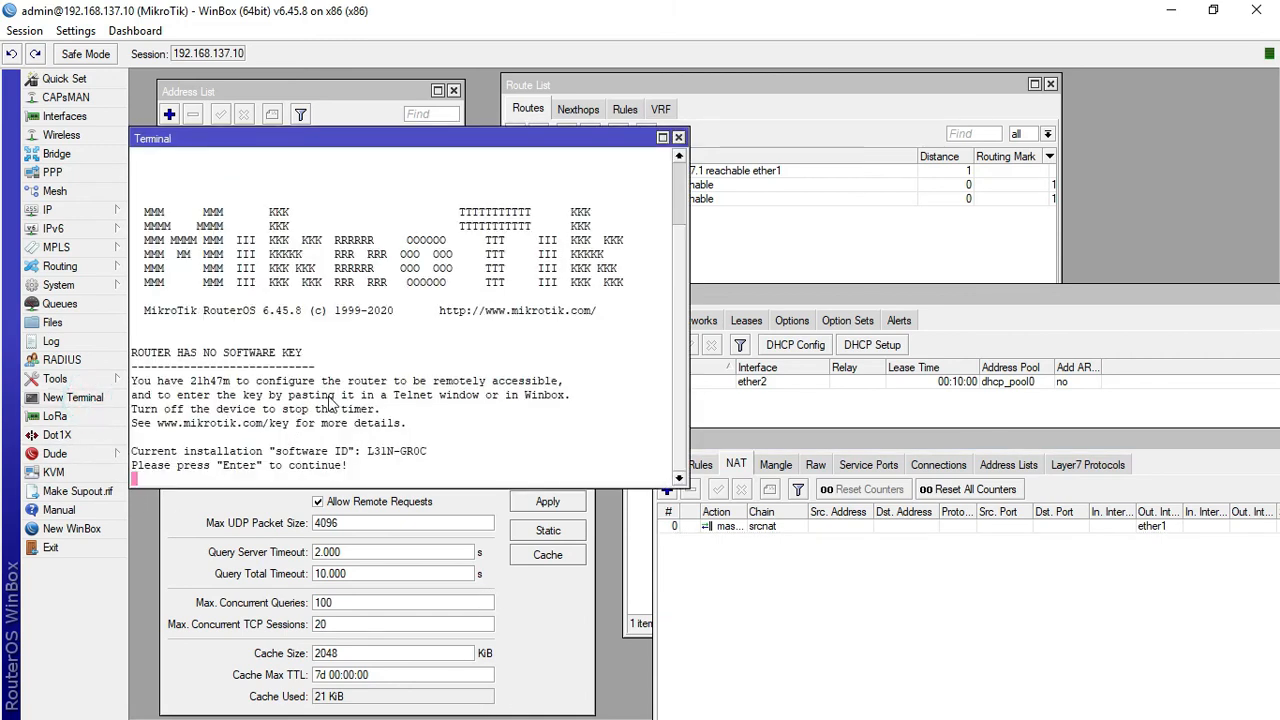
pyautogui.press('Return')
pyautogui.write('ping ')
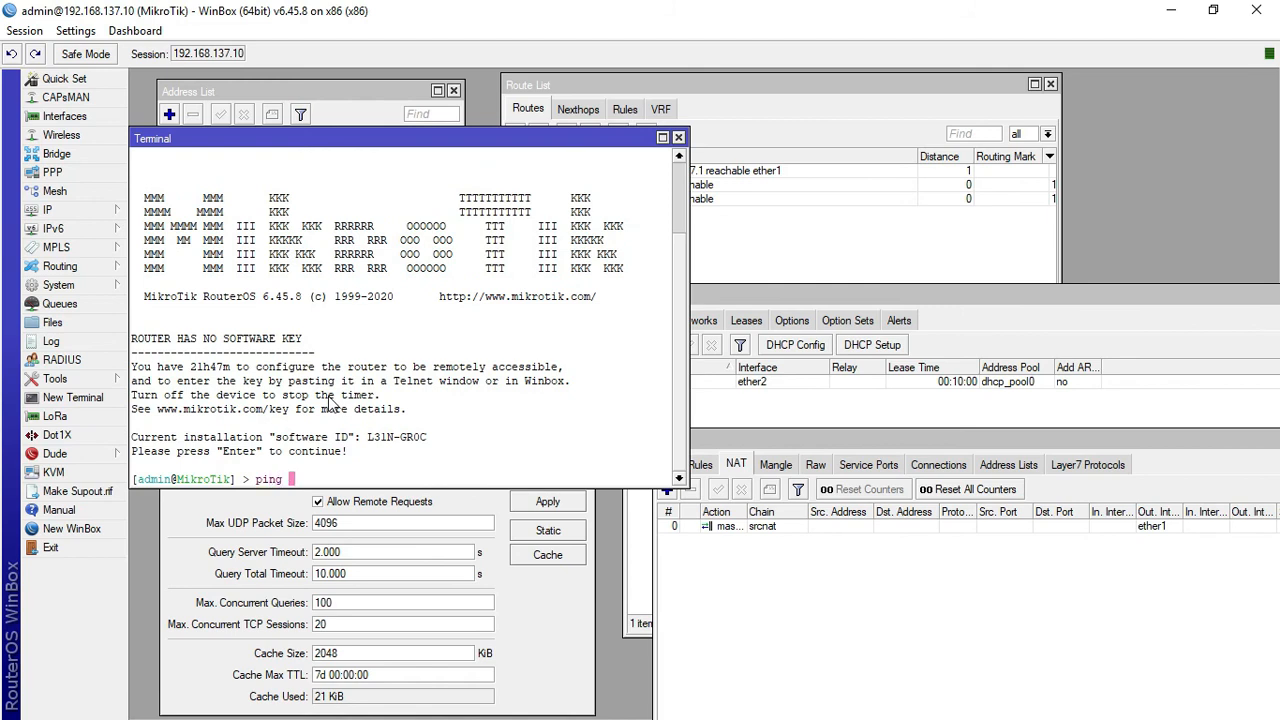
pyautogui.write('google.co')
pyautogui.write('m')
pyautogui.press('Return')
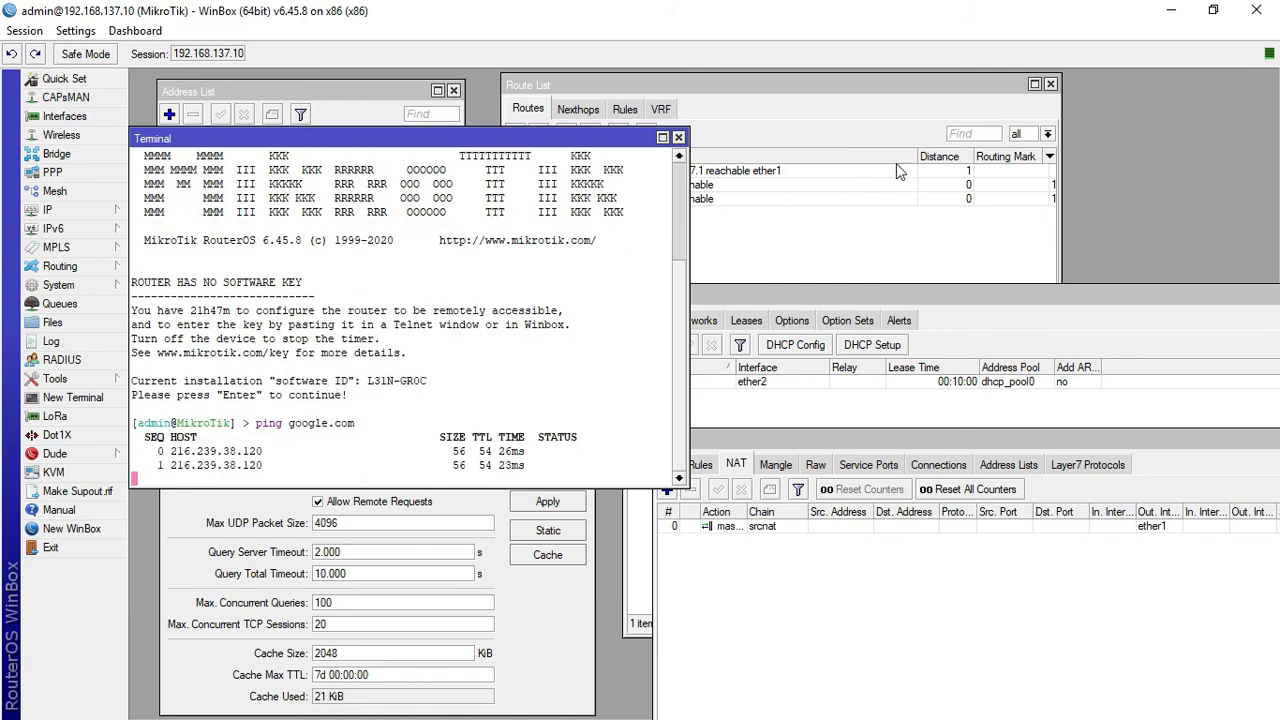
pyautogui.click(678, 137)
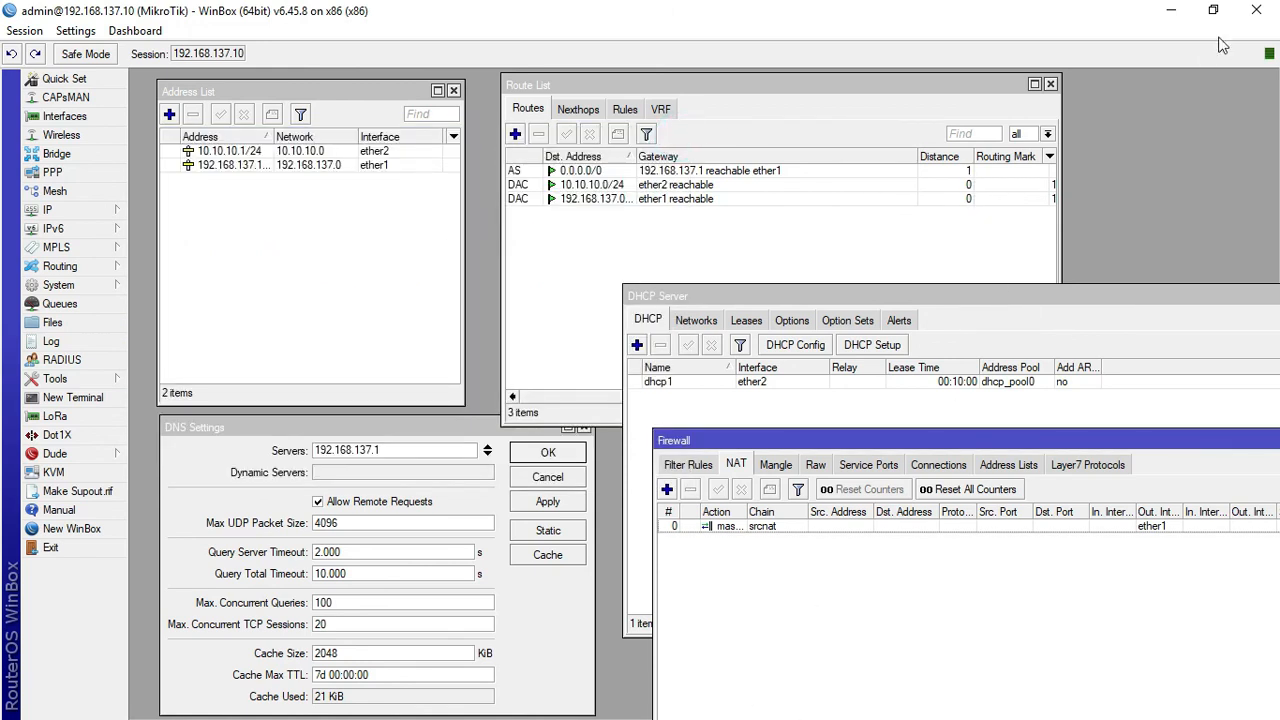
# Switch to the client VM and ping google.com from a command prompt
pyautogui.click(1170, 10)
pyautogui.moveTo(630, 715)
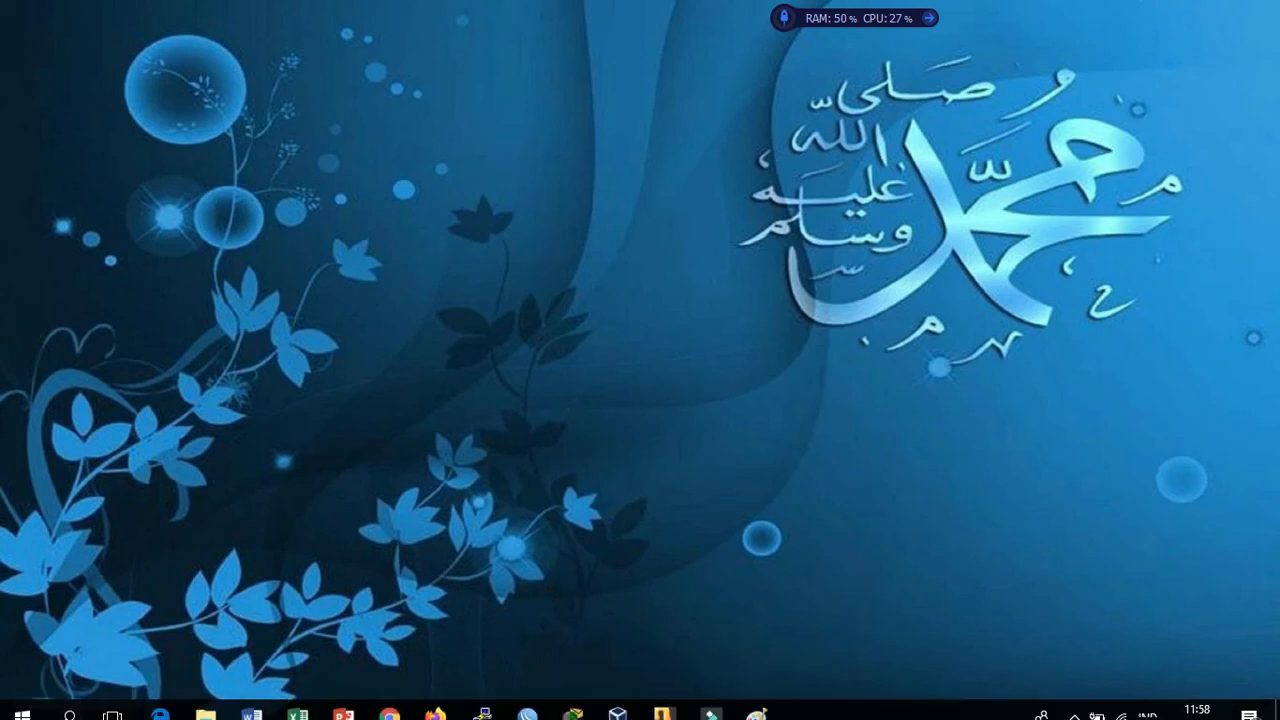
pyautogui.click(649, 708)
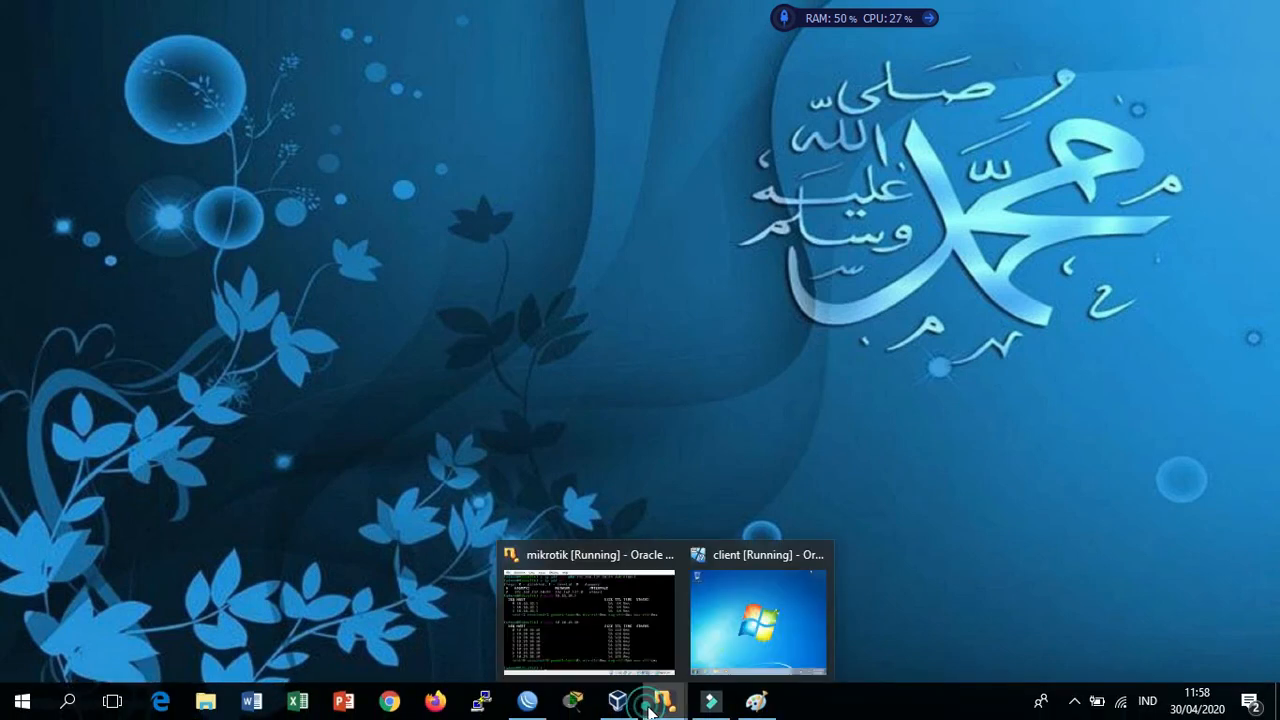
pyautogui.click(745, 630)
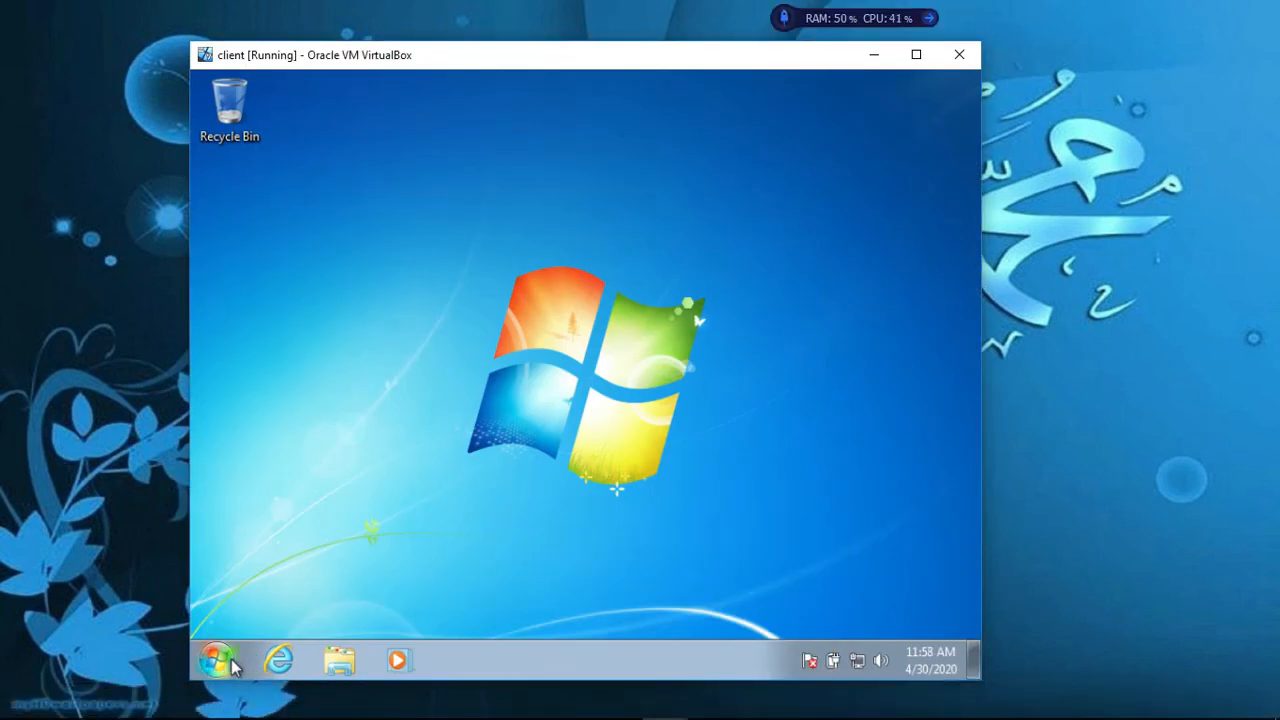
pyautogui.press('super+r')
pyautogui.press('Return')
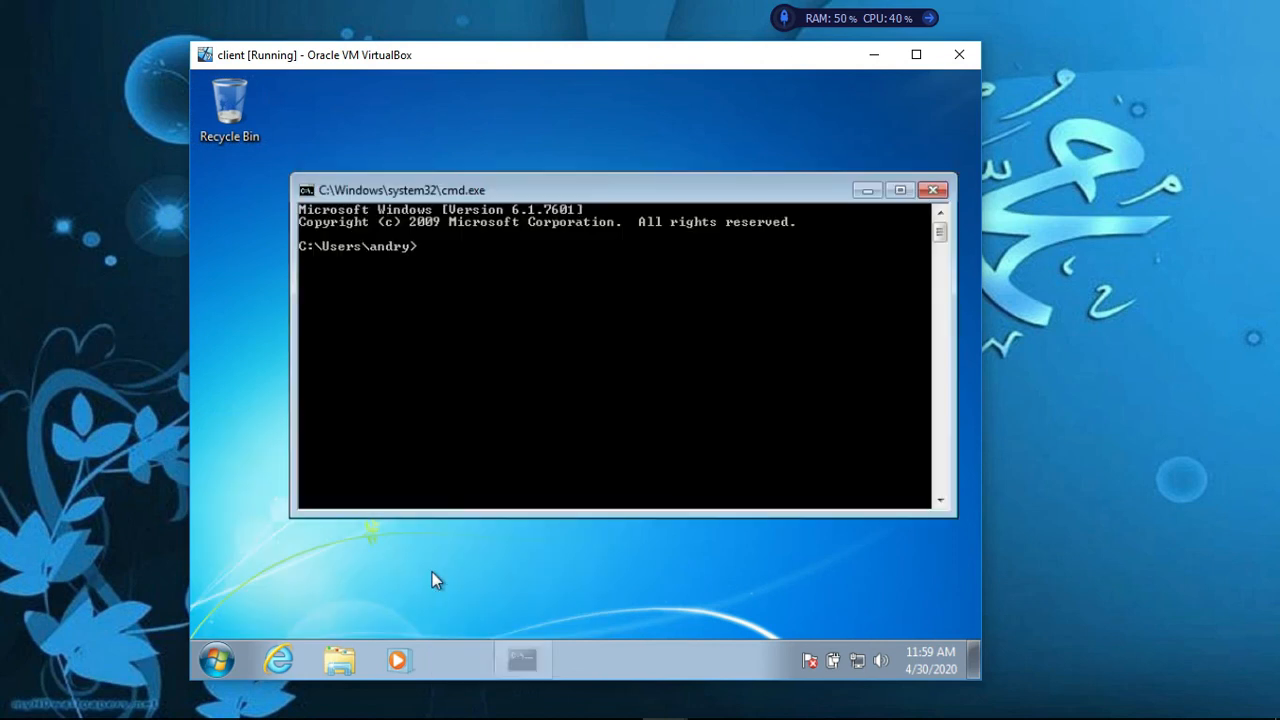
pyautogui.write('ping google.com')
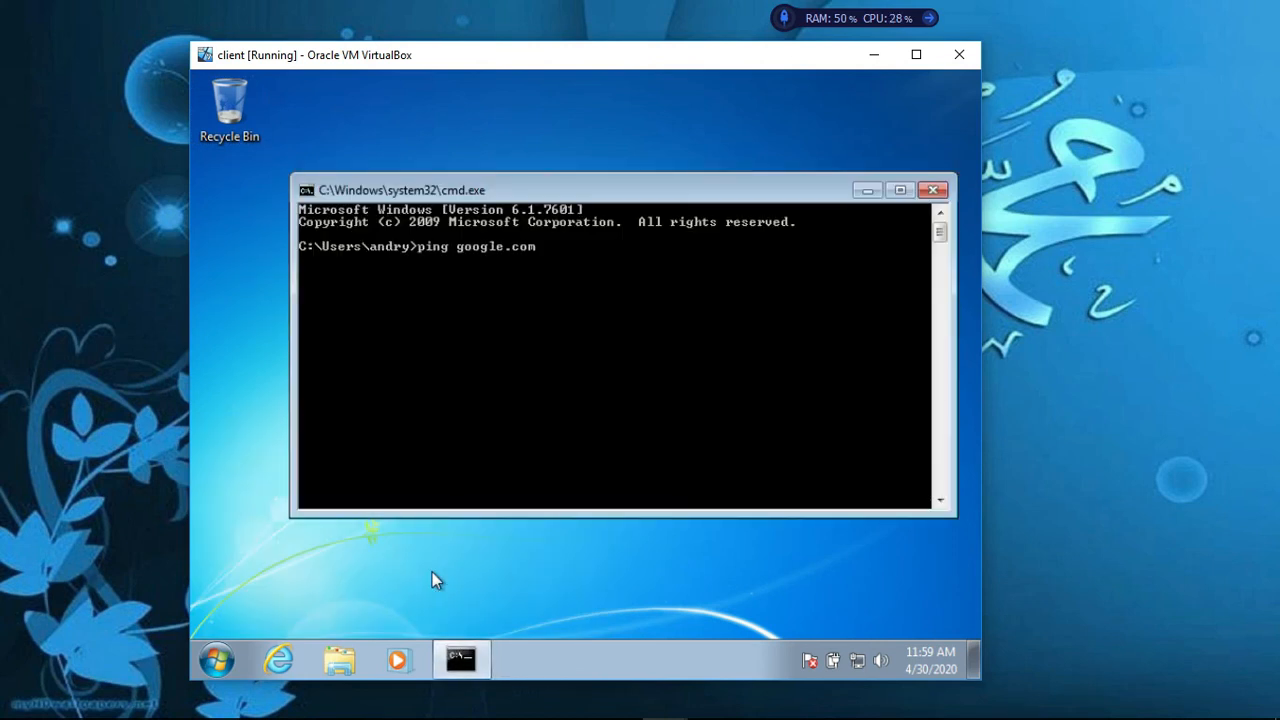
pyautogui.press('Return')
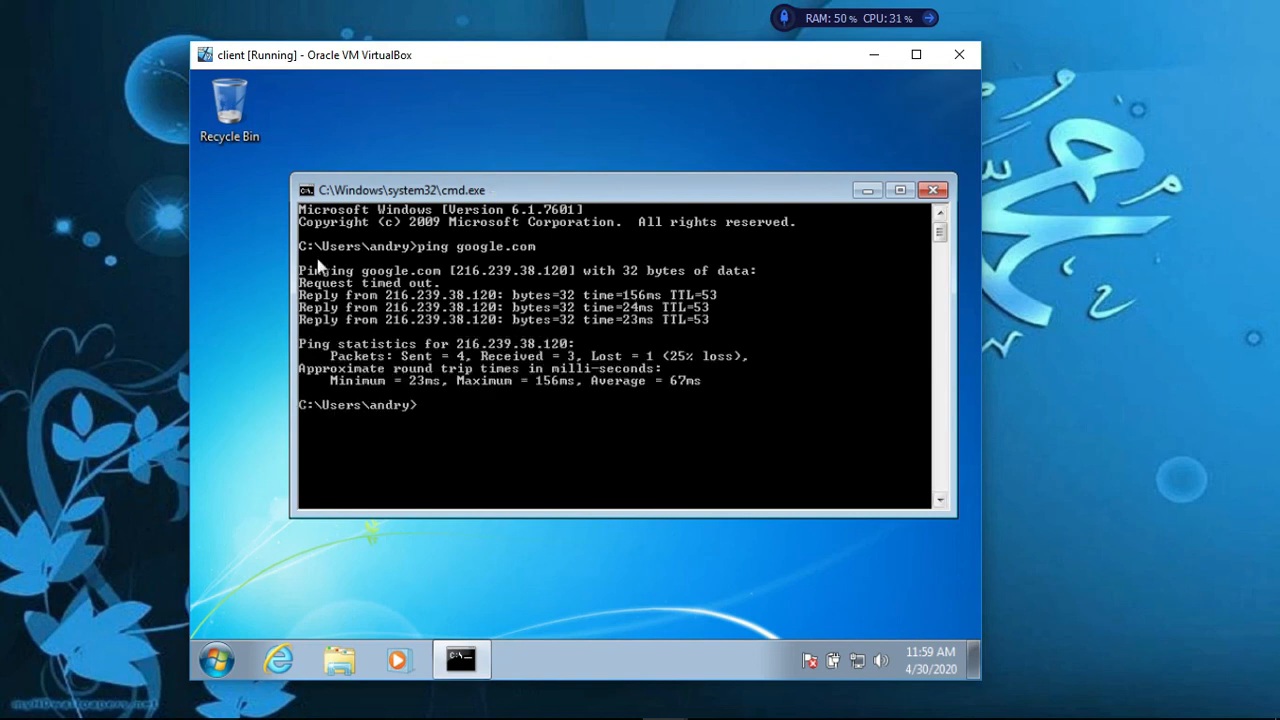
# Load google.com in Internet Explorer on the client, and close the extra microsoft.com page
pyautogui.click(279, 660)
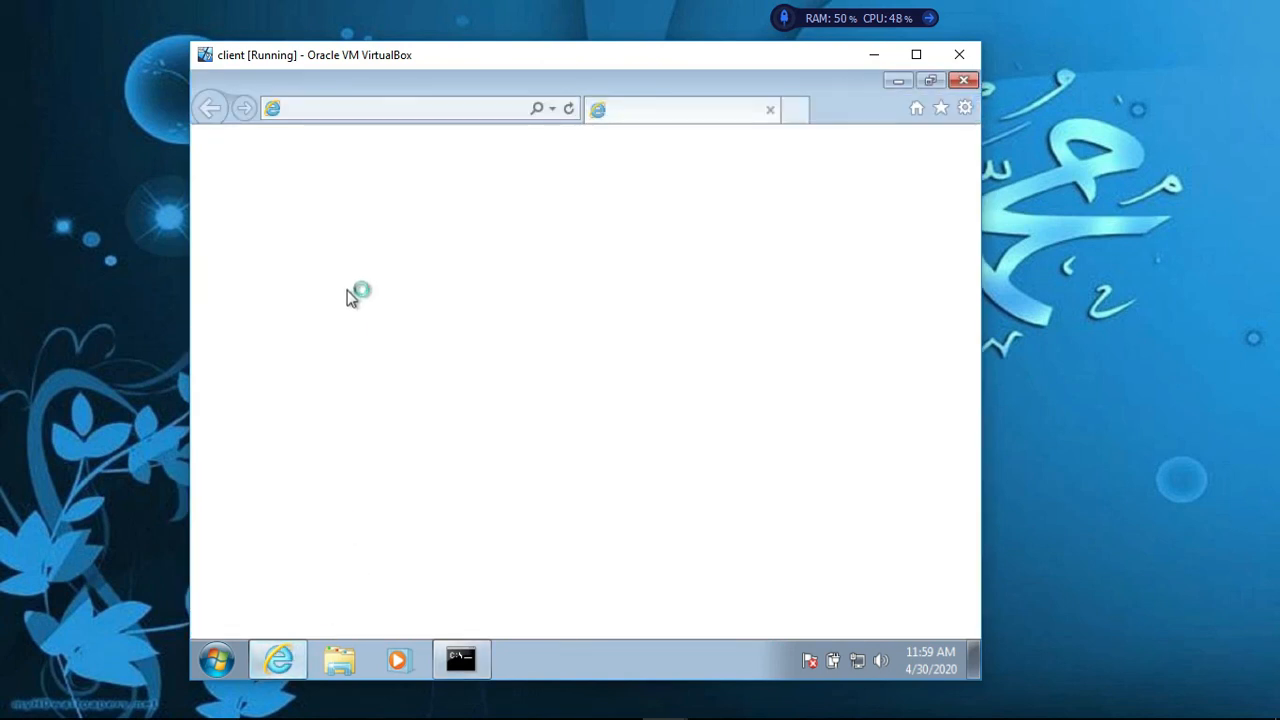
pyautogui.click(348, 109)
pyautogui.click(350, 108)
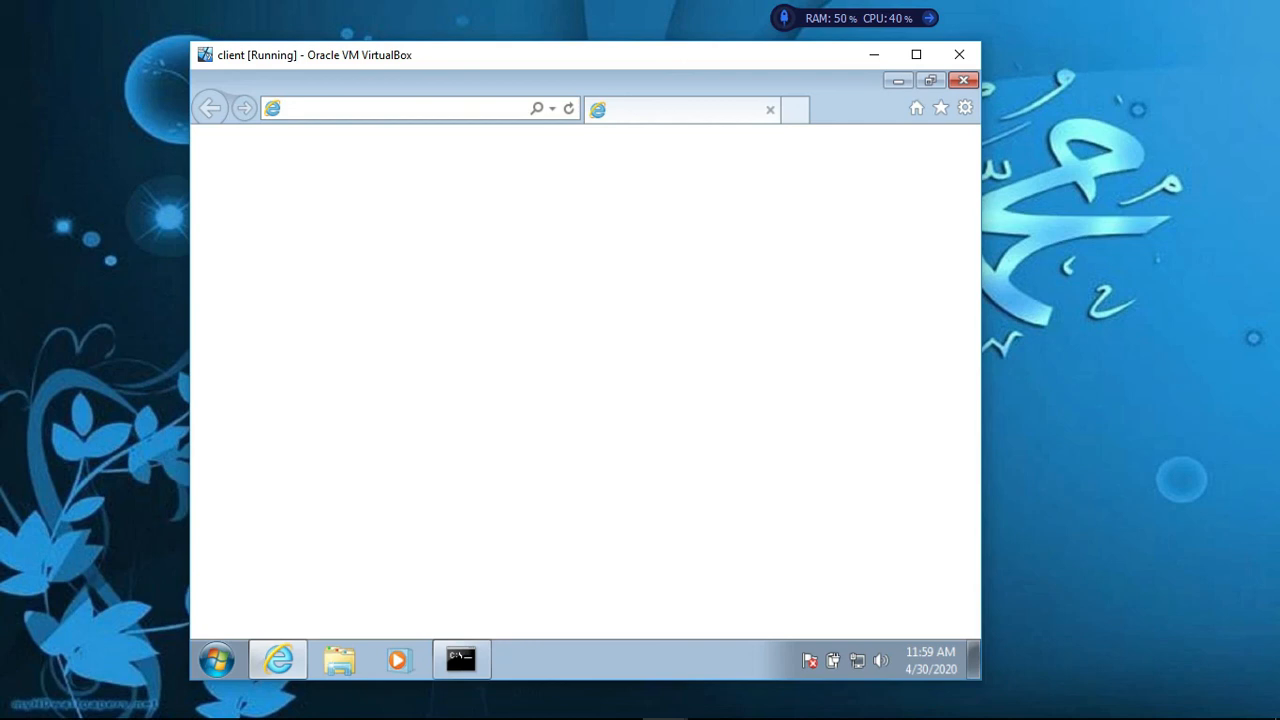
pyautogui.write('google.com/')
pyautogui.hotkey('ctrl', 'a')
pyautogui.write('goog')
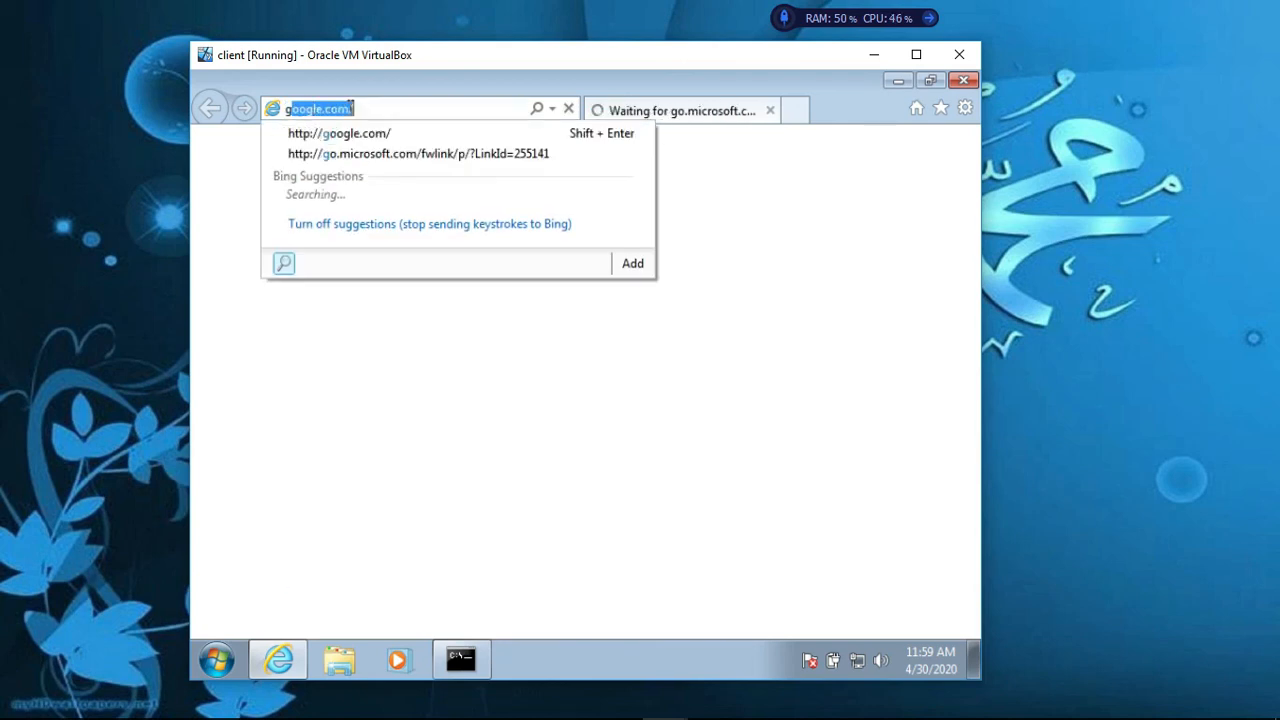
pyautogui.press('Return')
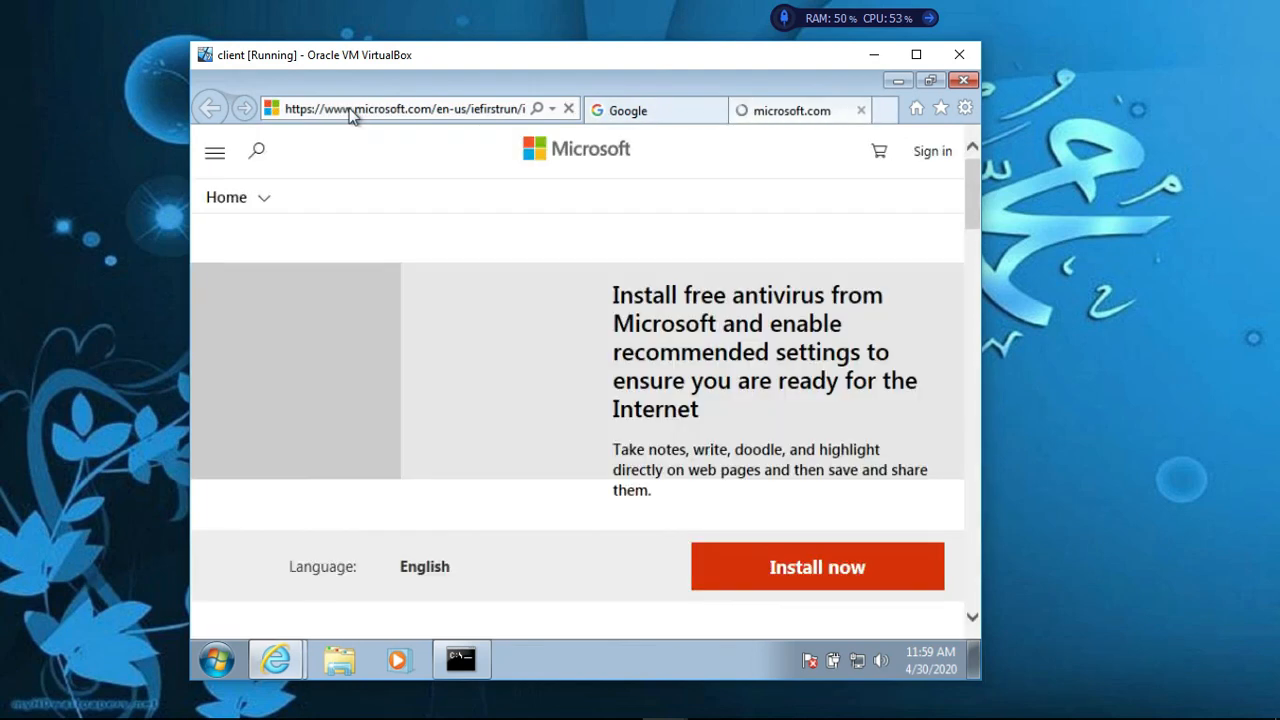
pyautogui.click(864, 114)
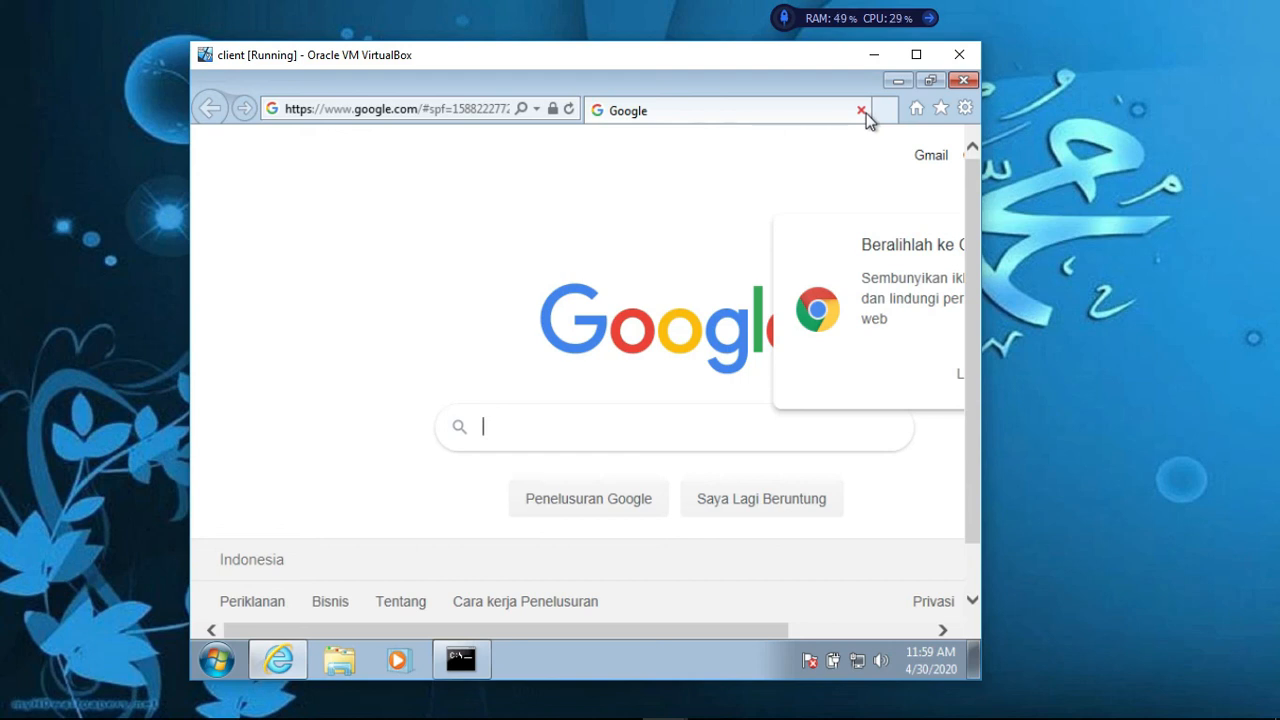
# Minimize the client VM, open Notepad on the host, and write the first line "1. koneksikan pc dengan hp"
pyautogui.click(874, 54)
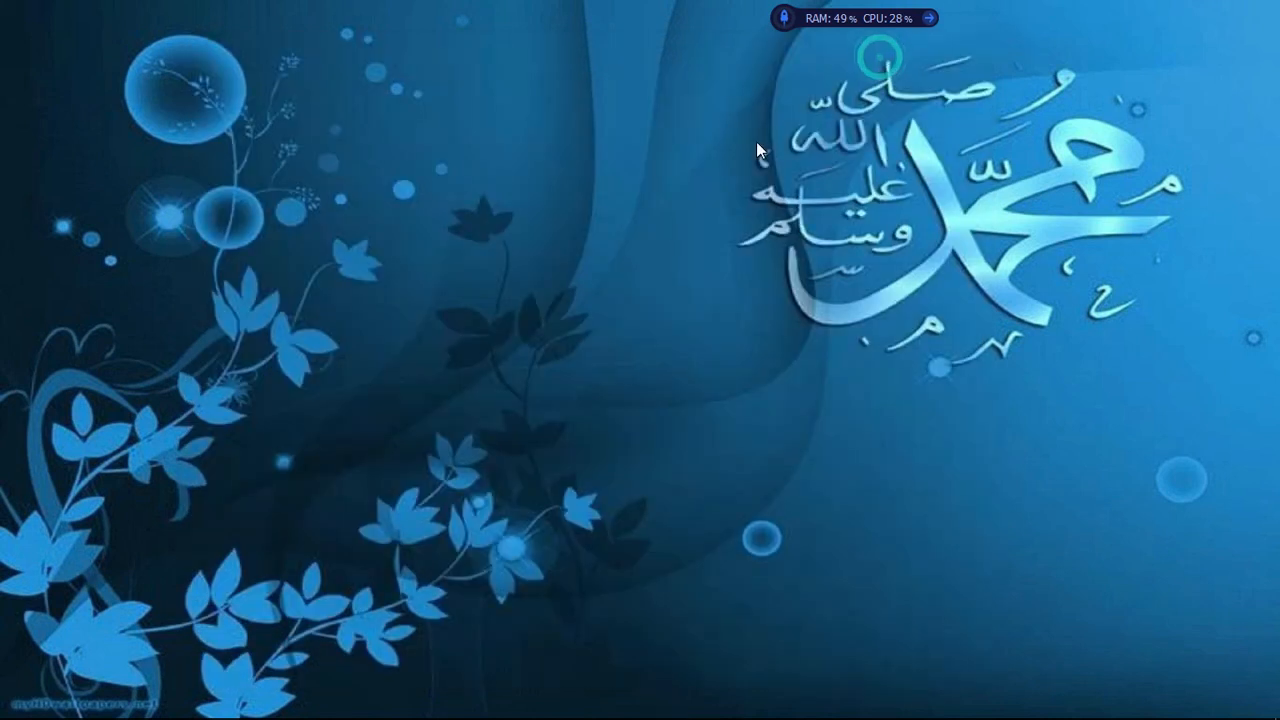
pyautogui.press('super+r')
pyautogui.press('Return')
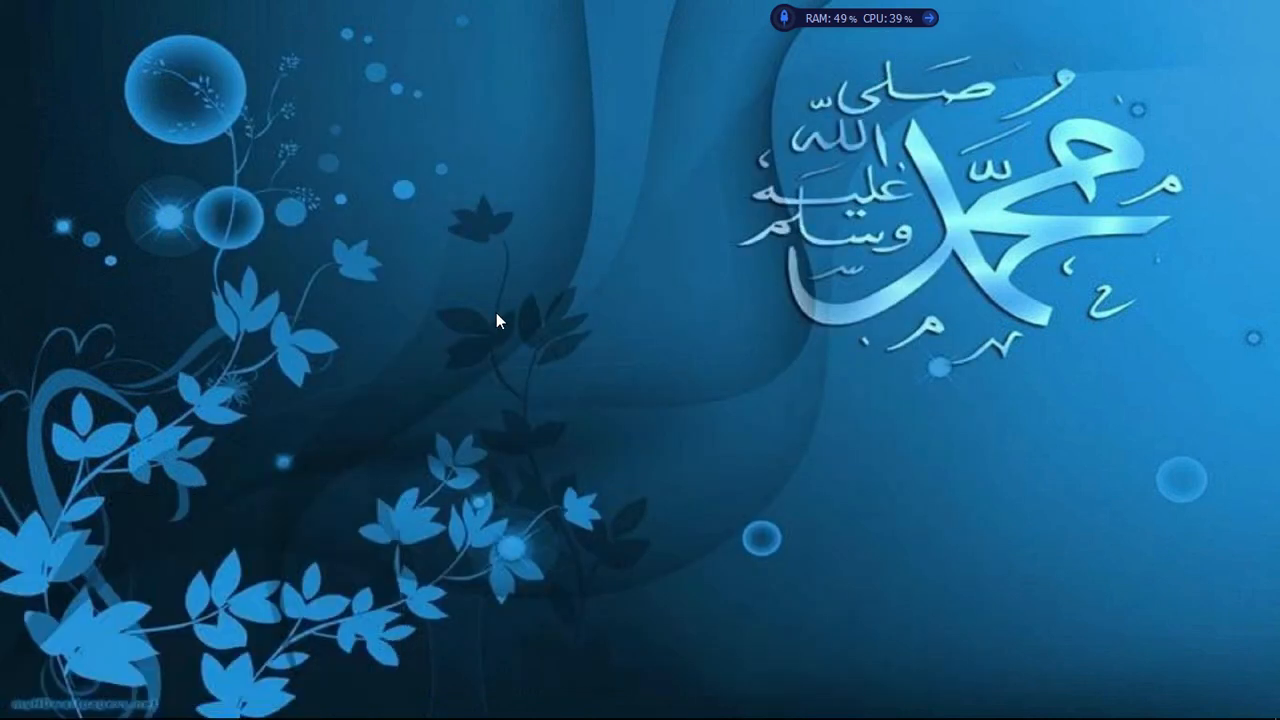
pyautogui.write('1.')
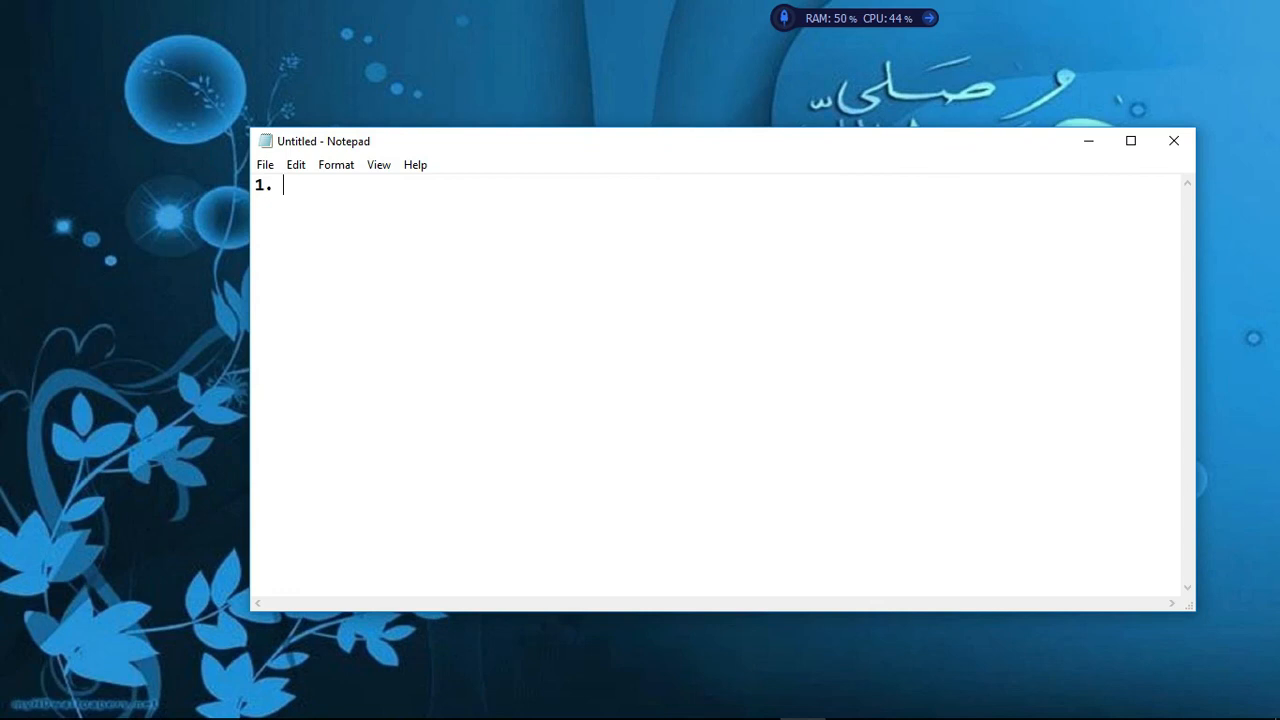
pyautogui.write(' koneksikan pc dengan hp')
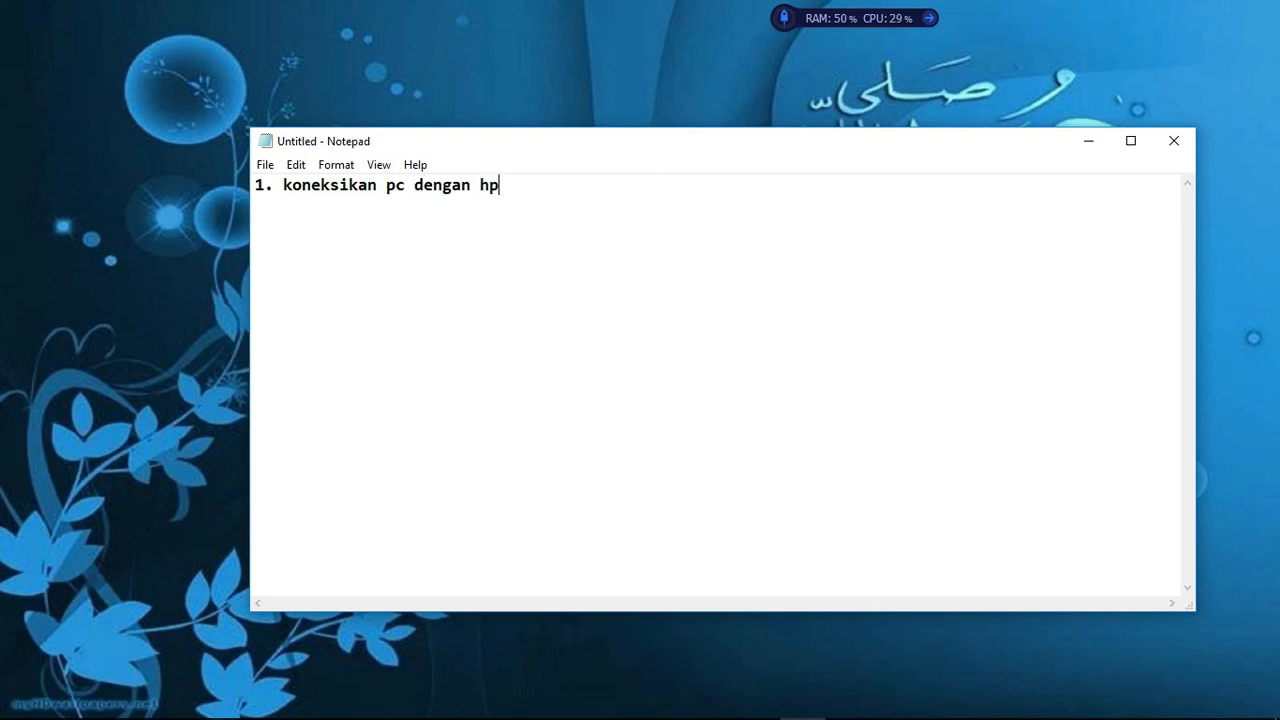
pyautogui.write(' (t')
pyautogui.press('BackSpace')
pyautogui.press('BackSpace')
# Add the second line "2. sharing adapter wireless ke adapter ostonli (192.168.137.1)" to the summary
pyautogui.write('2. sharing ad')
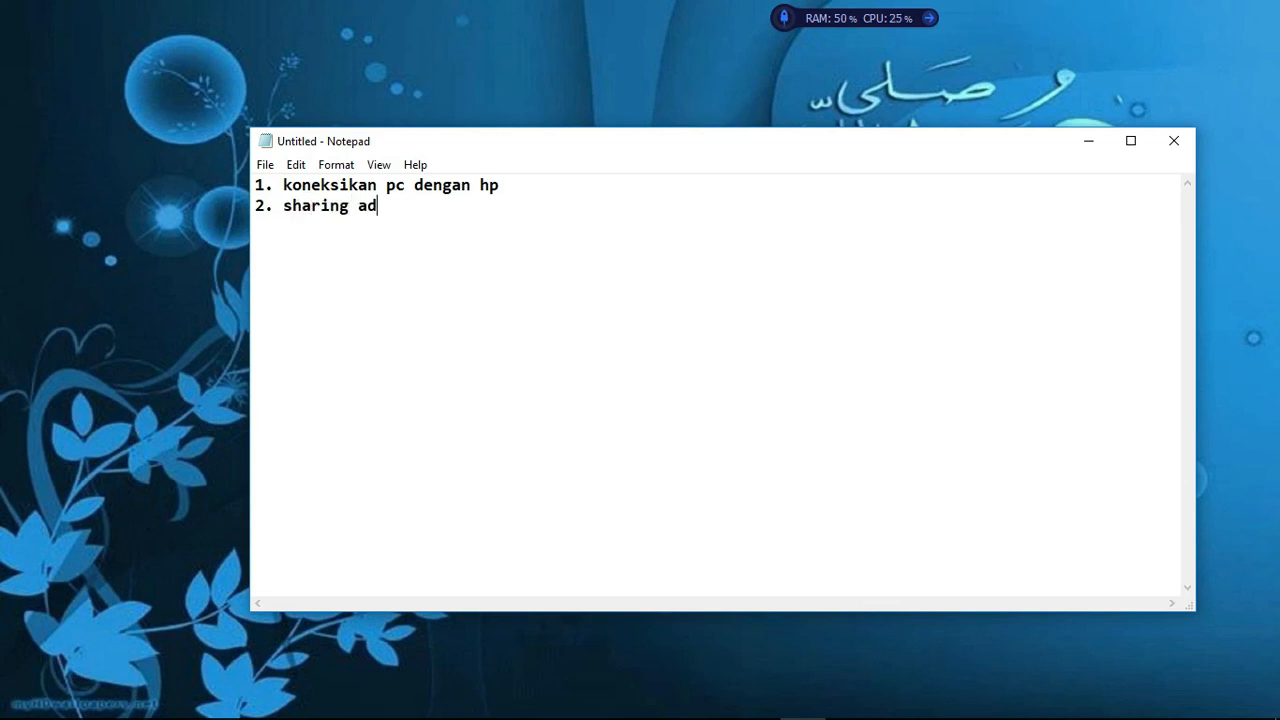
pyautogui.write('apter wireless k')
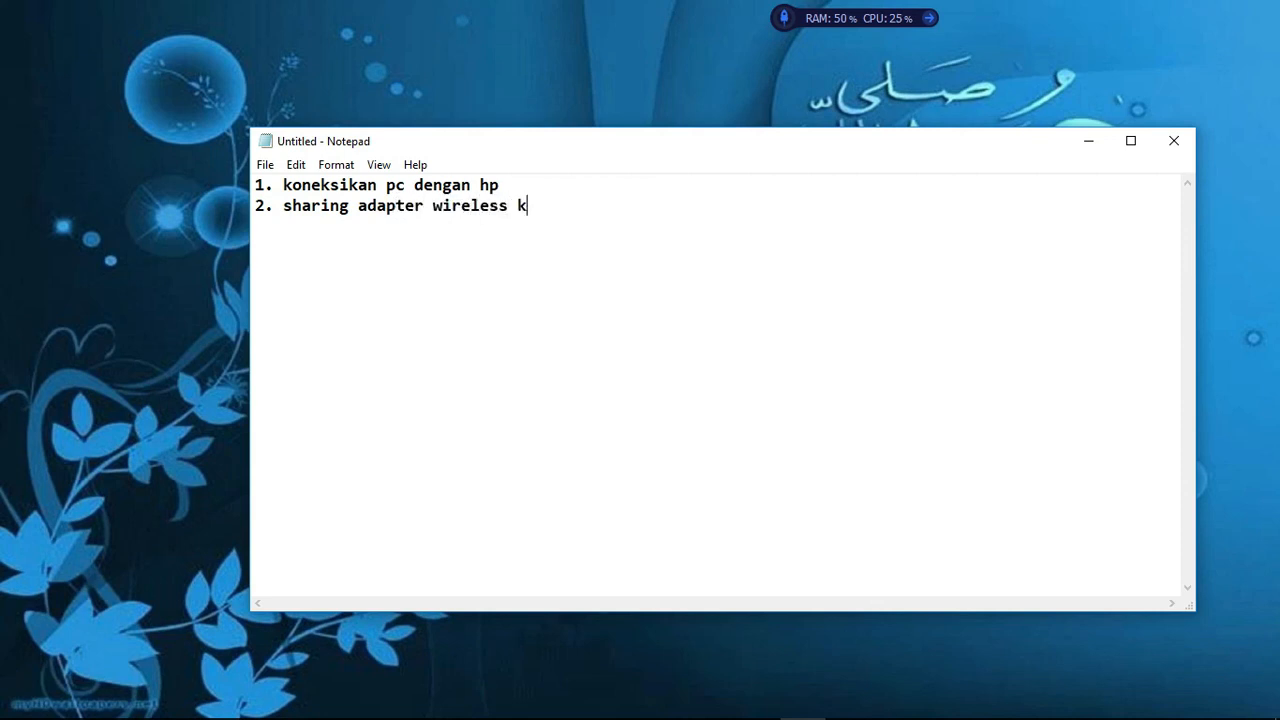
pyautogui.write('e adapter oston')
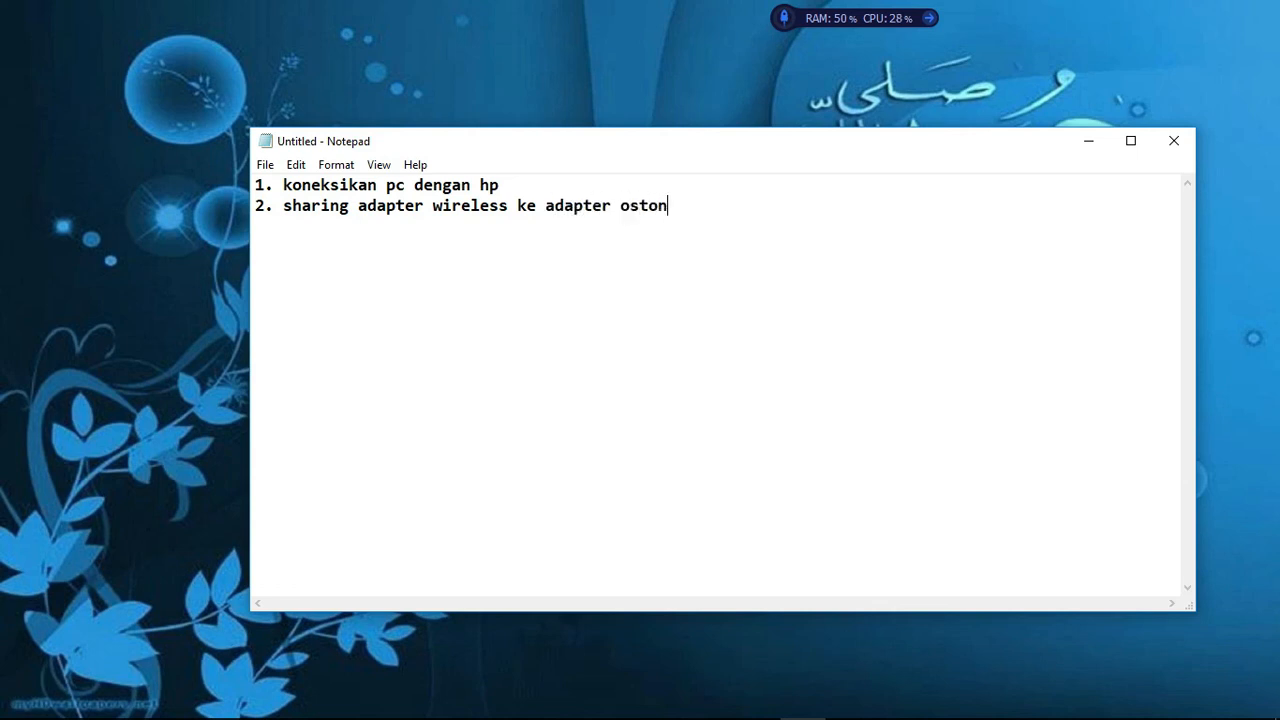
pyautogui.write('li (192.168.1')
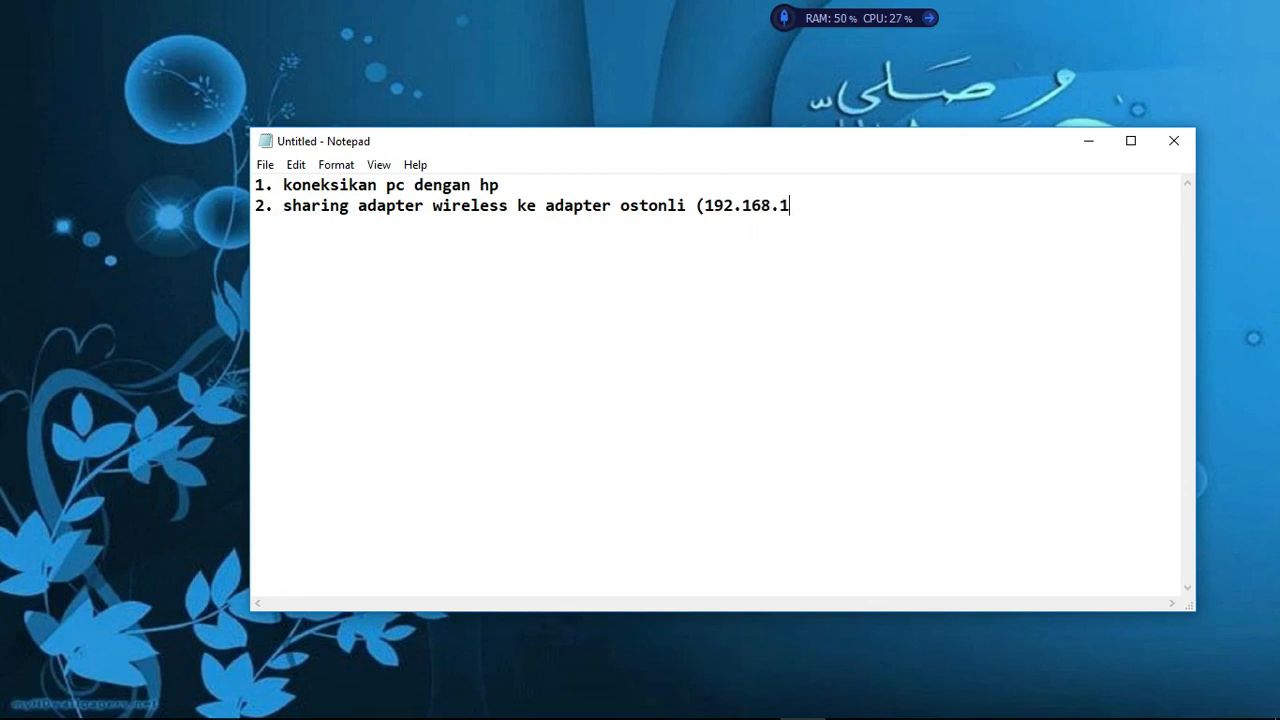
pyautogui.write('37.1)')
# Add the lines "3. seting ip mikrotik" and "4. seting dns mikrotik" to the summary
pyautogui.press('Return')
pyautogui.write('3. seting ip ')
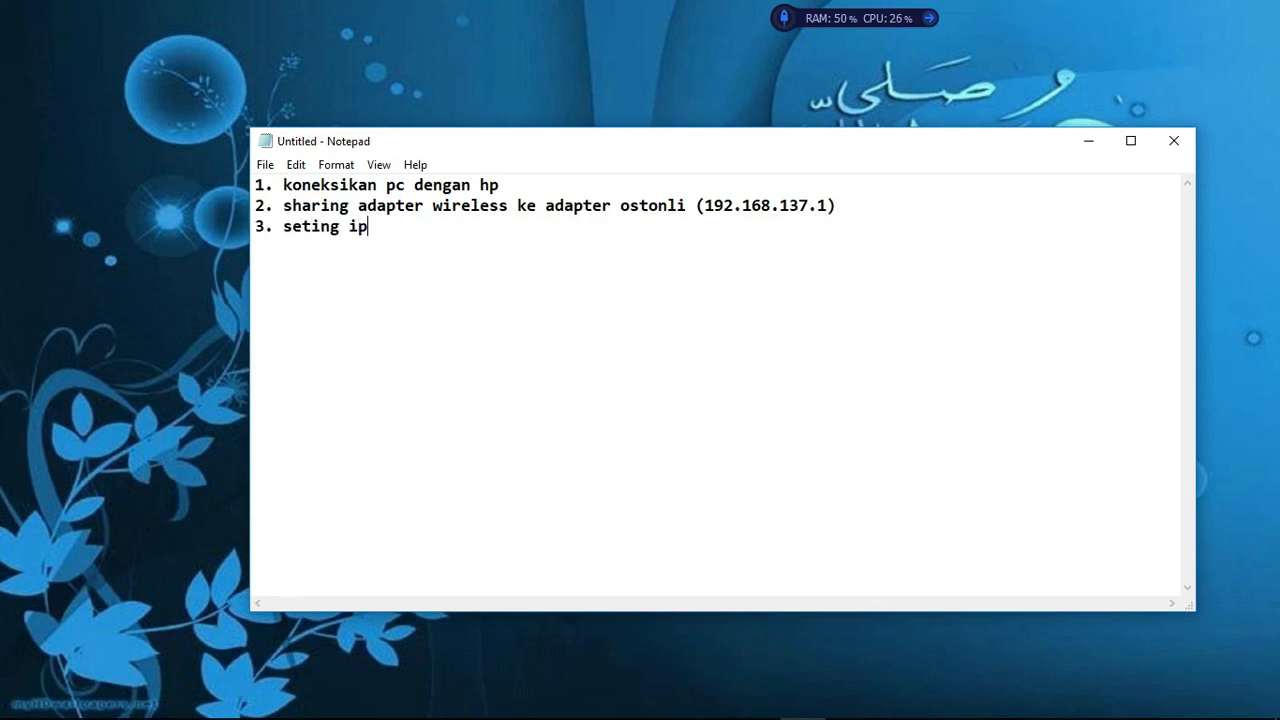
pyautogui.write('mikrotik')
pyautogui.press('Return')
pyautogui.write('3.')
pyautogui.press('BackSpace')
pyautogui.press('BackSpace')
pyautogui.press('BackSpace')
pyautogui.write('4.')
pyautogui.press('BackSpace')
pyautogui.write('. set')
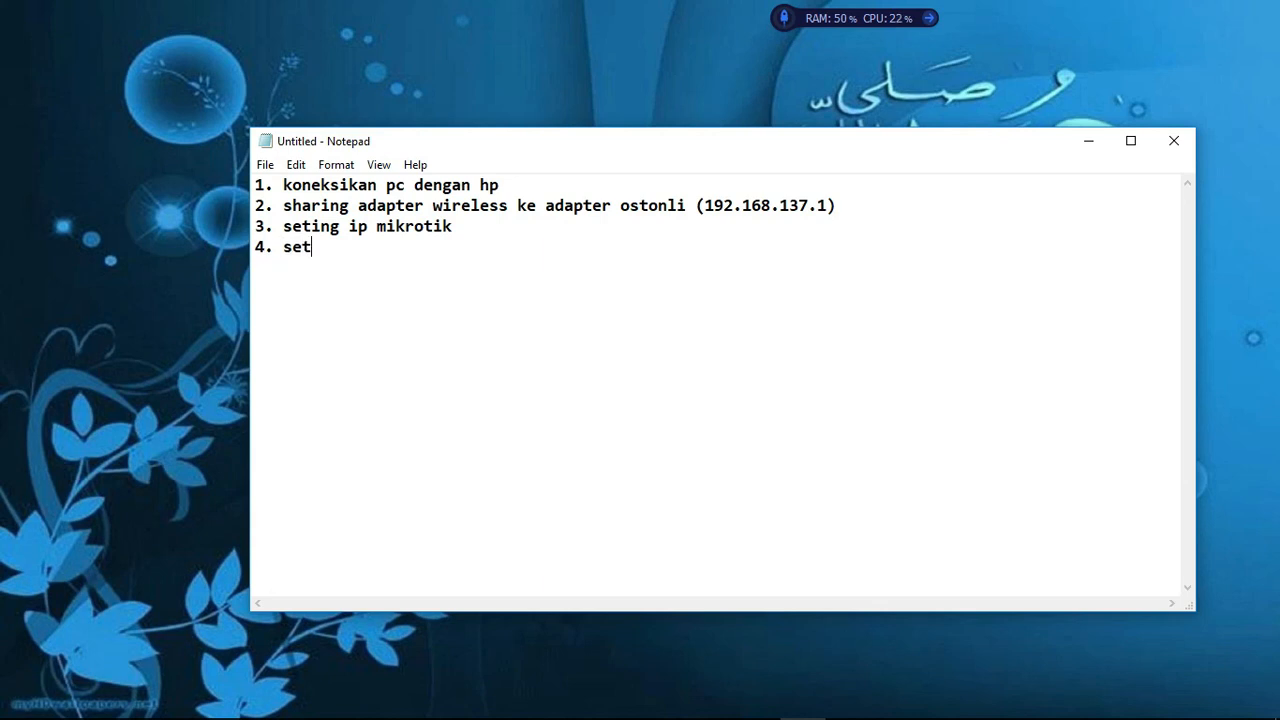
pyautogui.write('ing dns mikrotik')
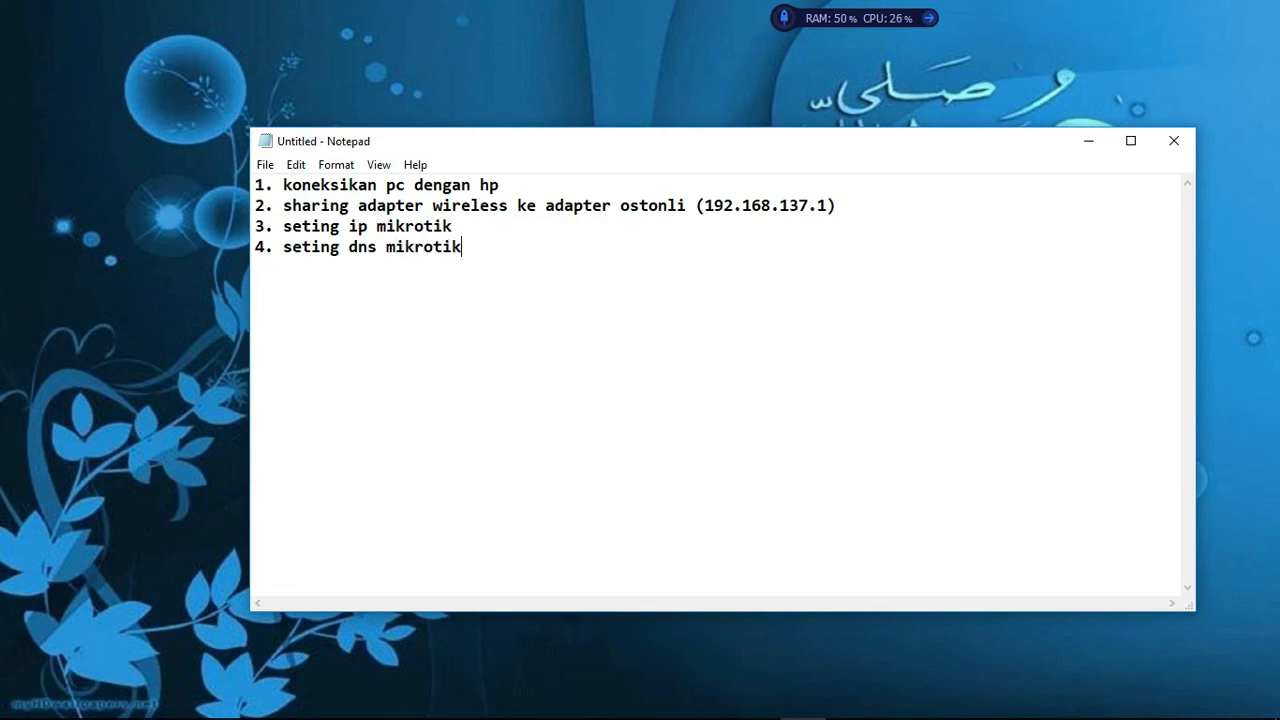
# Add the line "5. seting default route mikrotik" below the DNS line
pyautogui.press('Return')
pyautogui.write('5. seting def')
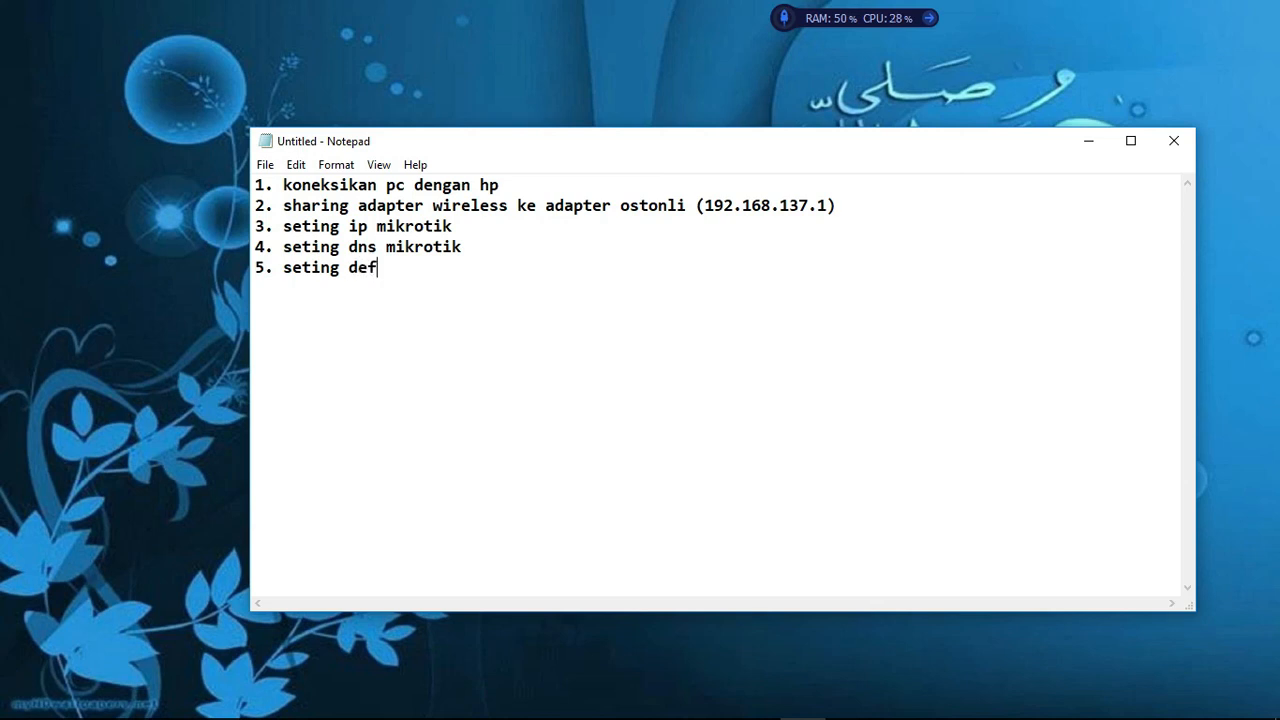
pyautogui.write('ault route mikrotik')
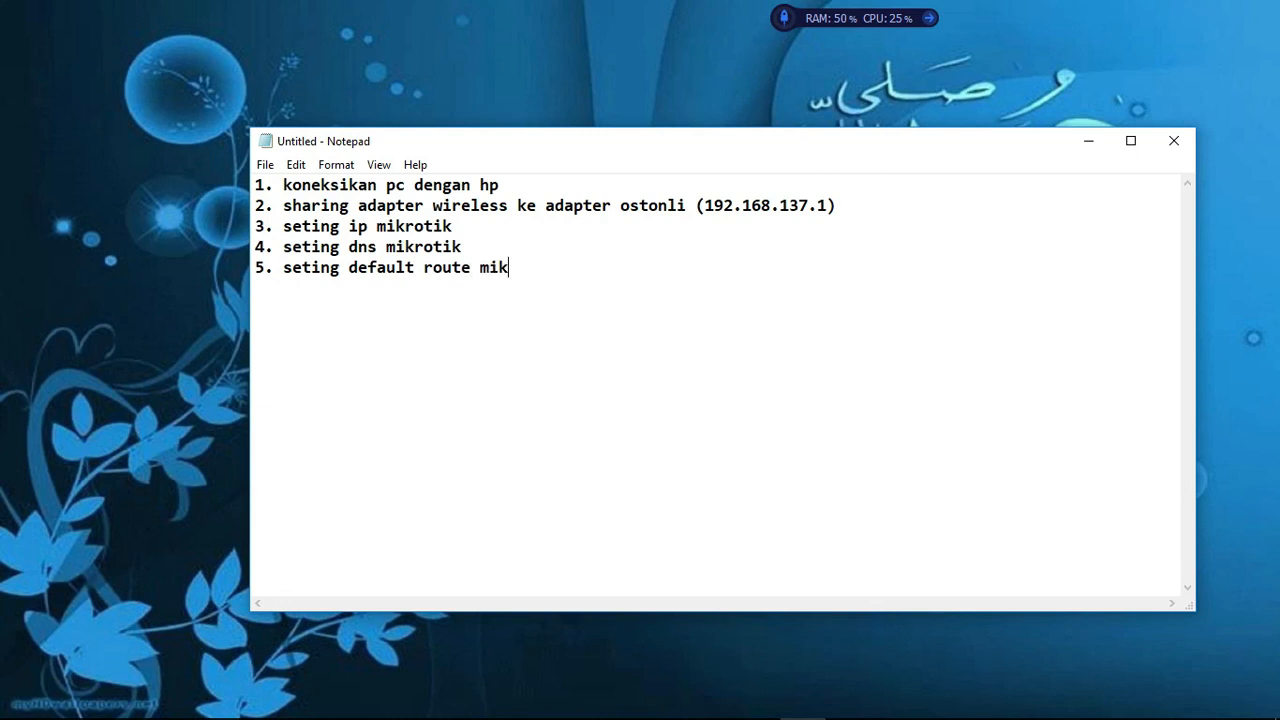
# Add the line "6. tester mikrotik harus dapat internet", correcting its typing mistakes
pyautogui.press('Return')
pyautogui.write('6. tester mikt')
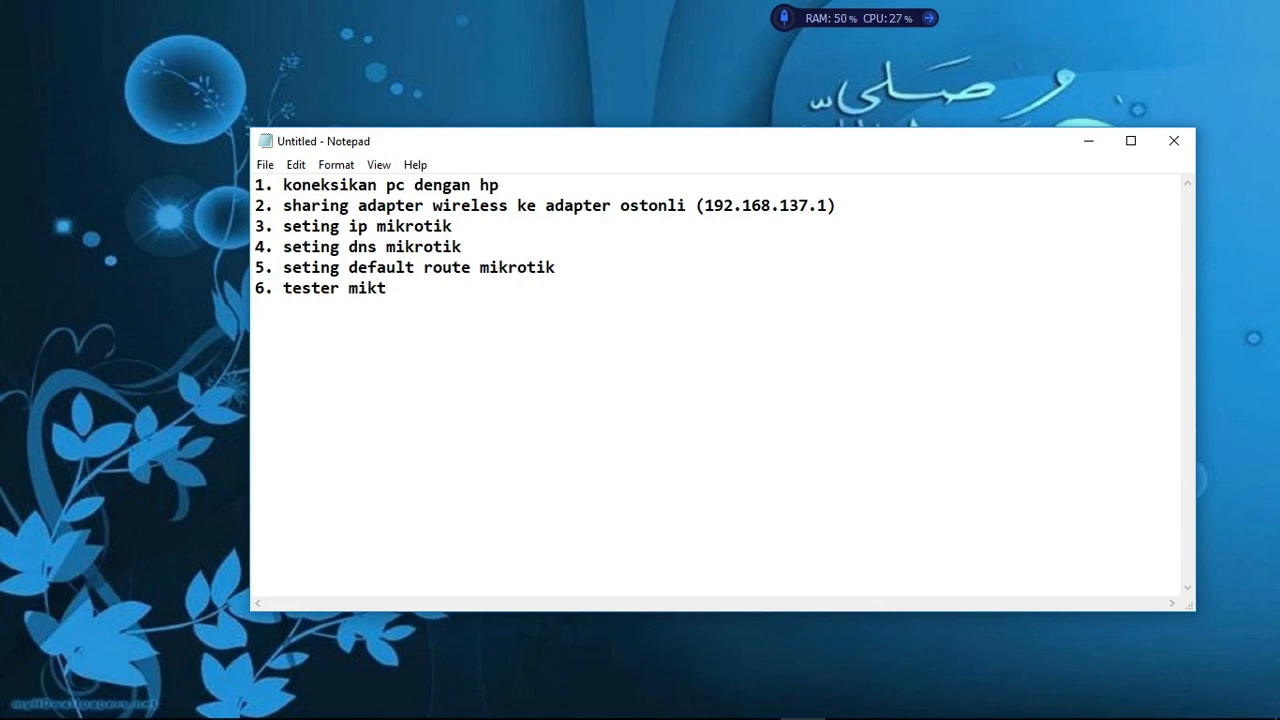
pyautogui.press('BackSpace')
pyautogui.press('BackSpace')
pyautogui.write('kt')
pyautogui.press('BackSpace')
pyautogui.write('rotik harus int')
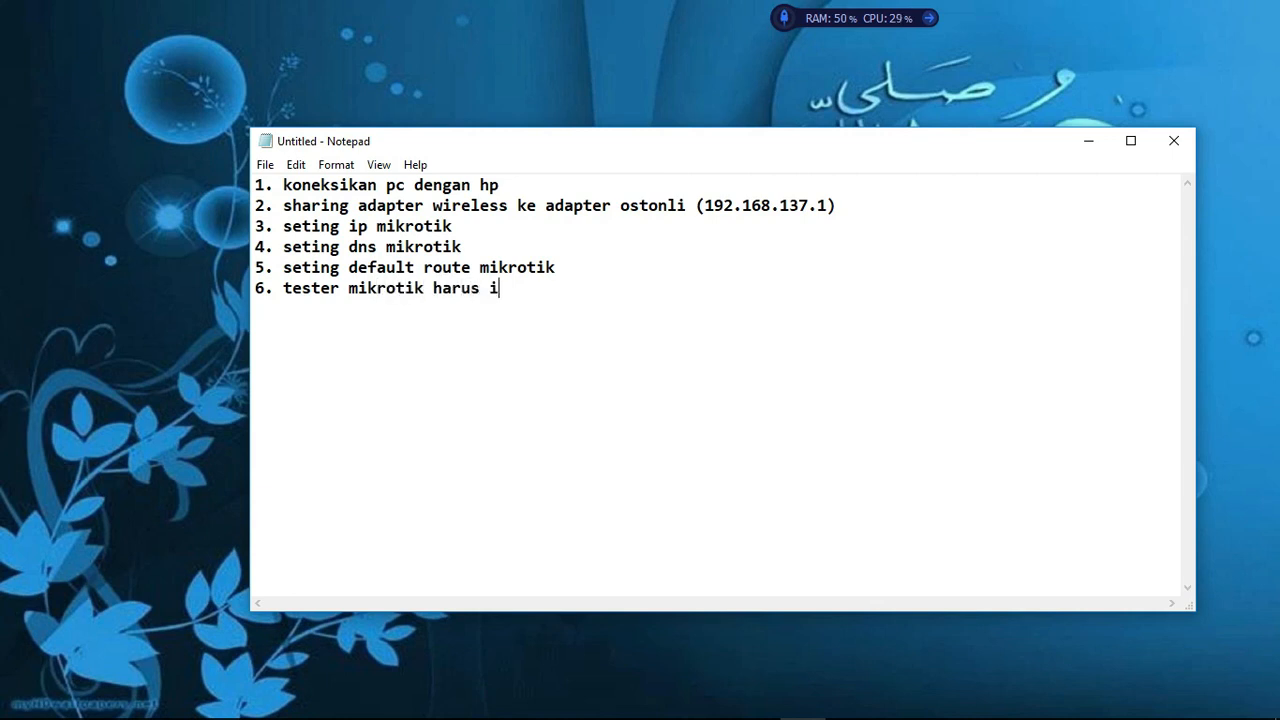
pyautogui.press('BackSpace')
pyautogui.press('BackSpace')
pyautogui.press('BackSpace')
pyautogui.write('padat')
pyautogui.press('BackSpace')
pyautogui.press('BackSpace')
pyautogui.press('BackSpace')
pyautogui.press('BackSpace')
pyautogui.write('dapat internet')
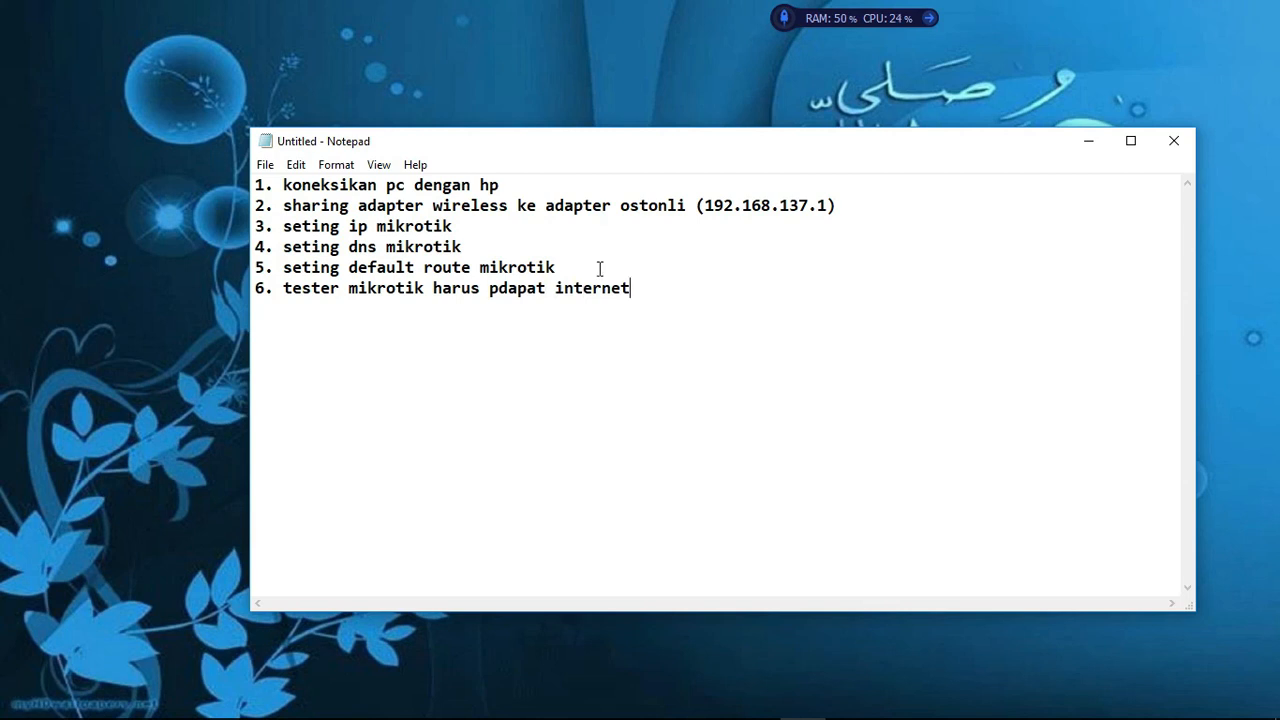
pyautogui.click(497, 289)
pyautogui.press('BackSpace')
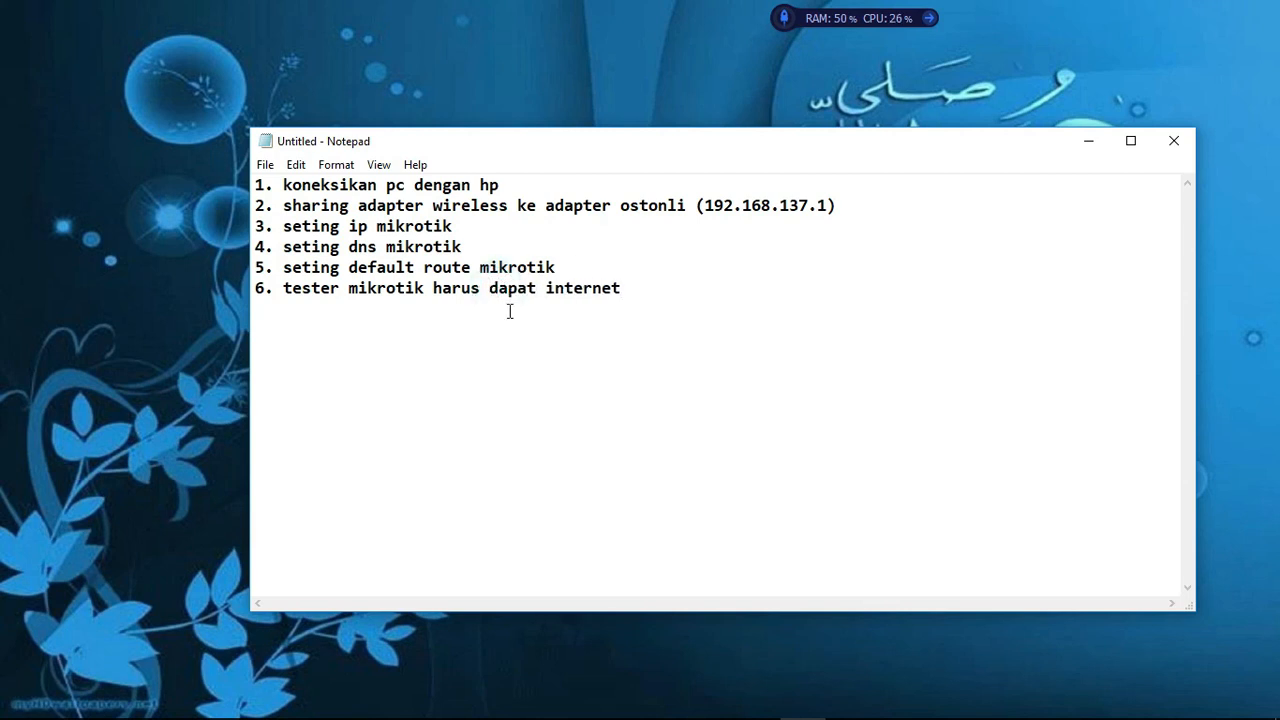
# Add the lines "7. buat dhcp server" and "8. konfigurasi nat" below line 6
pyautogui.click(659, 288)
pyautogui.press('Return')
pyautogui.write('7. buat dhcp s')
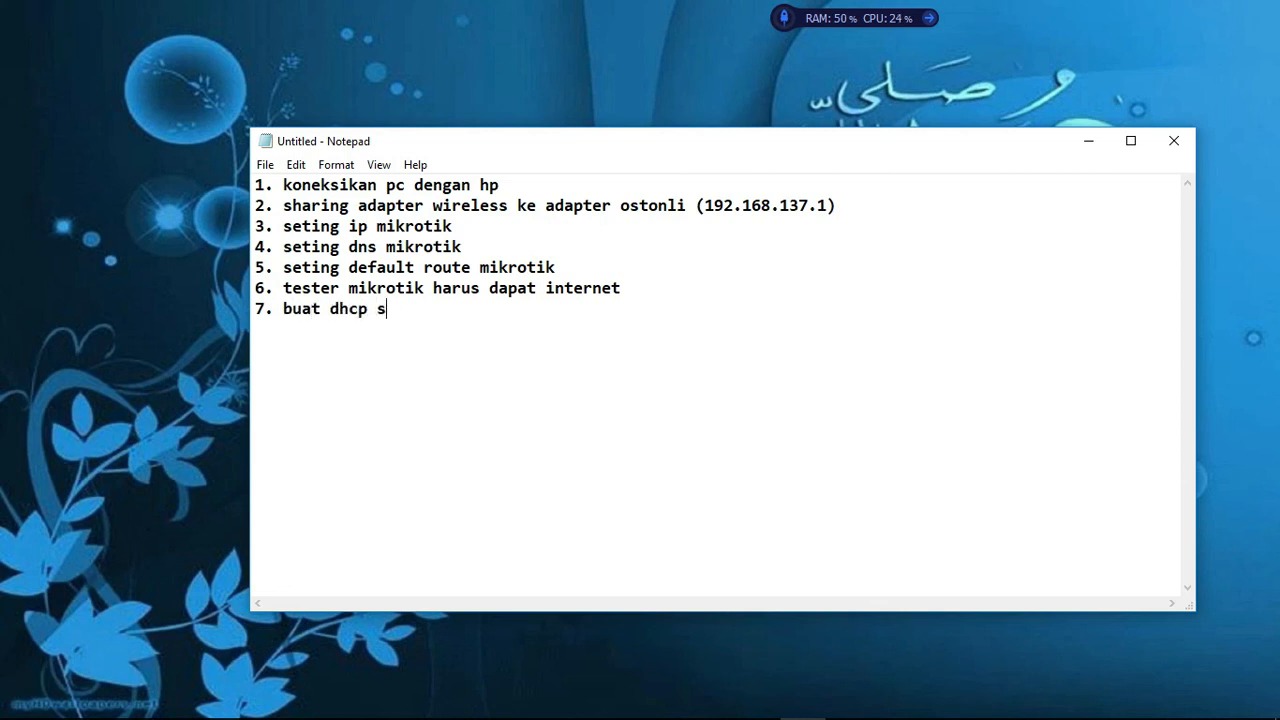
pyautogui.write('erver 8.')
pyautogui.press('Return')
pyautogui.write('konfi')
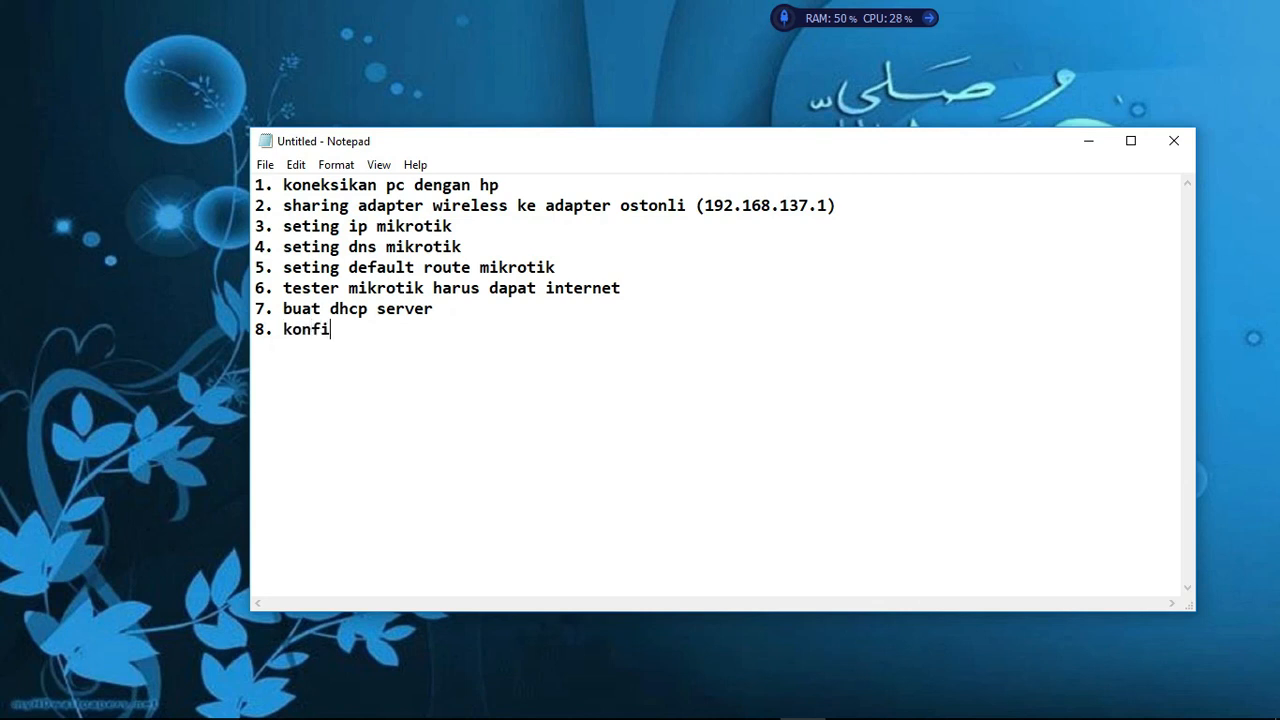
pyautogui.write('gurasi n')
pyautogui.write('ta')
pyautogui.press('BackSpace')
pyautogui.press('BackSpace')
pyautogui.write('at')
# Add the line "9. test internet pada client" at the end of the list, followed by a line break
pyautogui.press('Return')
pyautogui.write('9.')
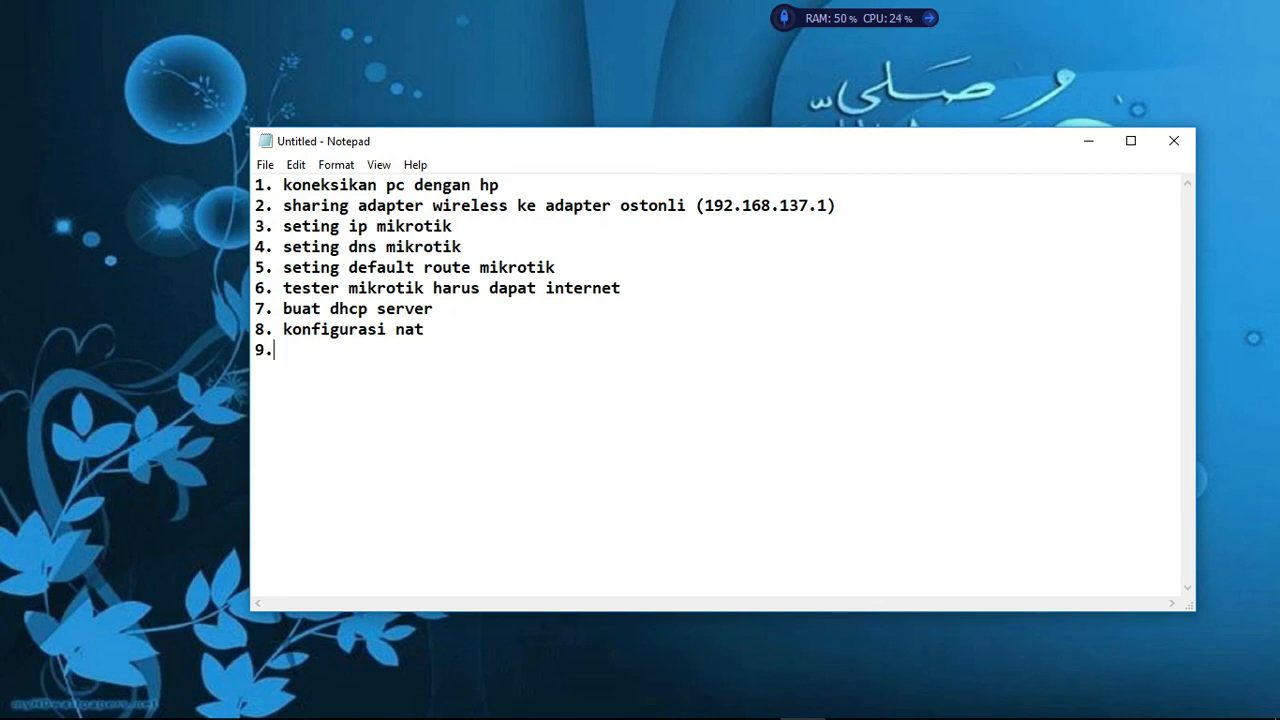
pyautogui.write(' test internet pada client')
pyautogui.press('Return')
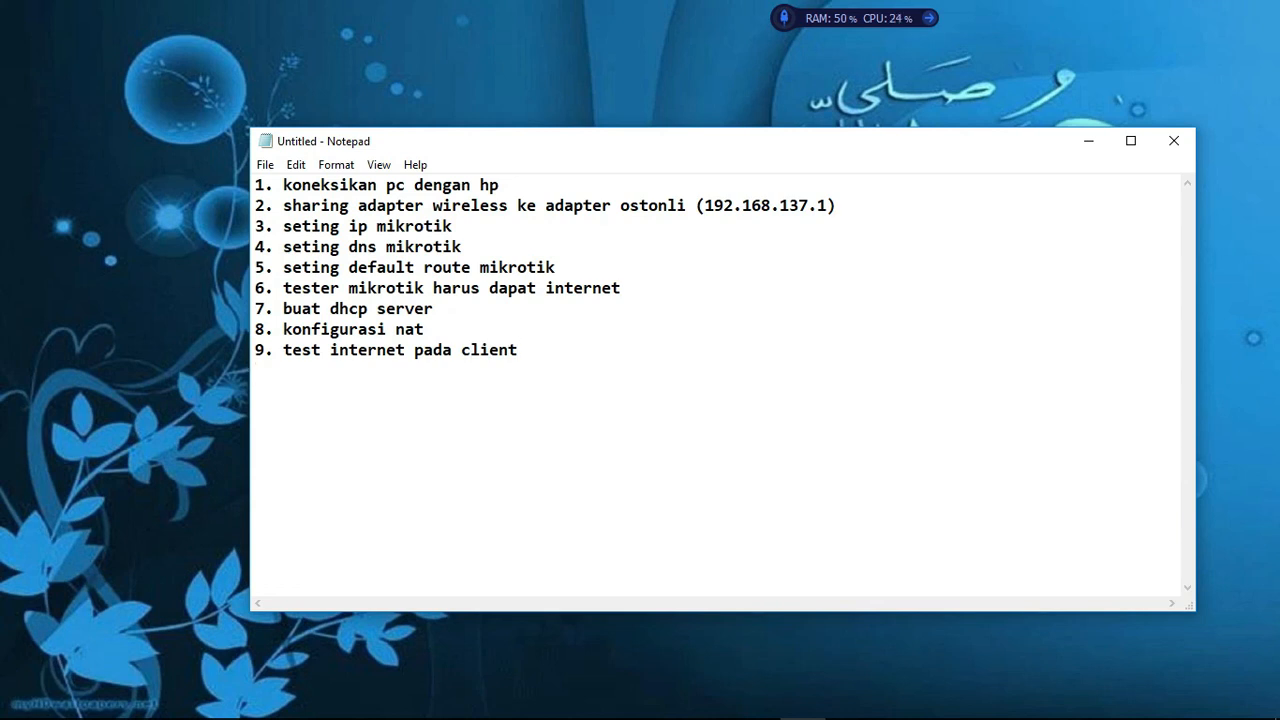